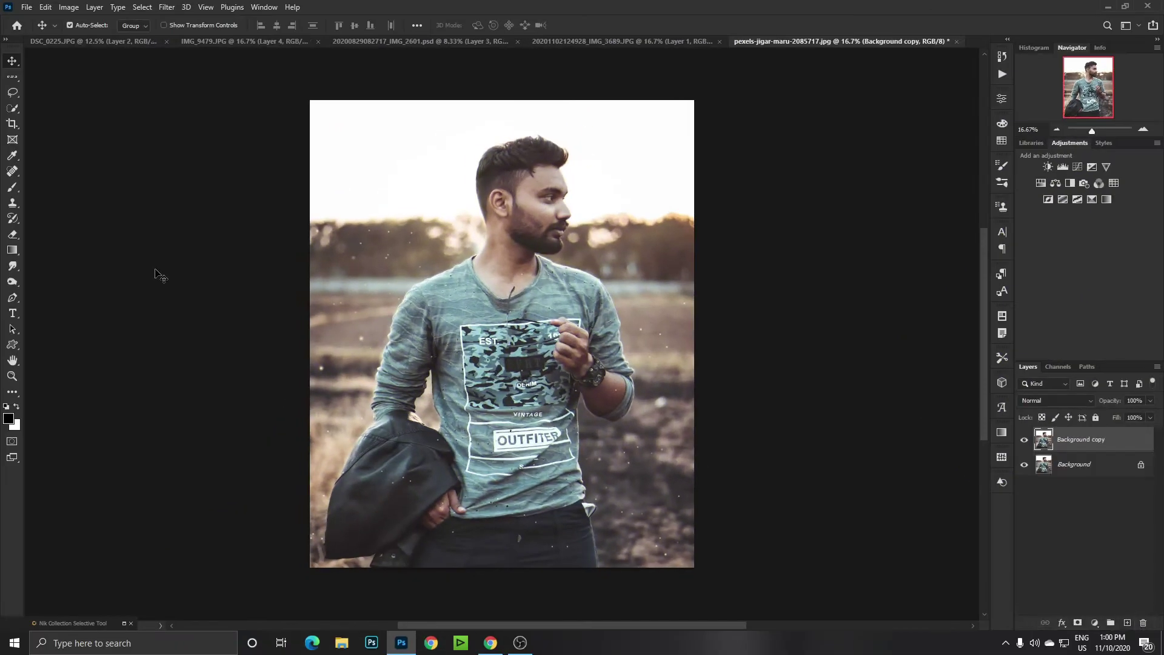
Switch to the Pen tool and zoom in on the bottom edge of the man's jeans.
click(12, 298)
drag(596, 585, 525, 473)
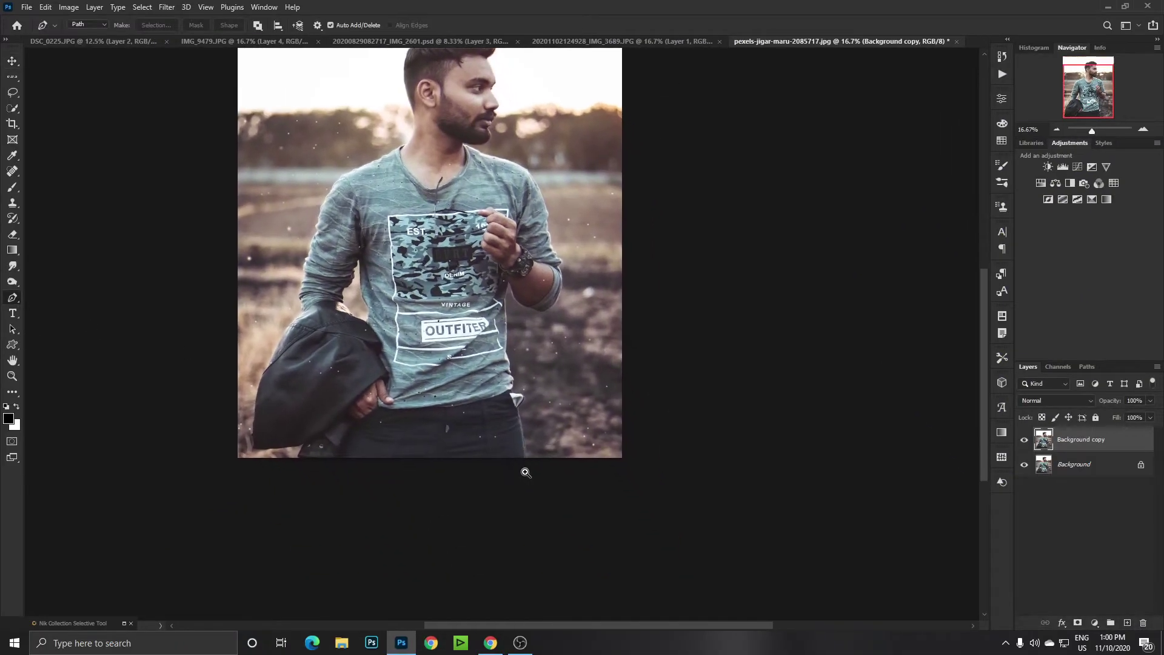
scroll(525, 473, up, 3)
drag(502, 395, 567, 498)
scroll(567, 498, up, 1)
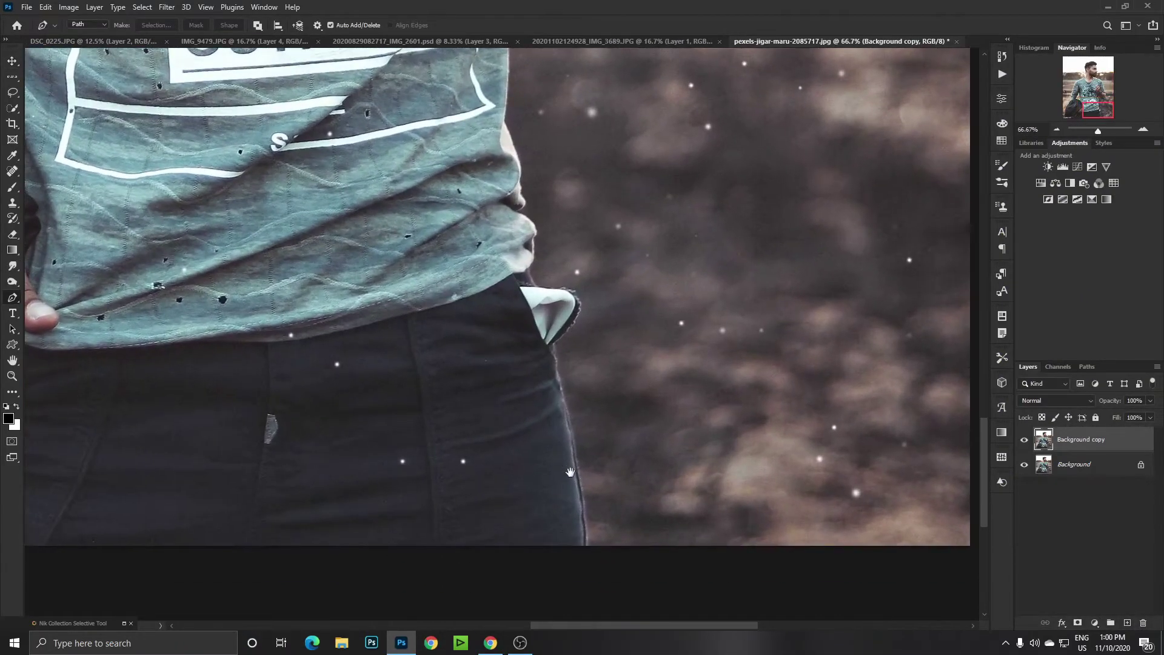
scroll(593, 545, up, 1)
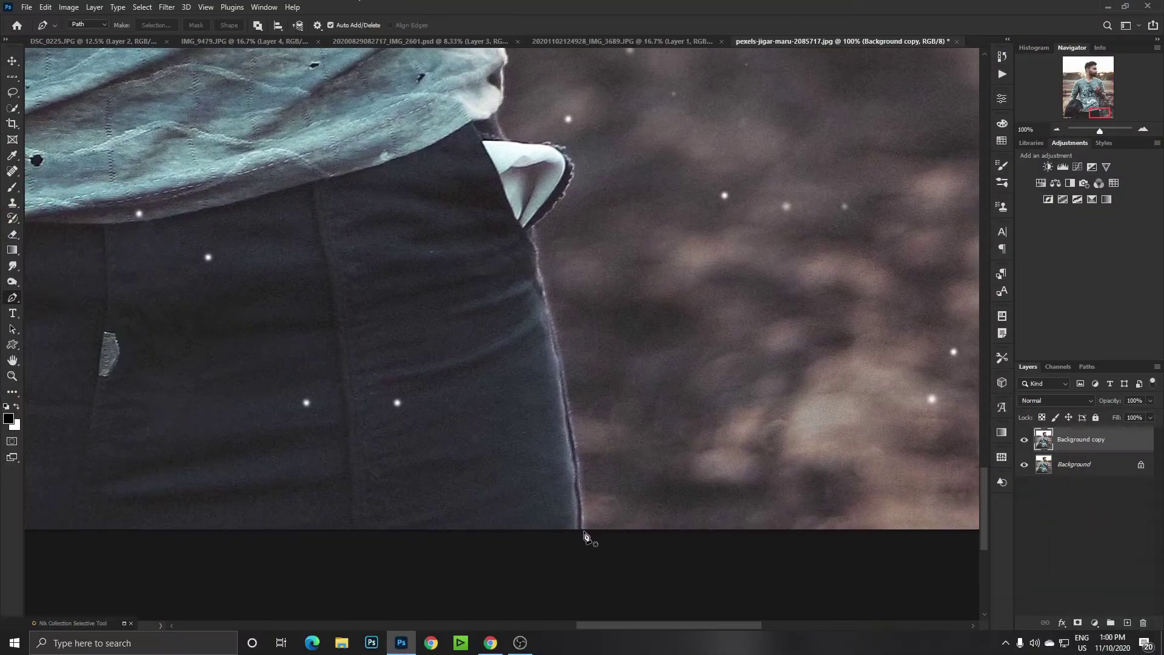
Start the path at the jeans bottom and trace up past the pocket along the shirt side.
click(583, 529)
click(569, 424)
scroll(533, 234, up, 3)
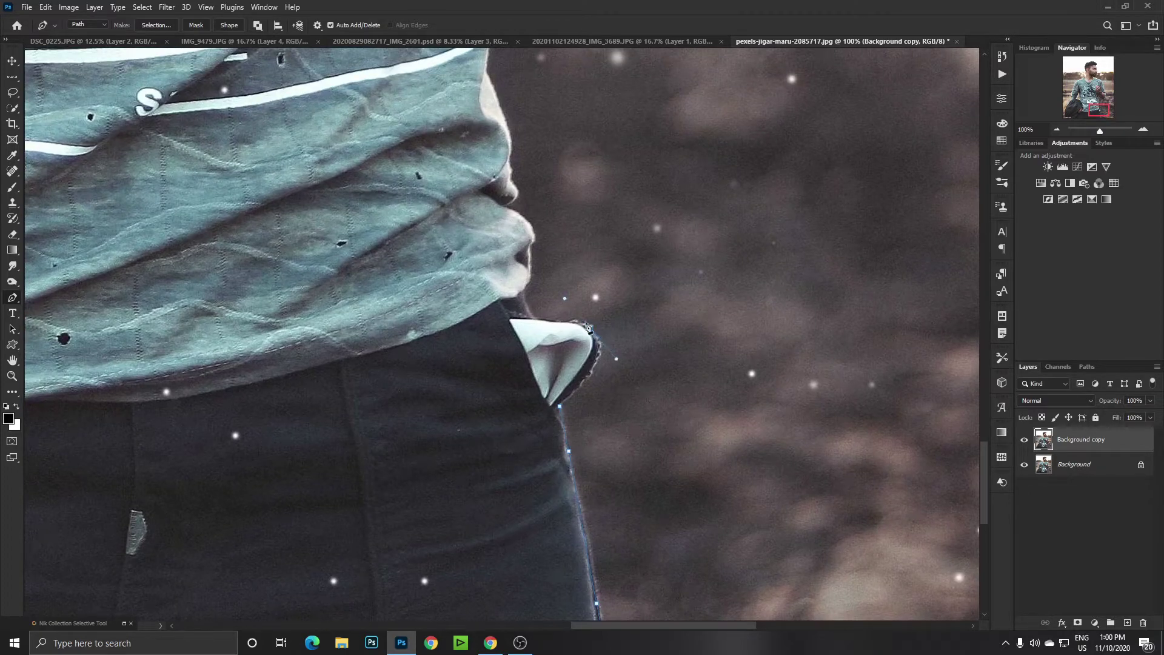
click(530, 320)
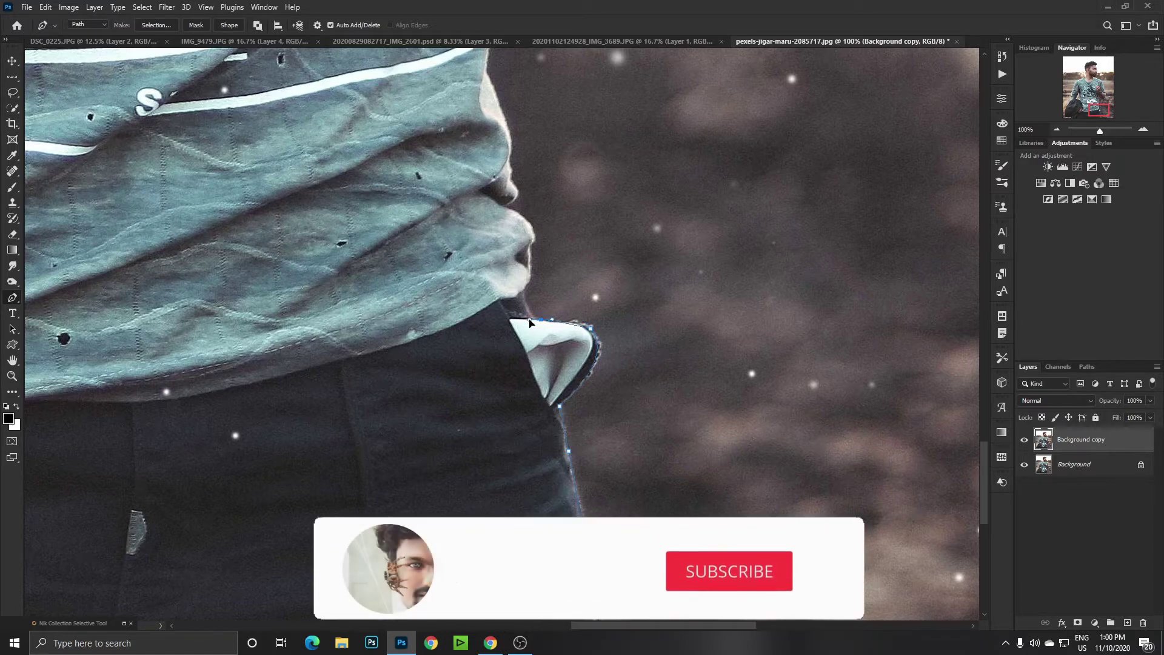
click(523, 298)
click(531, 269)
click(533, 239)
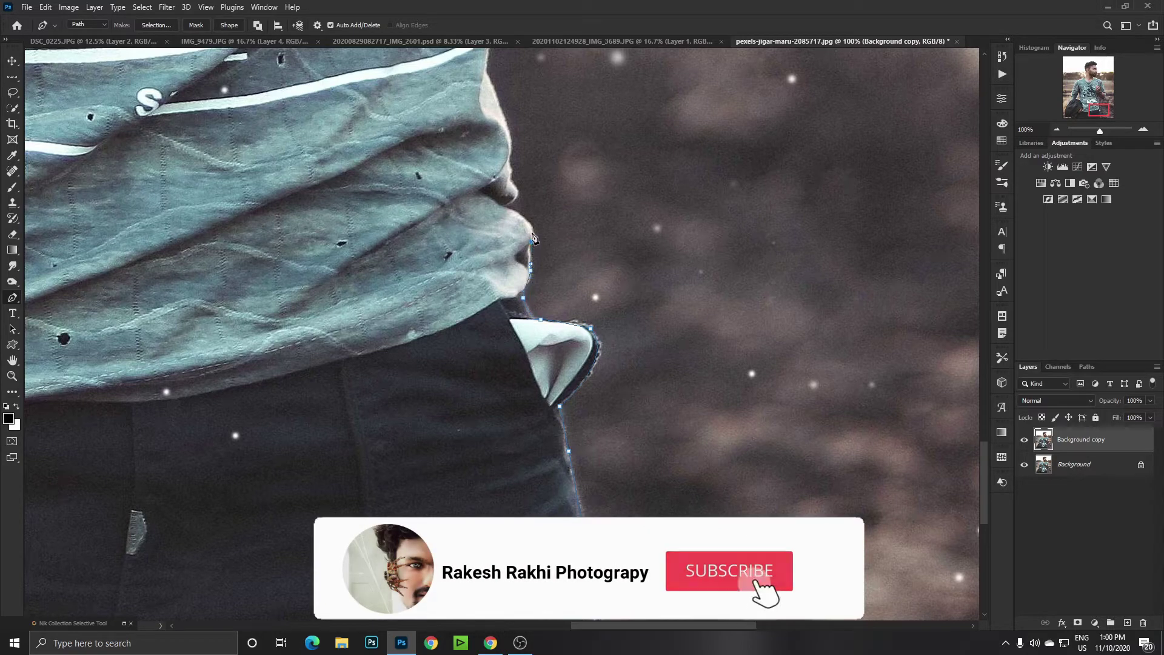
mouse_move(529, 224)
mouse_down()
mouse_move(515, 219)
mouse_move(501, 173)
mouse_move(513, 322)
mouse_move(520, 307)
mouse_up()
Continue the path up the shirt to the forearm and onto the sleeve edge.
click(503, 303)
scroll(509, 303, up, 5)
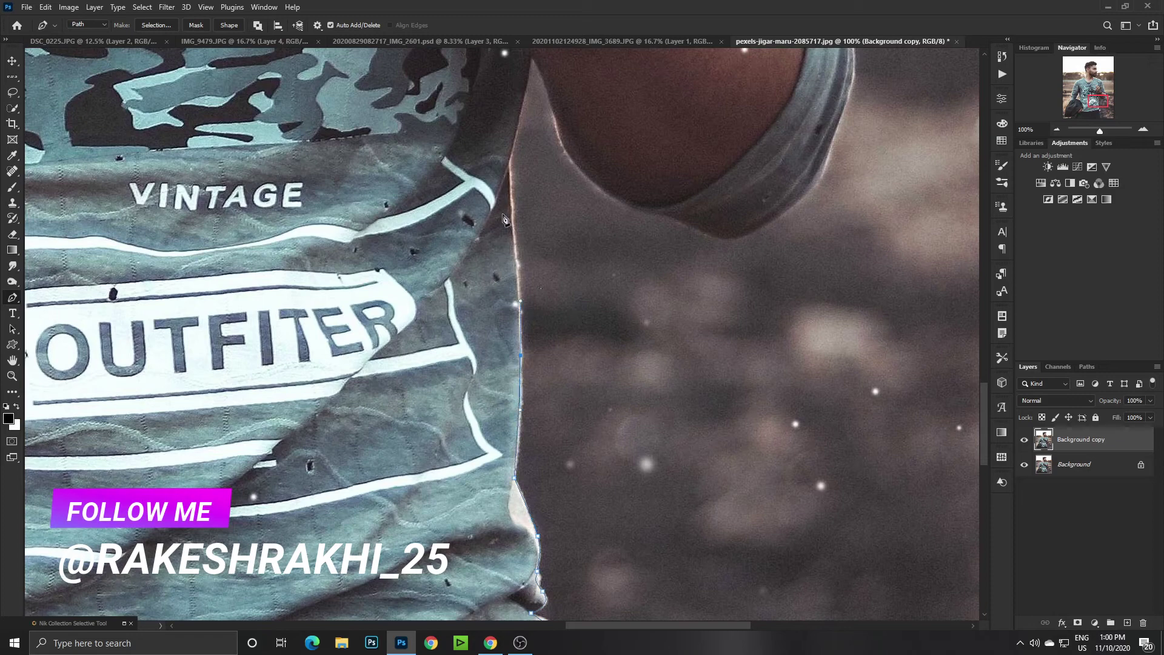
click(504, 163)
scroll(512, 213, up, 5)
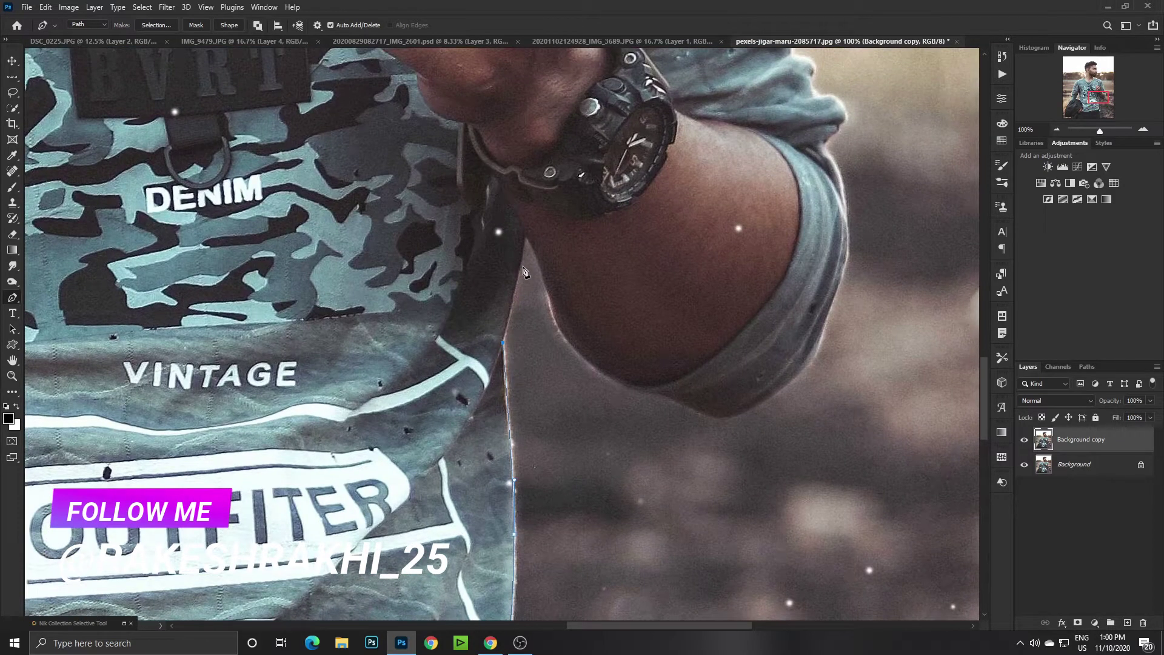
drag(523, 256, 526, 234)
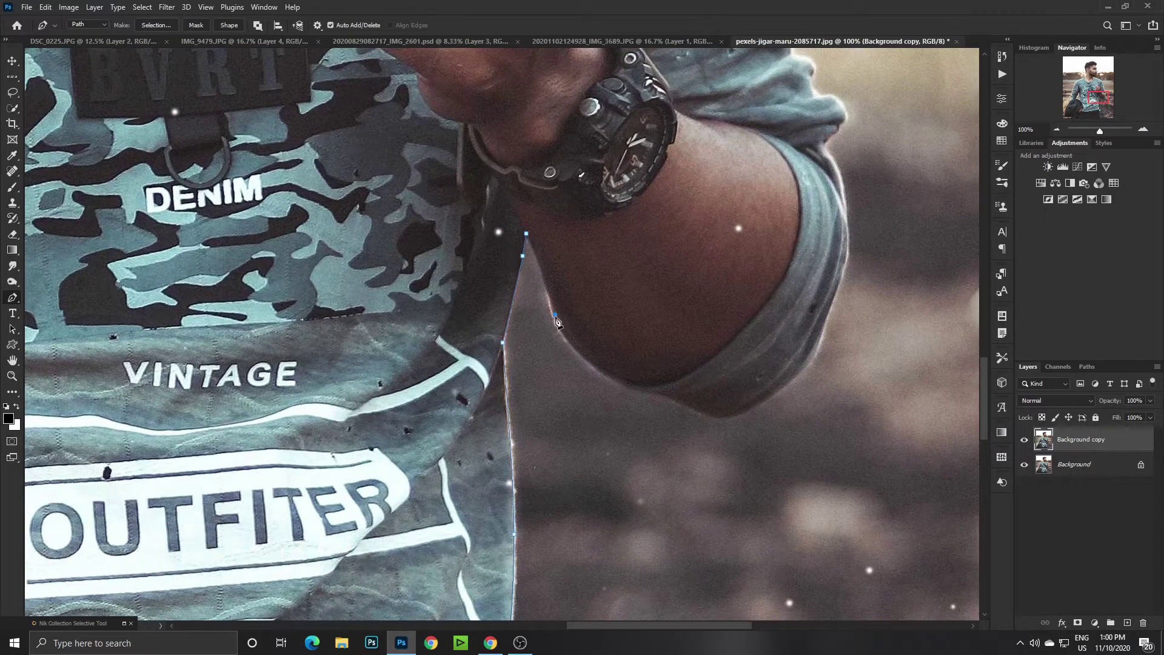
drag(605, 375, 701, 411)
drag(847, 207, 834, 163)
Trace up the sleeve and around the shoulder toward the neck, ending under the chin.
mouse_move(836, 119)
mouse_down()
mouse_move(759, 428)
mouse_move(711, 358)
mouse_move(680, 238)
mouse_up()
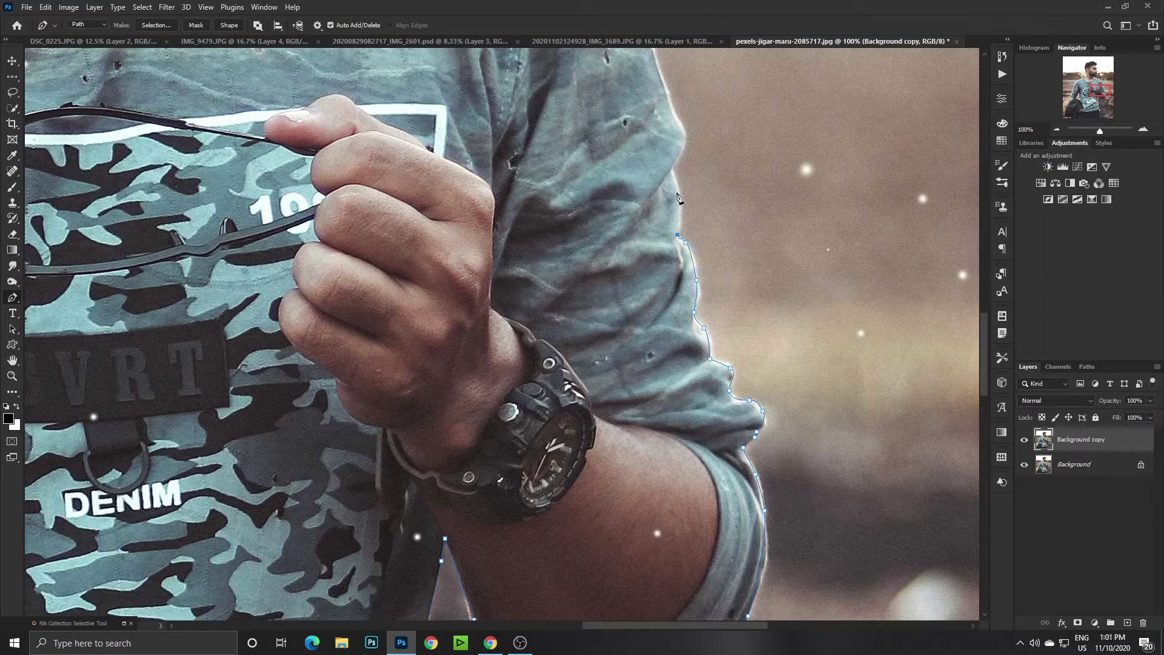
mouse_move(677, 191)
mouse_down()
mouse_move(673, 175)
mouse_move(689, 382)
mouse_move(684, 324)
mouse_up()
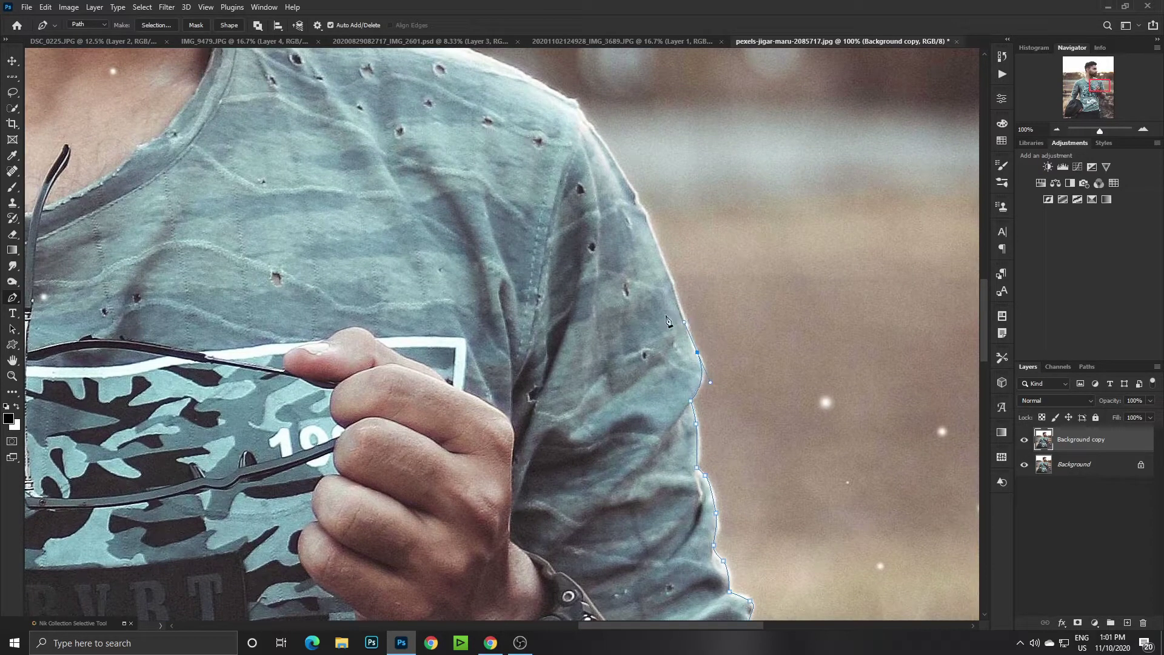
drag(641, 206, 633, 193)
mouse_move(561, 92)
mouse_down()
mouse_move(543, 85)
mouse_move(744, 271)
mouse_up()
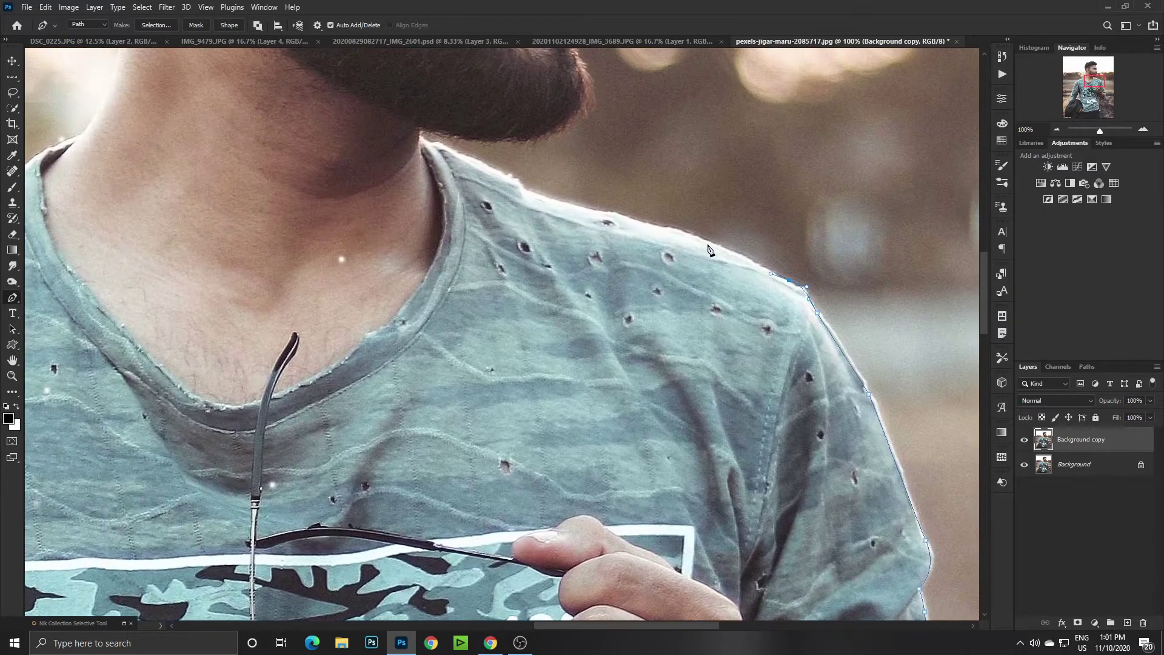
drag(697, 233, 684, 236)
mouse_move(598, 211)
mouse_down()
mouse_move(426, 143)
mouse_move(492, 395)
mouse_up()
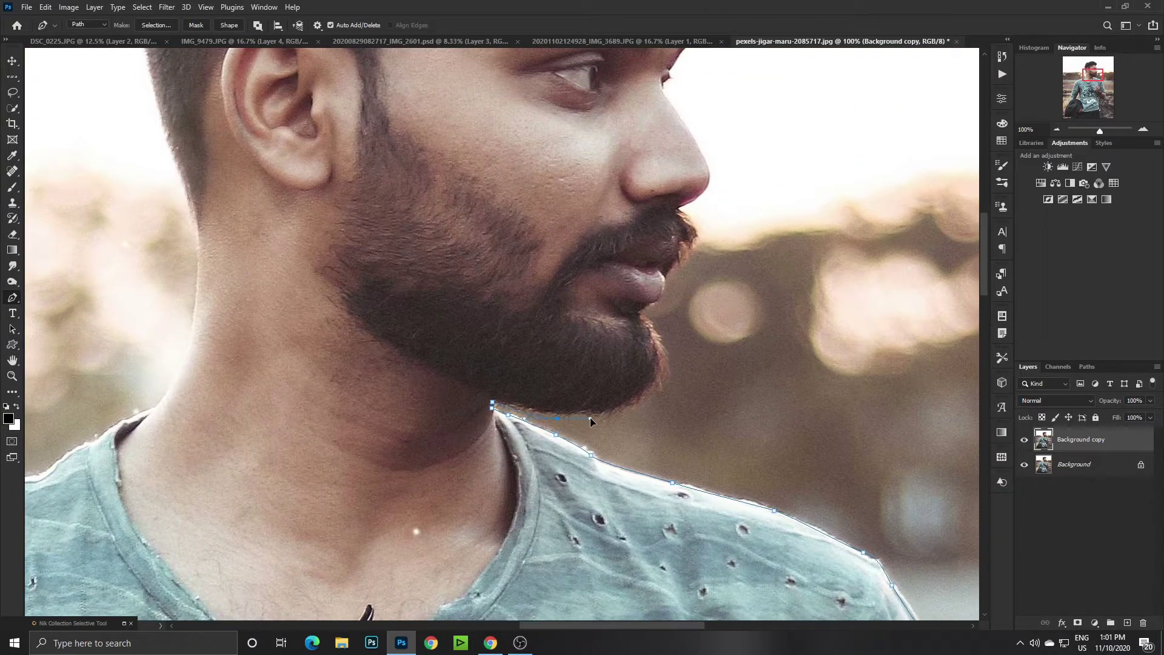
drag(591, 419, 594, 419)
Trace the path around the beard to the lip, over the nose tip and up the bridge.
click(695, 250)
click(697, 217)
scroll(677, 209, down, 2)
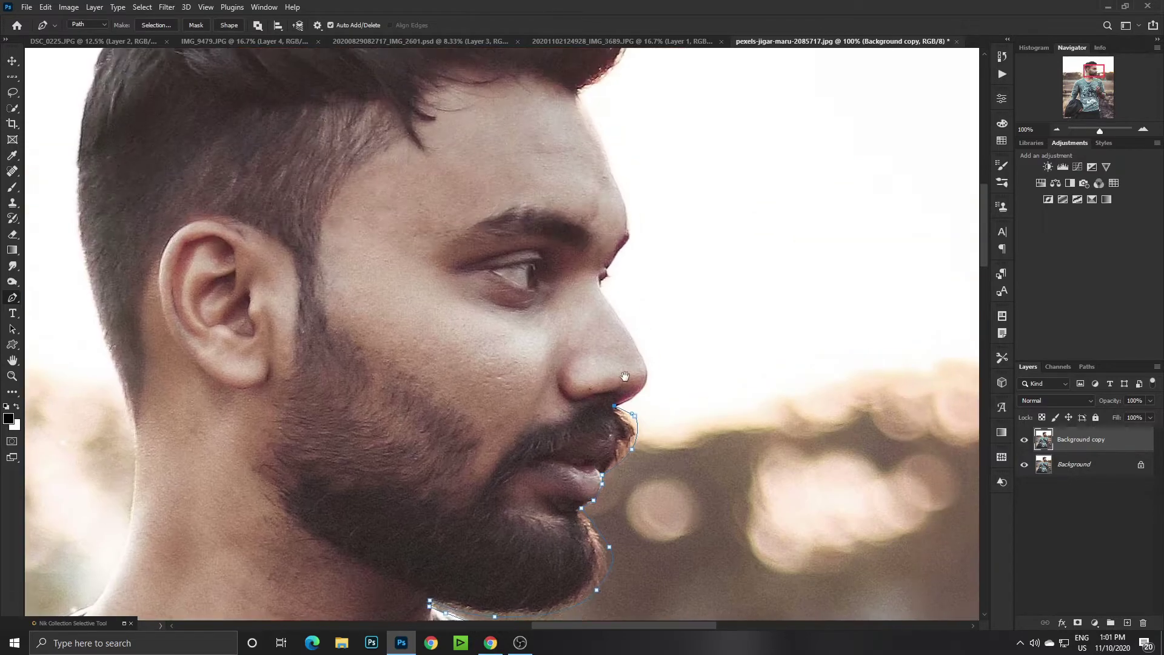
scroll(644, 391, up, 3)
scroll(644, 391, up, 2)
drag(676, 353, 627, 275)
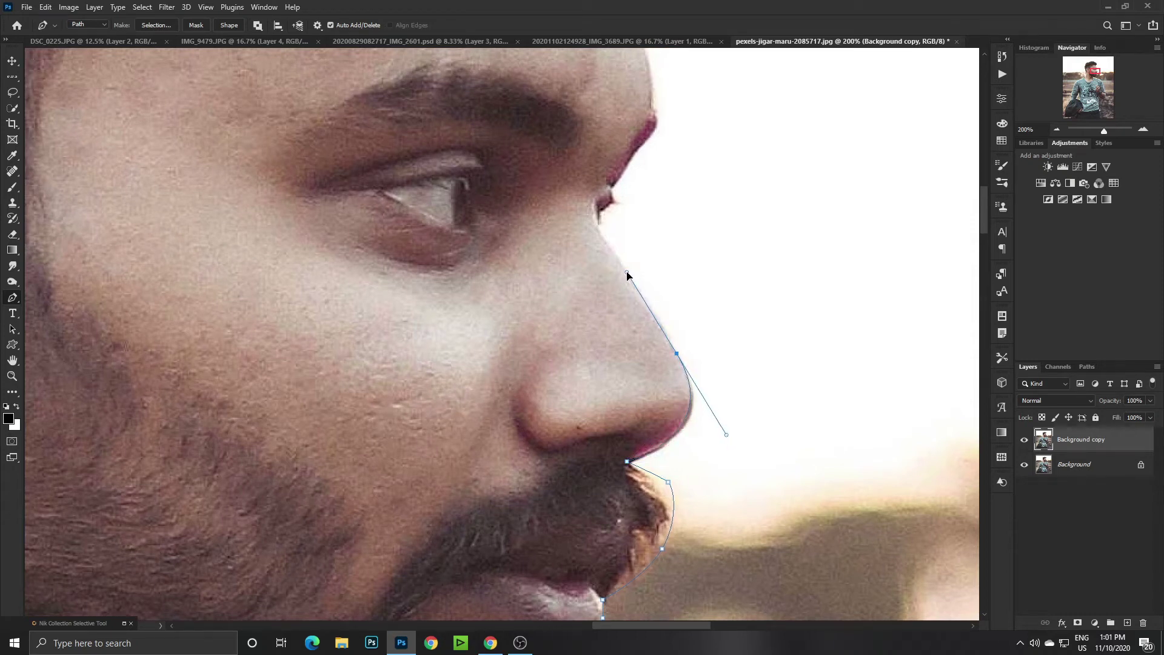
drag(594, 222, 602, 210)
click(612, 183)
Curve the path over the brow and forehead, up the hairline and around the front of the hair.
scroll(643, 147, up, 5)
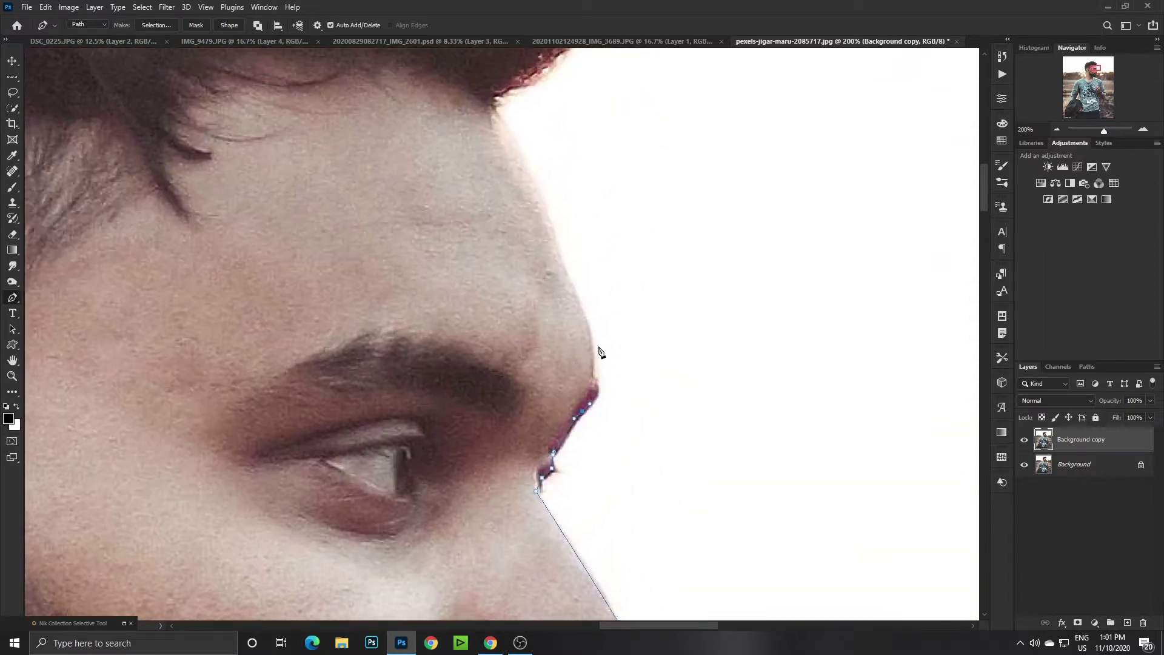
drag(588, 328, 573, 283)
click(523, 155)
click(495, 113)
scroll(496, 113, up, 5)
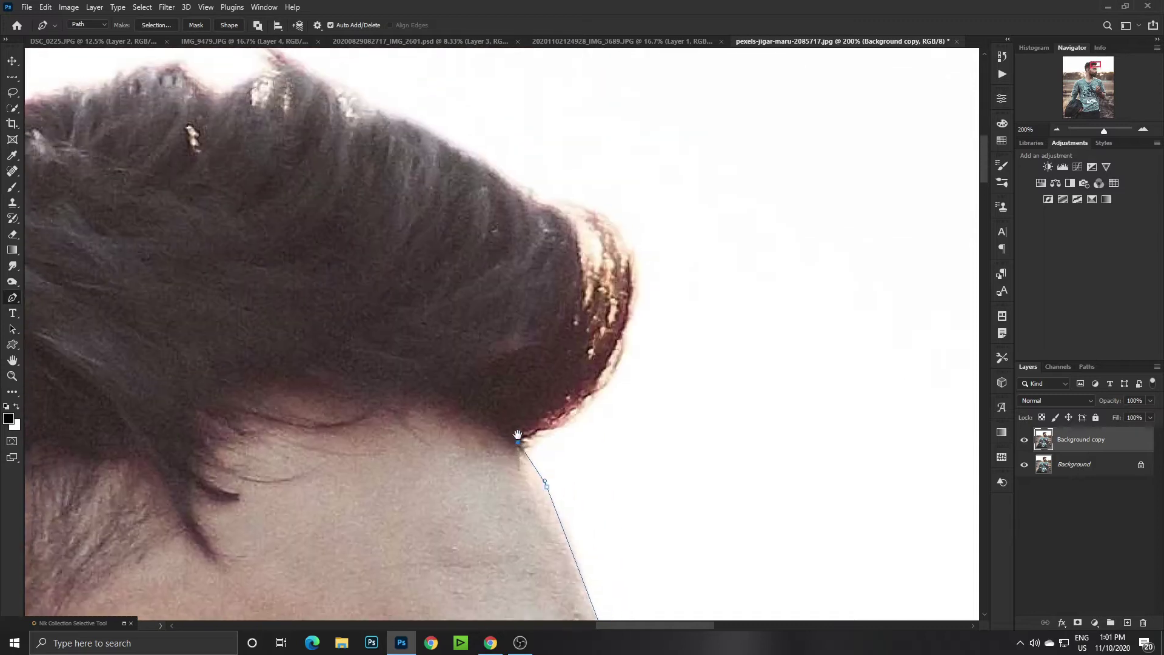
mouse_move(646, 358)
mouse_down()
mouse_move(647, 239)
mouse_move(593, 191)
mouse_up()
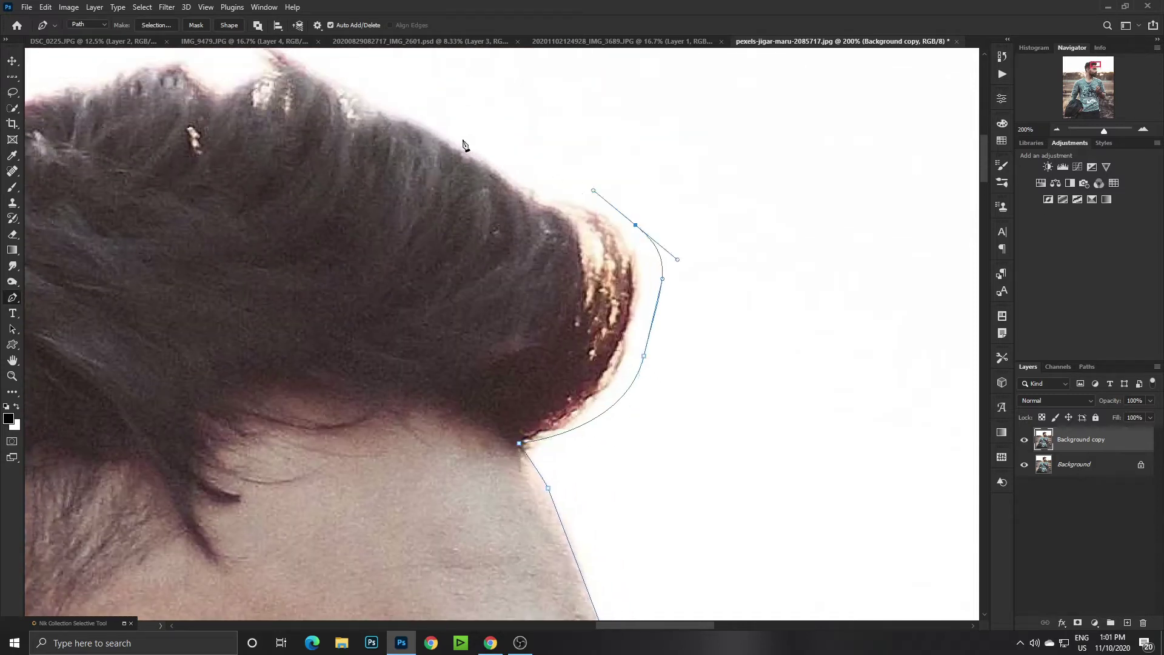
drag(463, 138, 413, 108)
Extend the path across the top of the hair and down its back edge.
mouse_move(455, 116)
mouse_down()
mouse_move(569, 170)
mouse_move(750, 197)
mouse_up()
drag(600, 124, 505, 111)
drag(338, 135, 289, 150)
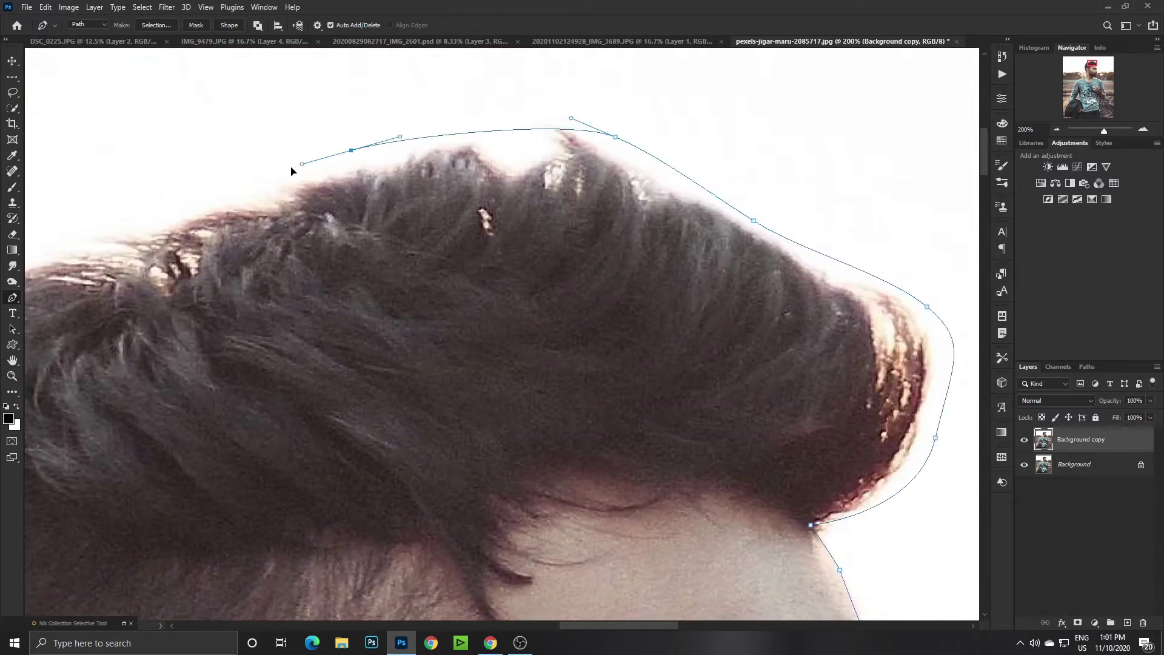
drag(227, 171, 597, 111)
drag(339, 182, 311, 212)
drag(234, 282, 201, 346)
Continue the path past the ear and down the back of the neck.
mouse_move(170, 406)
mouse_down()
mouse_move(249, 156)
mouse_move(221, 286)
mouse_up()
mouse_move(244, 486)
mouse_down()
mouse_move(252, 499)
mouse_move(208, 118)
mouse_up()
drag(257, 292, 278, 334)
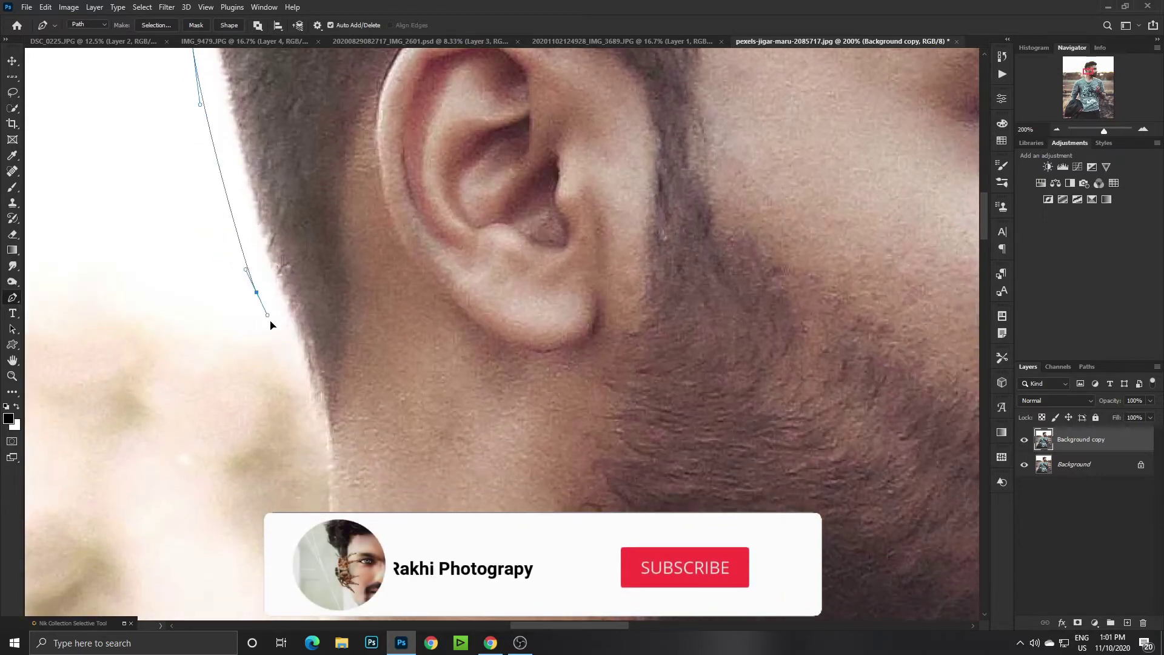
drag(330, 470, 329, 520)
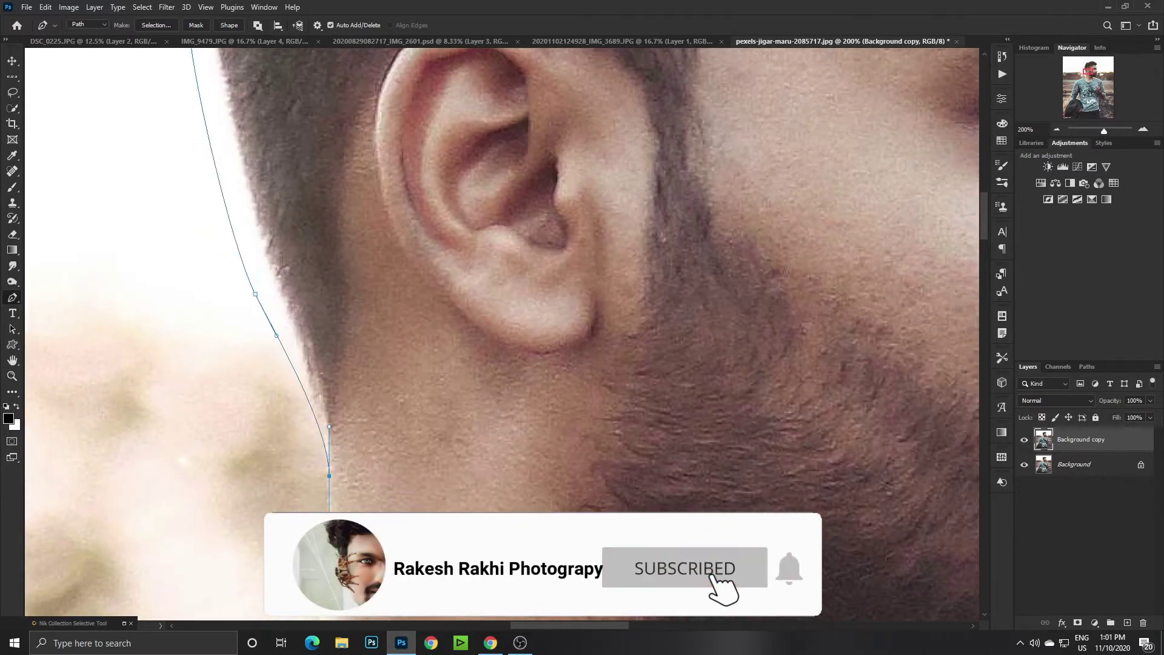
mouse_move(319, 603)
mouse_down()
mouse_move(351, 246)
mouse_move(340, 317)
mouse_up()
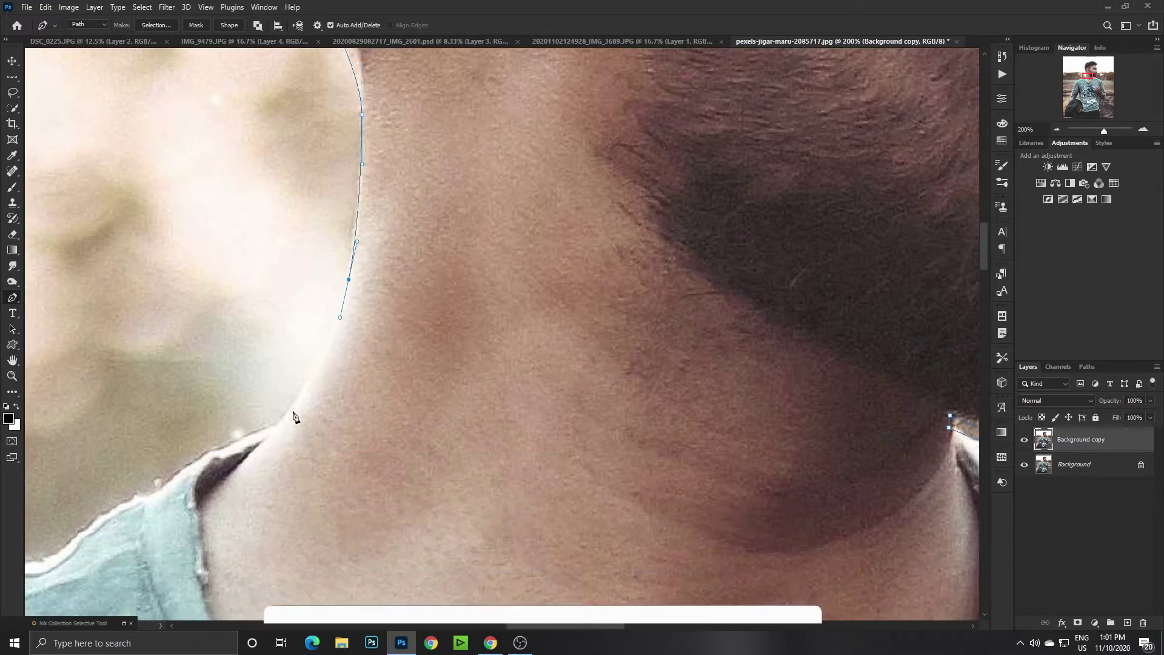
Trace the path from the neck onto the shoulder and down its edge.
drag(289, 415, 280, 427)
click(230, 443)
click(188, 465)
drag(160, 489, 364, 319)
click(328, 333)
mouse_move(282, 375)
mouse_down()
mouse_move(106, 453)
mouse_move(414, 316)
mouse_up()
drag(313, 356, 286, 370)
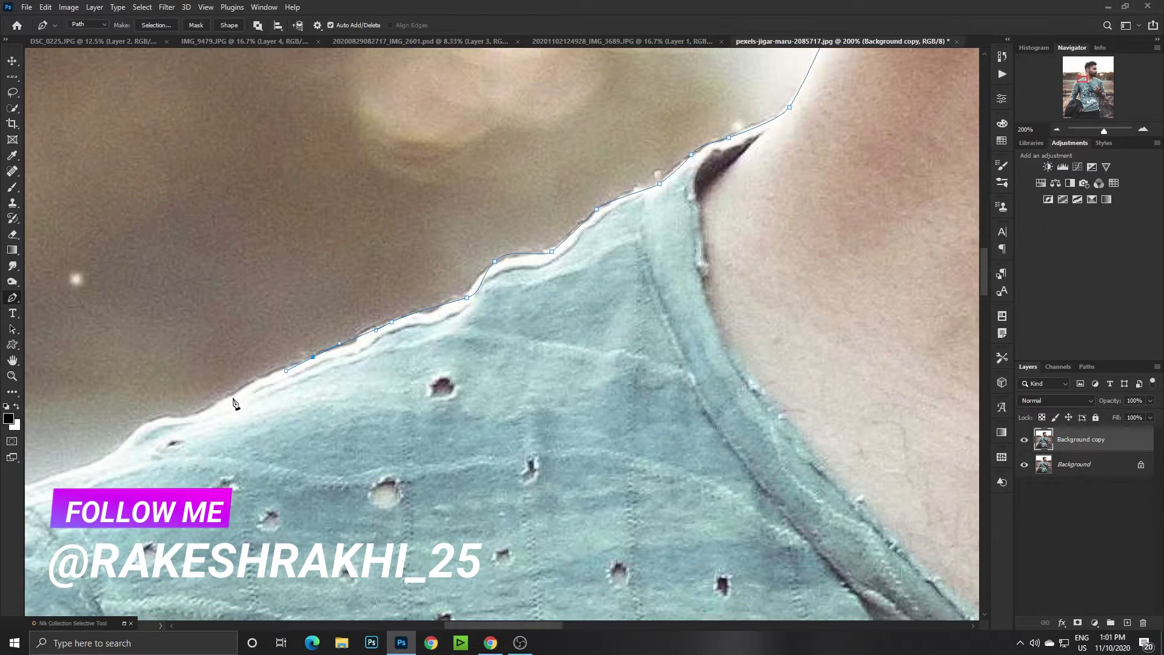
mouse_move(228, 400)
mouse_down()
mouse_move(76, 469)
mouse_move(452, 320)
mouse_up()
drag(379, 351, 336, 410)
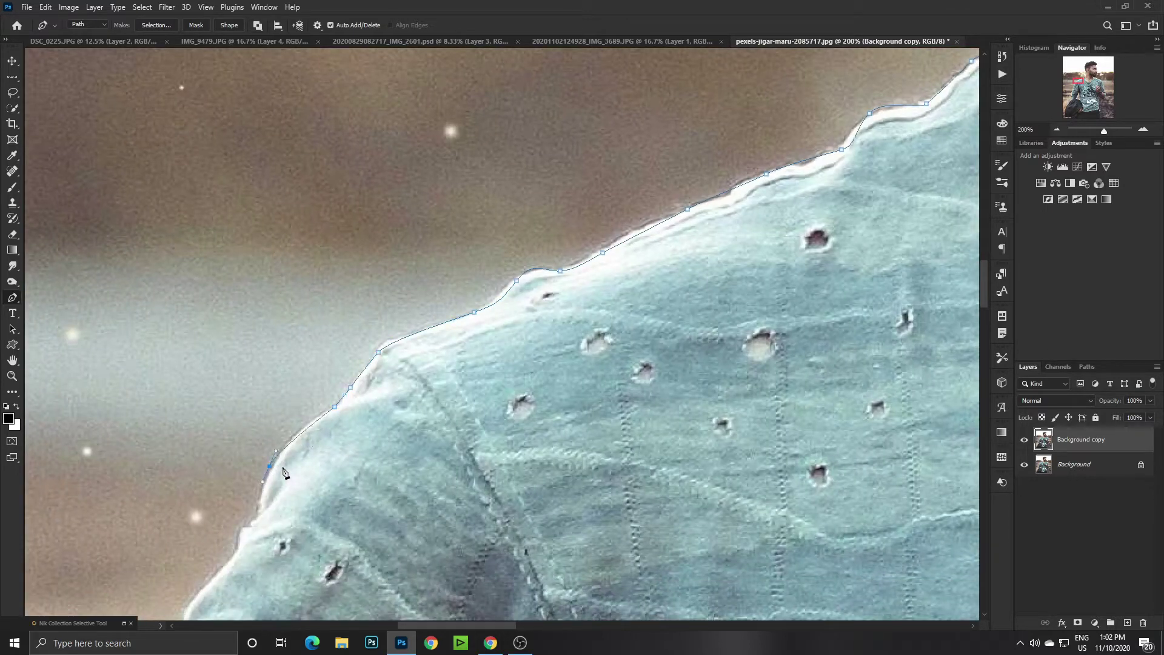
mouse_move(272, 465)
mouse_down()
mouse_move(266, 482)
mouse_move(284, 314)
mouse_up()
Continue down the upper arm and sleeve, undoing and re-placing one misplaced anchor.
click(260, 513)
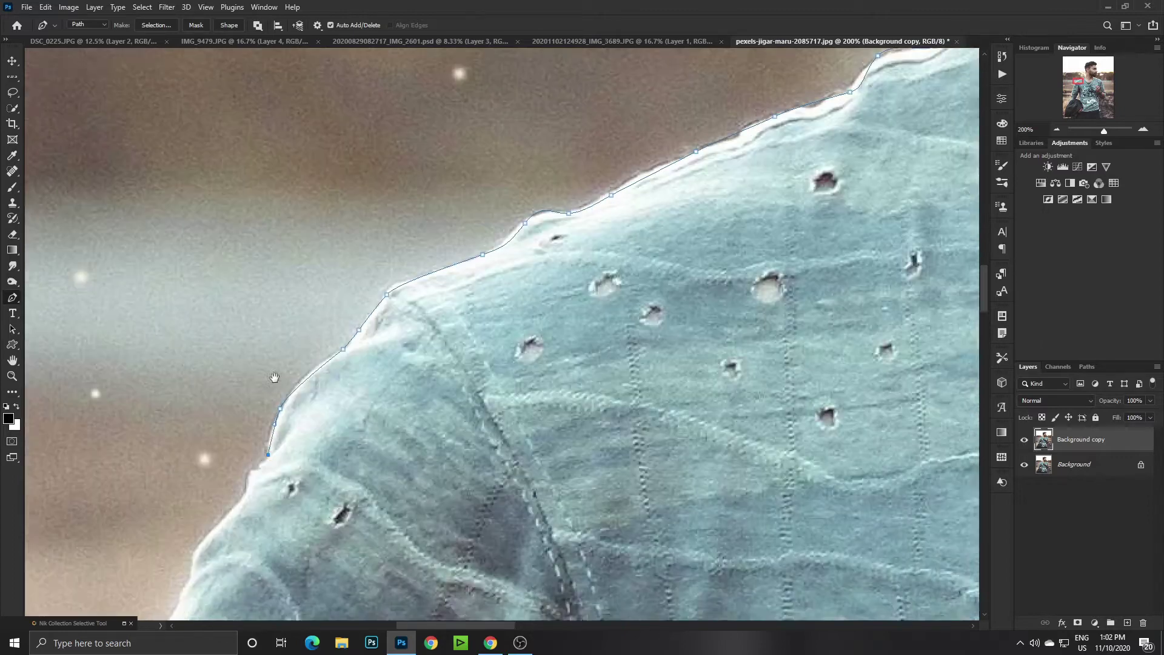
drag(218, 392, 192, 450)
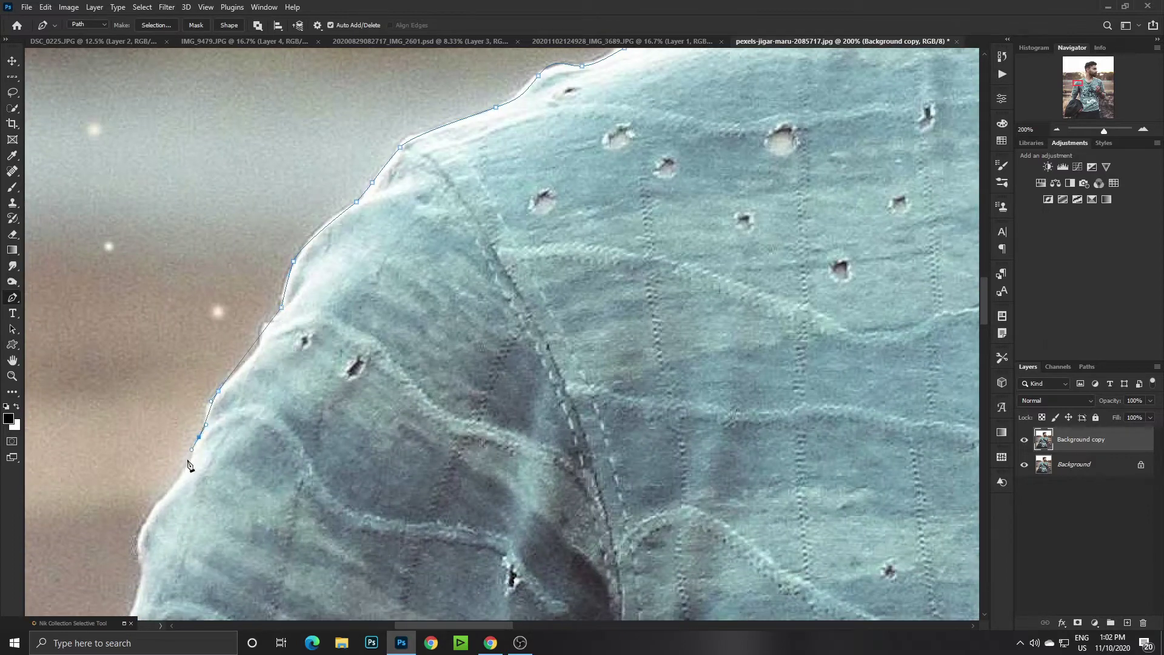
click(160, 501)
mouse_move(139, 568)
mouse_down()
mouse_move(139, 581)
mouse_move(226, 338)
mouse_move(205, 363)
mouse_move(207, 404)
mouse_up()
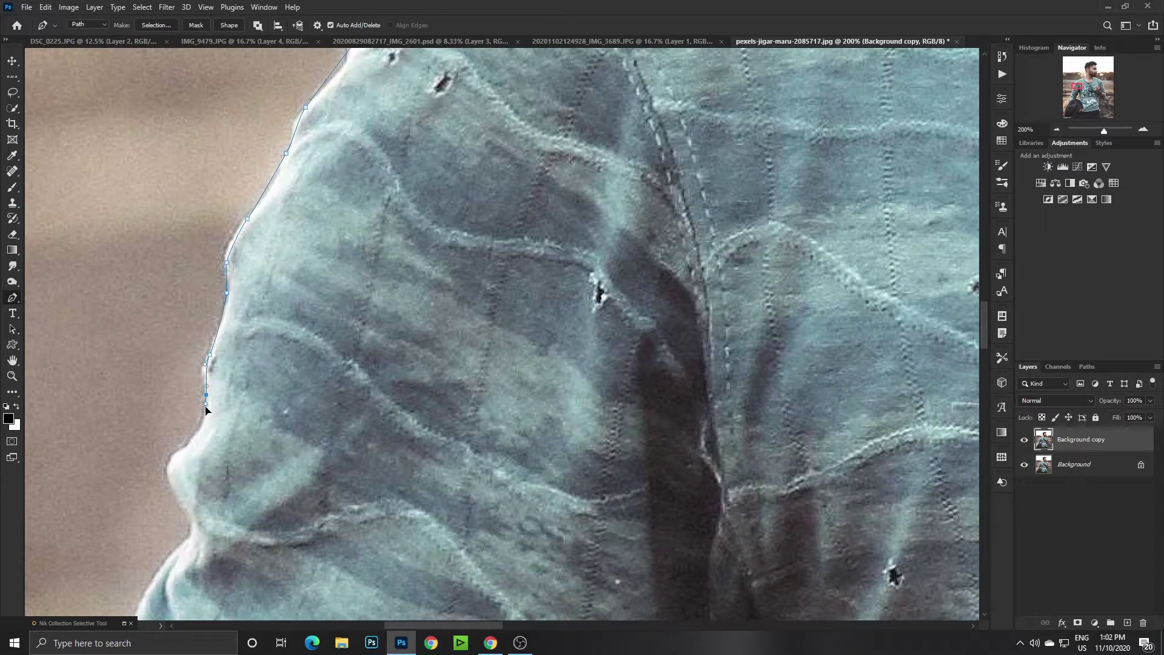
drag(176, 454, 193, 439)
key(ctrl+z)
click(169, 459)
mouse_move(172, 484)
mouse_down()
mouse_move(180, 500)
mouse_move(288, 281)
mouse_move(252, 307)
mouse_up()
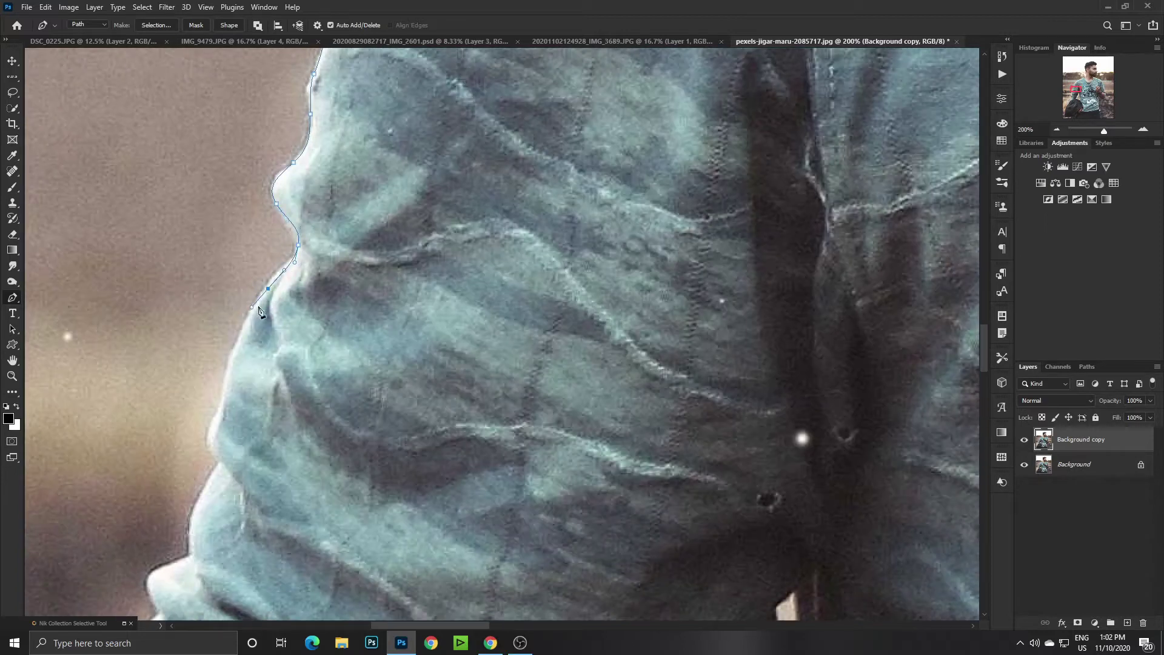
Add anchors down the sleeve edge around its folds.
click(225, 379)
click(209, 427)
click(214, 450)
click(223, 461)
mouse_move(220, 493)
mouse_down()
mouse_move(241, 236)
mouse_move(210, 268)
mouse_up()
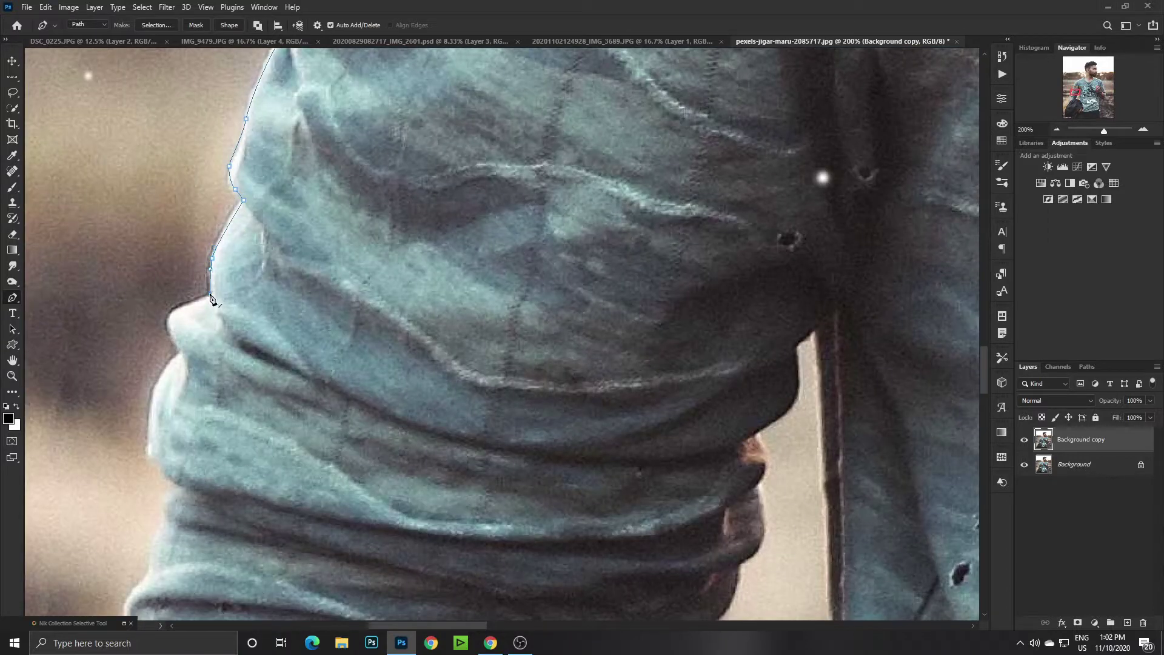
drag(175, 335, 185, 369)
click(180, 353)
drag(155, 394, 151, 426)
click(178, 480)
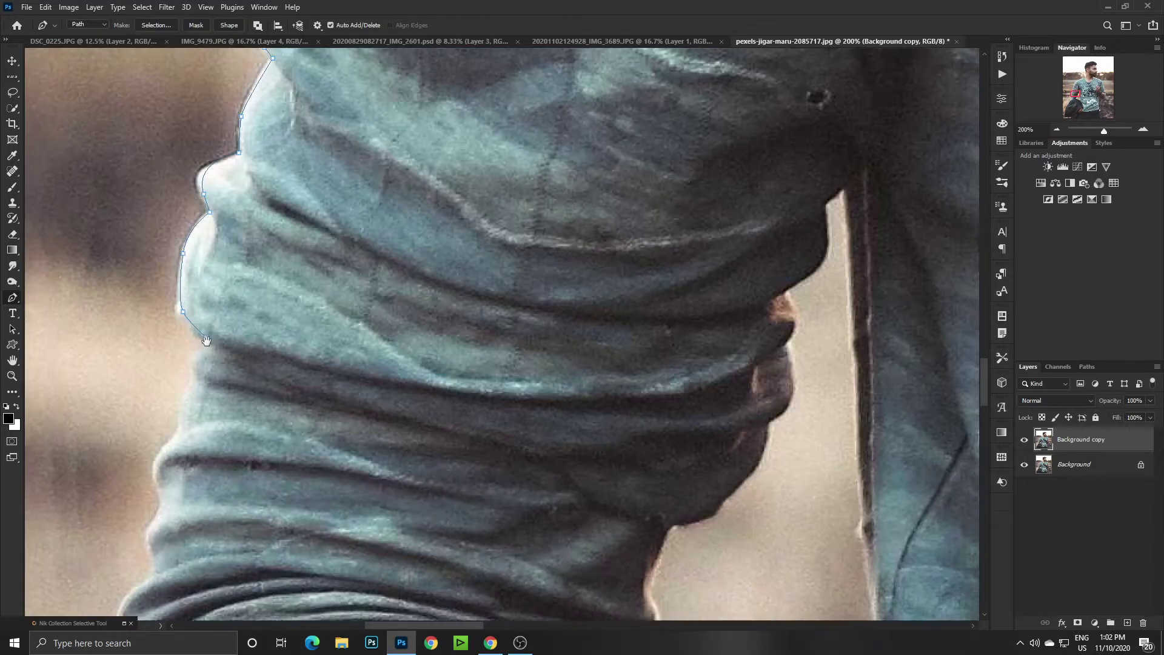
drag(170, 504, 201, 344)
Trace the rolled sleeve's folds down to the bottom of the sleeve.
click(196, 343)
click(194, 362)
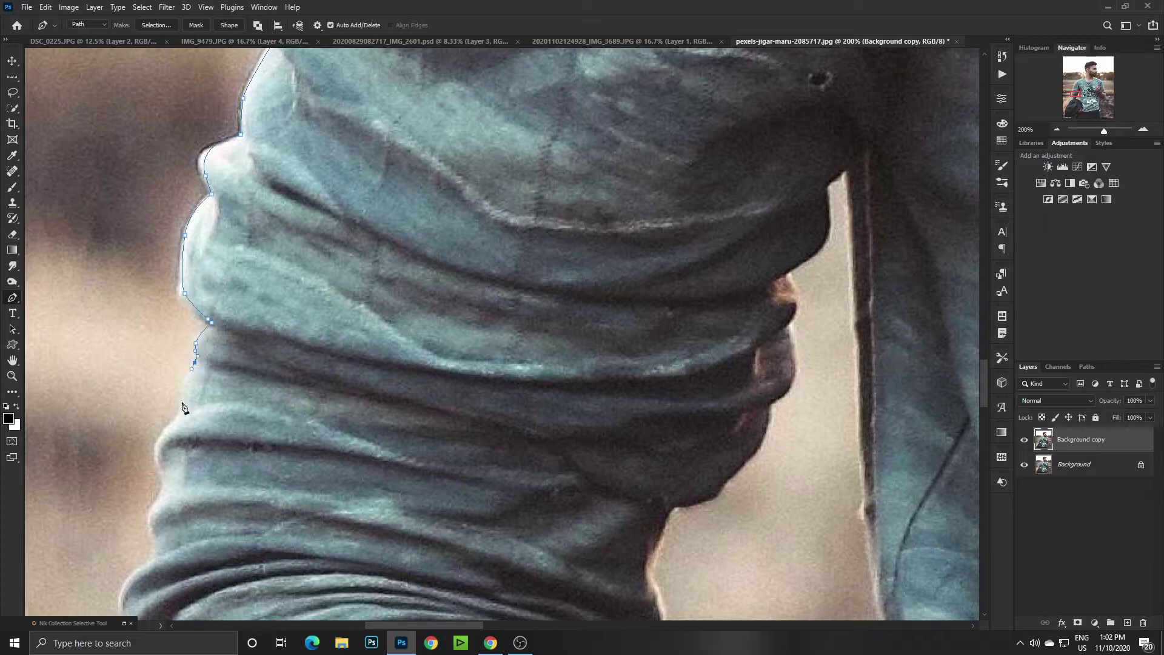
click(182, 400)
click(166, 434)
click(161, 441)
click(154, 456)
click(163, 481)
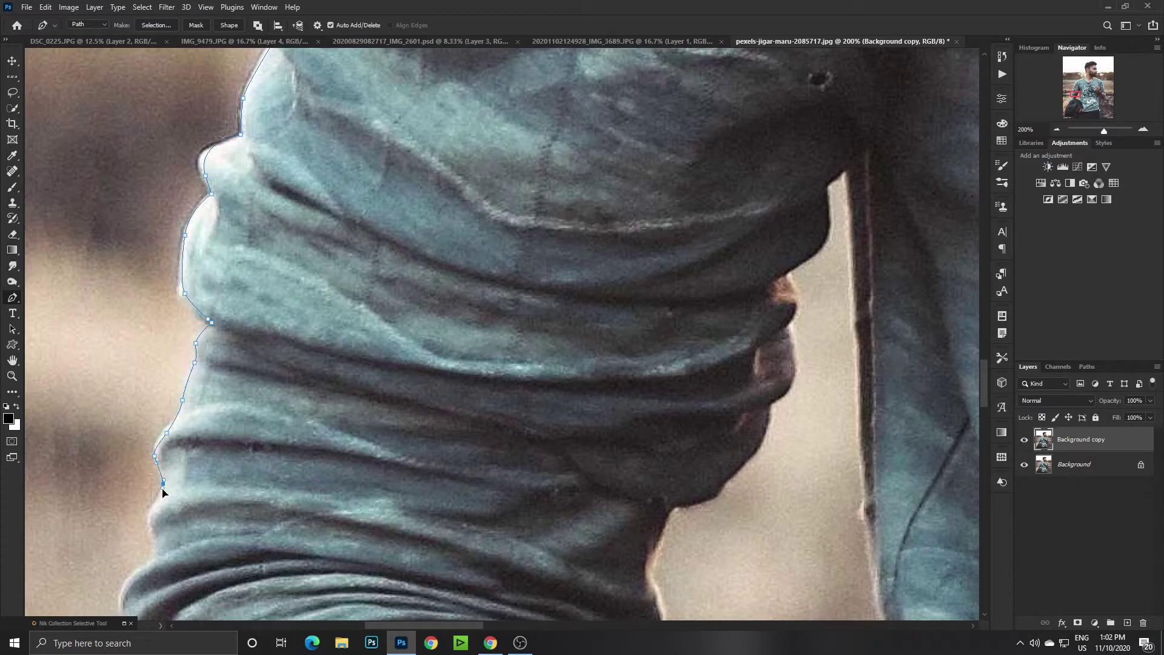
click(149, 521)
Continue the path down the collar edge to where it meets the shoulder.
click(155, 556)
drag(155, 556, 266, 313)
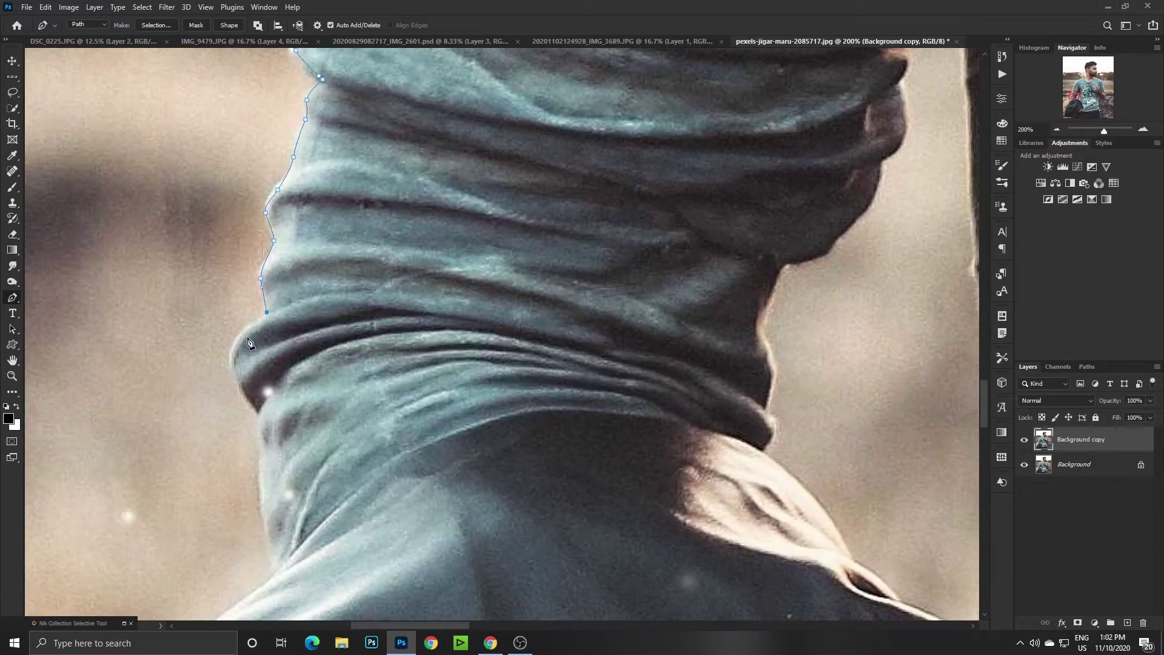
drag(232, 363, 238, 384)
drag(261, 493, 263, 509)
click(277, 570)
drag(268, 588, 334, 279)
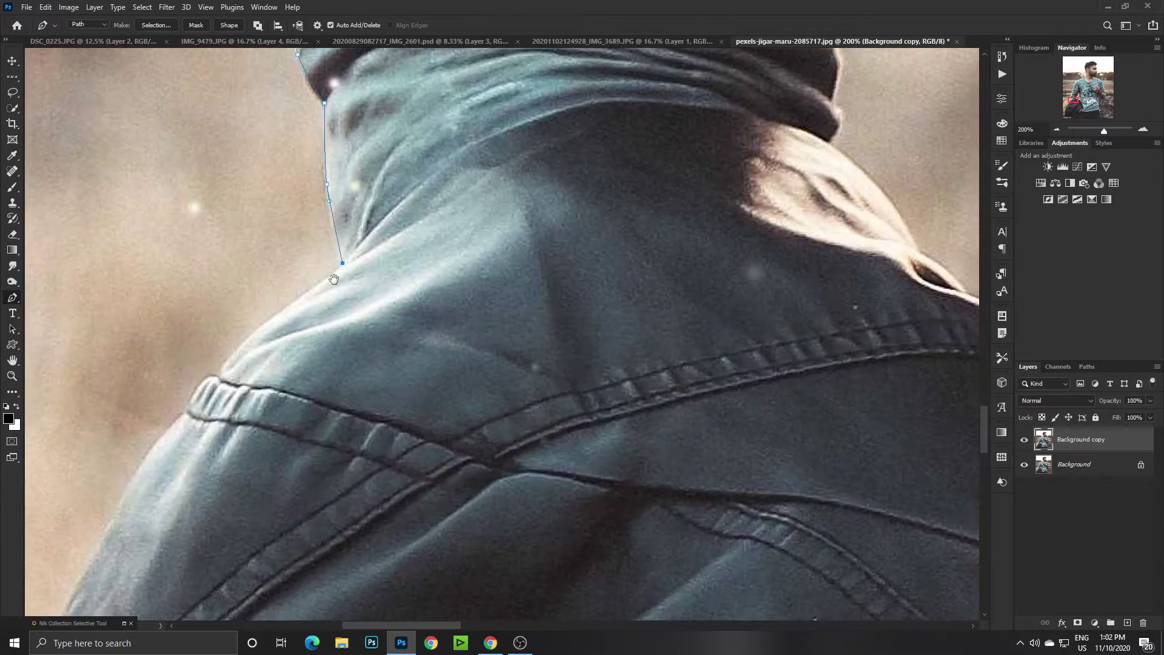
Trace around the jacket shoulder and down the jacket sleeve edge.
click(228, 360)
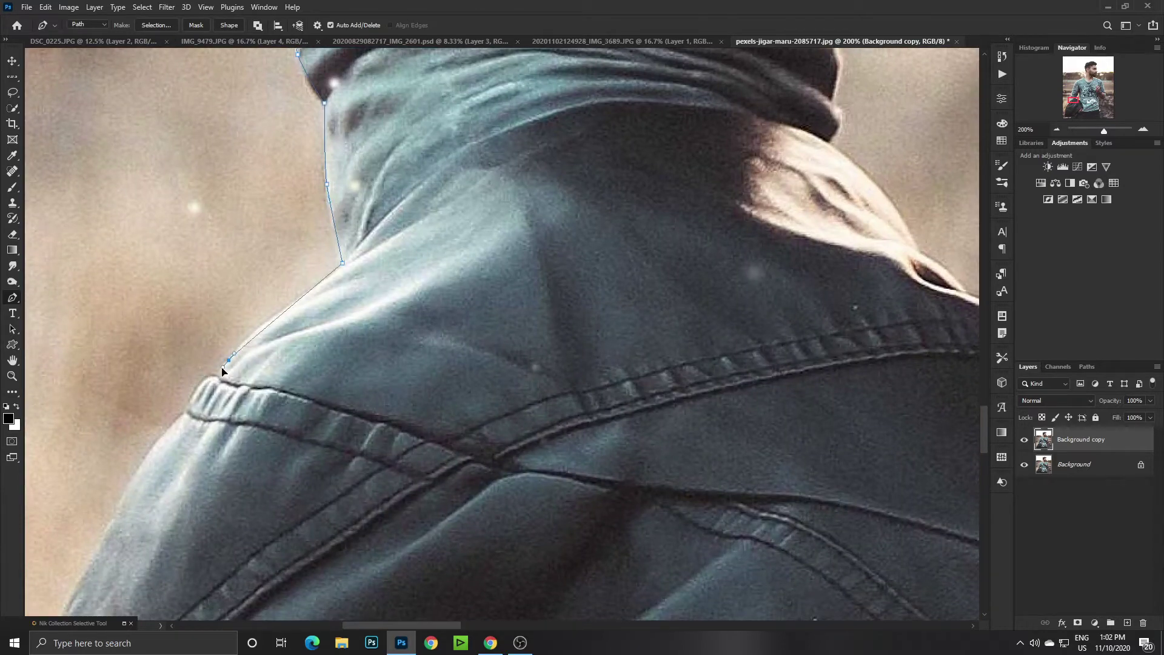
click(194, 393)
drag(194, 401, 325, 146)
drag(225, 355, 206, 393)
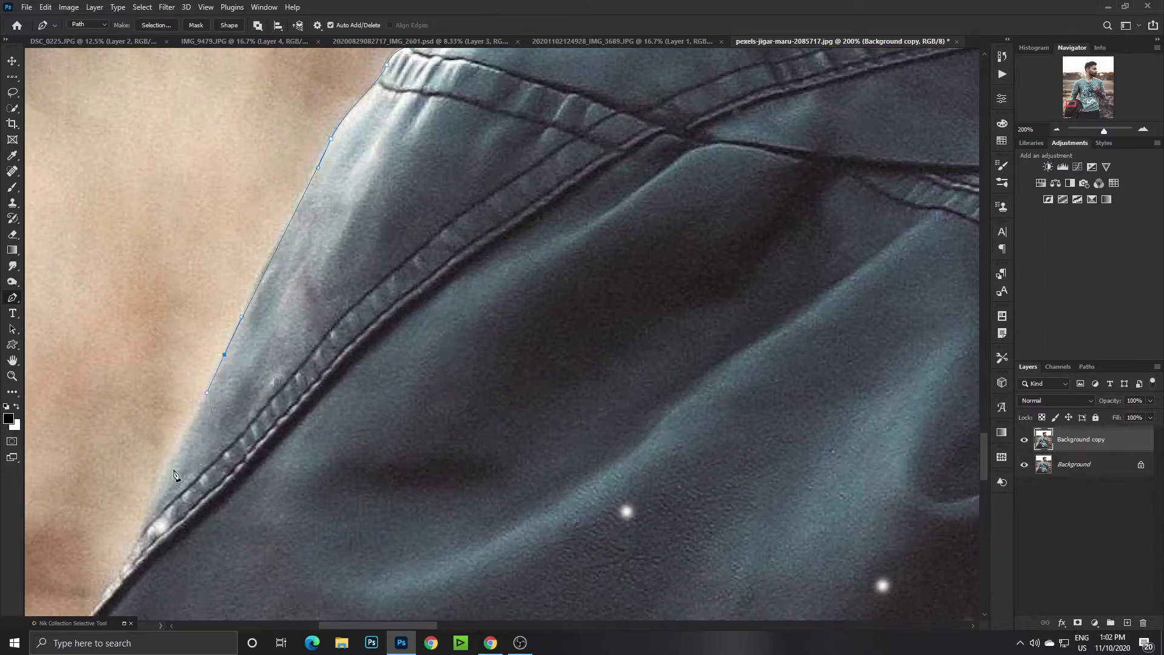
drag(146, 527, 318, 208)
click(302, 244)
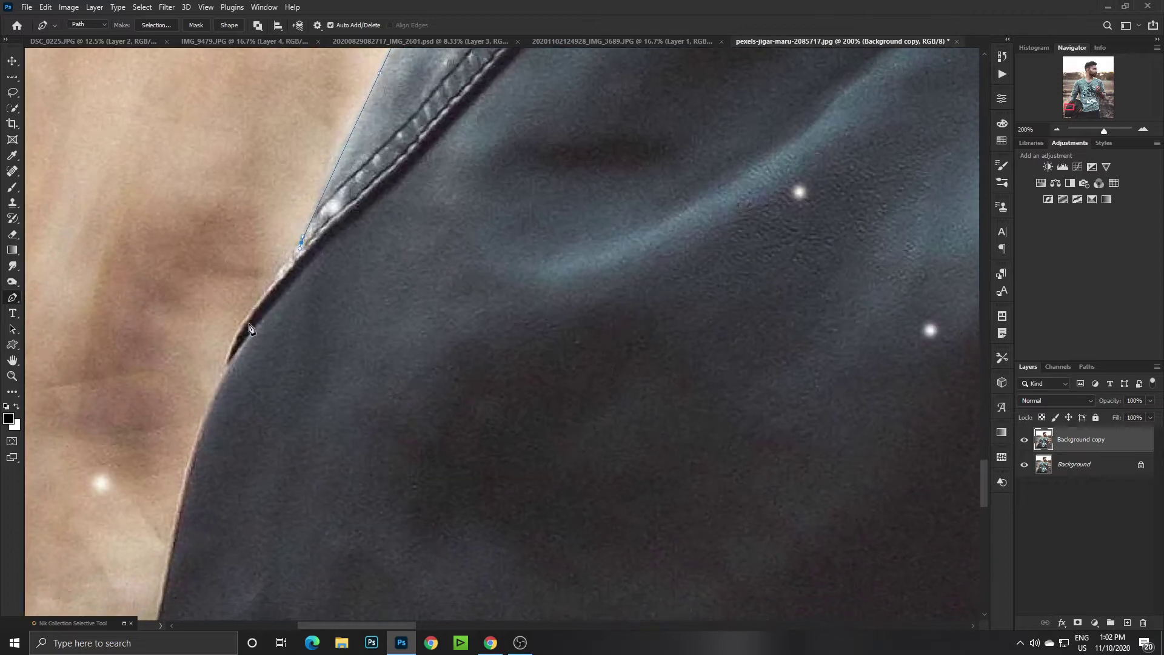
drag(235, 337, 219, 390)
Trace down the jacket's left side to its bottom corner.
drag(172, 544, 170, 320)
drag(187, 374, 186, 401)
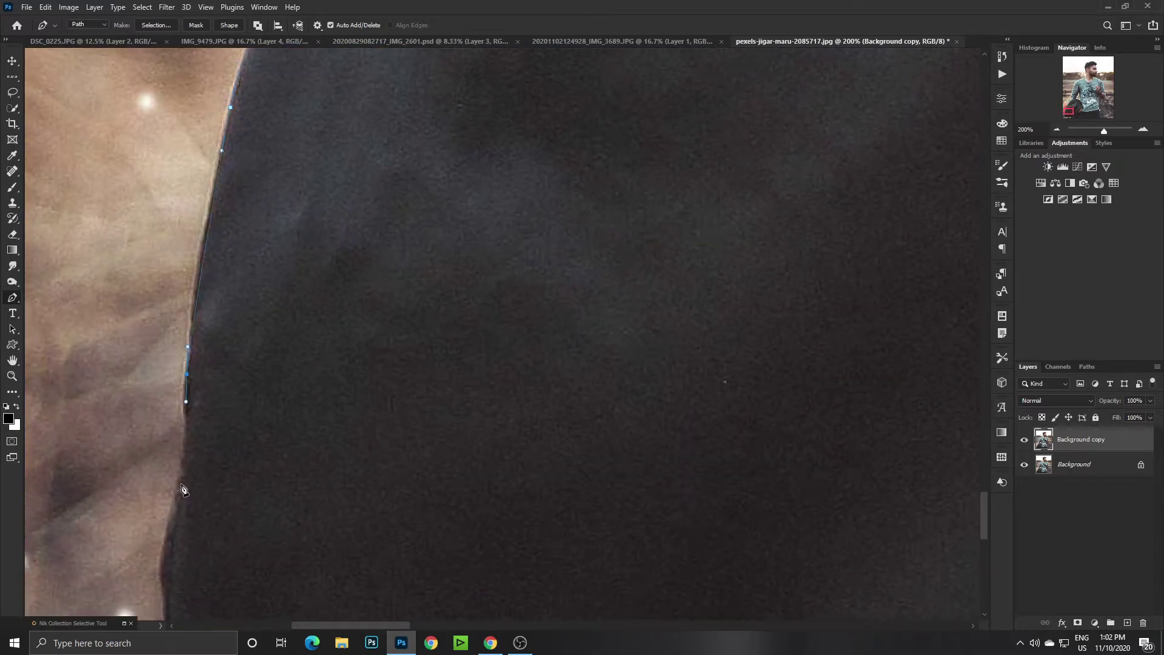
mouse_move(174, 501)
mouse_down()
mouse_move(162, 541)
mouse_move(185, 250)
mouse_up()
drag(184, 327, 185, 345)
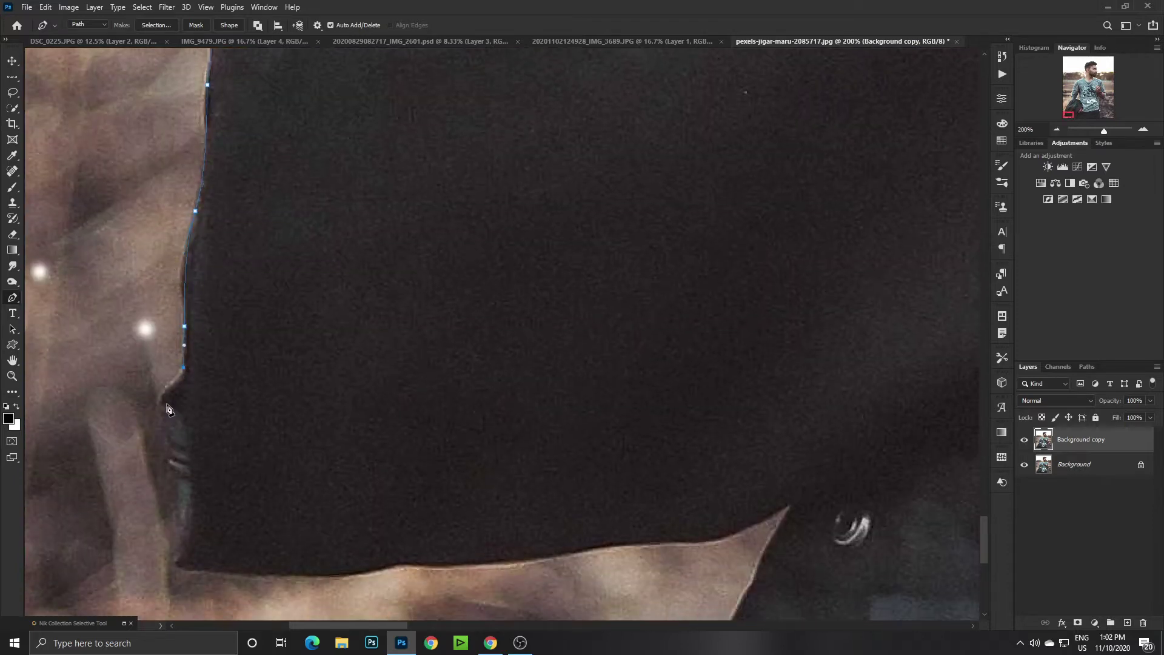
drag(167, 410, 172, 427)
click(176, 506)
drag(181, 563, 193, 565)
Run the path along the jacket bottom past its tip and along the photo's bottom edge.
drag(299, 575, 398, 565)
drag(471, 564, 476, 567)
click(608, 542)
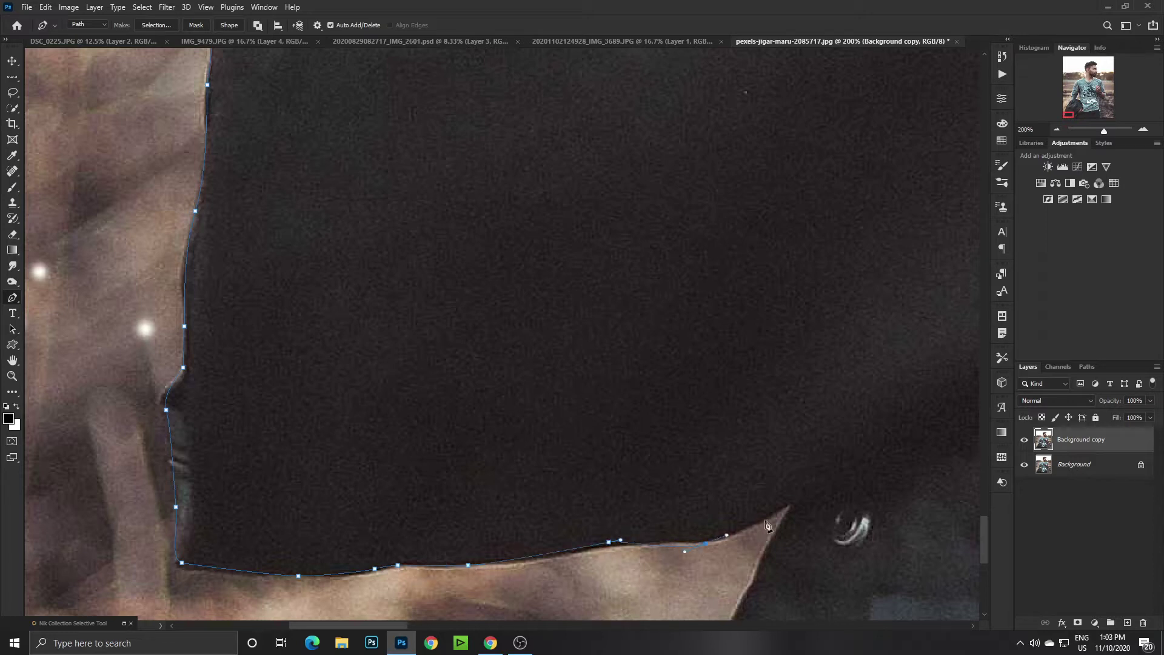
drag(705, 543, 726, 535)
click(788, 504)
click(757, 568)
drag(739, 617, 640, 403)
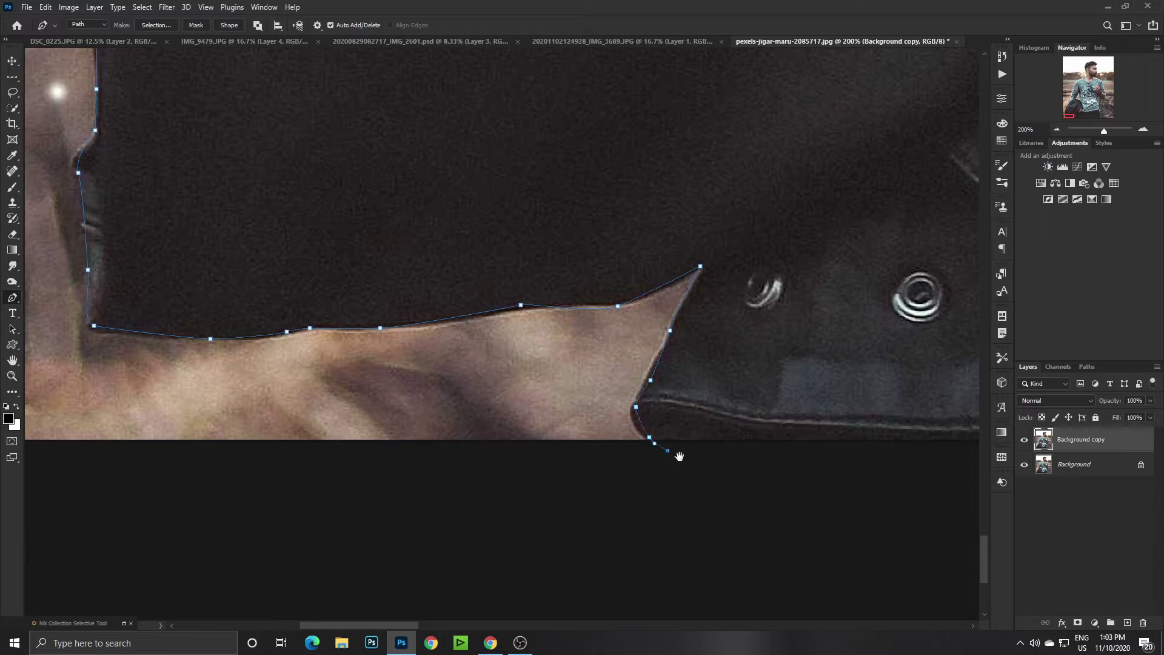
scroll(681, 458, down, 2)
drag(788, 453, 784, 459)
click(839, 451)
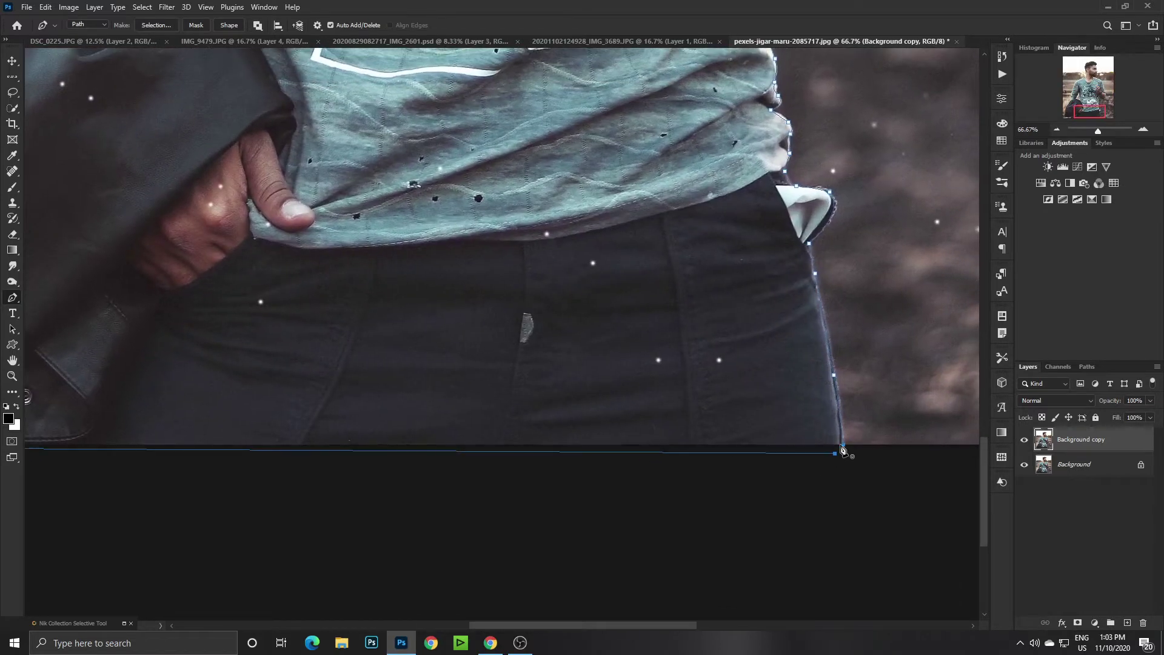
Load the finished path as a selection and mask the man's layer with it.
scroll(493, 293, down, 4)
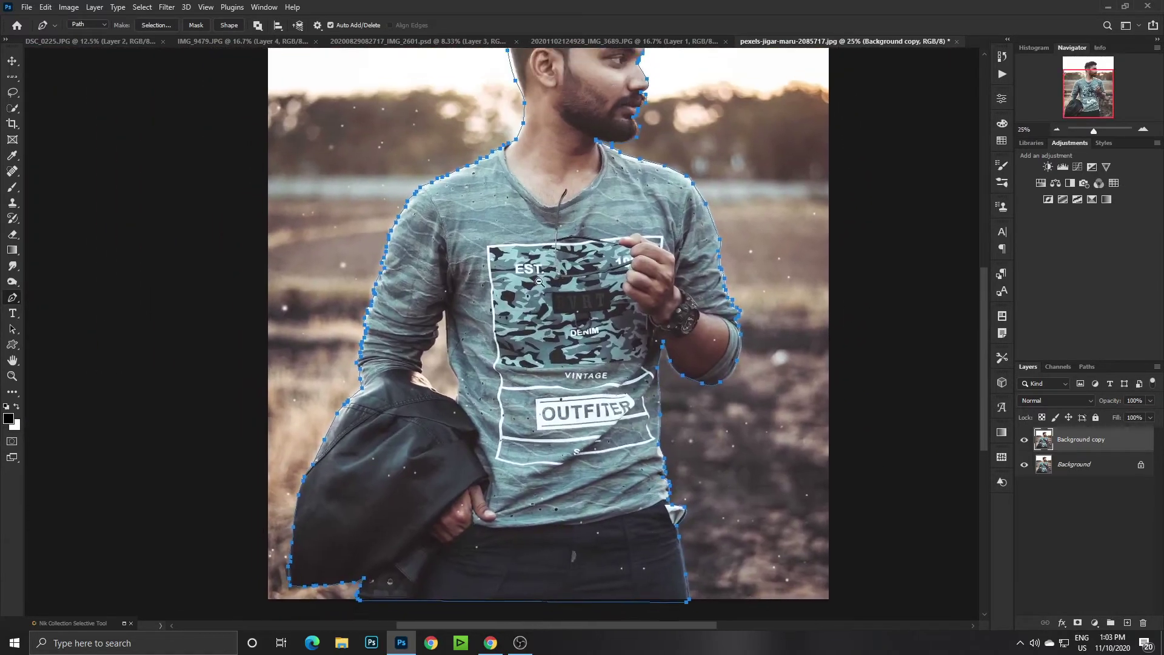
key(ctrl+Return)
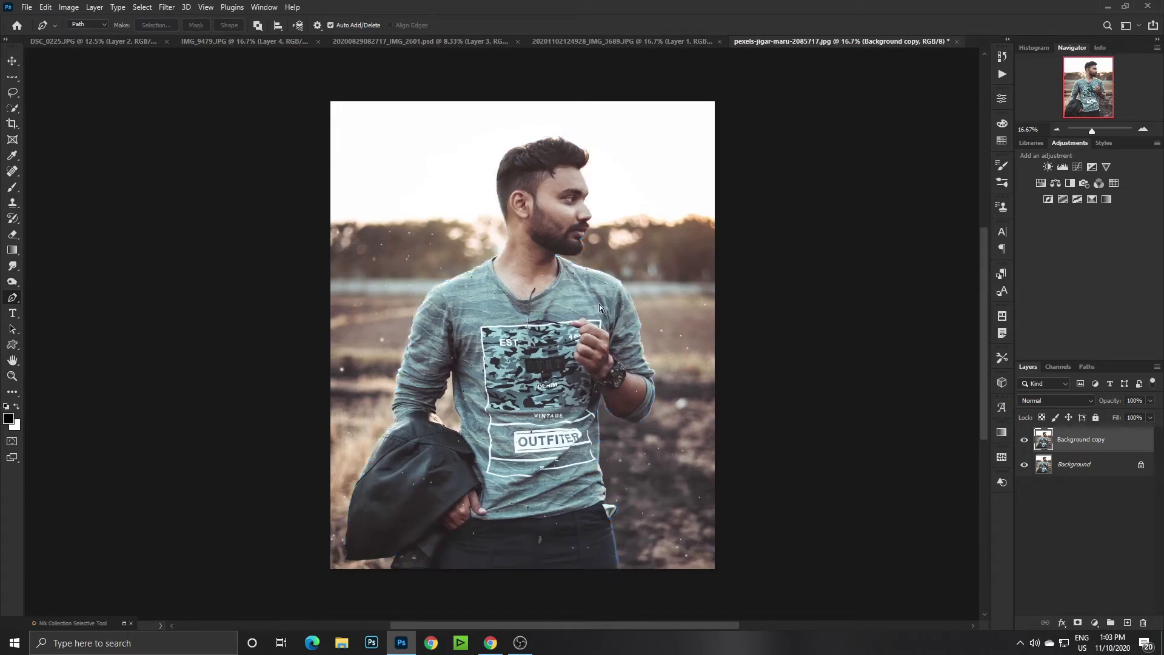
click(1078, 623)
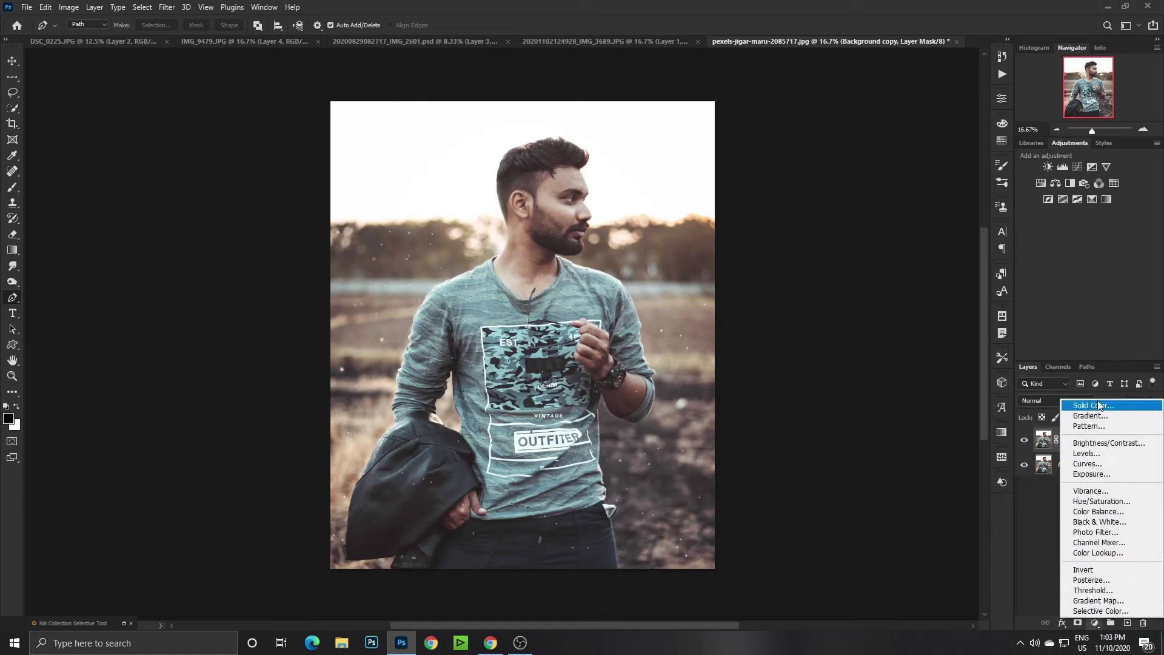
Add a green Solid Color fill layer beneath the man's masked layer.
click(1093, 405)
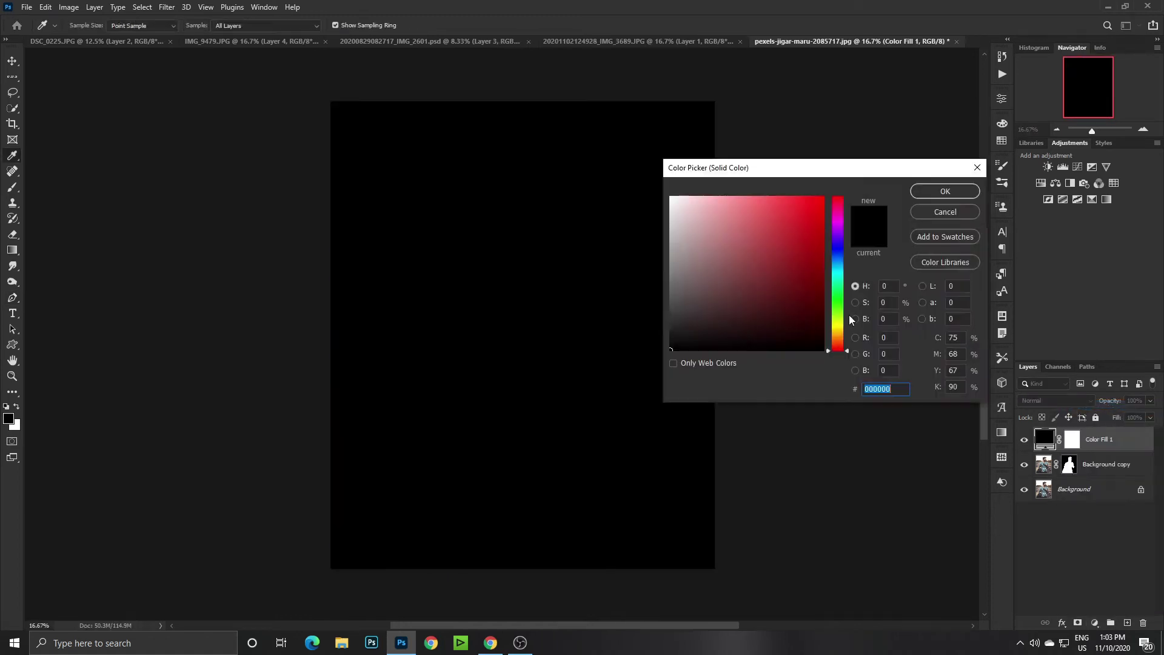
click(837, 298)
click(945, 191)
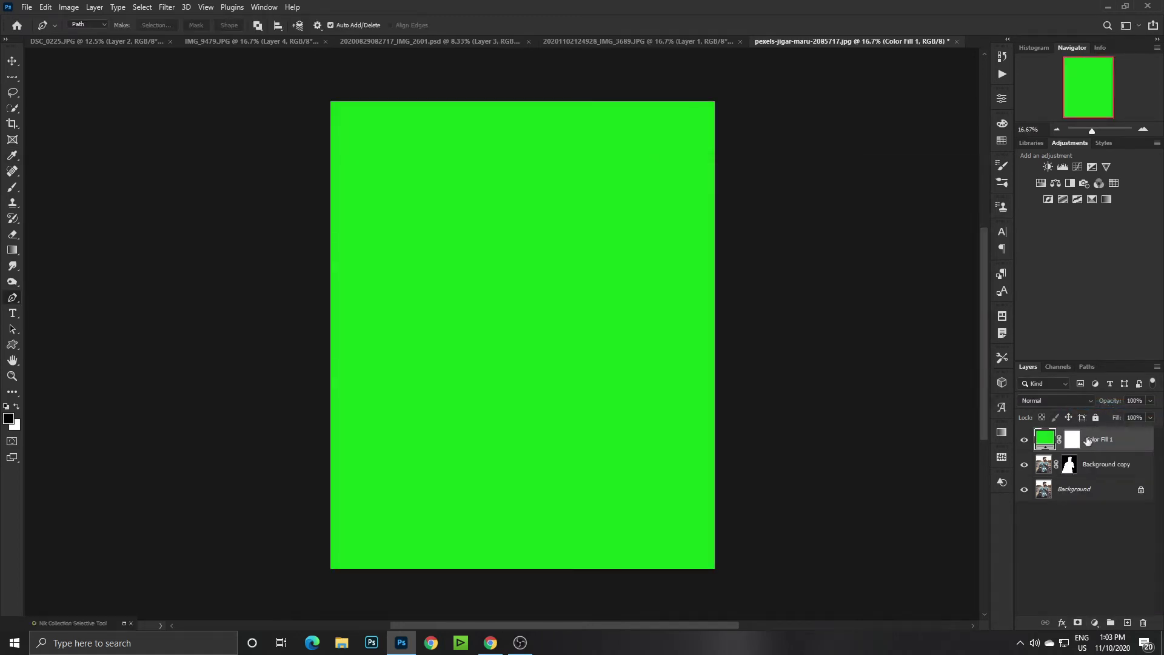
drag(1091, 439, 1092, 476)
click(1042, 444)
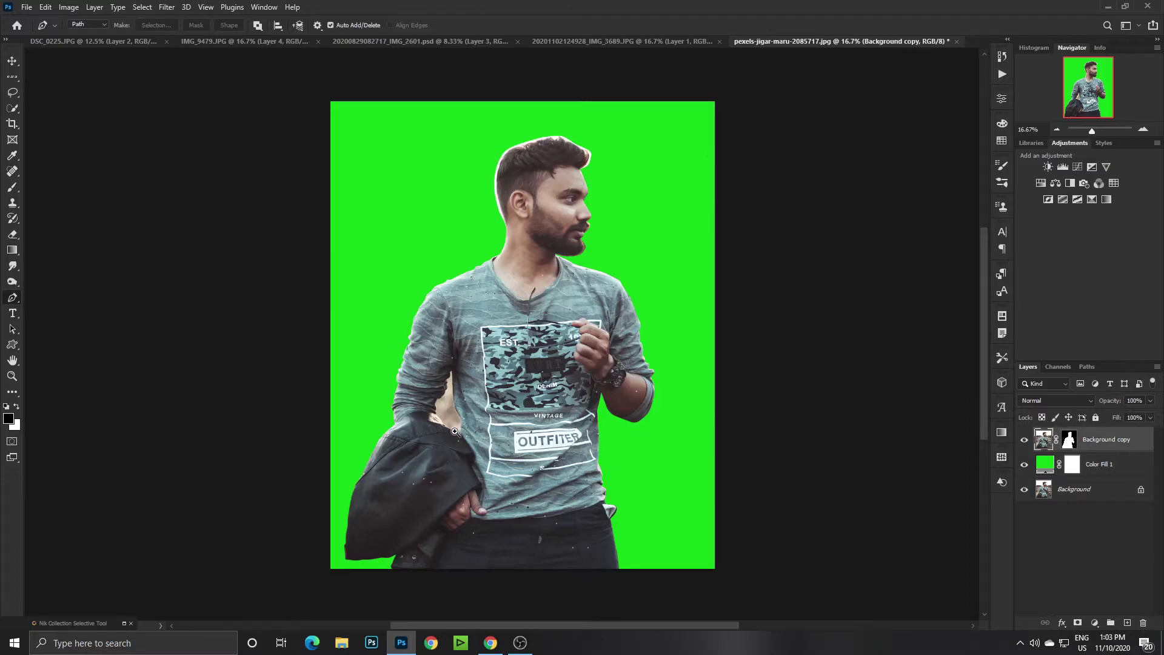
Zoom in and place Pen anchors up the shirt side of the gap beside the arm.
scroll(455, 431, up, 2)
scroll(455, 431, up, 2)
scroll(454, 432, up, 1)
scroll(491, 512, up, 1)
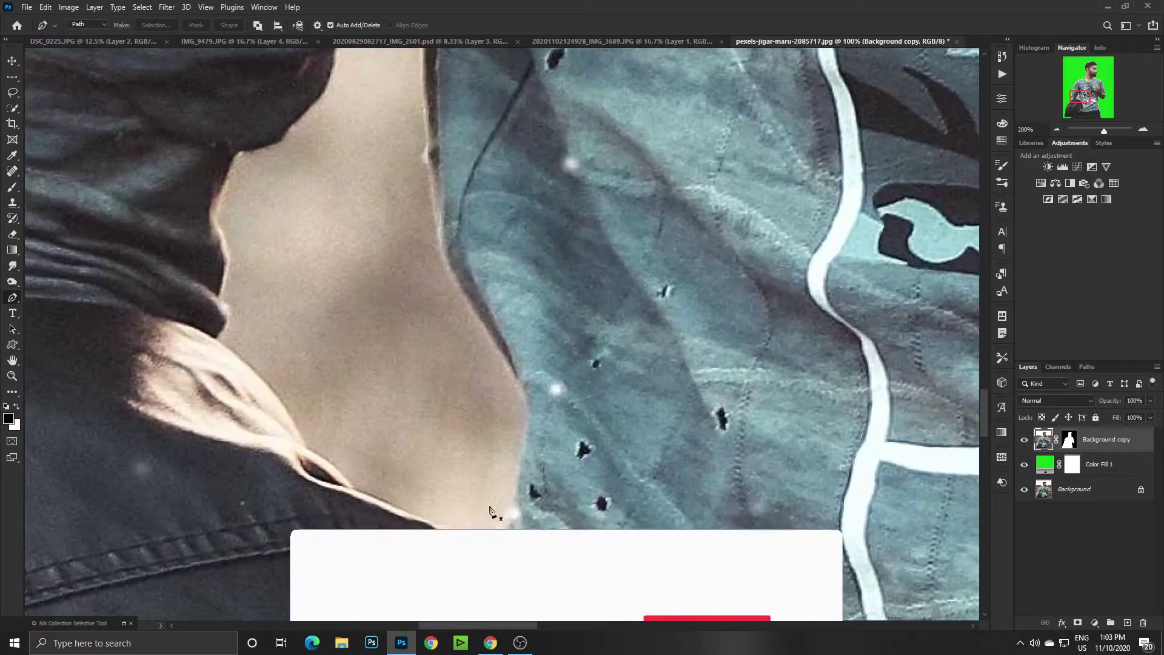
click(515, 487)
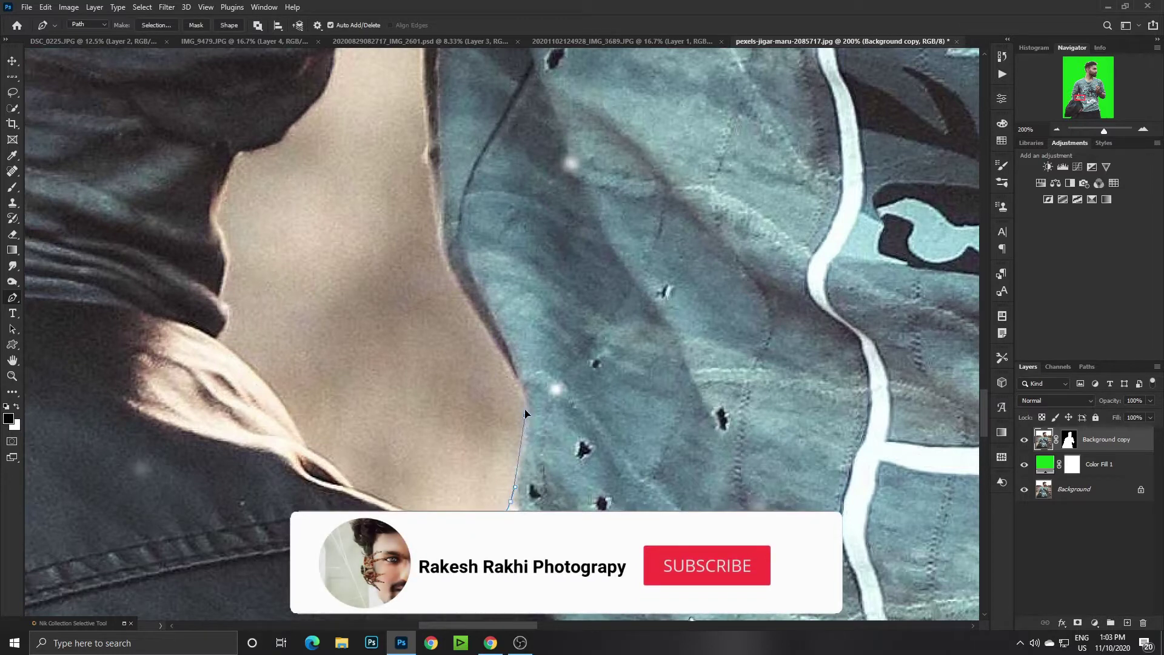
click(525, 414)
click(529, 390)
click(506, 353)
click(480, 316)
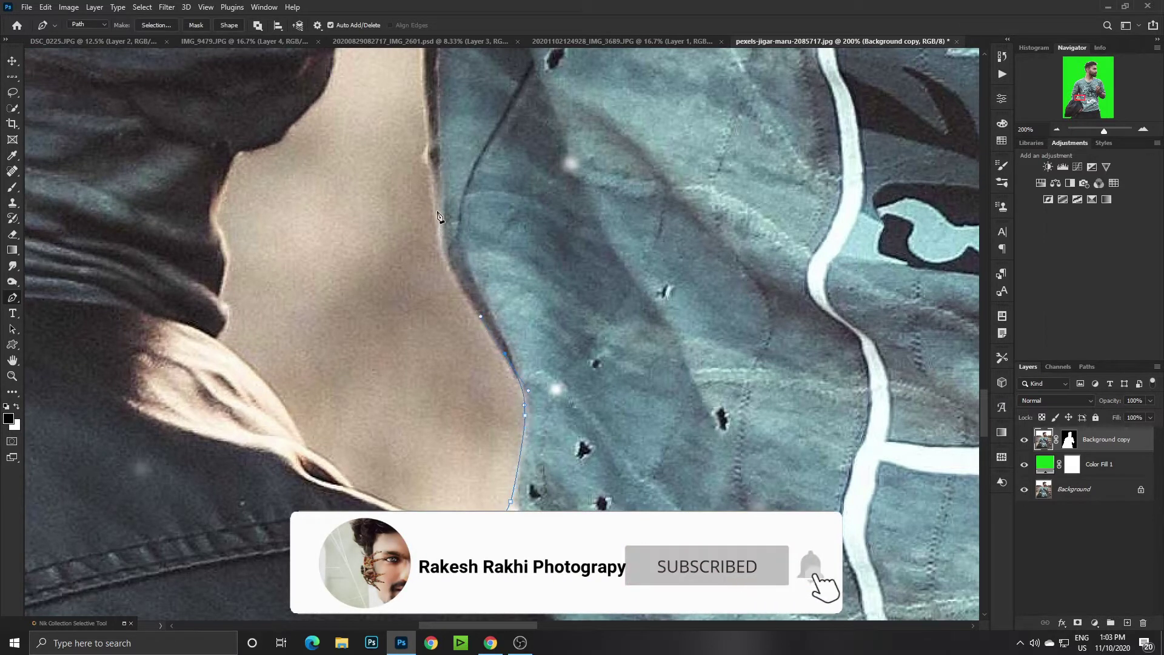
click(436, 152)
Curve the path along the jacket fold and shoulder edge to close the gap outline.
scroll(435, 430, up, 5)
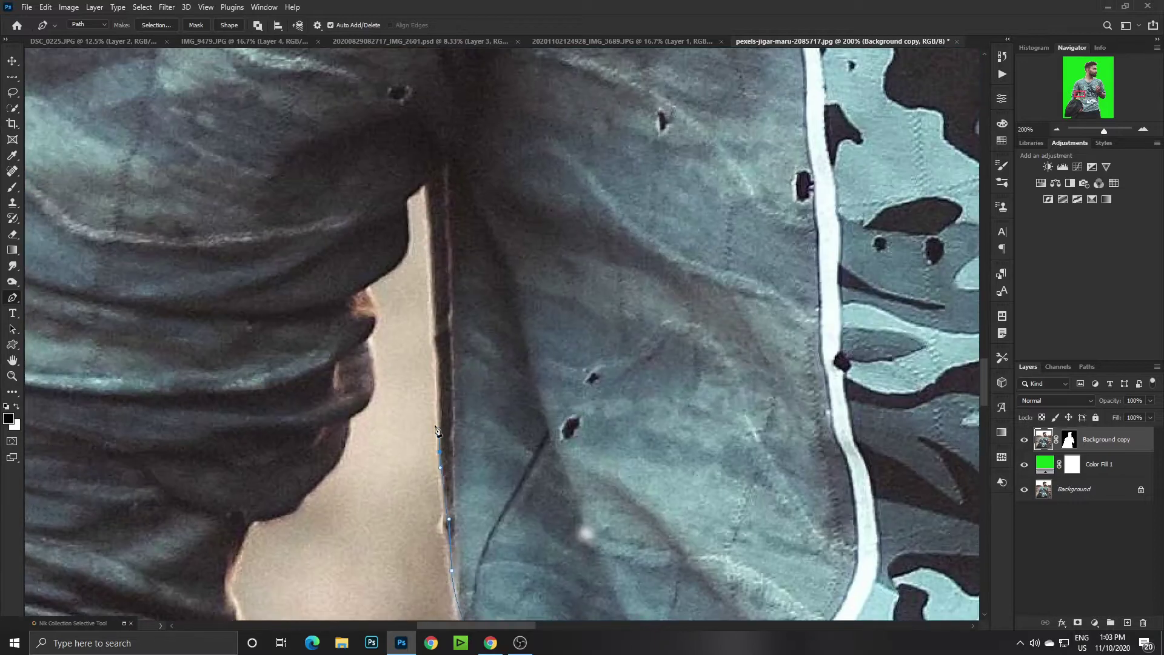
click(429, 179)
drag(399, 259, 387, 276)
drag(373, 320, 367, 338)
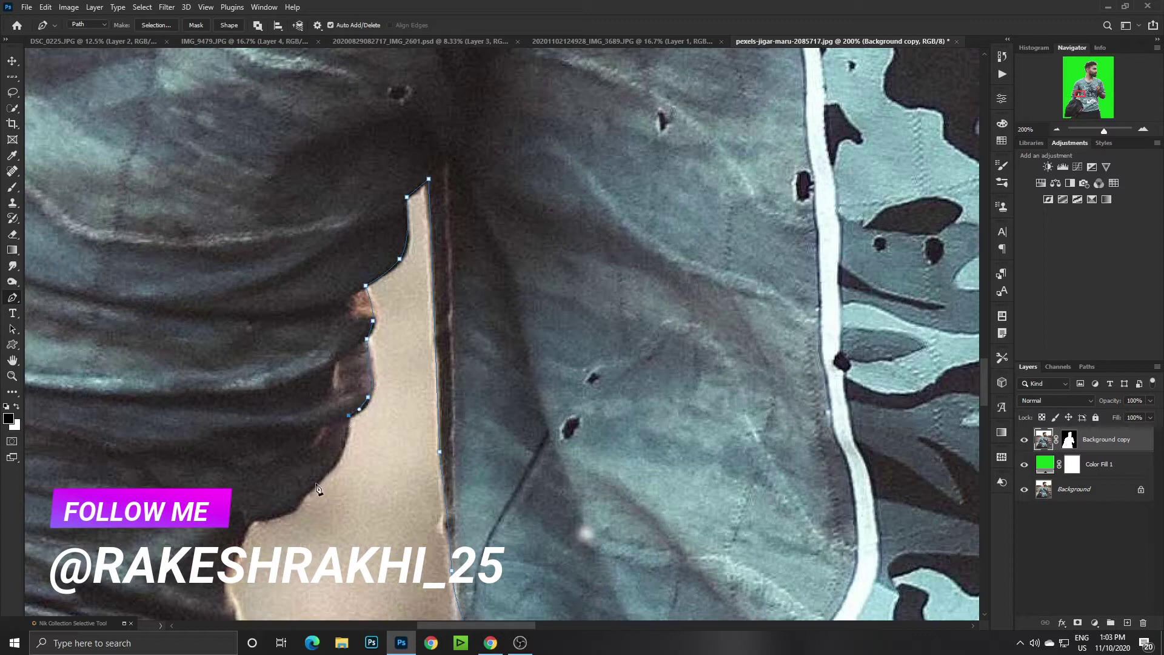
drag(315, 485, 279, 514)
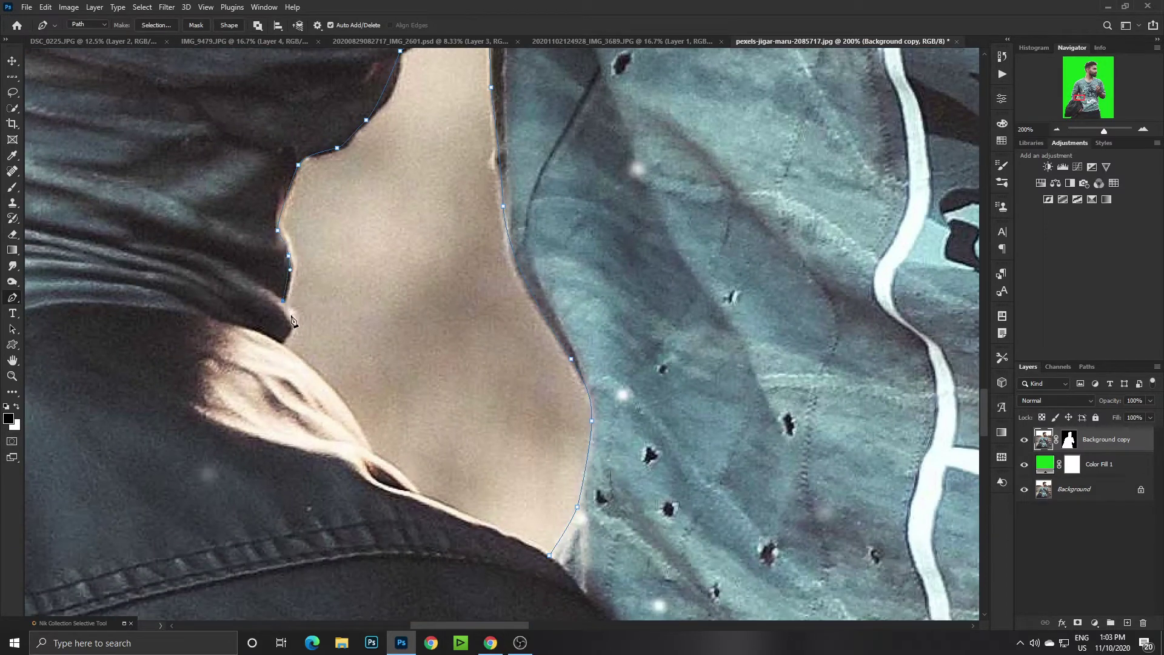
drag(354, 417, 360, 431)
drag(411, 486, 416, 493)
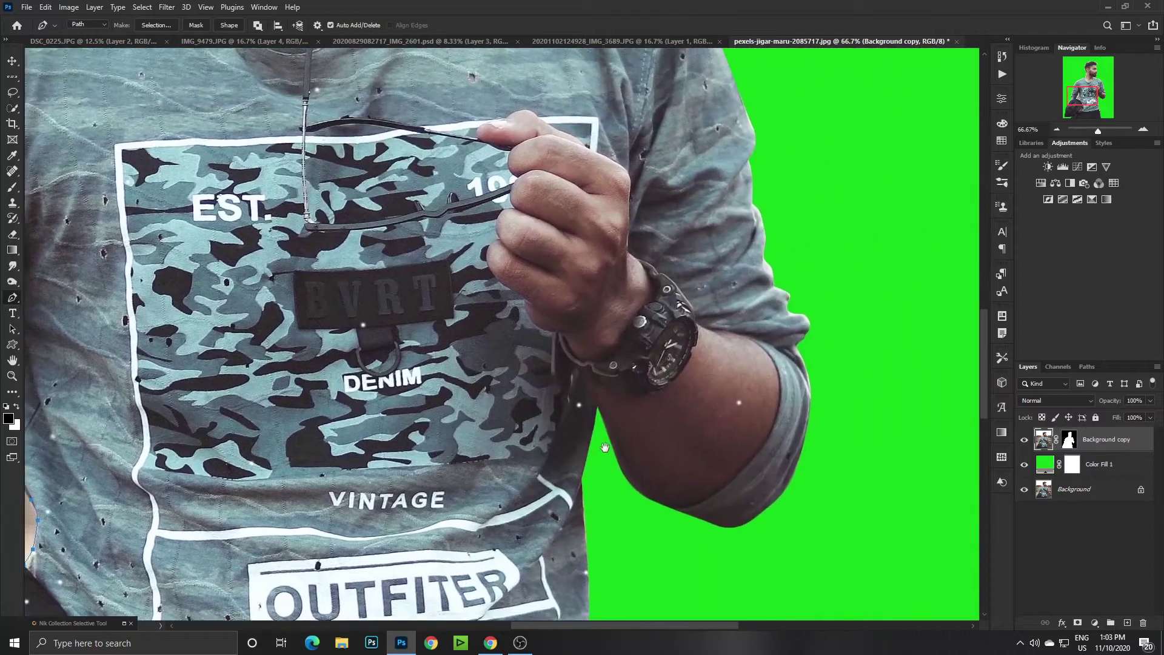
Load the gap path as a selection and bring the top of the head into view.
drag(605, 447, 475, 259)
key(ctrl+minus)
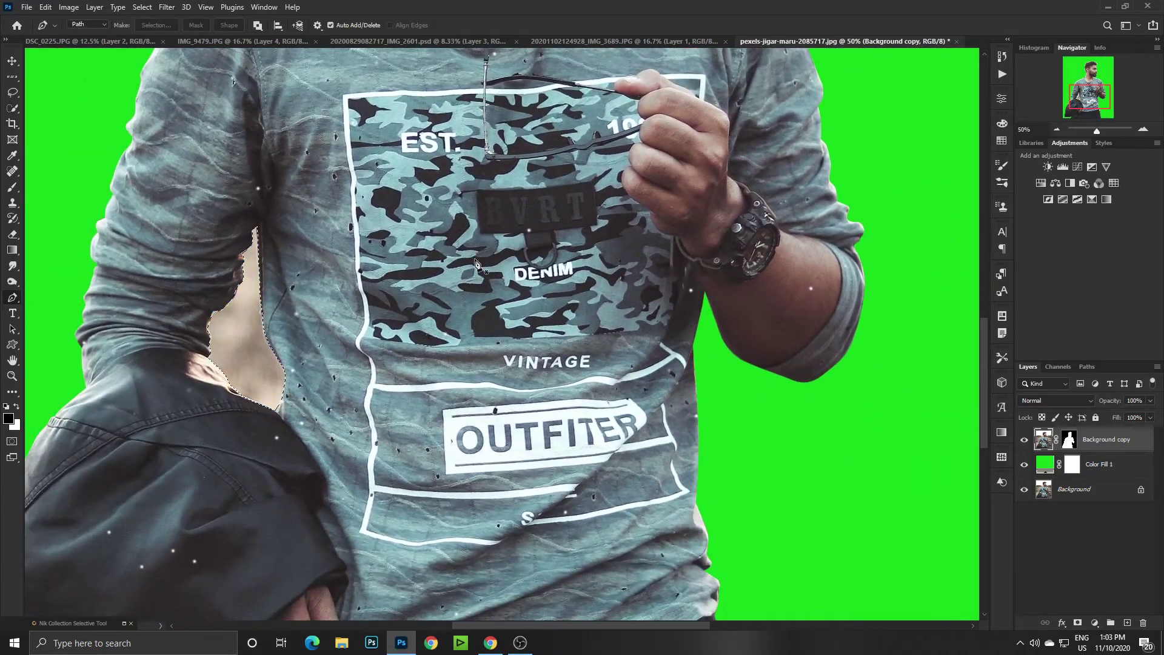
scroll(470, 242, up, 4)
scroll(466, 209, up, 5)
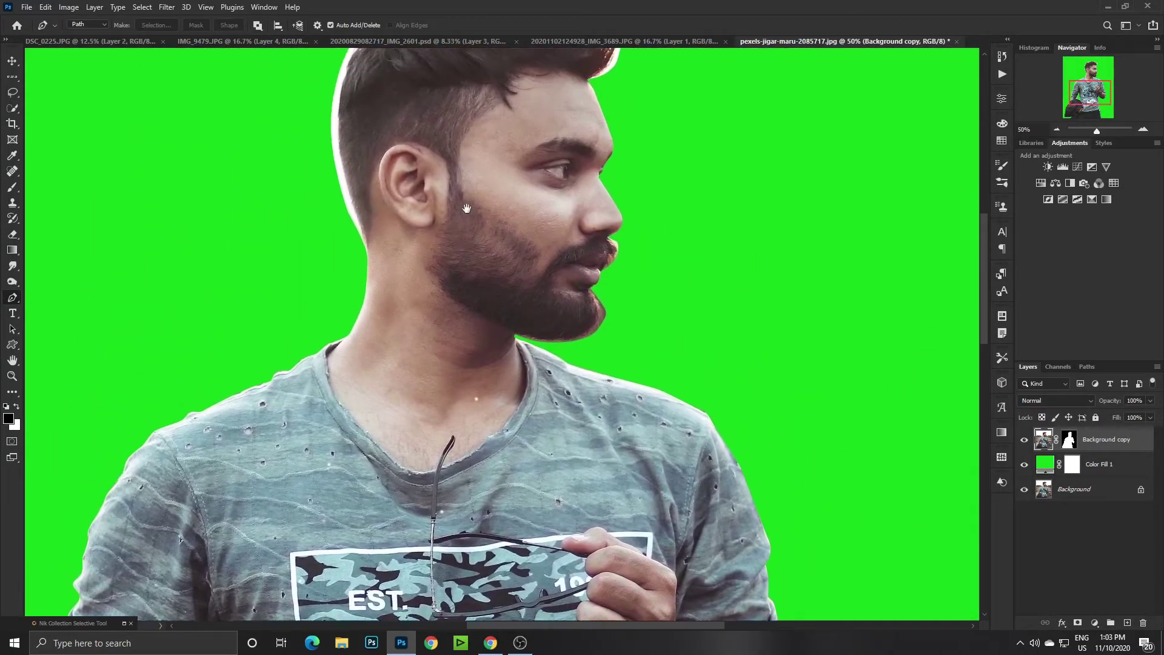
drag(466, 209, 498, 351)
scroll(498, 351, up, 1)
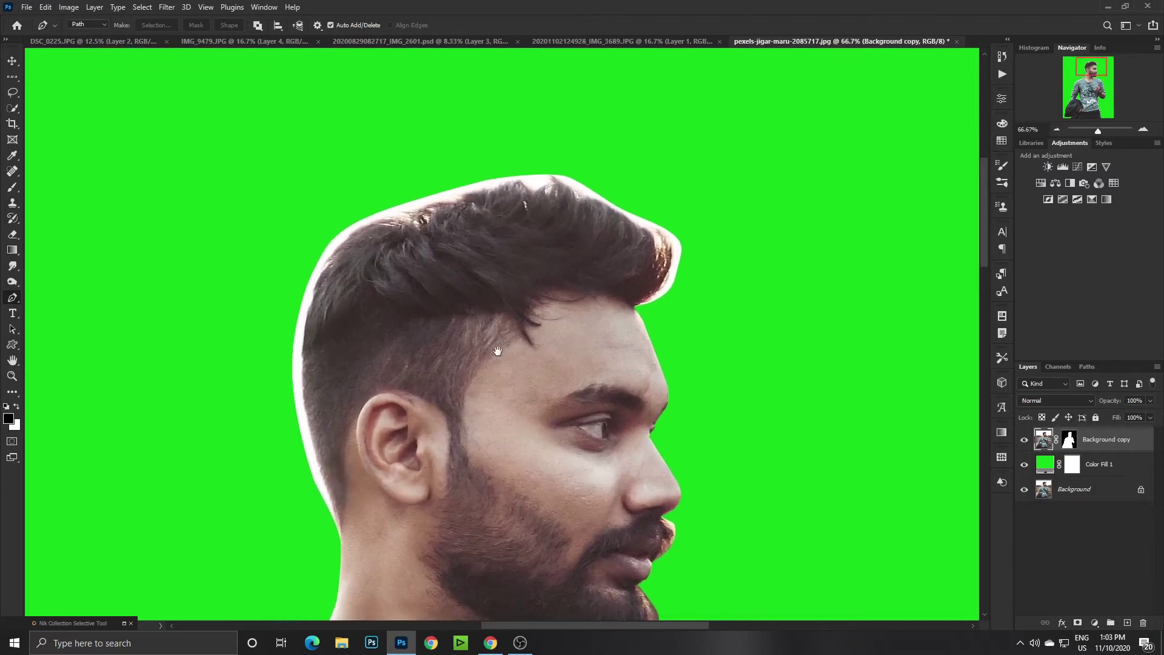
Open Select and Mask on the man's mask and brush the Refine Edge tool over the hair edges.
click(1073, 442)
right_click(1069, 442)
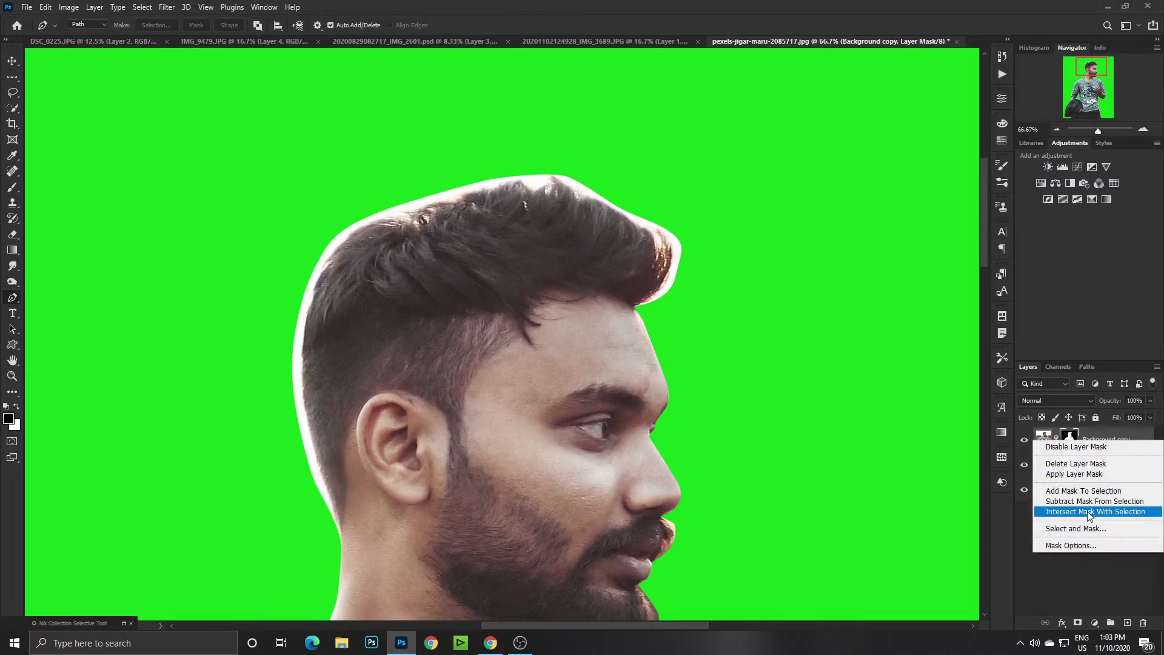
click(1068, 529)
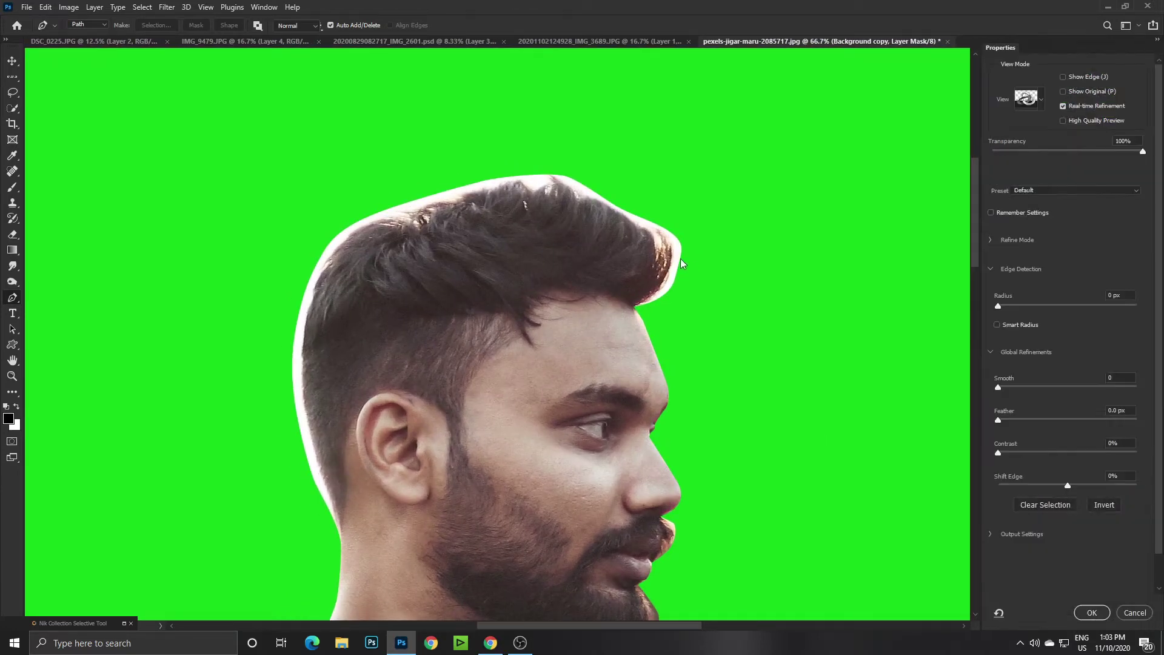
scroll(712, 387, up, 1)
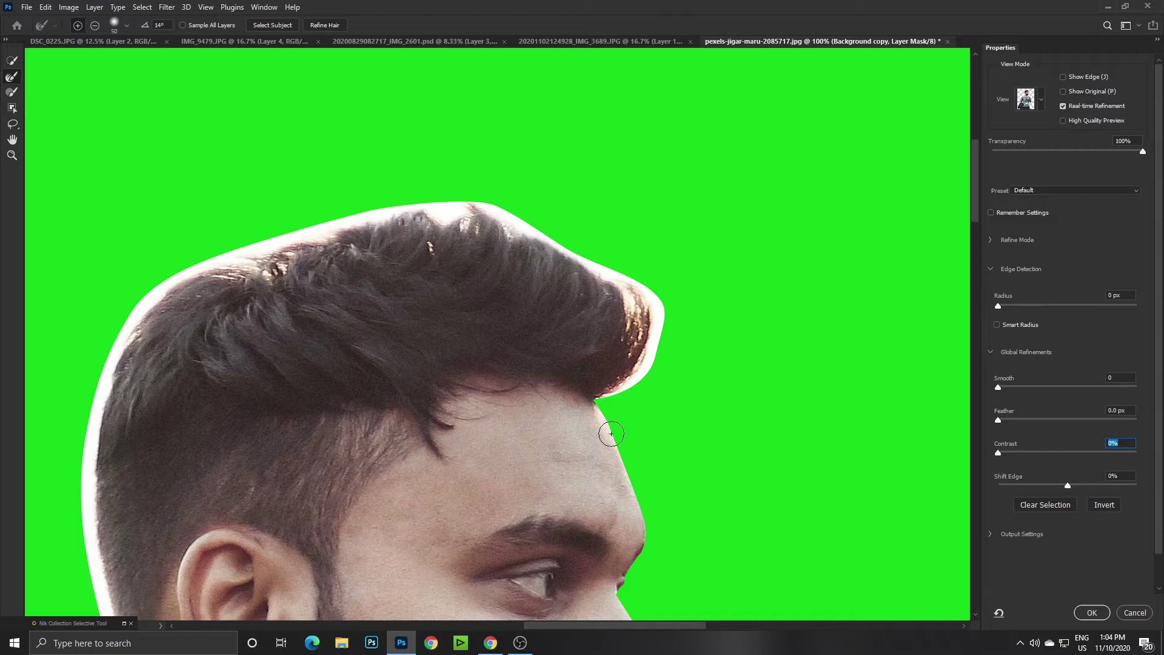
key(bracketright)
mouse_move(606, 395)
mouse_down()
mouse_move(612, 272)
mouse_move(461, 207)
mouse_move(300, 237)
mouse_up()
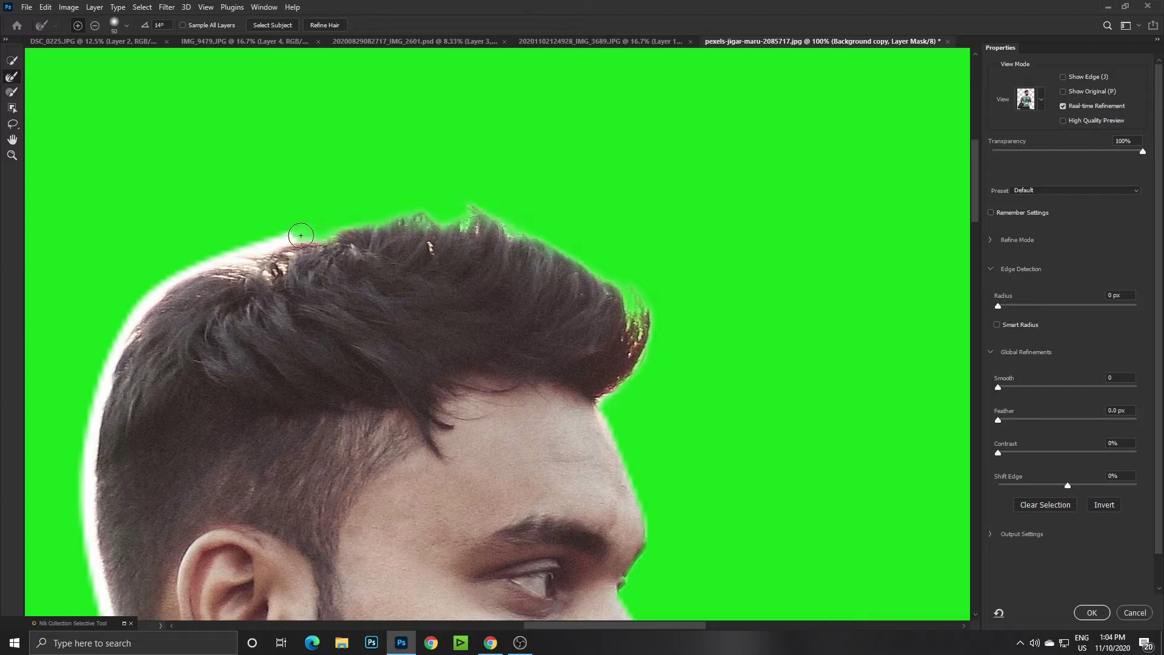
mouse_move(188, 276)
mouse_down()
mouse_move(340, 210)
mouse_move(229, 329)
mouse_move(275, 168)
mouse_move(252, 322)
mouse_move(311, 522)
mouse_move(305, 352)
mouse_up()
key(bracketright)
key(bracketright)
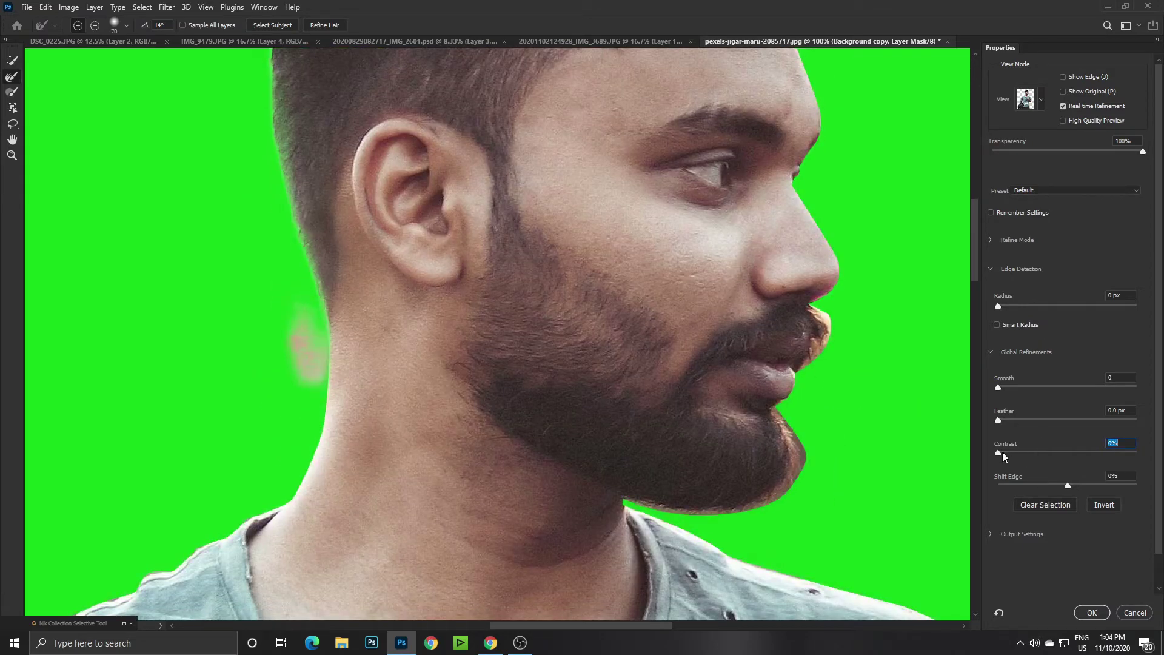
Set edge Contrast to 11% and Radius to 1 px, then apply the refinement.
drag(1001, 454, 1014, 456)
click(1002, 304)
key(Return)
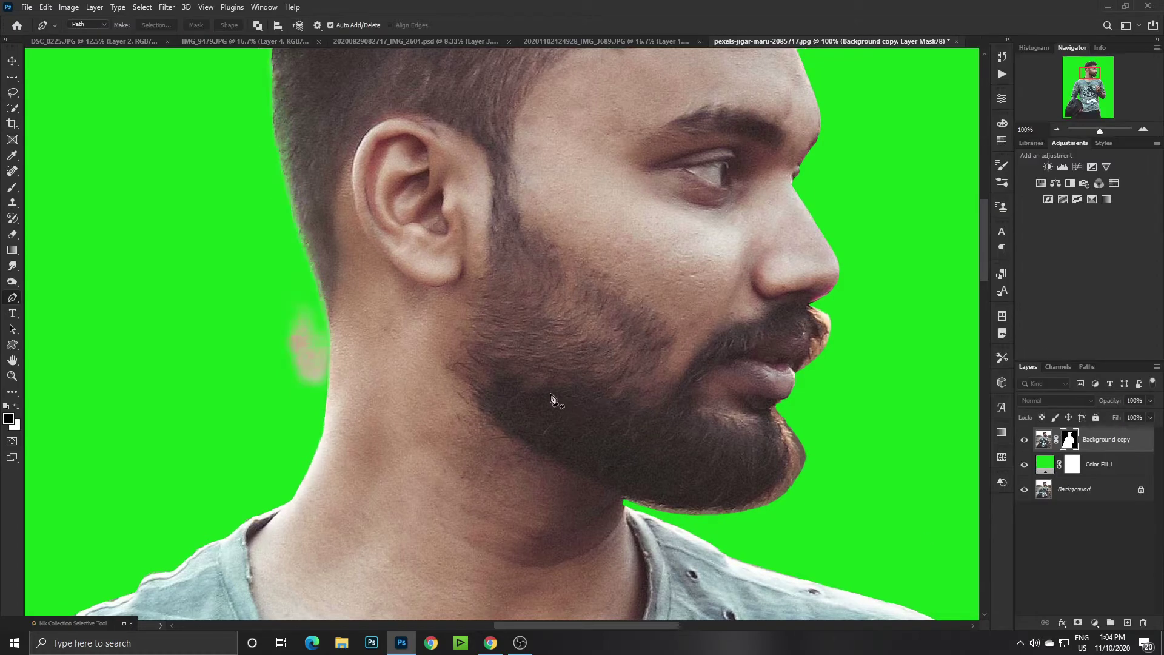
key(ctrl+minus)
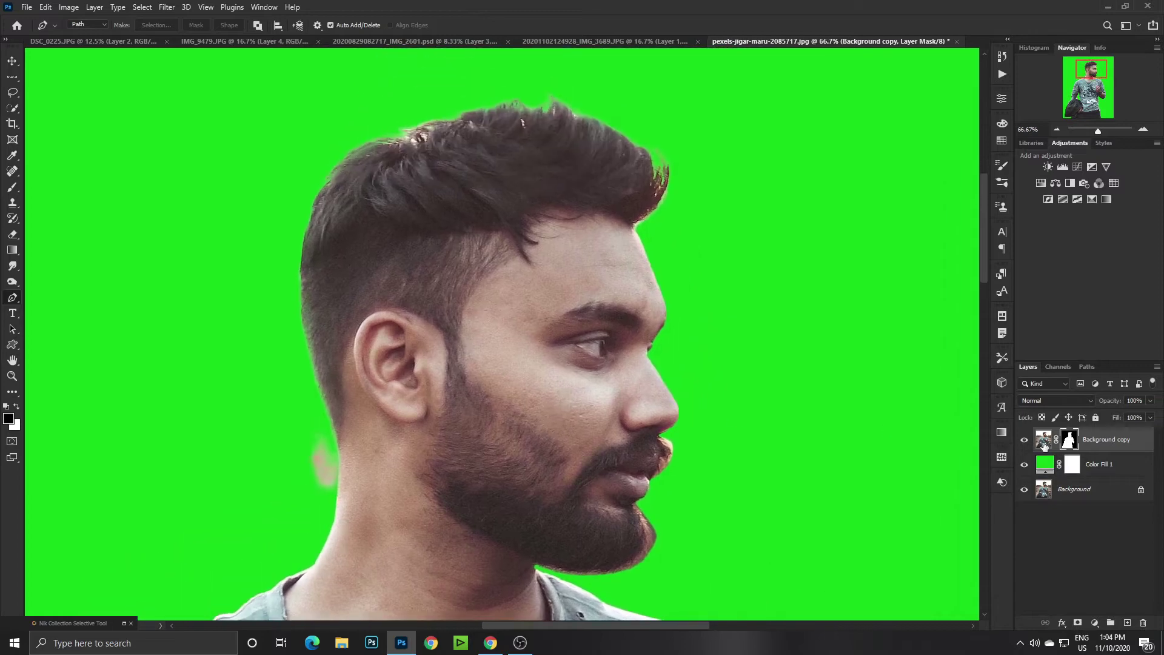
Refine the mask again with a smaller Refine Edge brush along the beard, chin and neck, then apply.
right_click(1069, 441)
click(1065, 523)
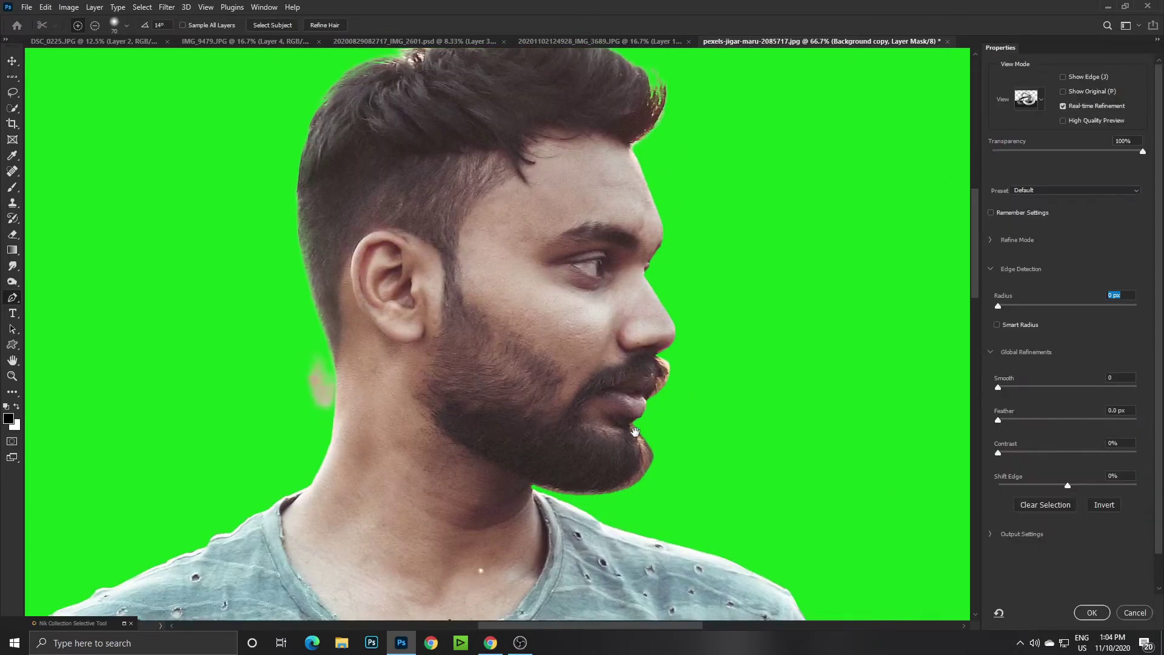
scroll(635, 432, up, 1)
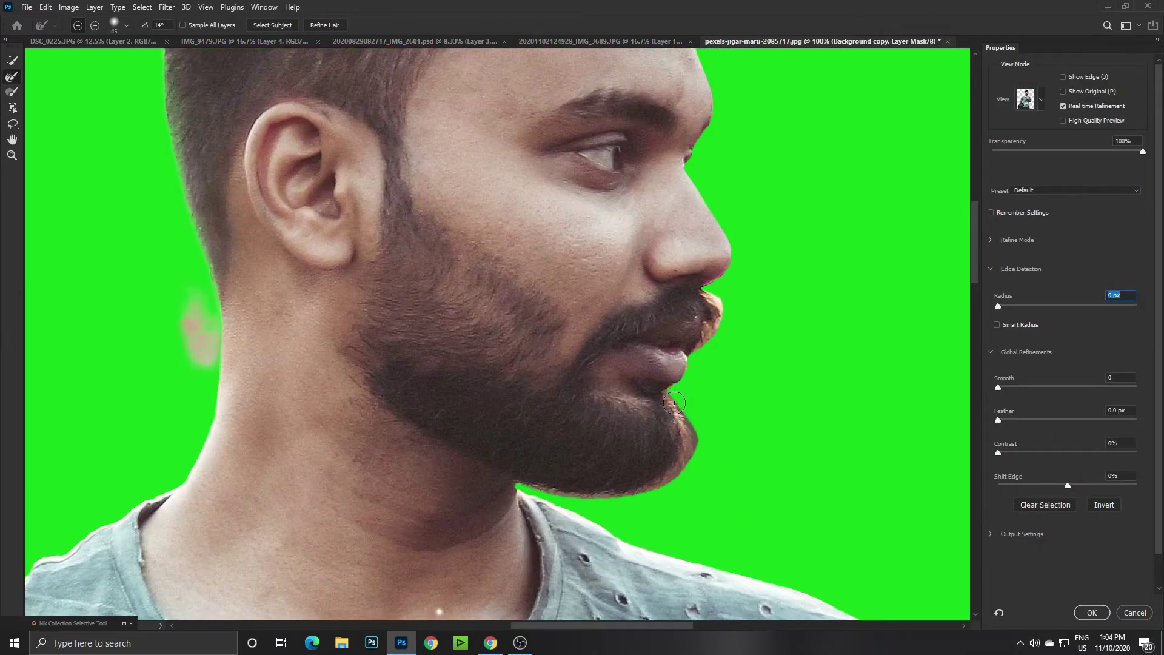
key(bracketleft)
key(bracketleft)
key(bracketleft)
drag(672, 395, 607, 501)
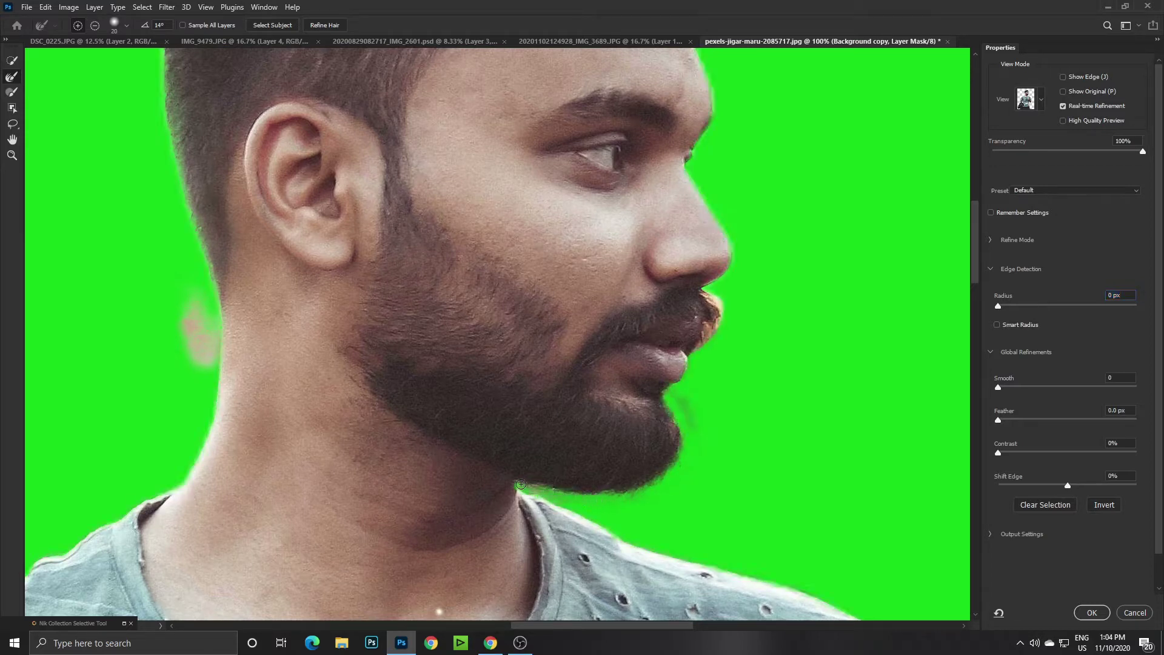
mouse_move(520, 485)
mouse_down()
mouse_move(721, 375)
mouse_move(709, 288)
mouse_up()
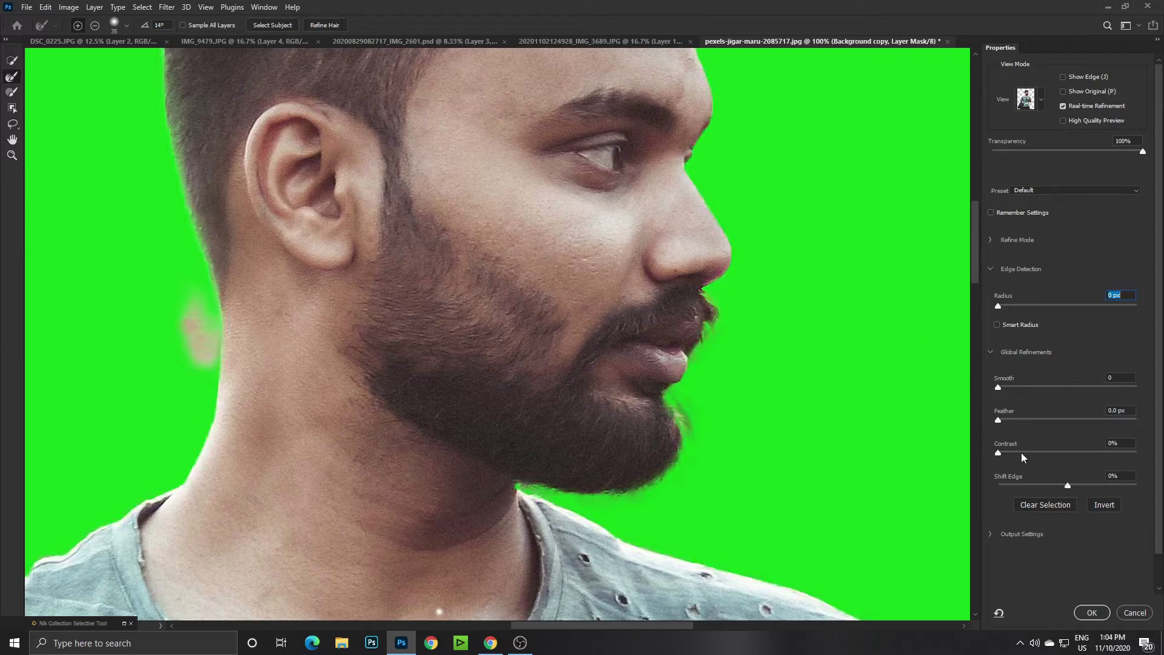
click(1091, 612)
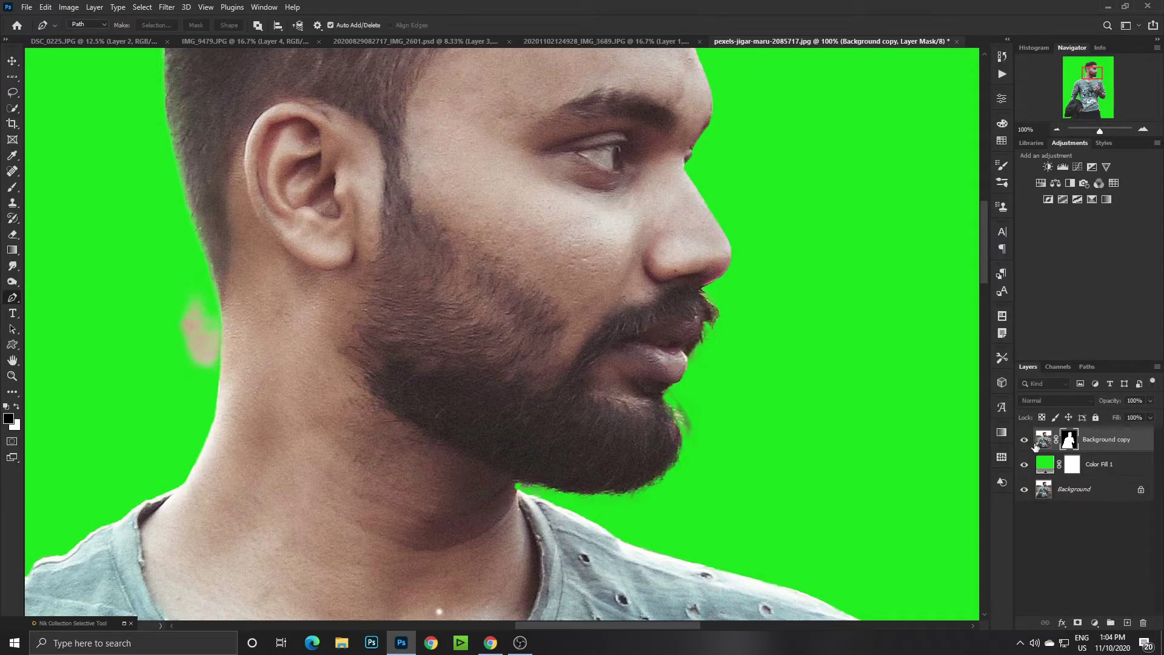
Set up a soft round Brush with black as the foreground colour.
click(11, 188)
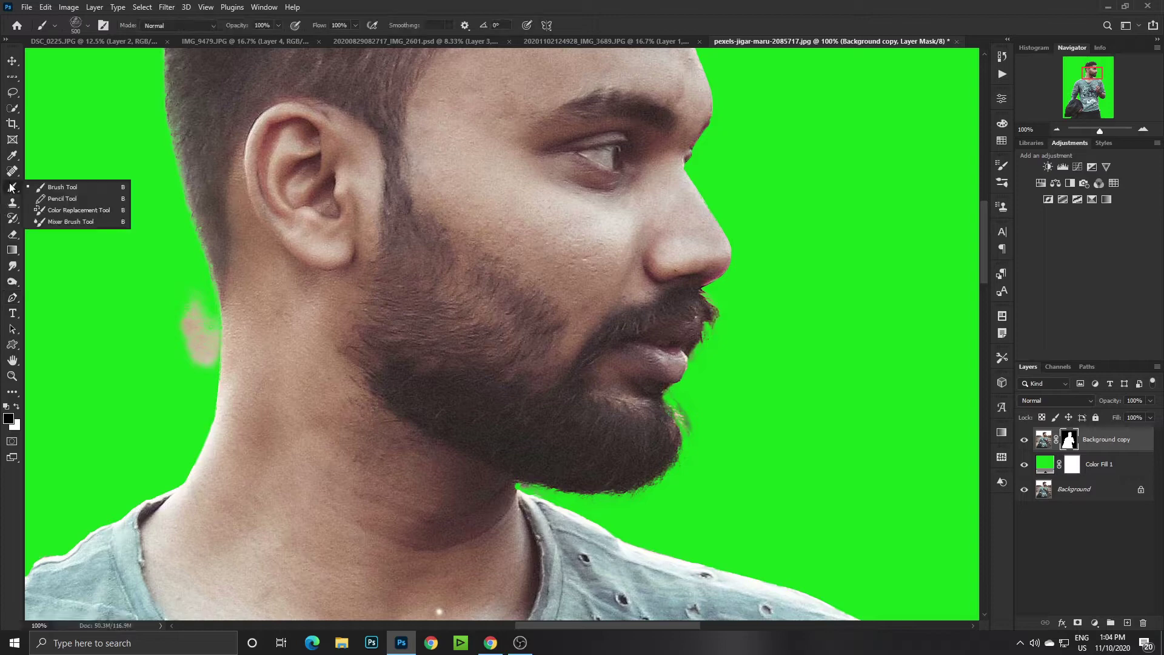
click(8, 418)
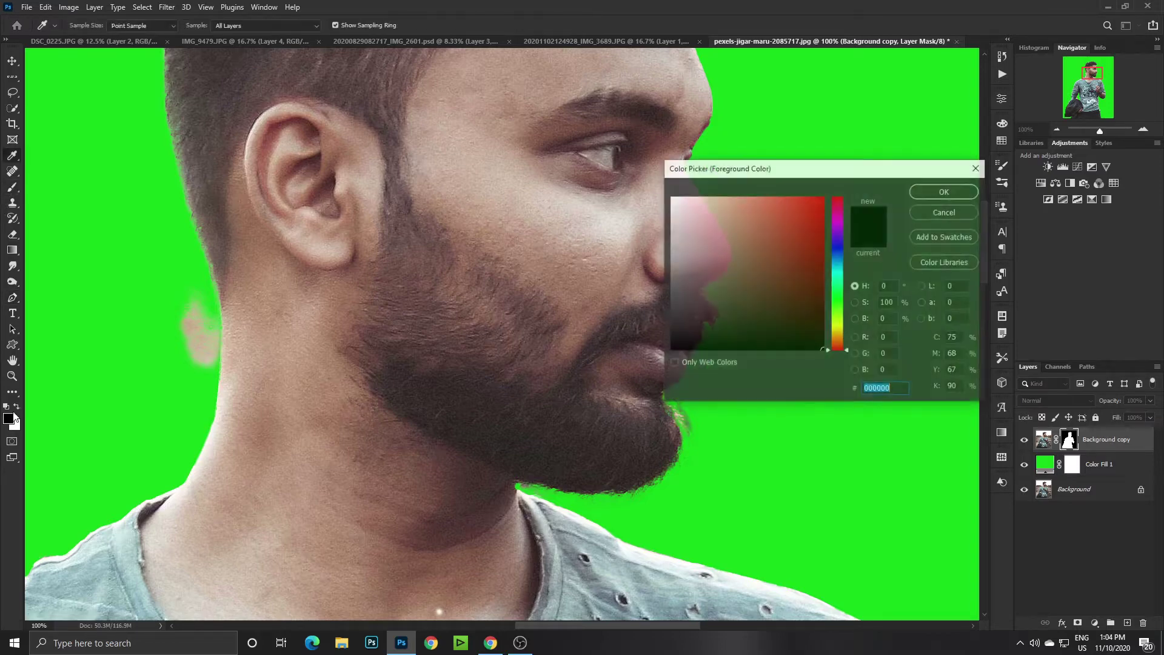
drag(728, 230, 824, 351)
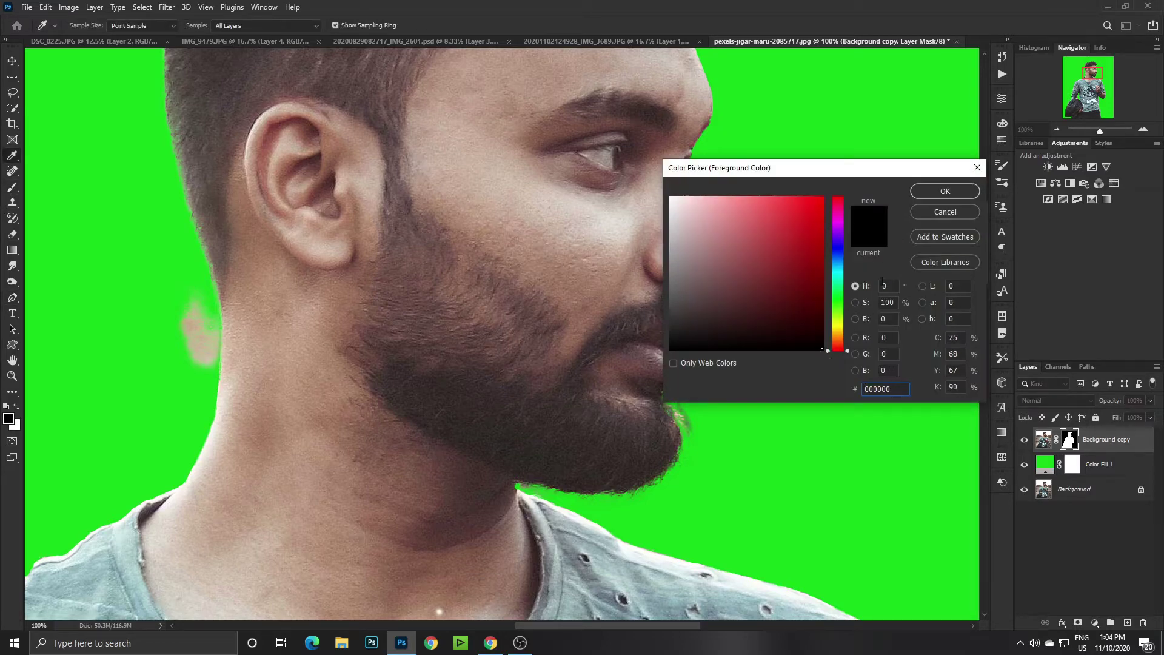
click(944, 192)
right_click(806, 440)
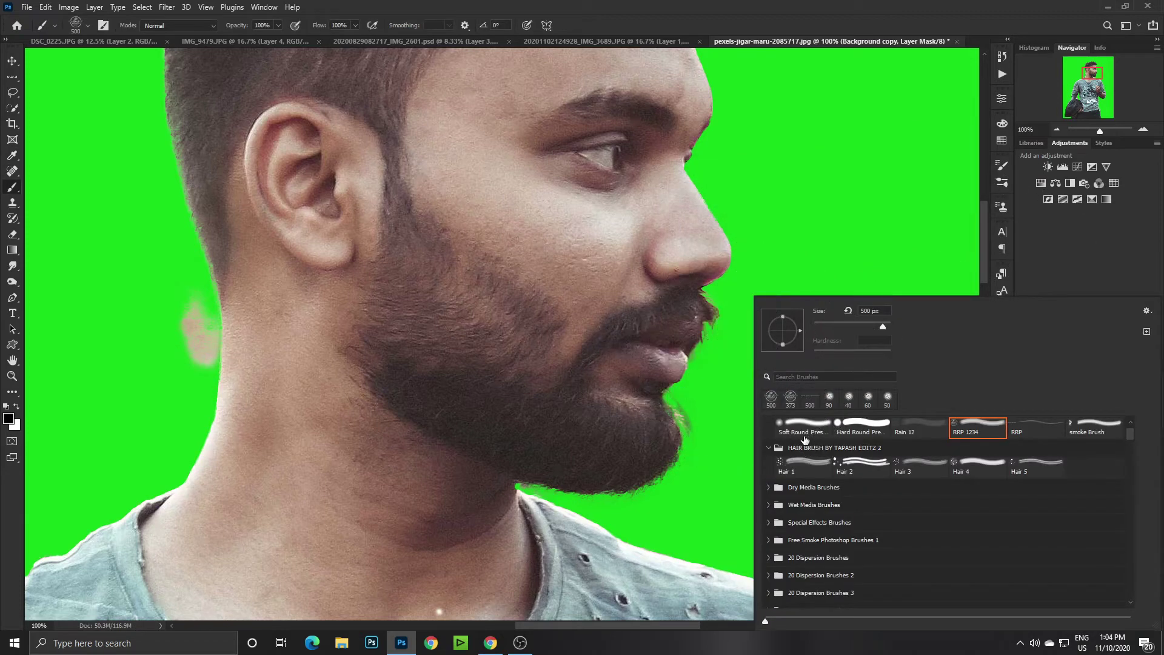
scroll(837, 455, up, 1)
click(804, 431)
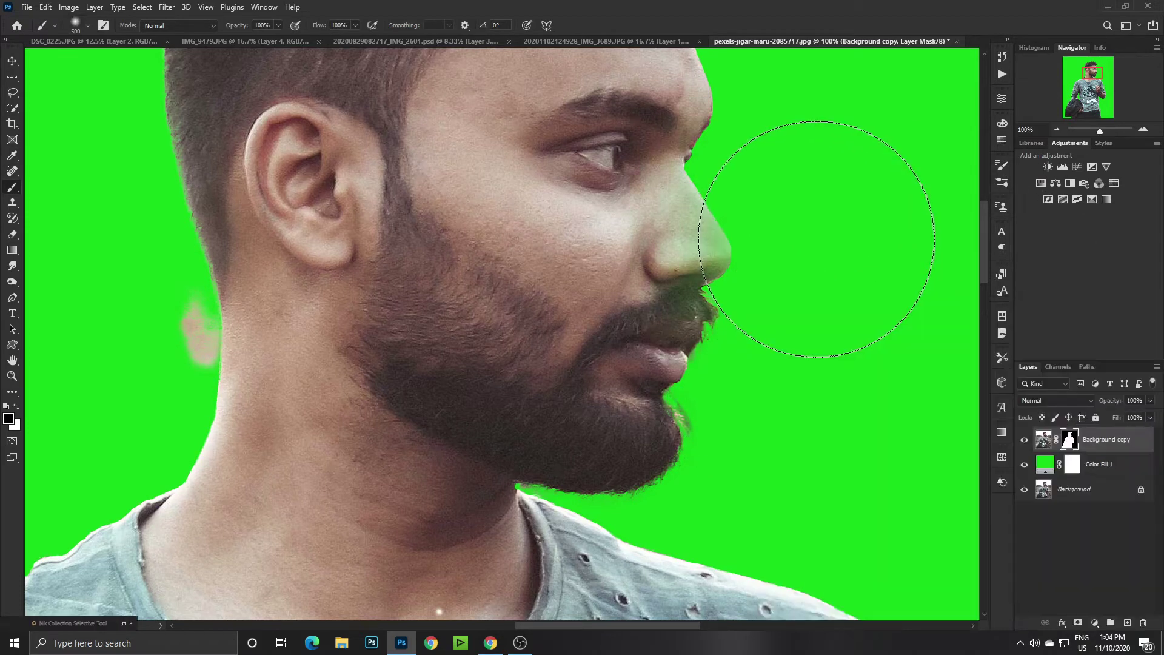
Undo a stray mask stroke over the nose and shrink the brush.
click(815, 239)
key(ctrl+z)
key([)
key([)
key([)
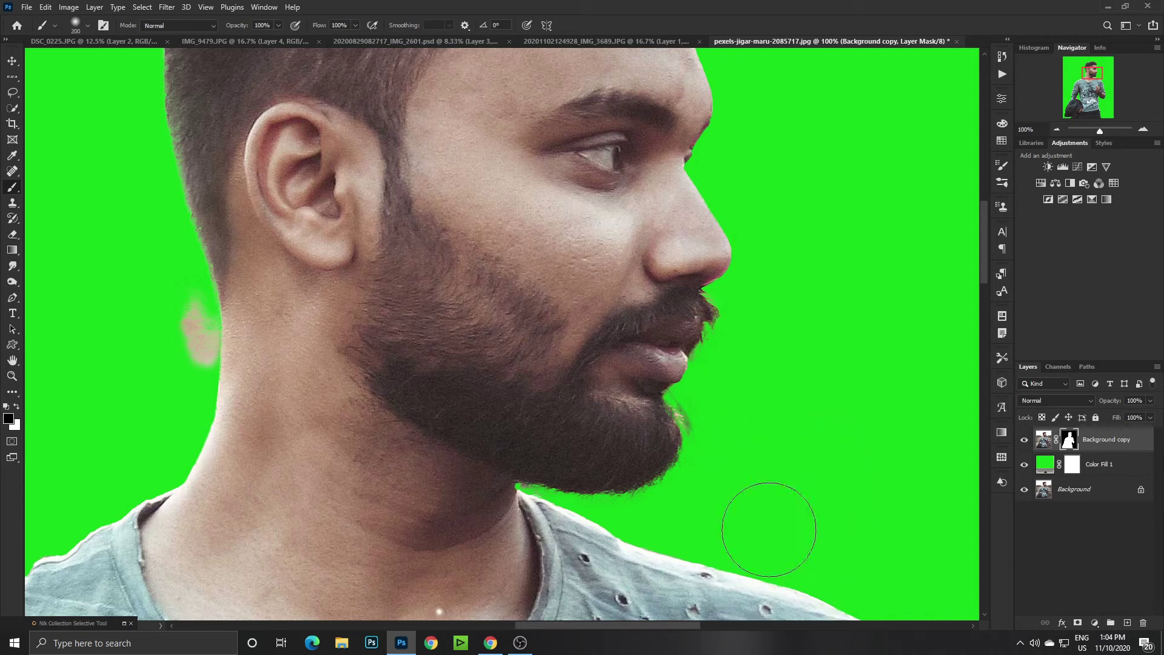
key([)
key([)
key([)
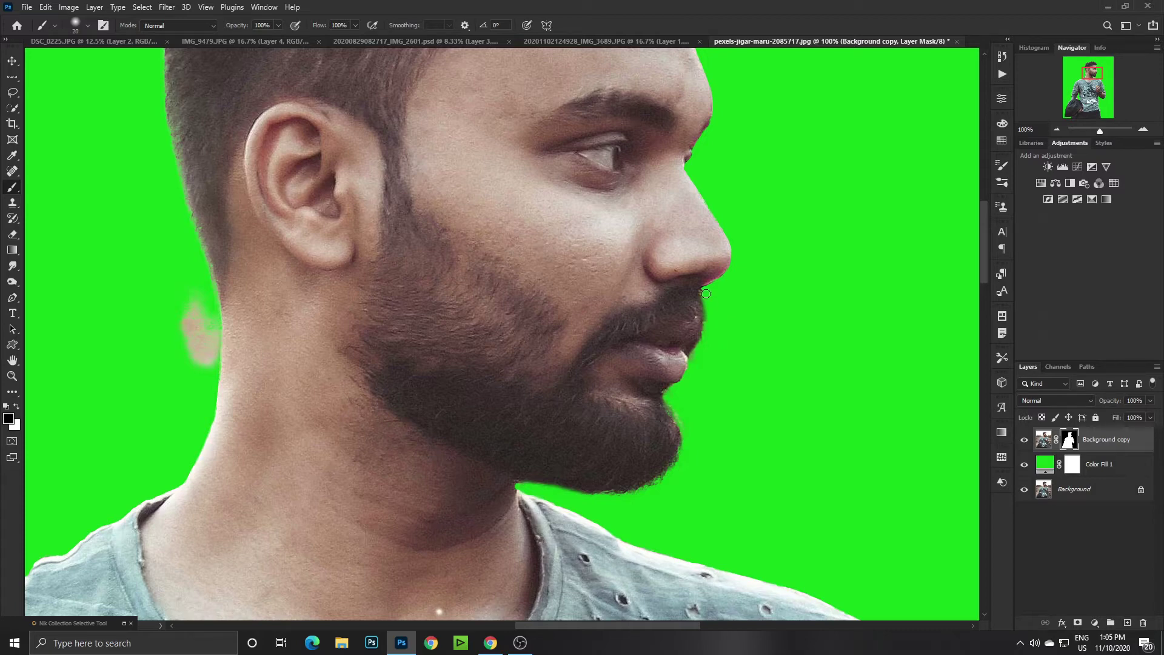
Paint out the pale halo left of the neck on the mask, then zoom out.
drag(705, 282, 692, 392)
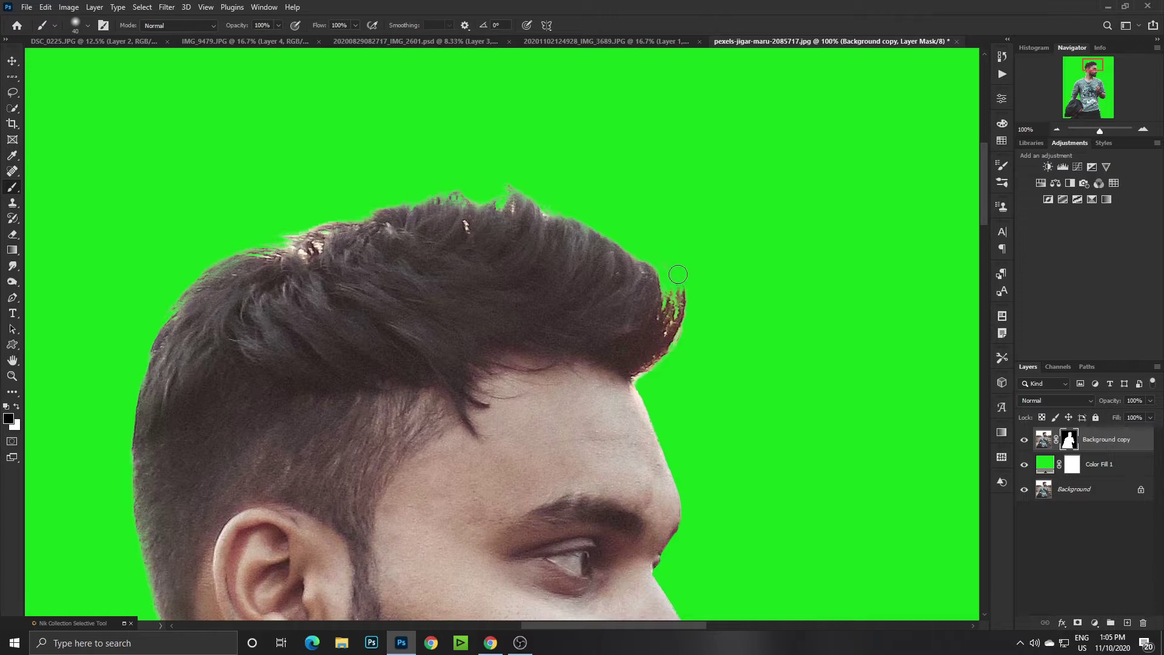
scroll(455, 171, down, 2)
scroll(455, 171, left, 3)
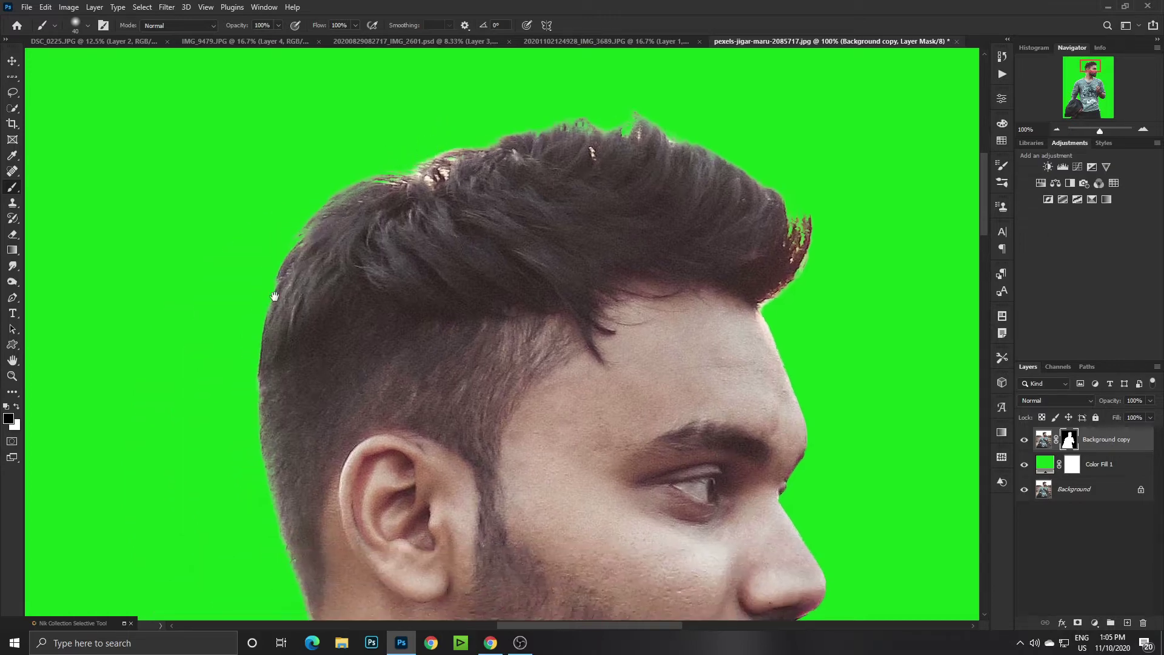
scroll(270, 288, down, 3)
scroll(270, 288, left, 2)
scroll(276, 242, down, 5)
scroll(276, 243, left, 1)
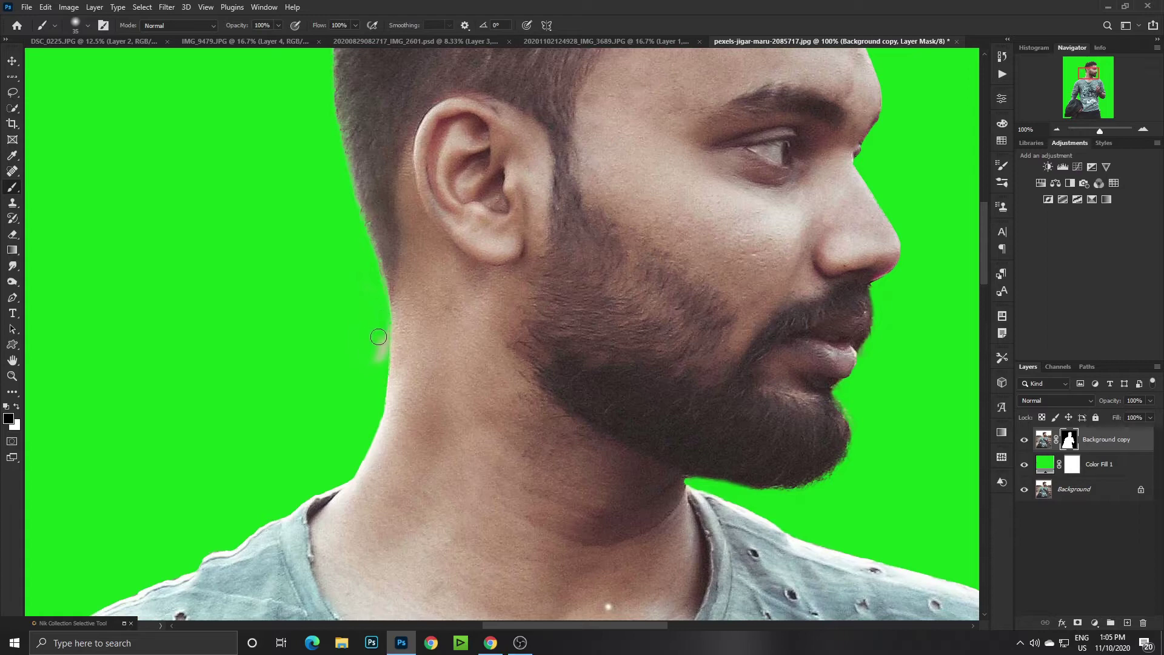
drag(378, 336, 380, 341)
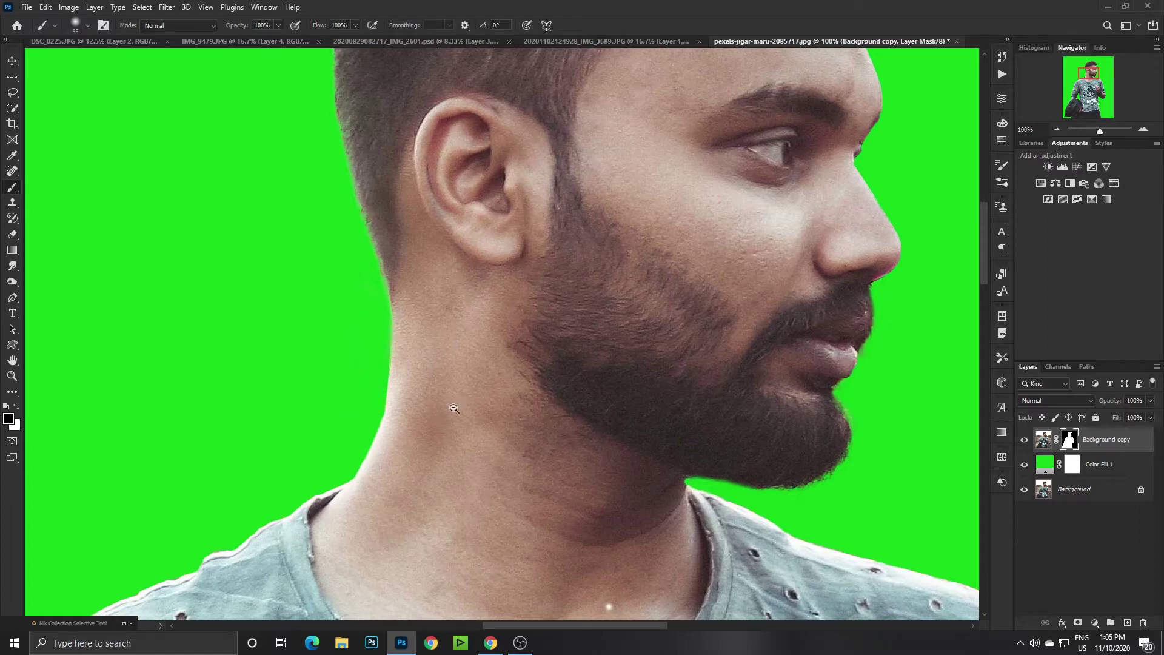
key(ctrl+minus)
key(ctrl+minus)
key(ctrl+minus)
key(ctrl+minus)
key(ctrl+minus)
key(ctrl+minus)
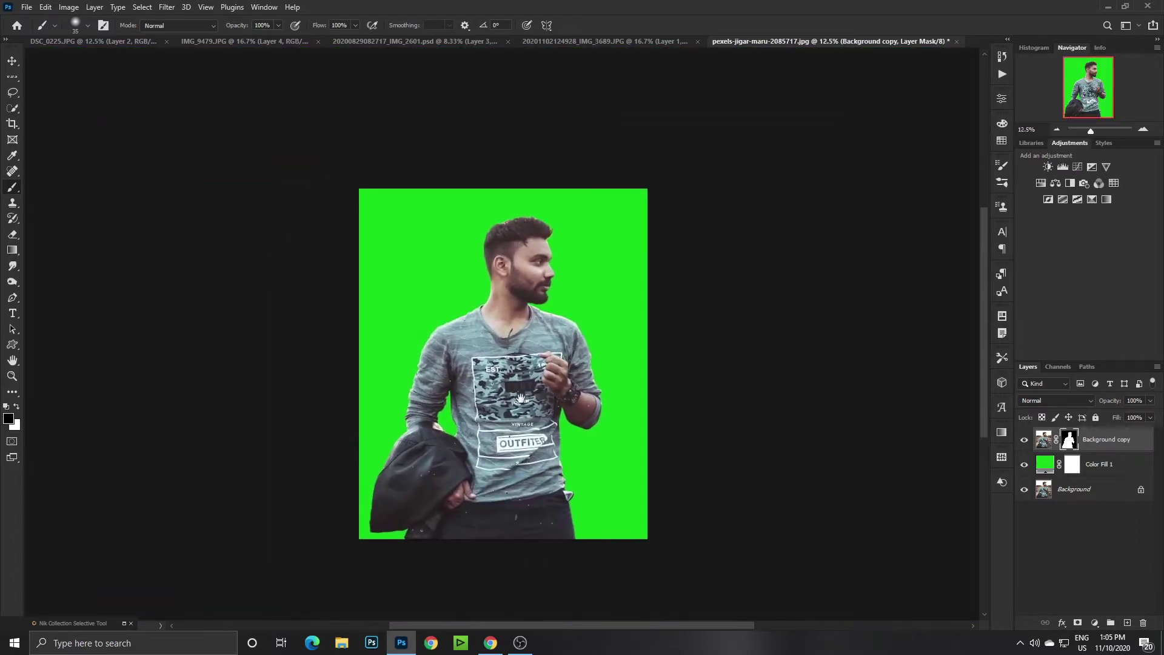
Duplicate the cut-out man layer, delete the copy's mask, and hide the original.
key(ctrl+plus)
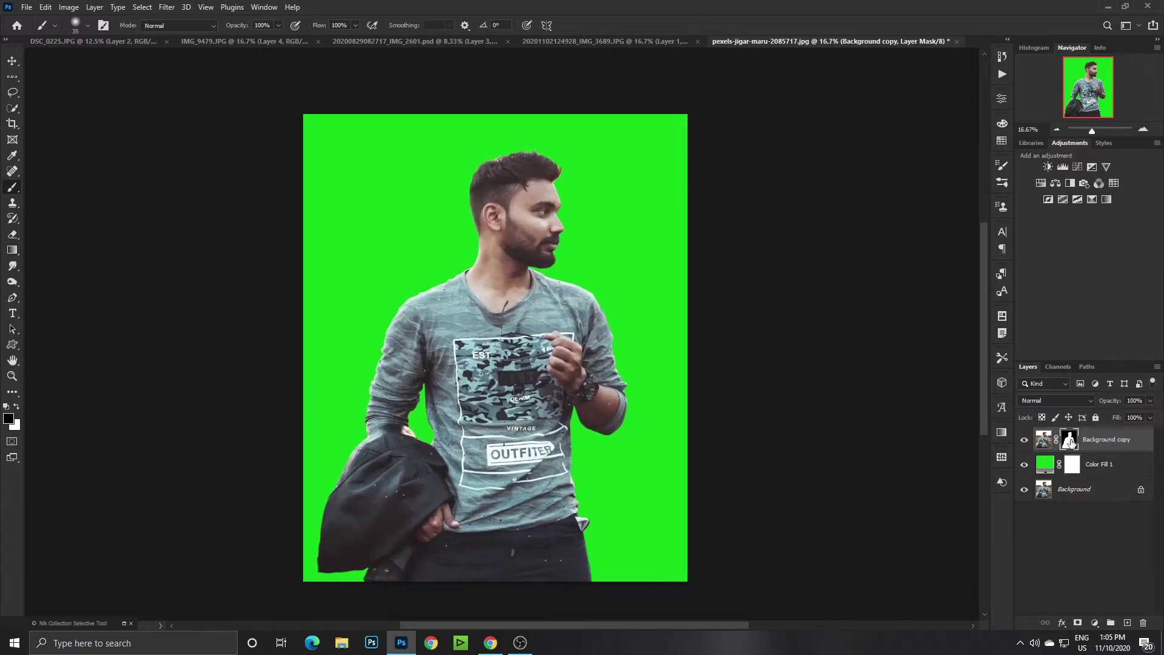
drag(1070, 443, 1127, 623)
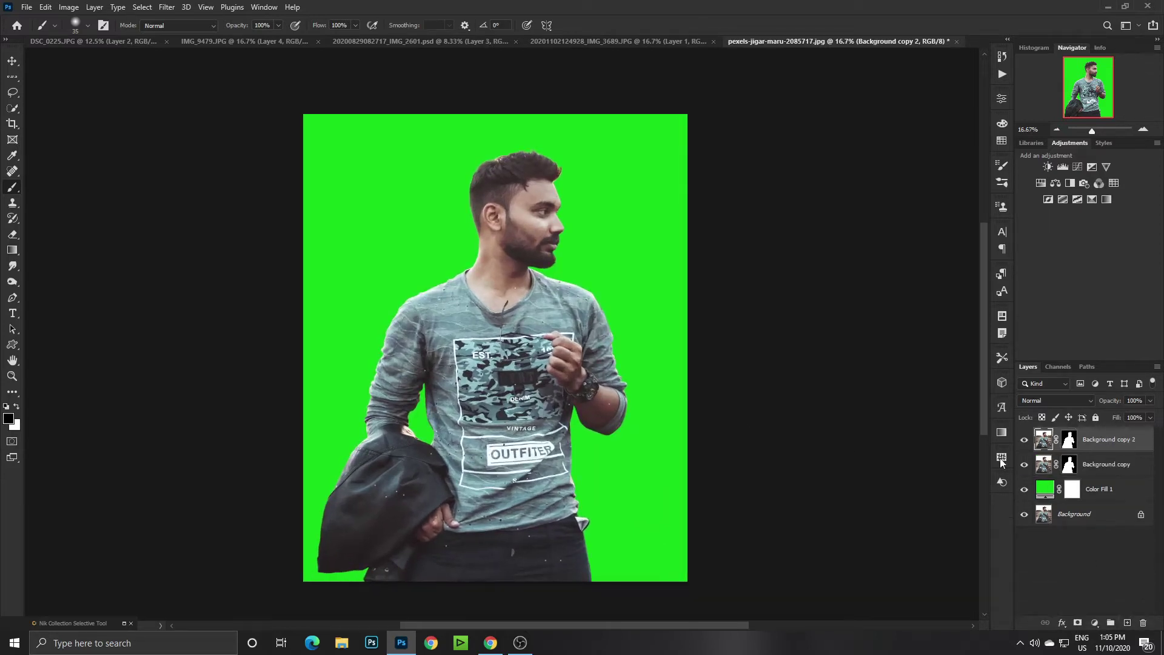
click(1069, 443)
right_click(1070, 439)
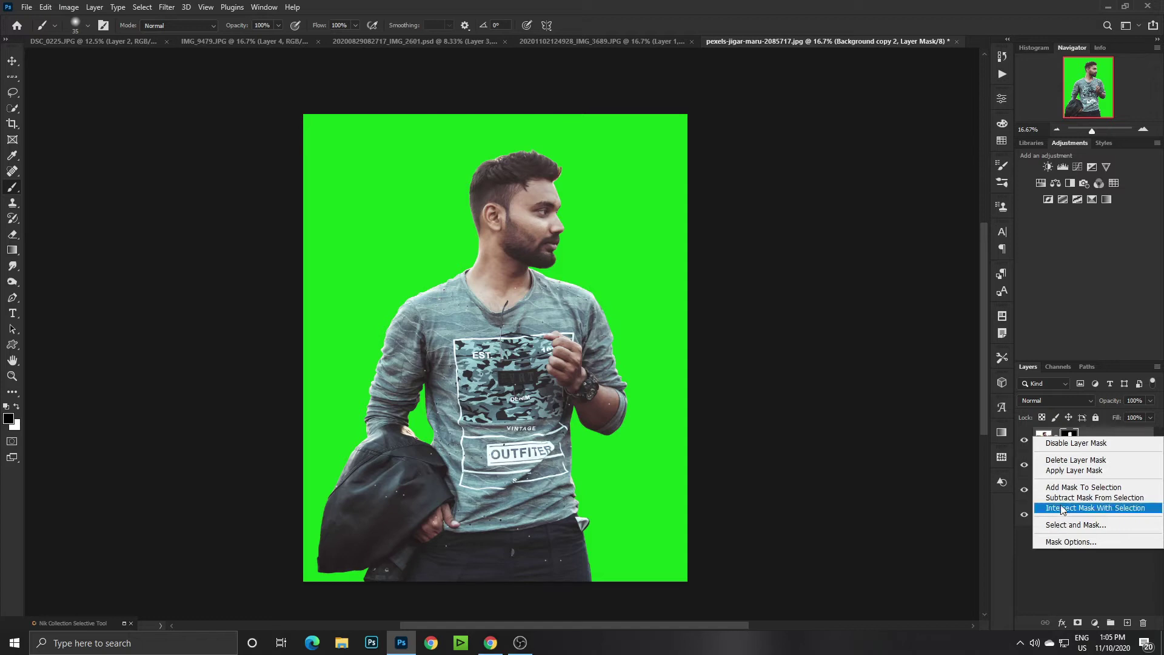
click(1075, 459)
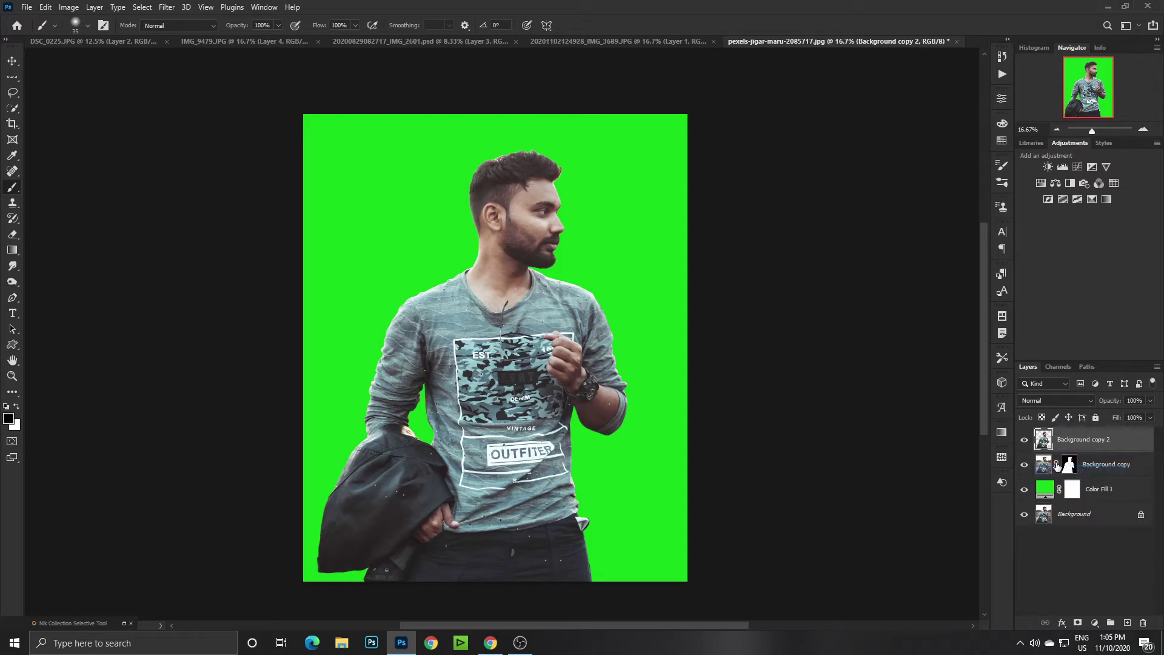
click(1025, 465)
Crop the canvas outward at the top and right edges.
drag(503, 325, 519, 320)
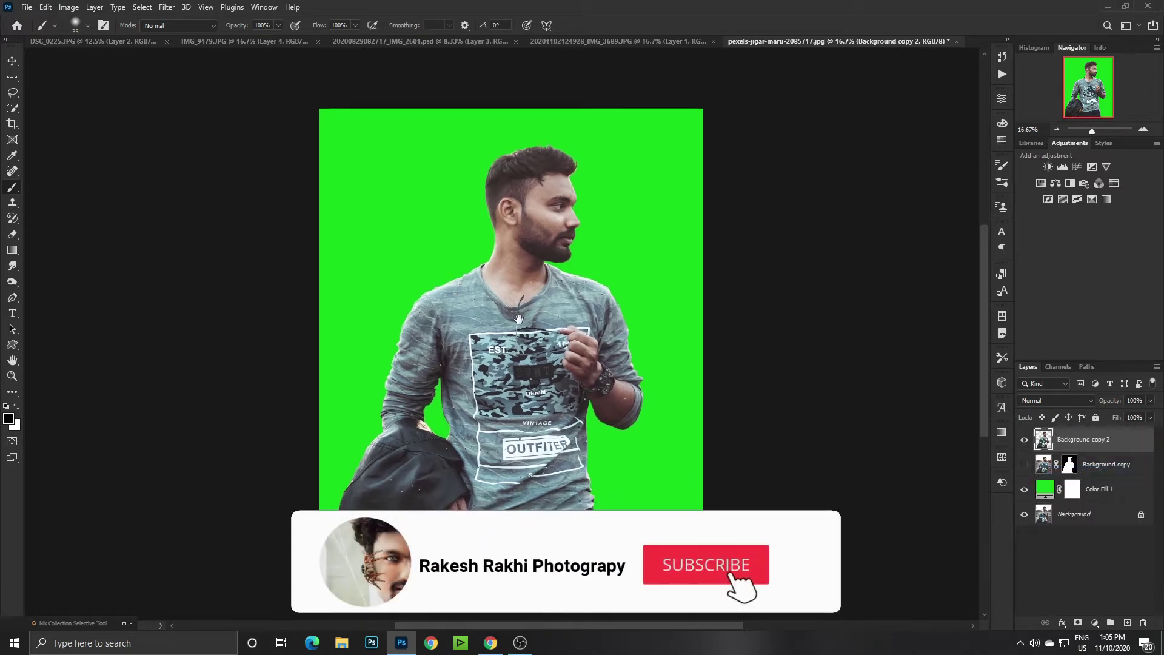
key(c)
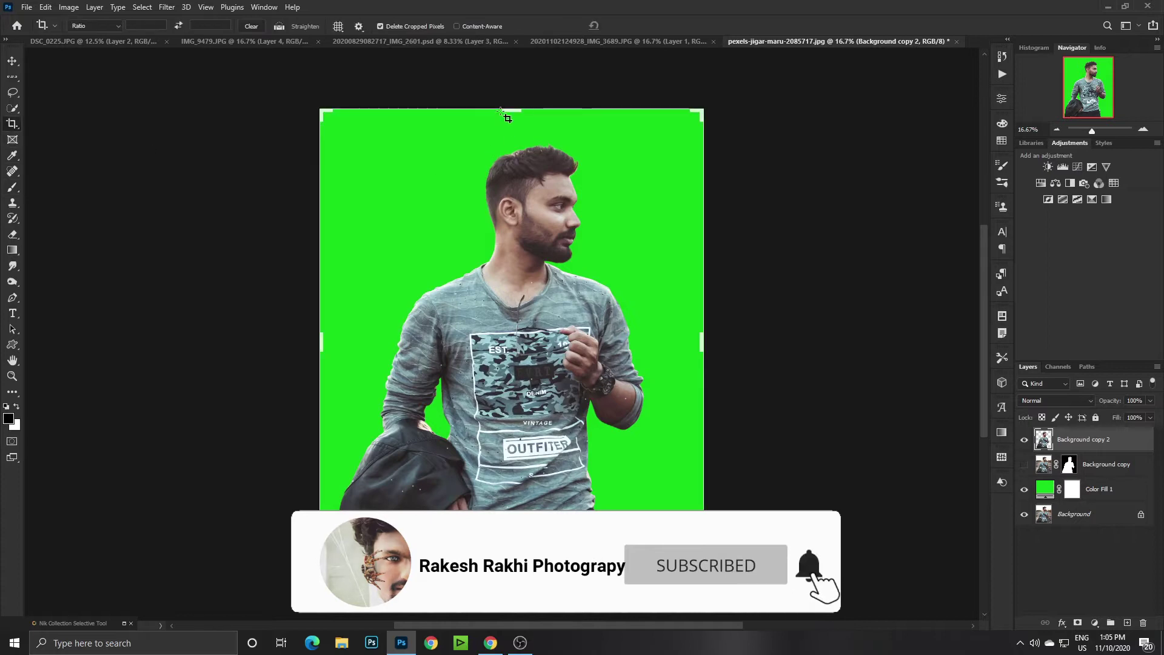
drag(508, 117, 544, 102)
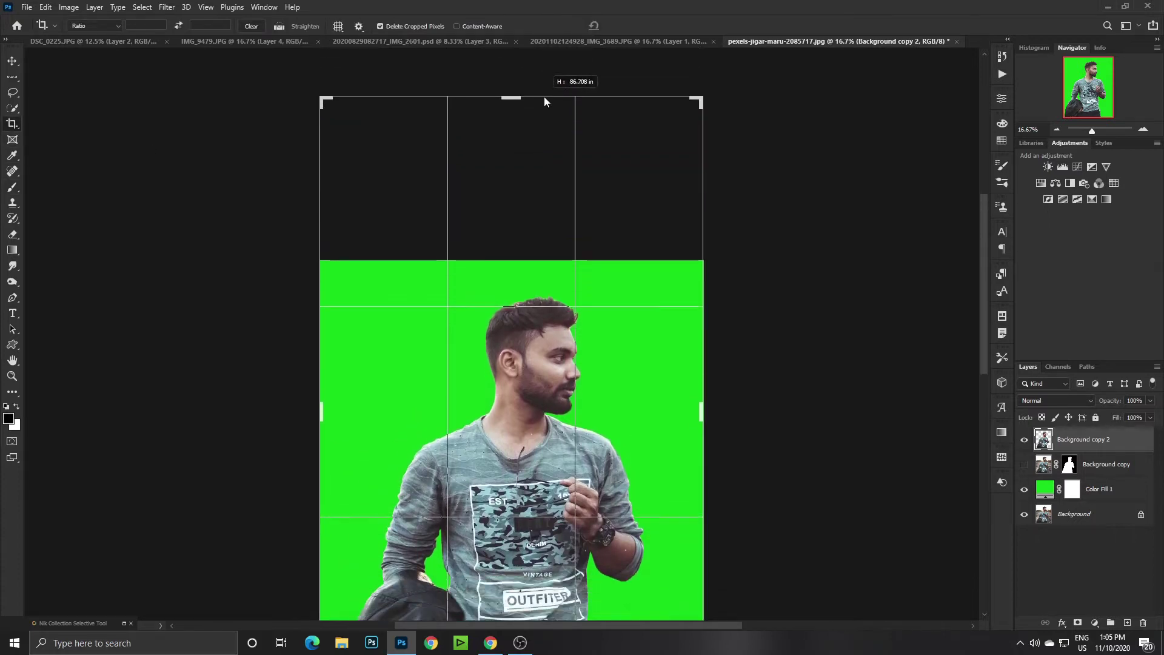
drag(544, 97, 544, 100)
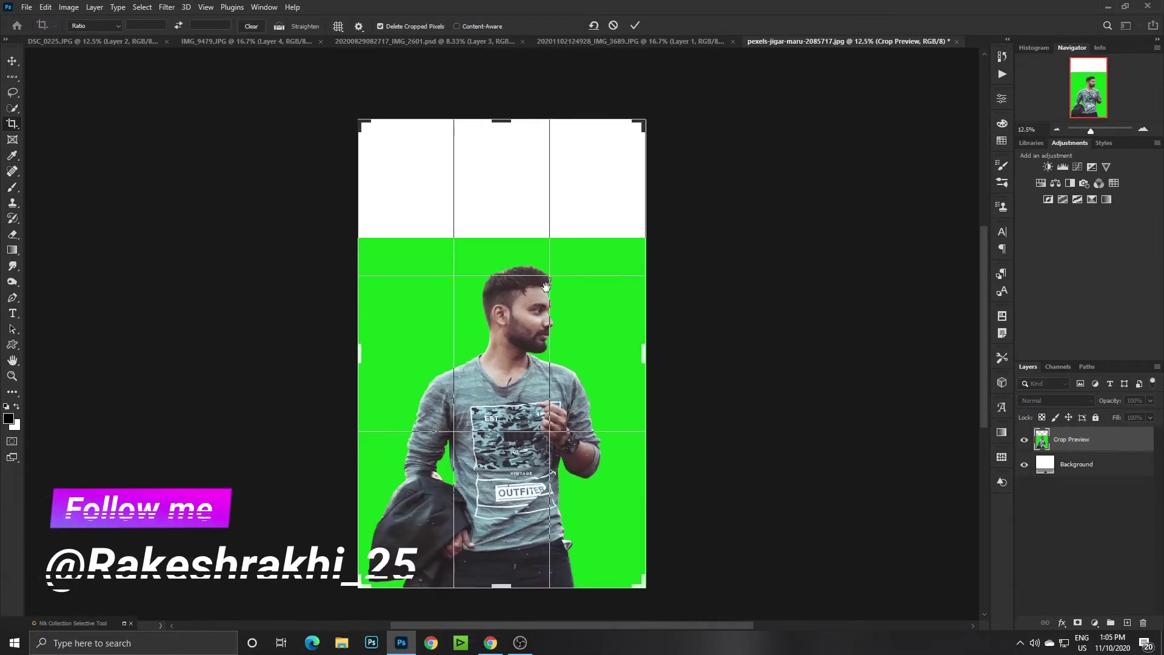
drag(650, 350, 672, 337)
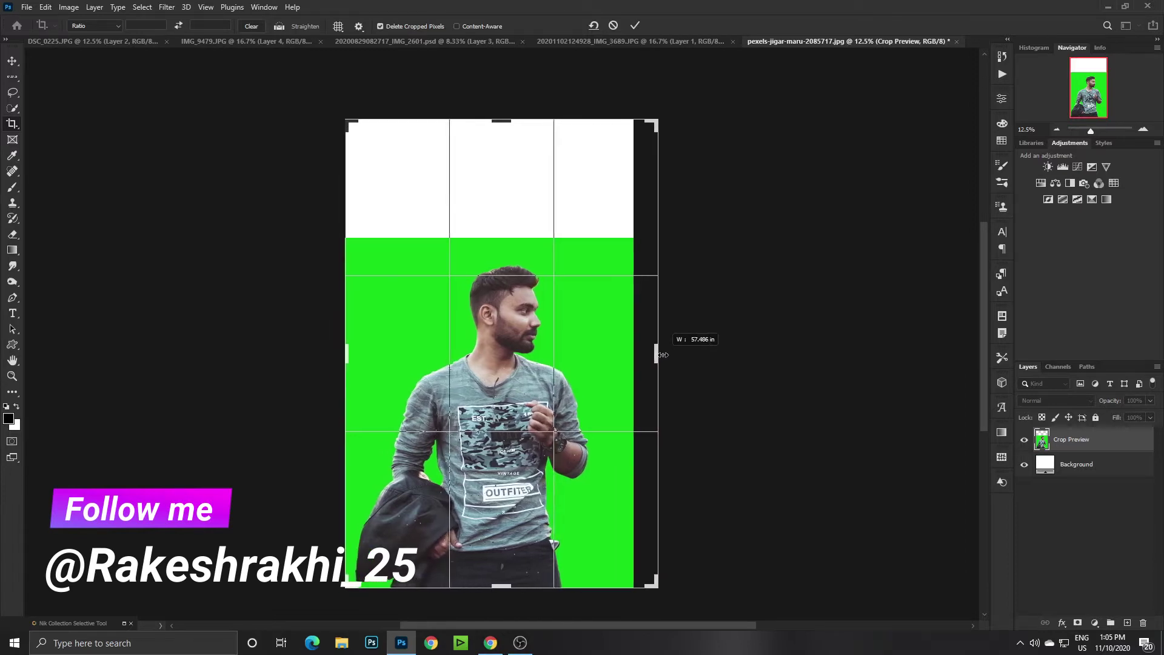
click(634, 27)
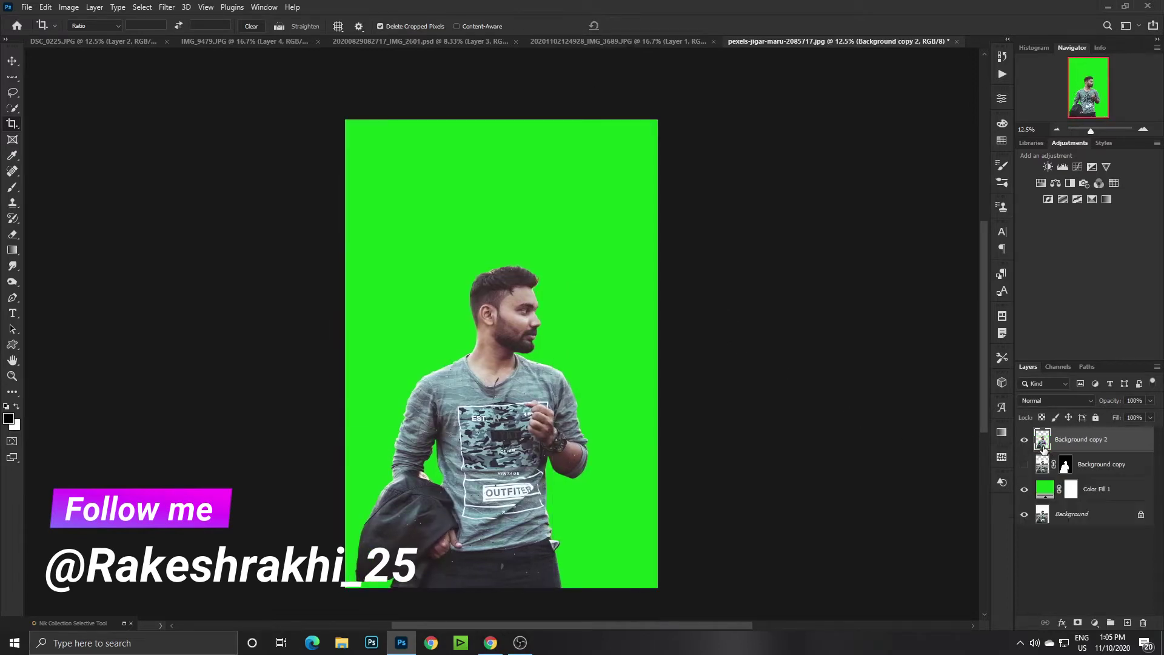
Free-transform the man layer to shift him right on the canvas.
key(v)
key(ctrl+t)
drag(511, 407, 542, 408)
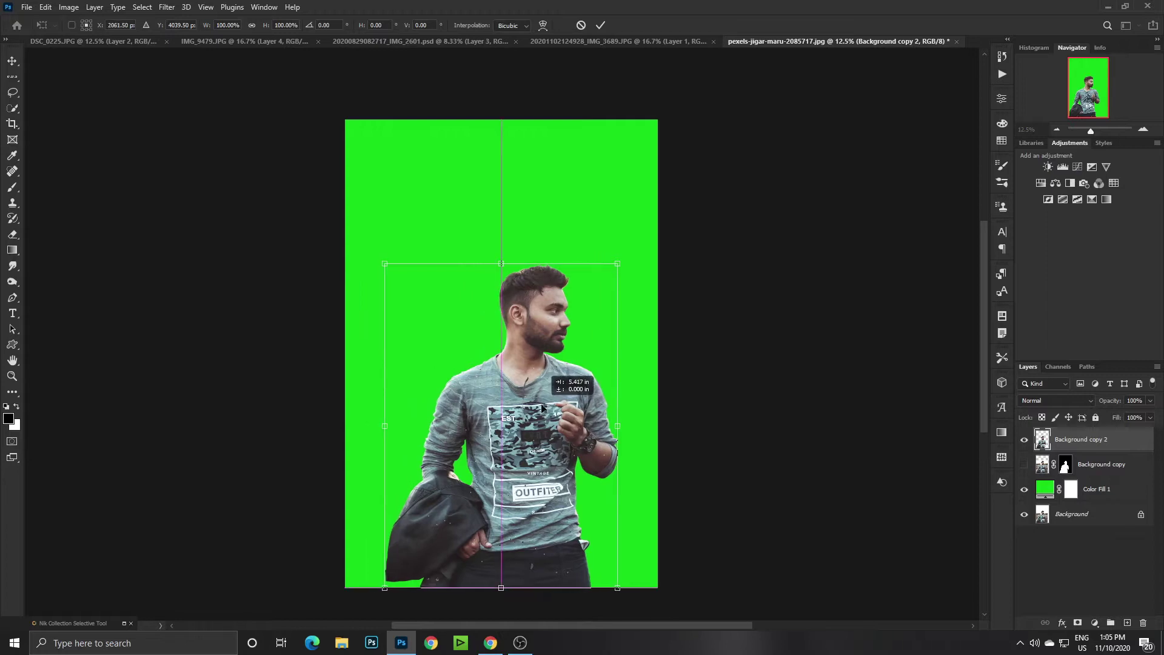
key(Return)
Place the fireworks city image into the document as an embedded layer.
key(c)
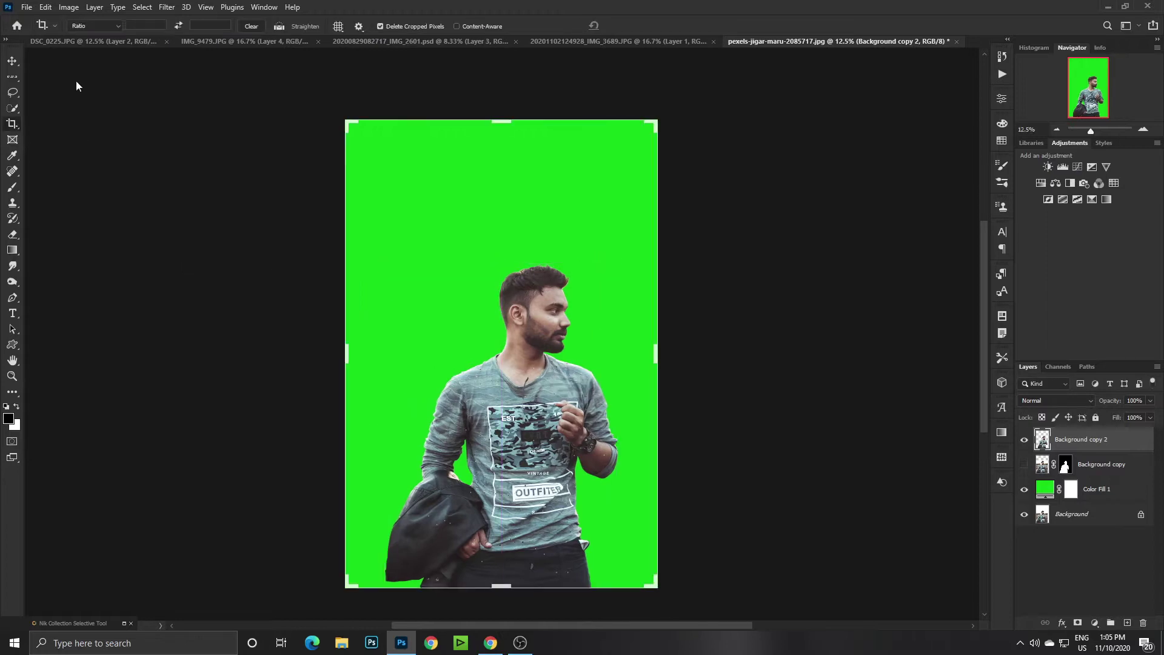
click(27, 11)
click(79, 249)
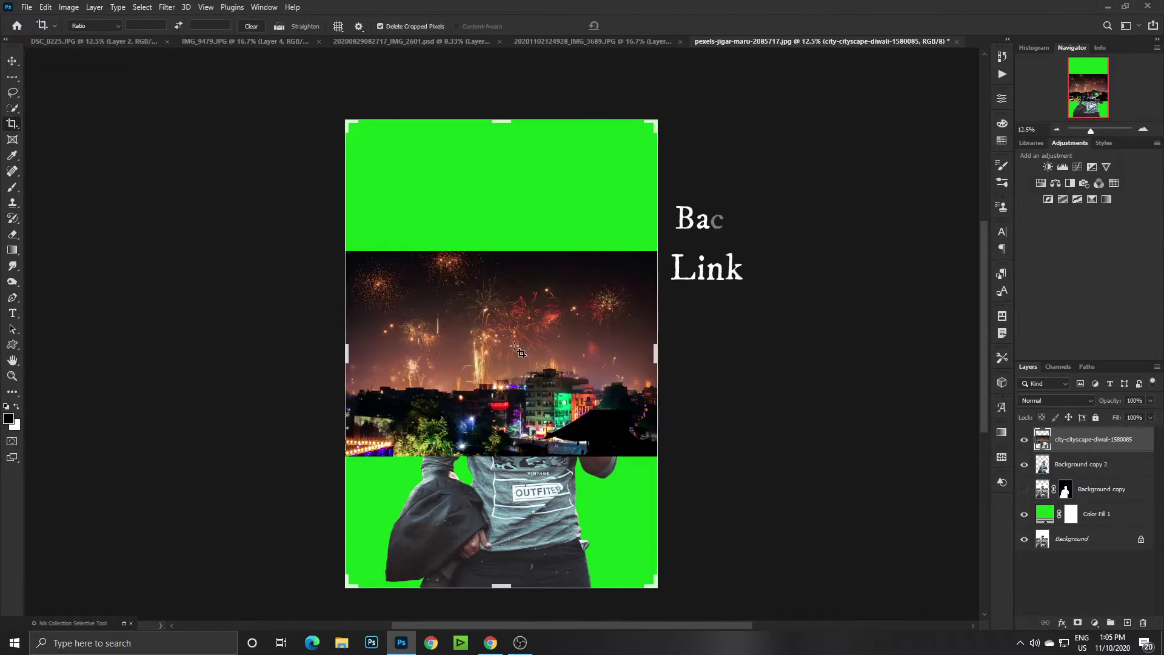
key(v)
right_click(1083, 439)
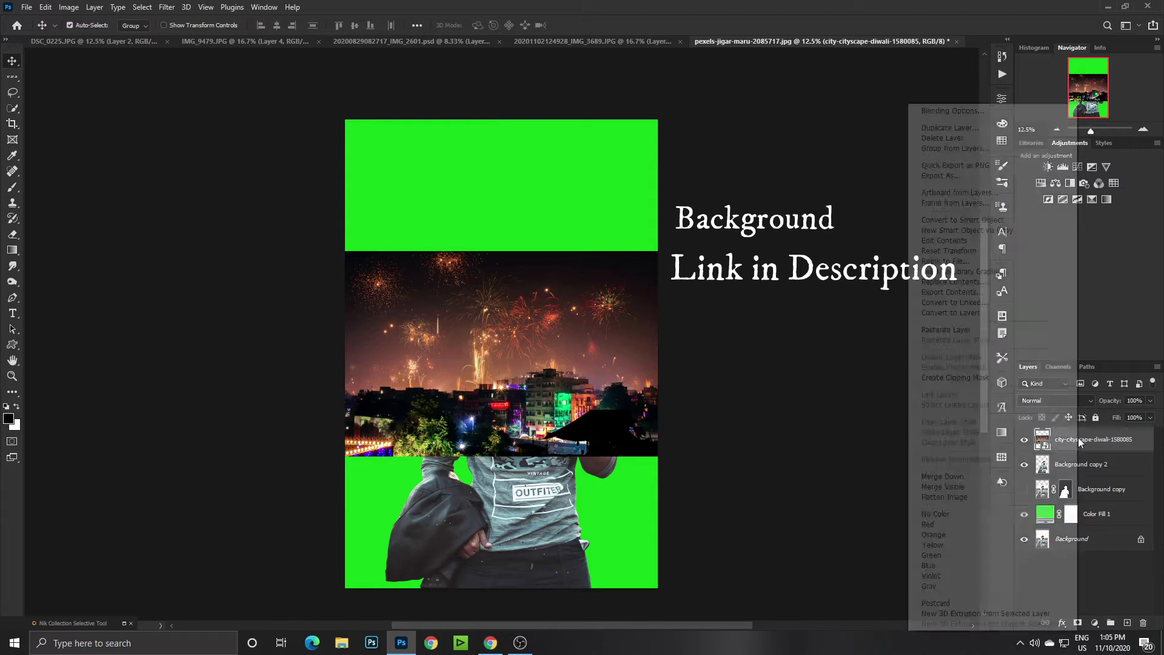
click(967, 312)
Scale the fireworks image up to cover the canvas and shift it left.
key(ctrl+t)
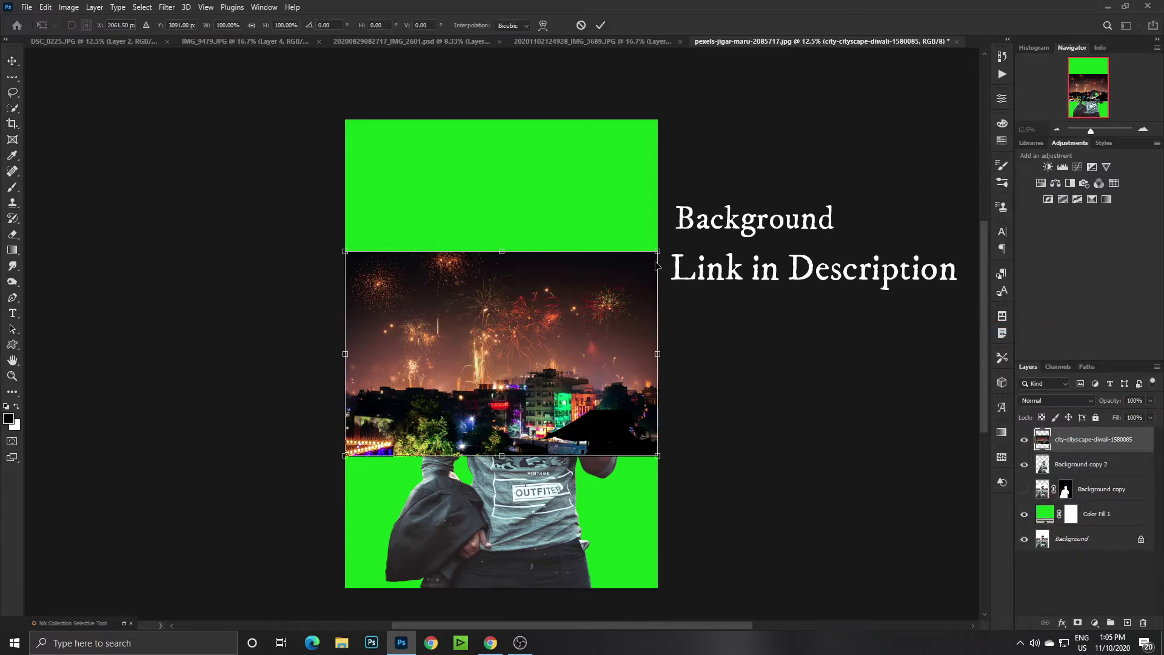
drag(676, 245, 893, 160)
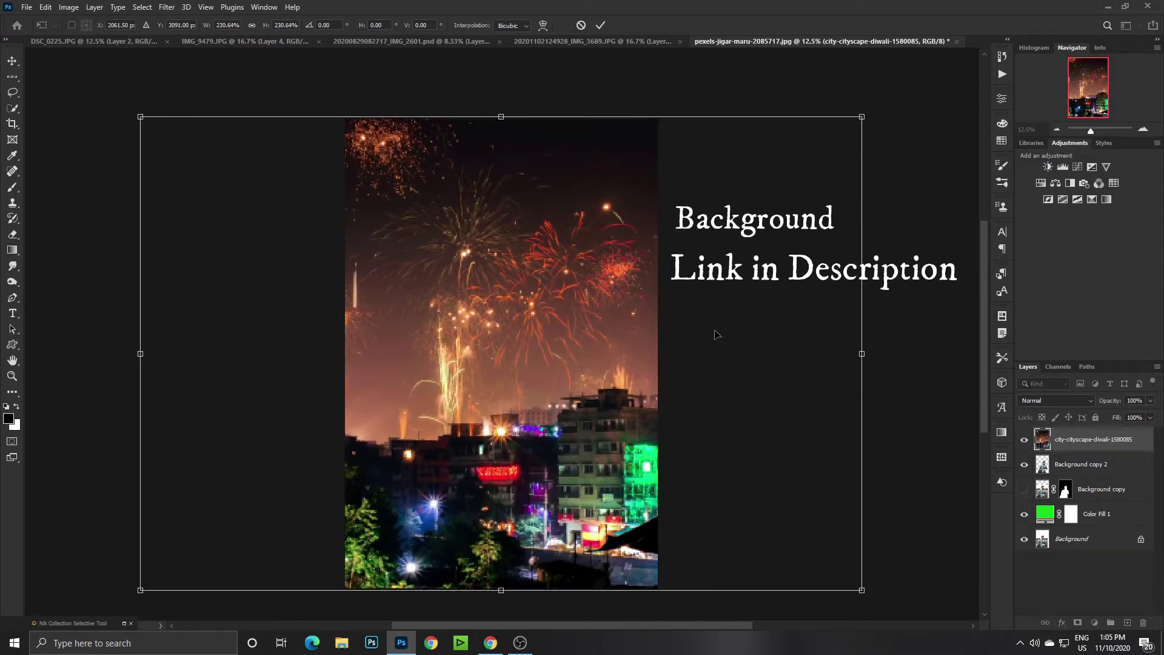
drag(691, 336, 636, 334)
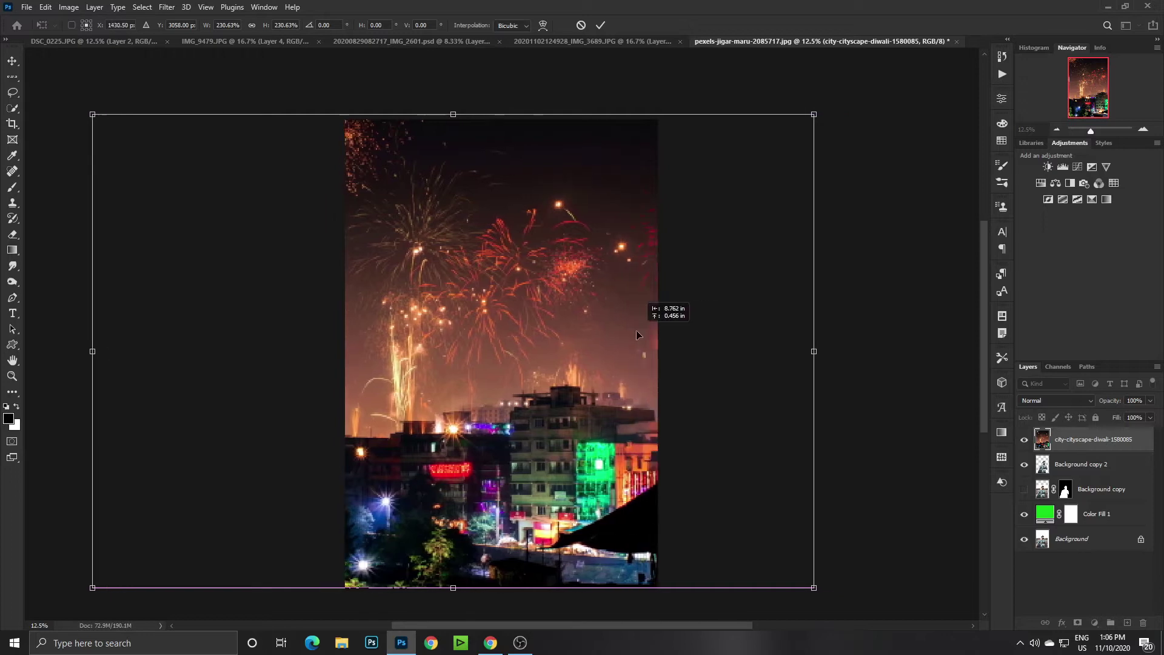
key(Return)
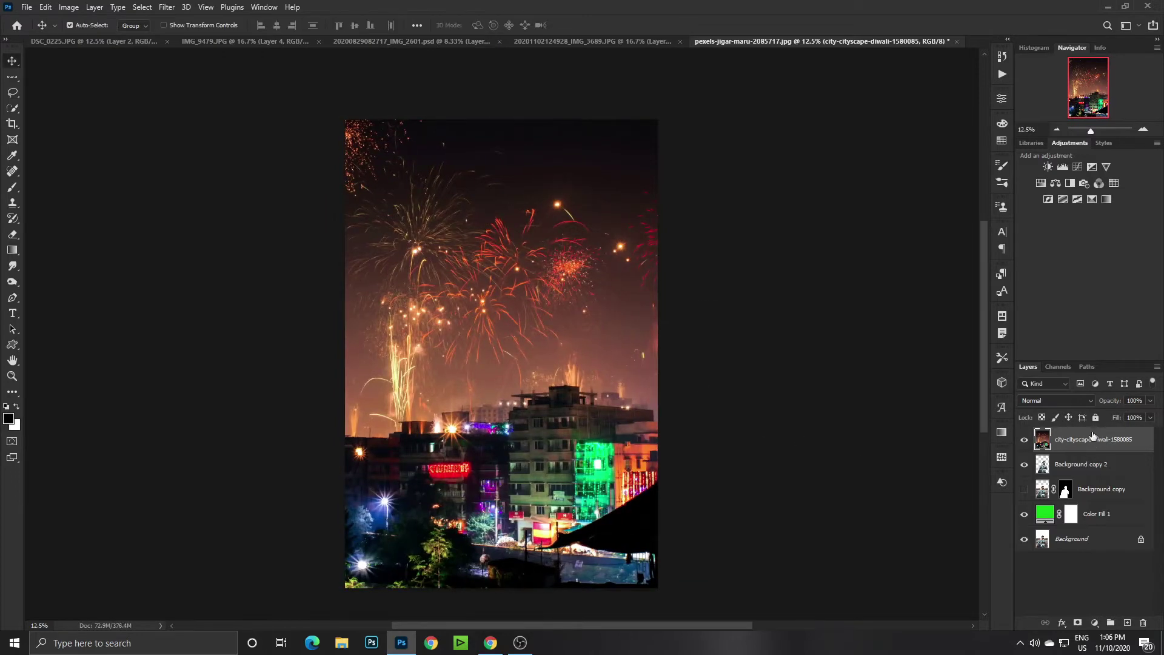
Apply a Lens Blur with Radius 44 to the fireworks cityscape.
click(174, 9)
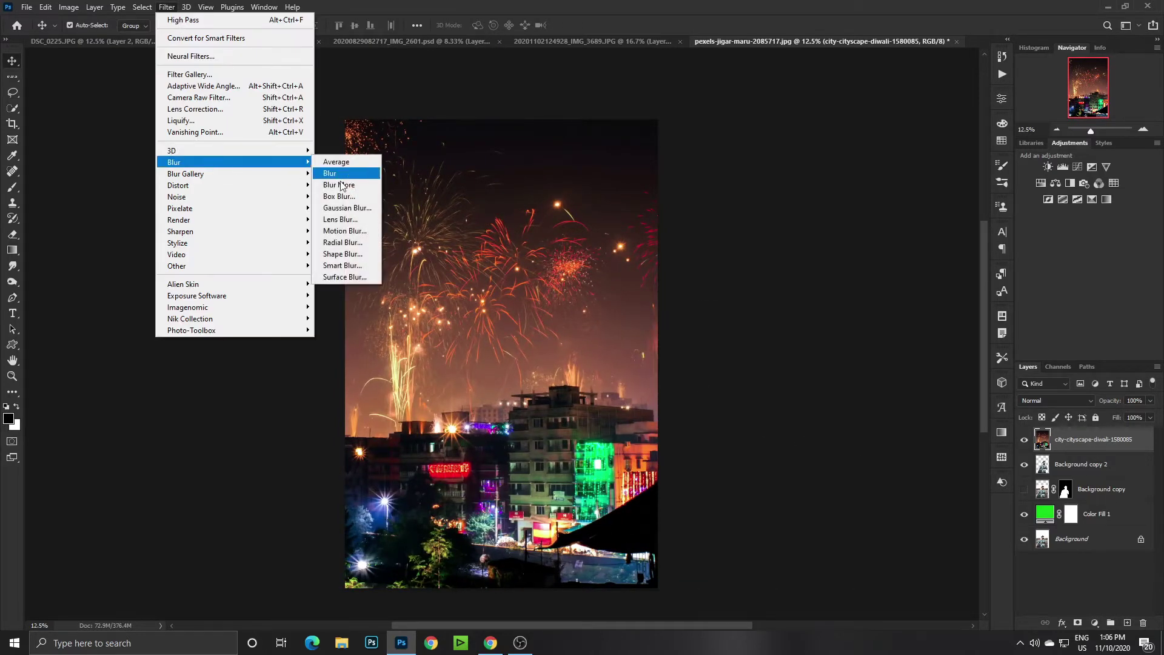
click(357, 224)
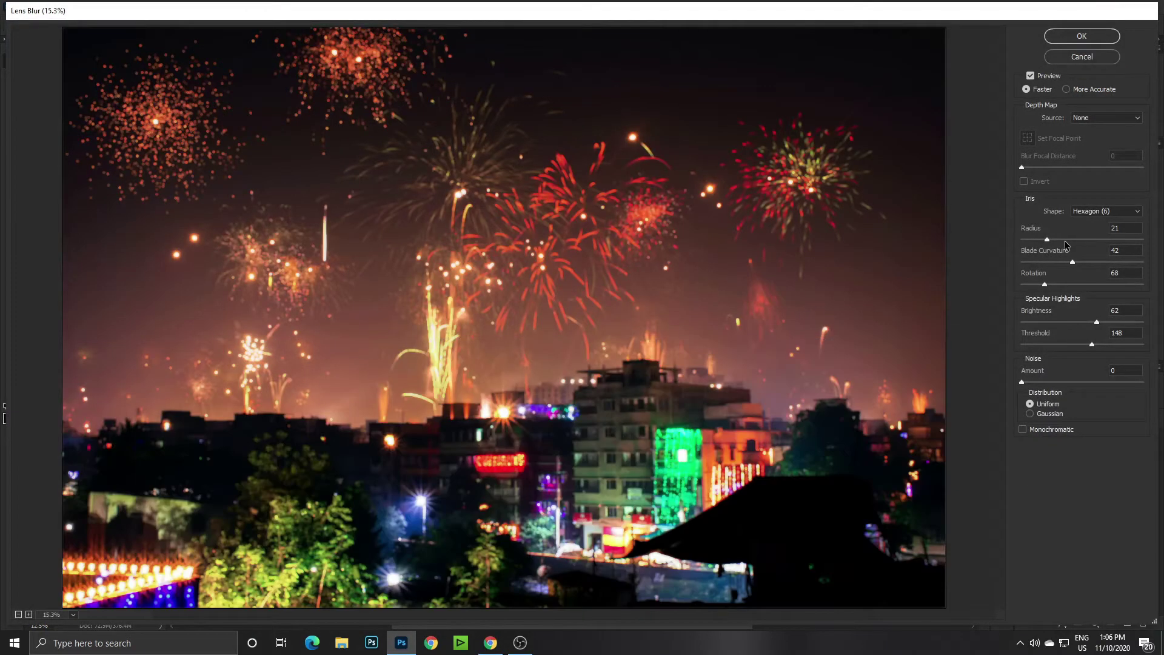
click(1074, 240)
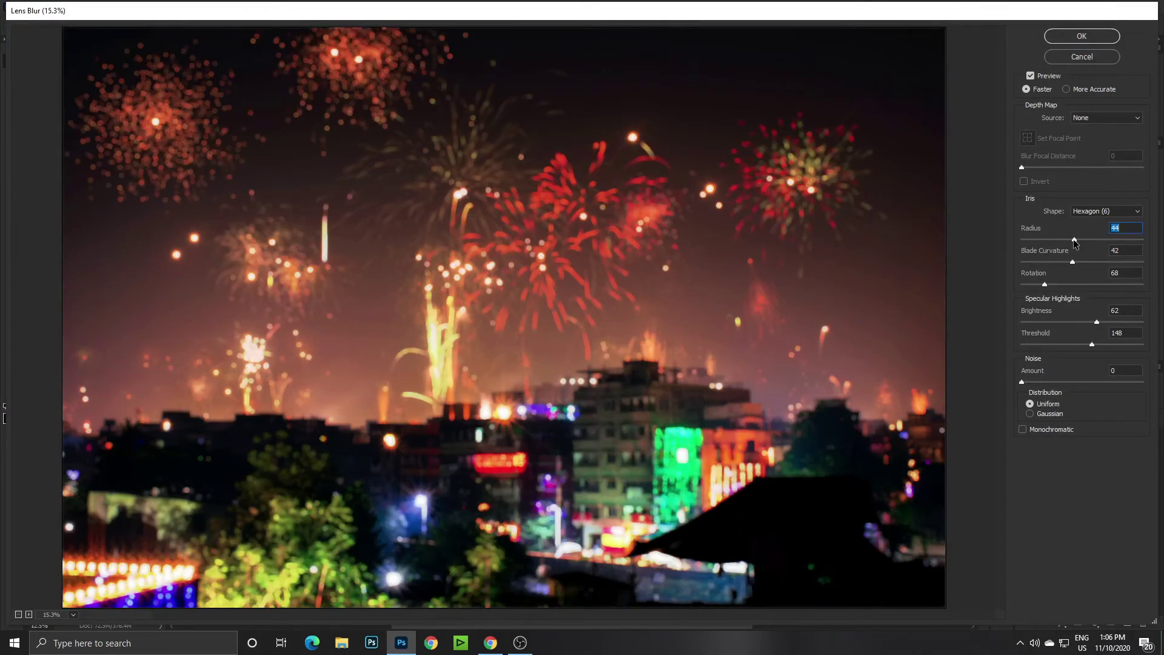
click(1072, 36)
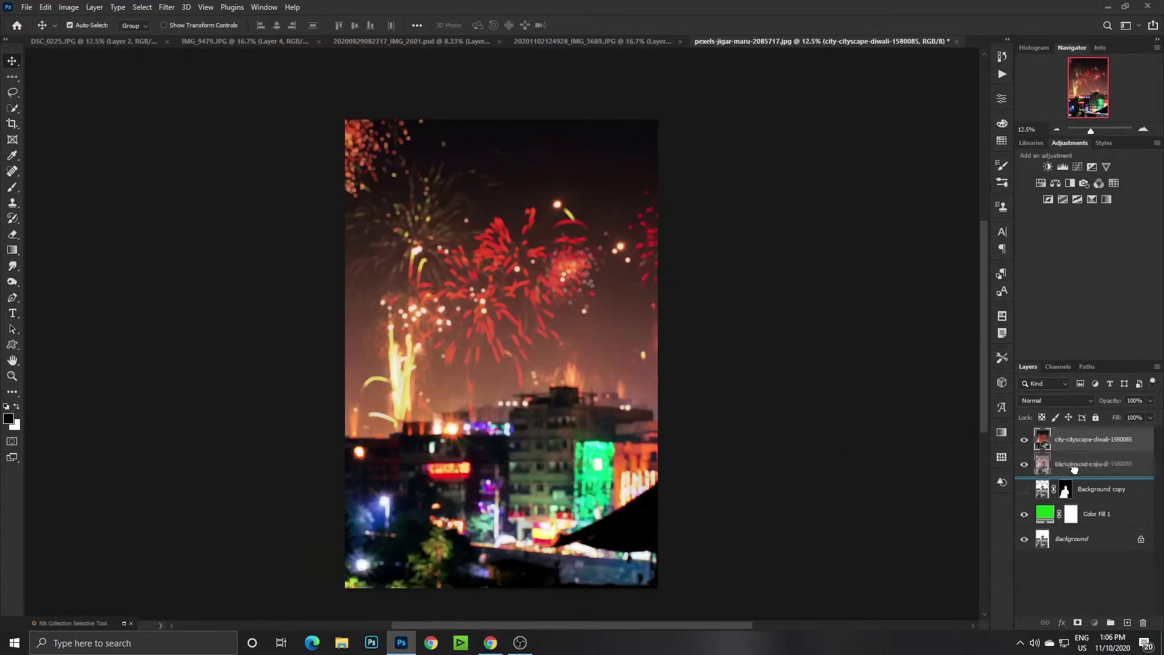
Move the cityscape layer below the man and shrink the man slightly.
drag(1069, 458, 1074, 474)
click(1066, 441)
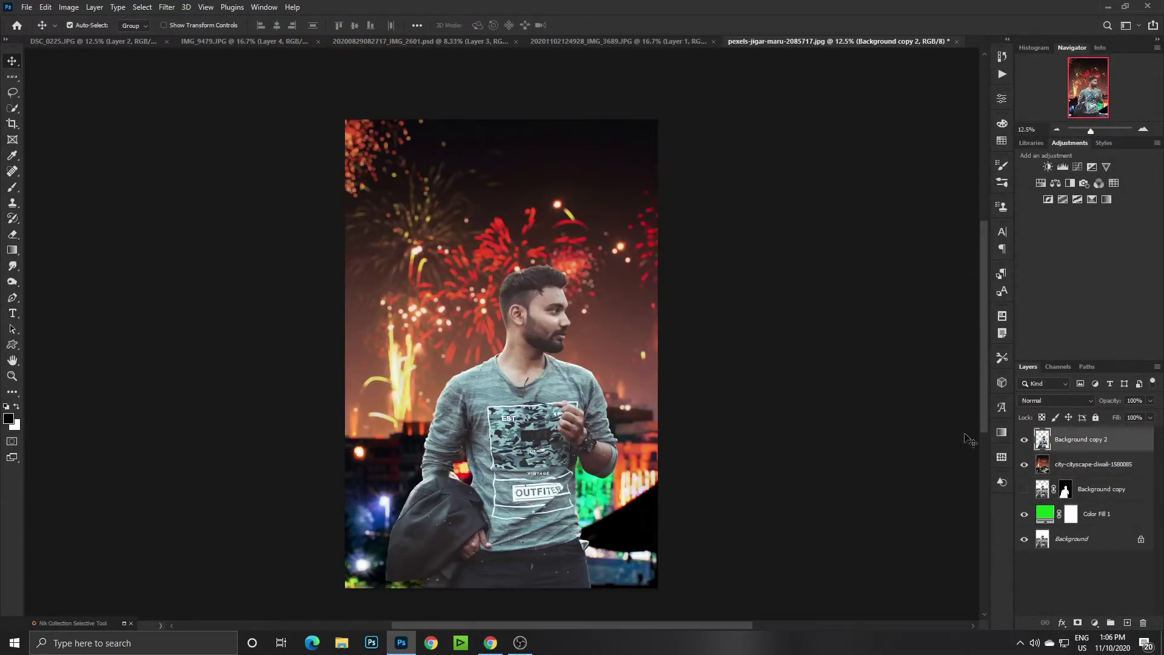
key(ctrl+t)
drag(618, 265, 604, 282)
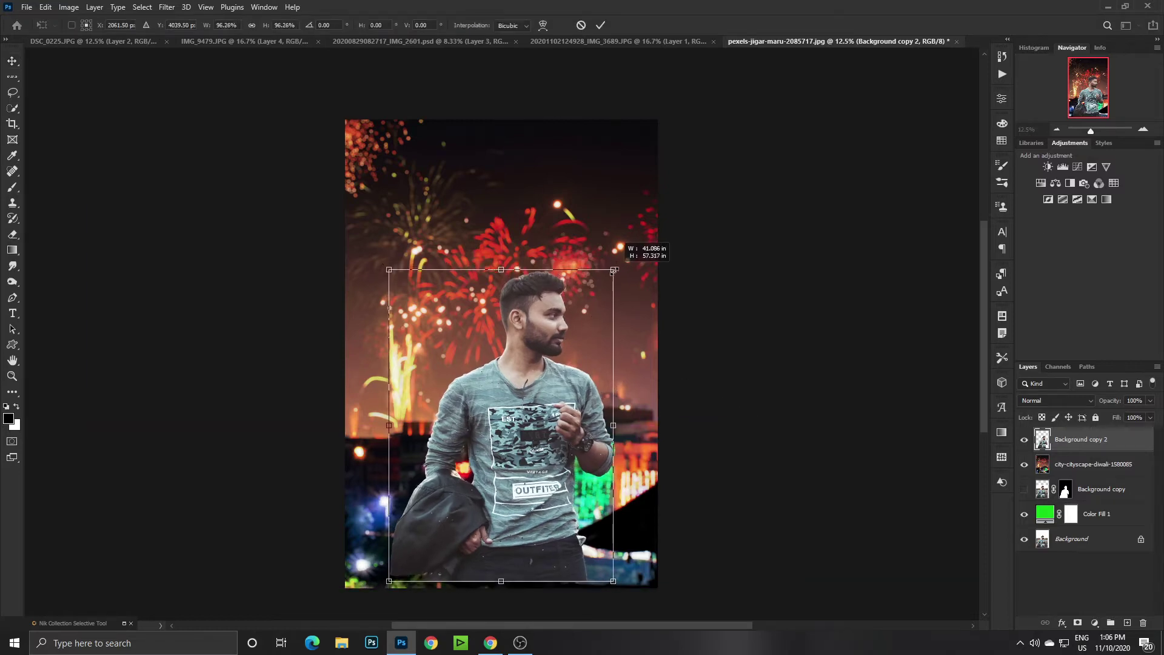
drag(550, 342, 550, 342)
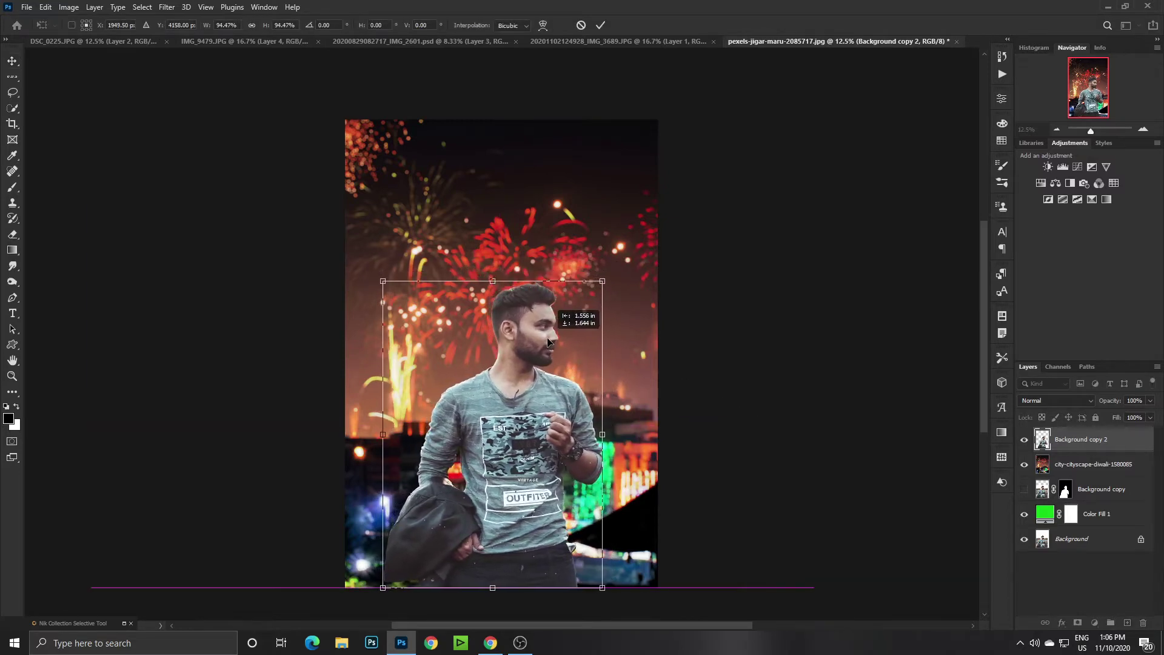
key(Return)
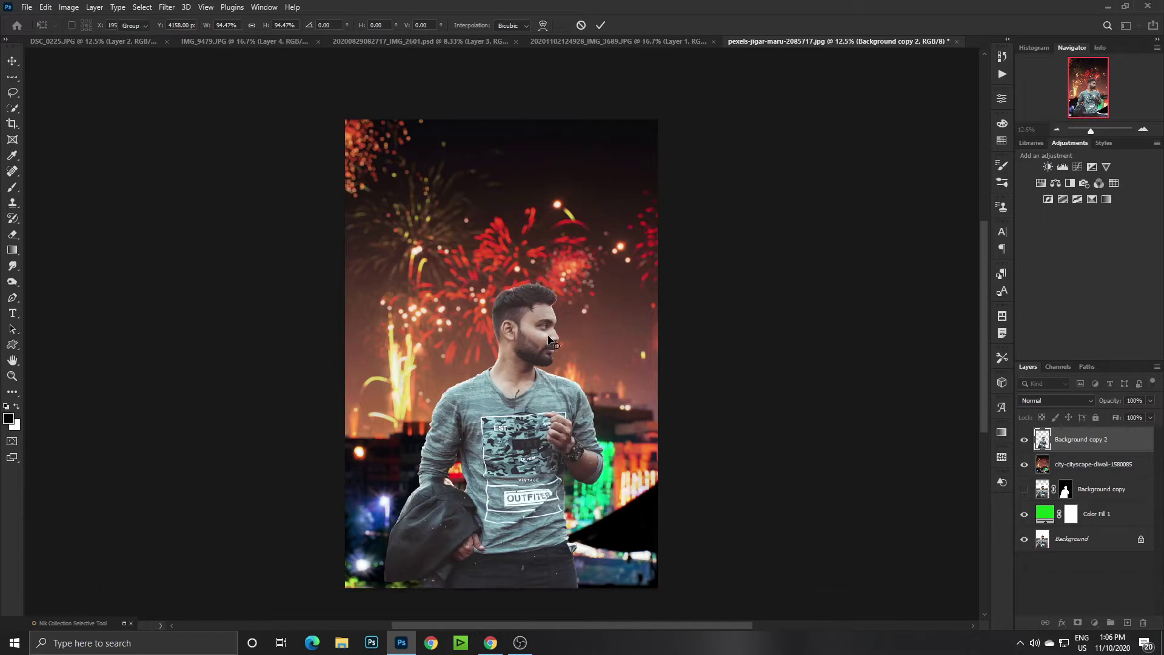
drag(533, 337, 530, 328)
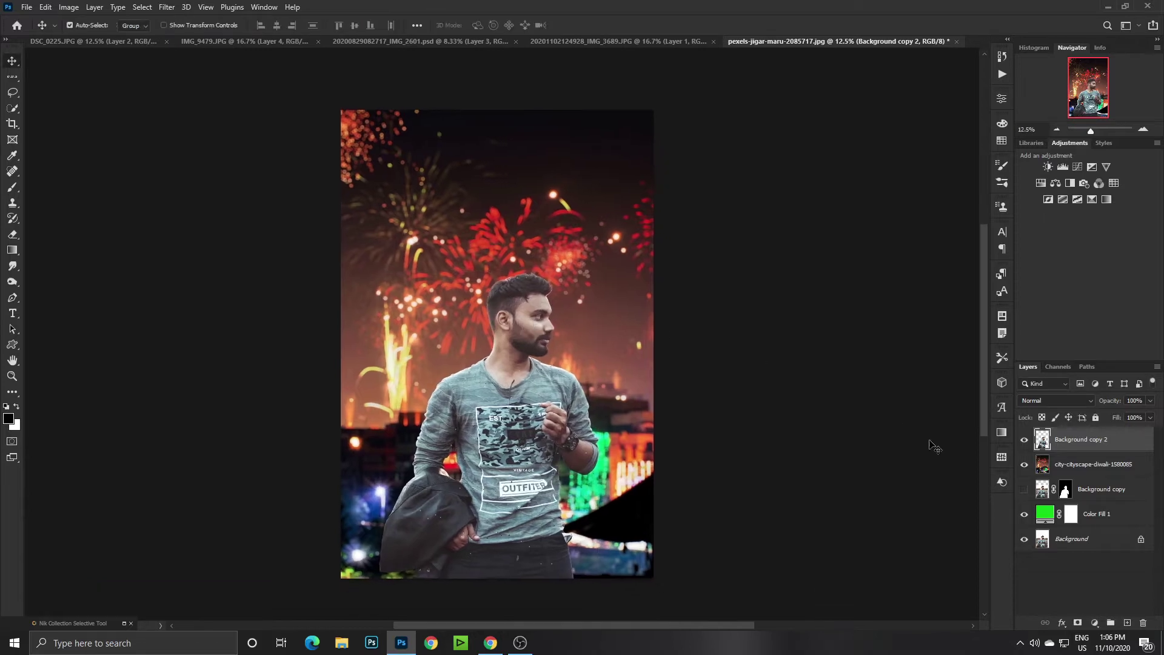
Place the Happy Diwali graphic and set its blend mode to Screen.
click(27, 7)
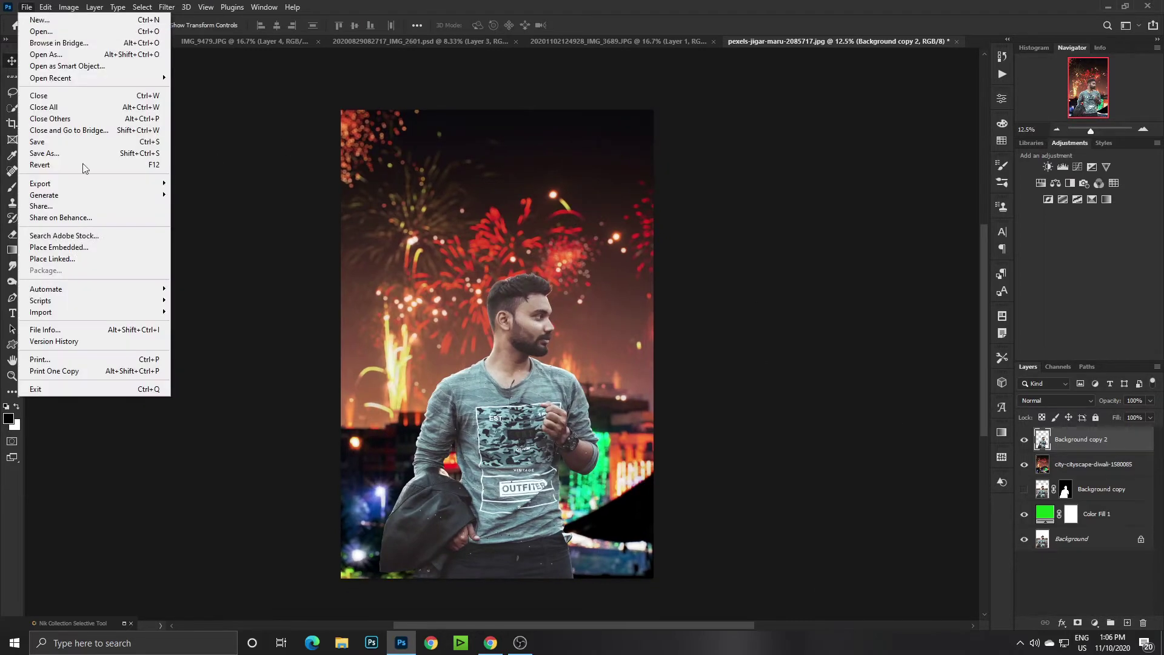
click(74, 255)
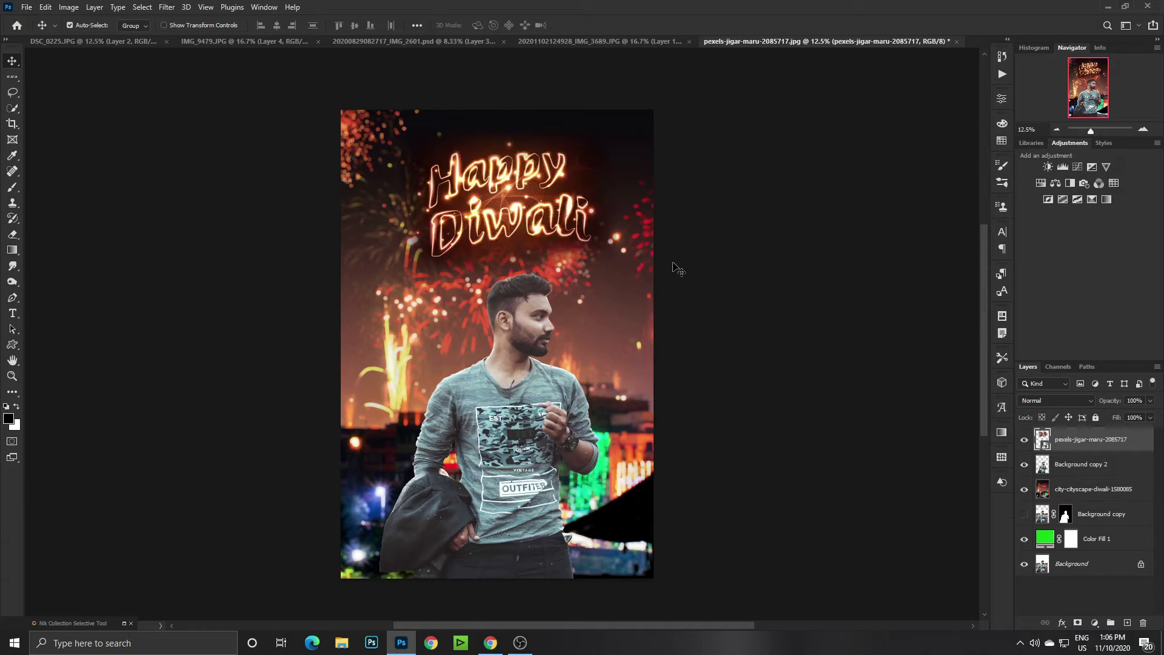
click(1047, 401)
click(1044, 430)
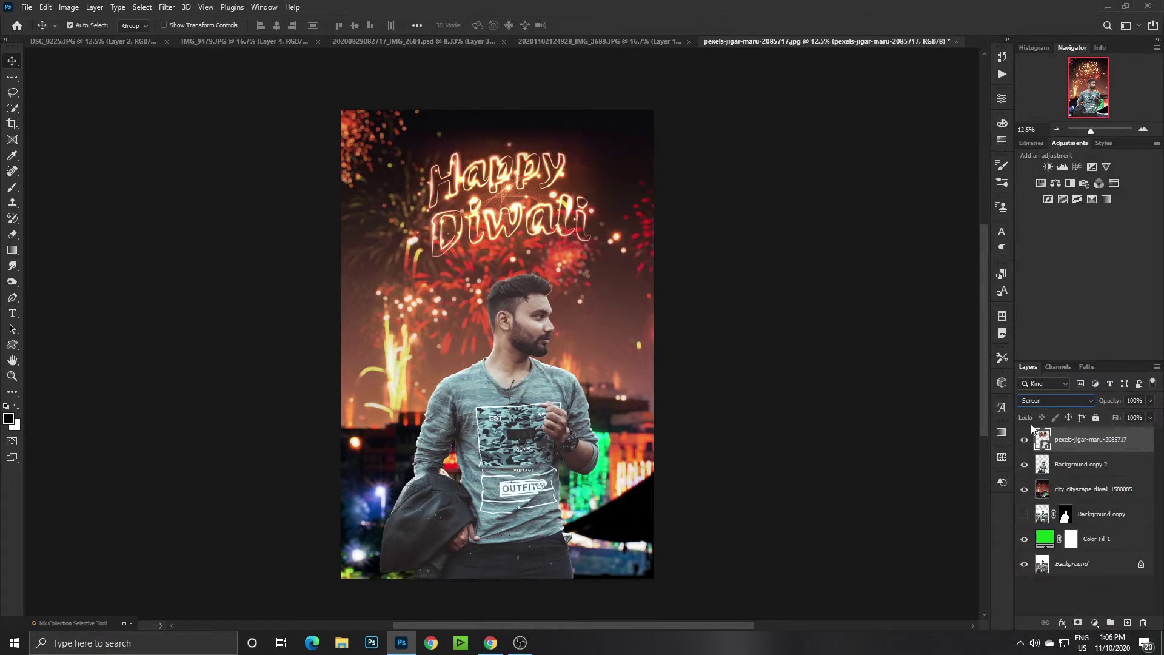
key(ctrl)
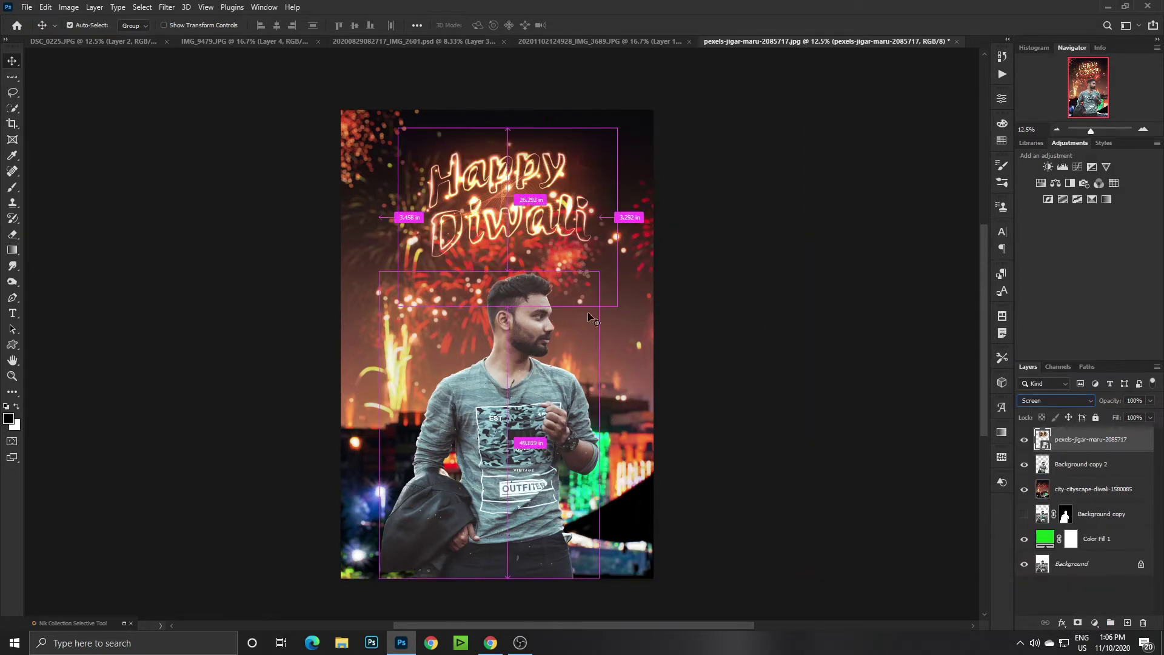
Rasterize the Happy Diwali layer and enlarge it across the sky.
right_click(1064, 449)
click(949, 328)
key(ctrl+t)
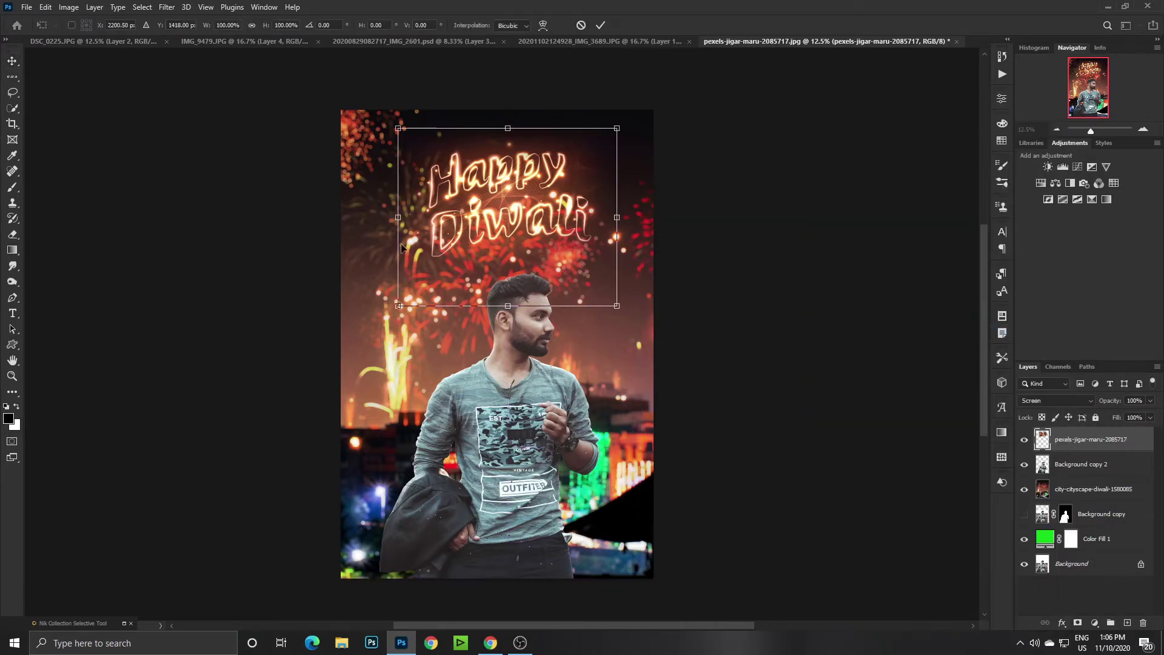
drag(613, 301, 635, 320)
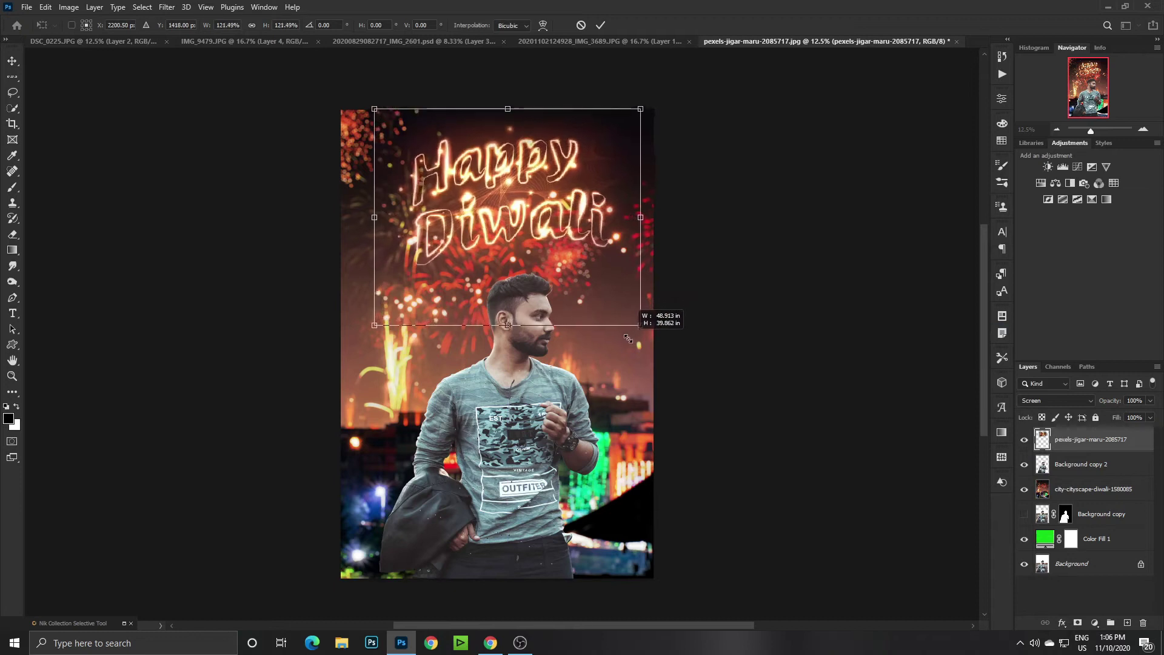
key(Return)
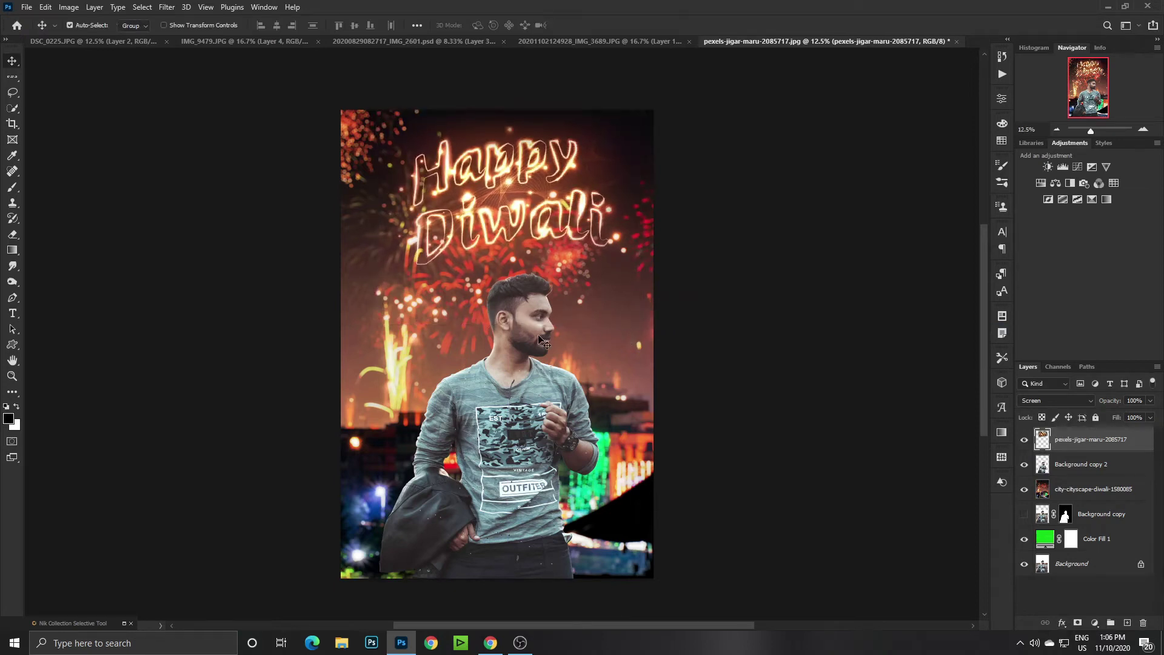
Open Camera Raw on the man's layer, warm the temperature and lower the whites.
click(1067, 461)
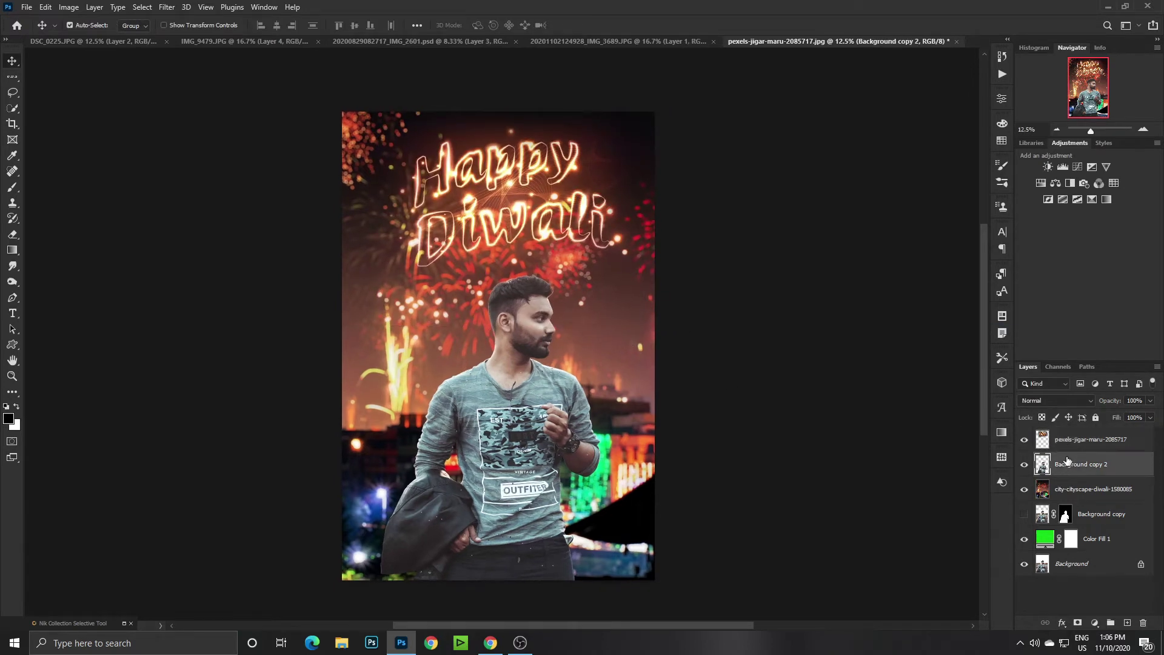
click(175, 11)
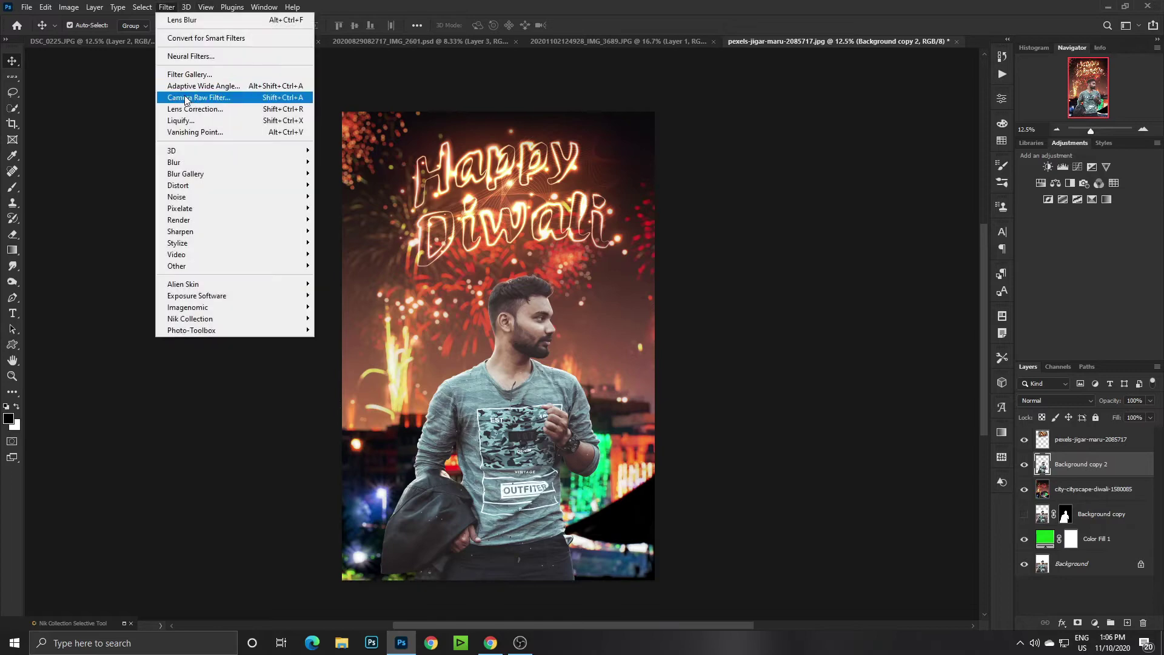
click(188, 97)
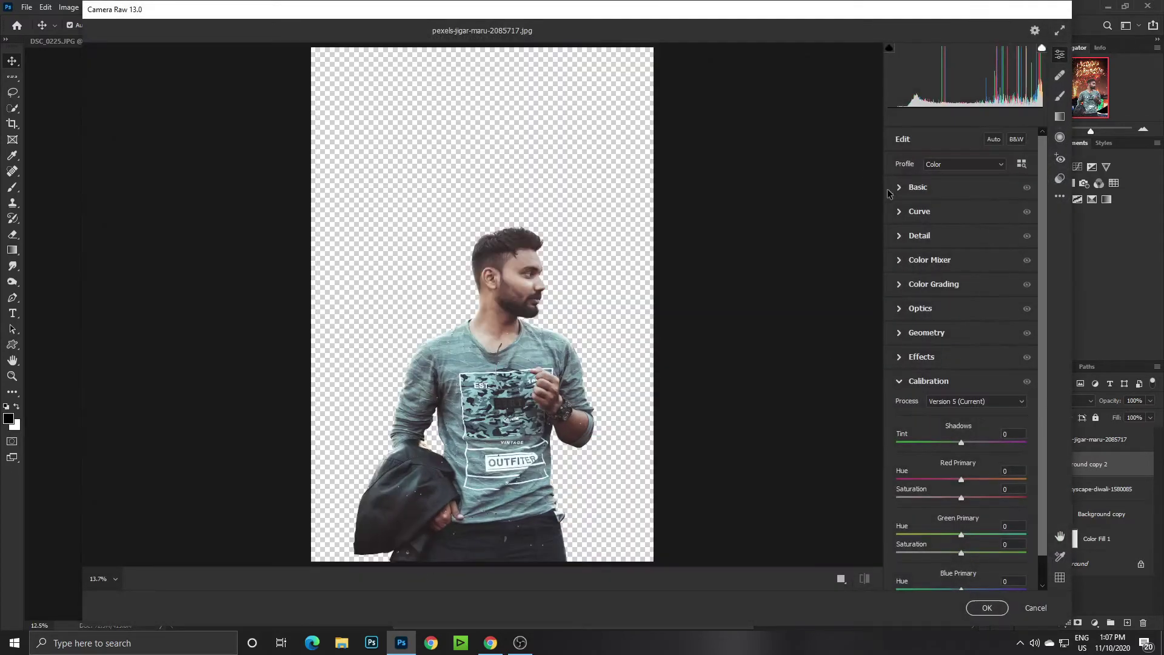
click(903, 191)
mouse_move(962, 238)
mouse_down()
mouse_move(972, 253)
mouse_move(967, 301)
mouse_up()
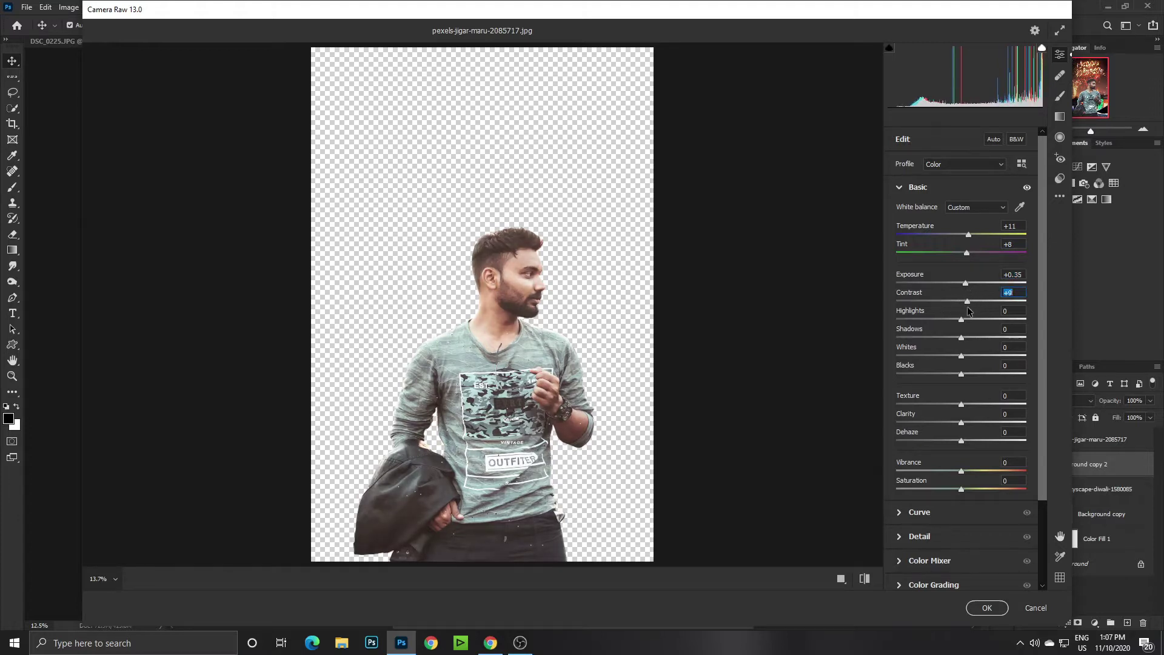
mouse_move(961, 356)
mouse_down()
mouse_move(940, 356)
mouse_move(975, 394)
mouse_up()
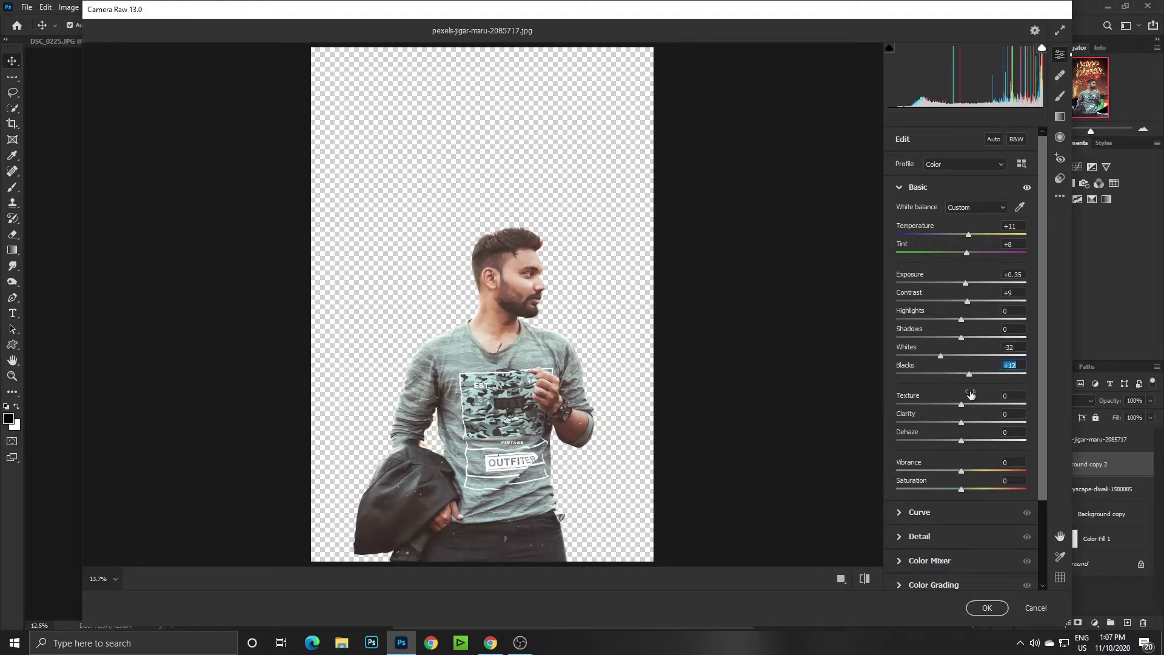
Shift the green and red primary hues in Calibration and apply the grade.
scroll(970, 394, down, 3)
click(921, 553)
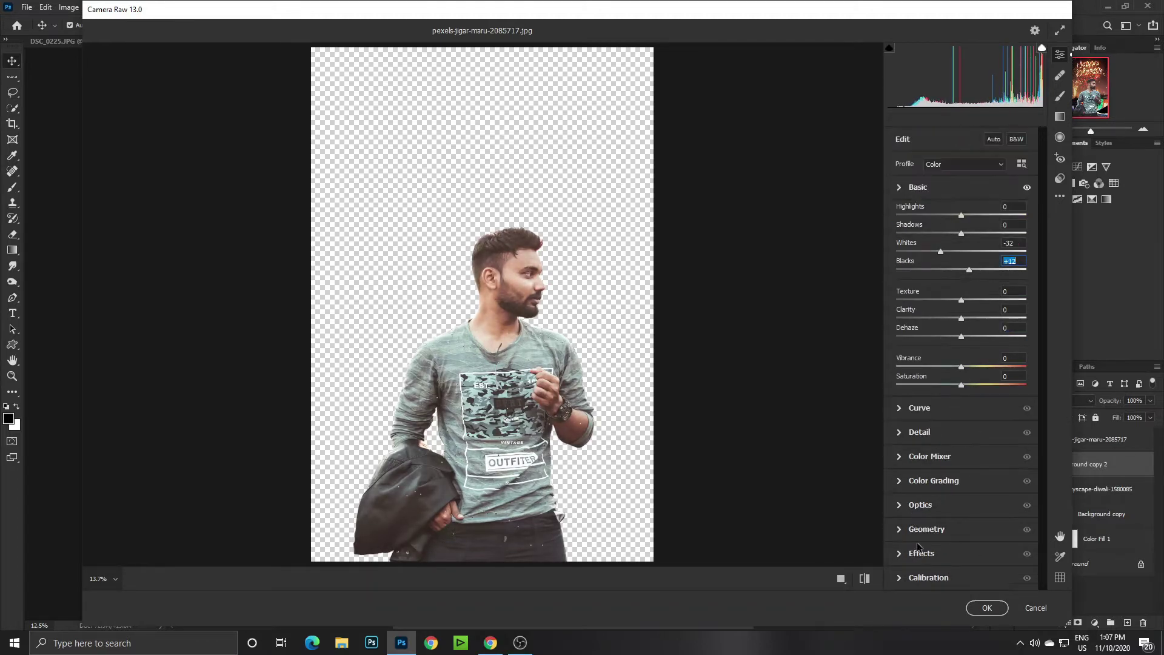
click(920, 573)
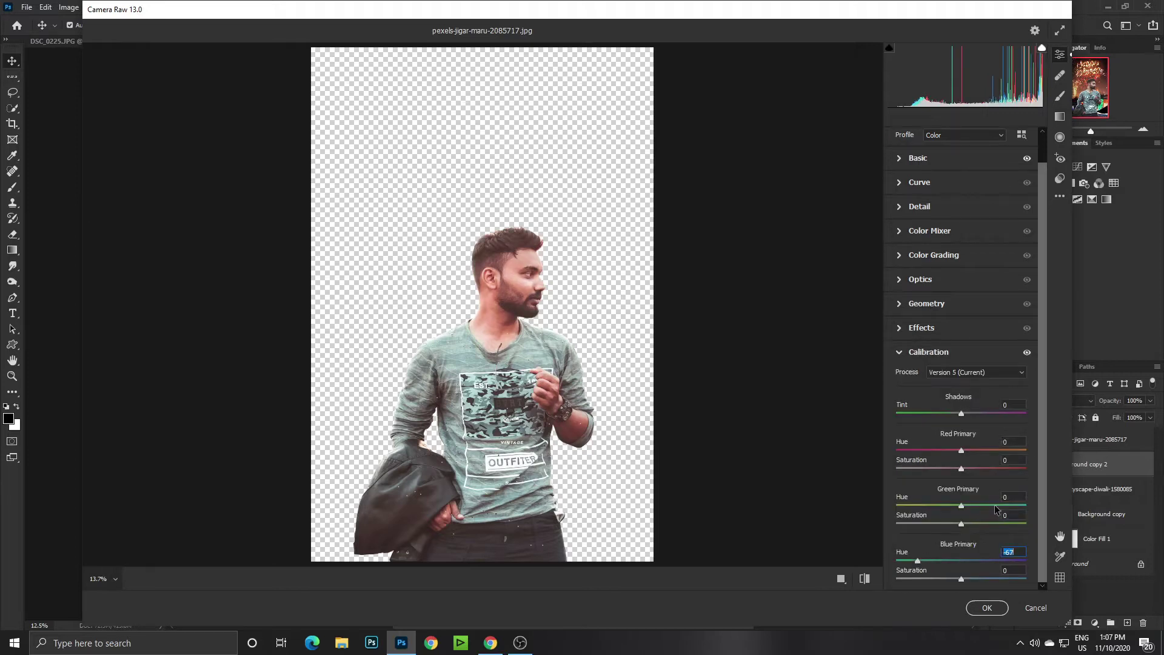
drag(995, 509, 1003, 511)
drag(1001, 451, 928, 473)
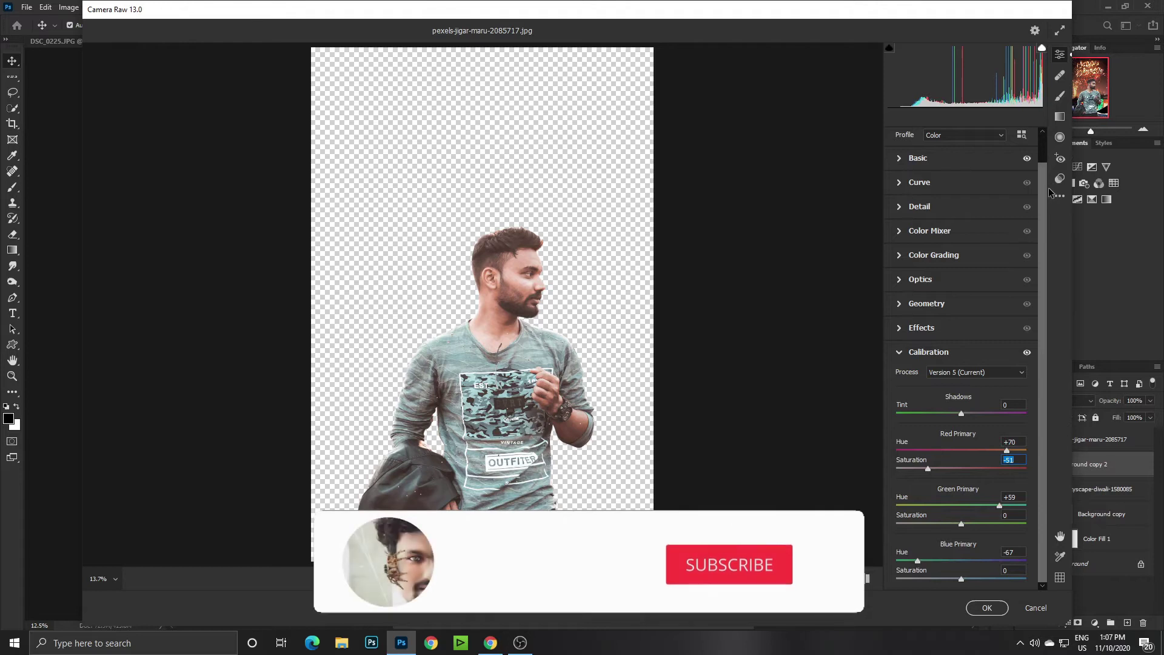
click(988, 608)
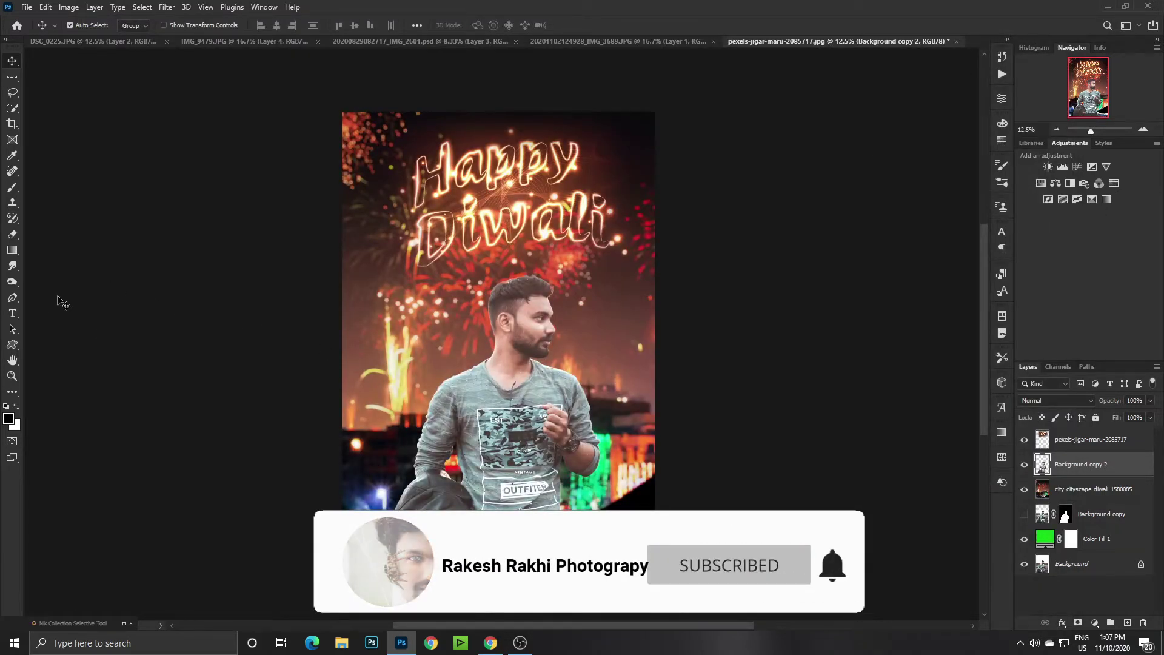
Select the Smudge tool at 15% strength and load the man's outline as a selection.
right_click(12, 265)
click(48, 289)
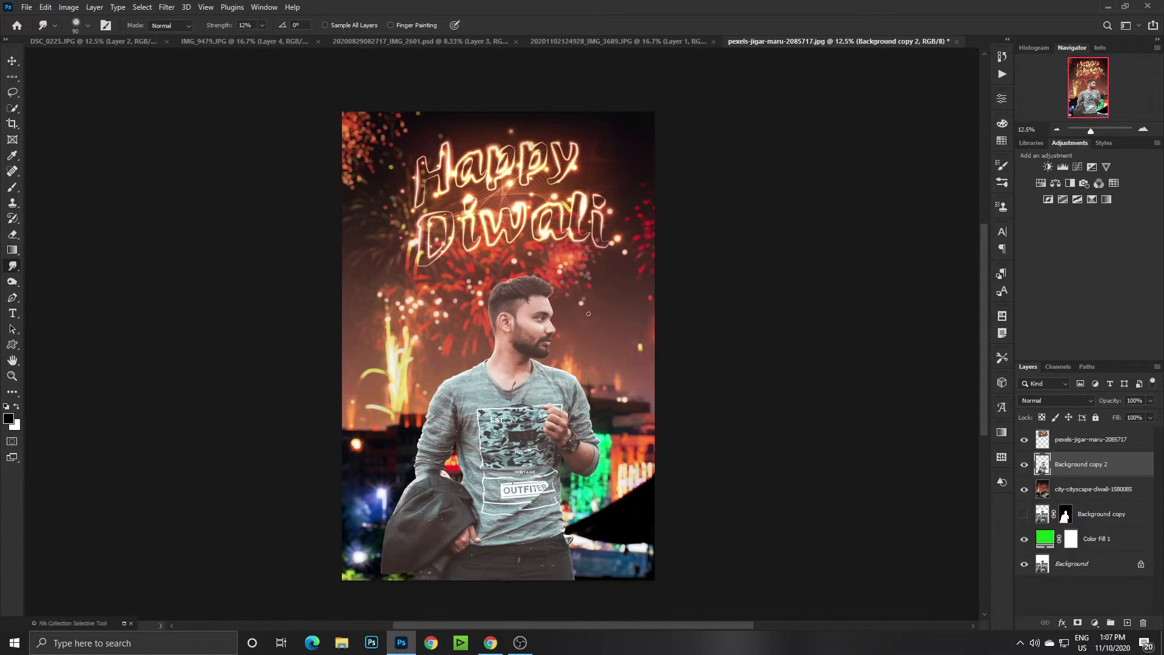
scroll(522, 306, up, 5)
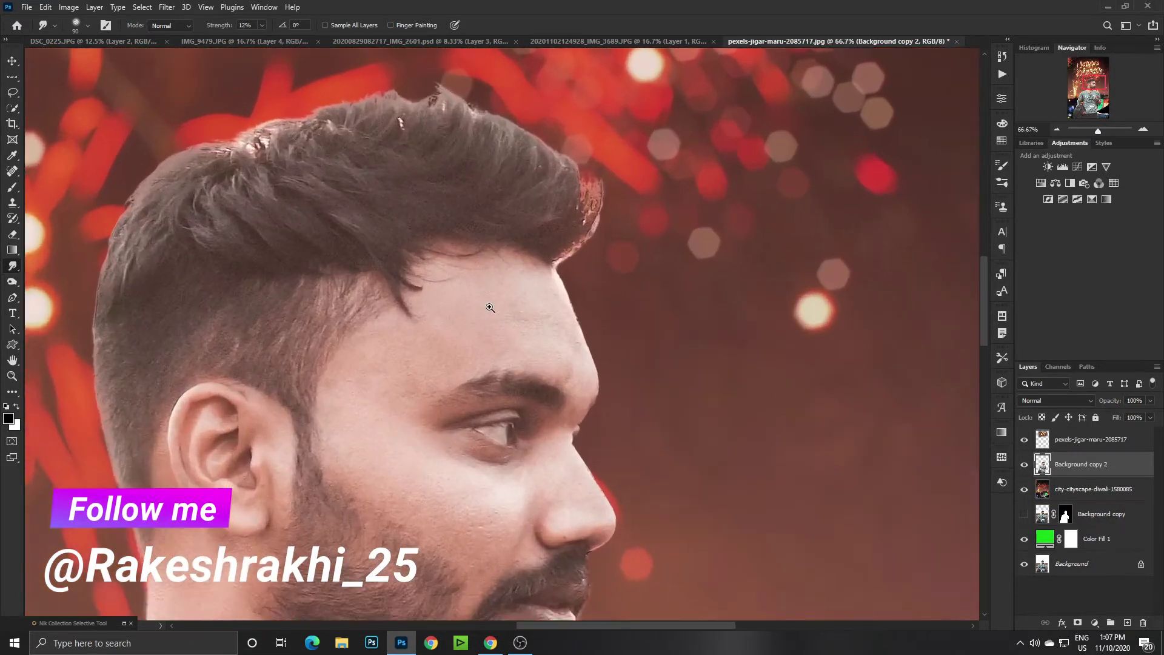
scroll(490, 308, up, 1)
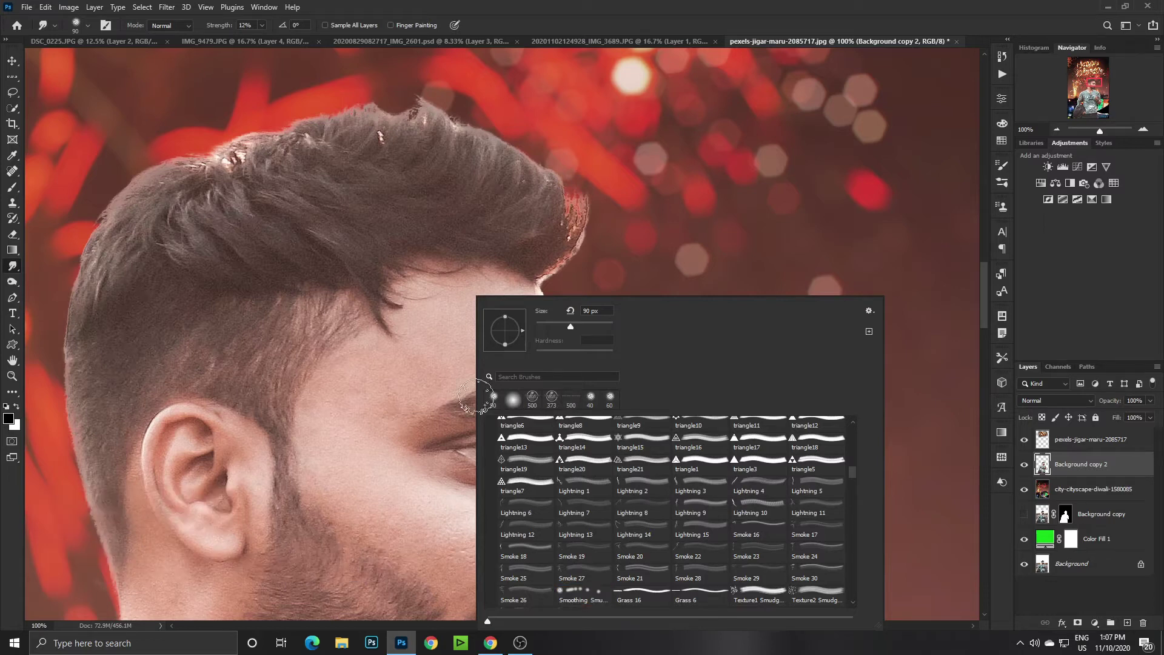
click(459, 338)
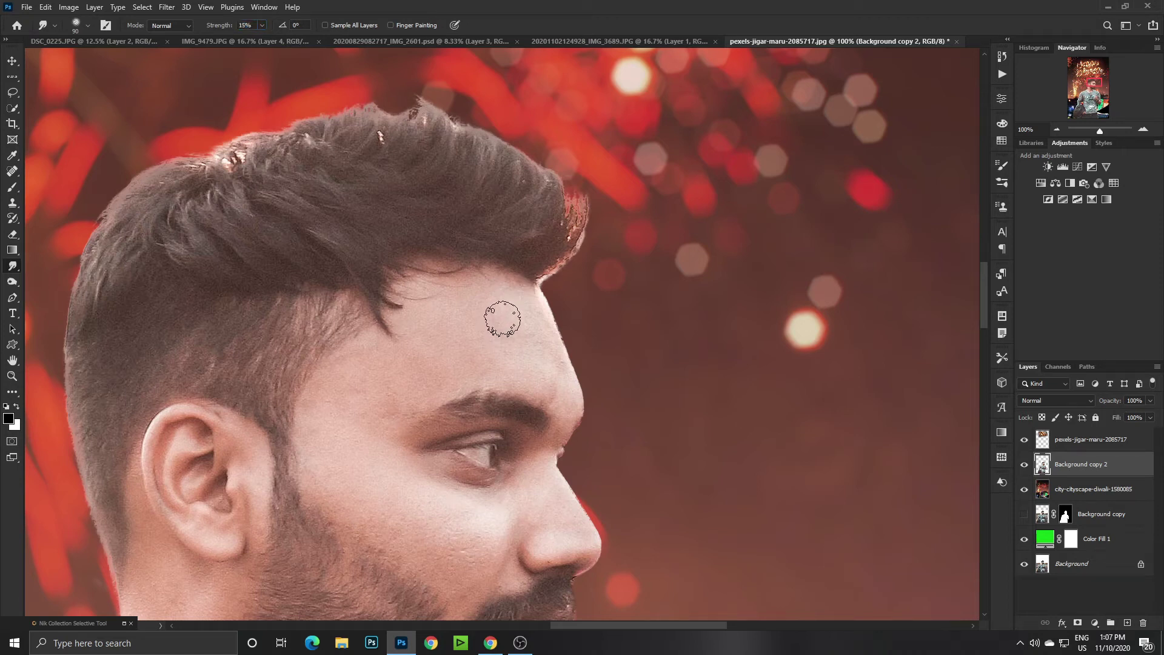
ctrl+click(1043, 464)
Smudge the forehead and upper cheek skin smooth.
key(bracketright)
key(bracketright)
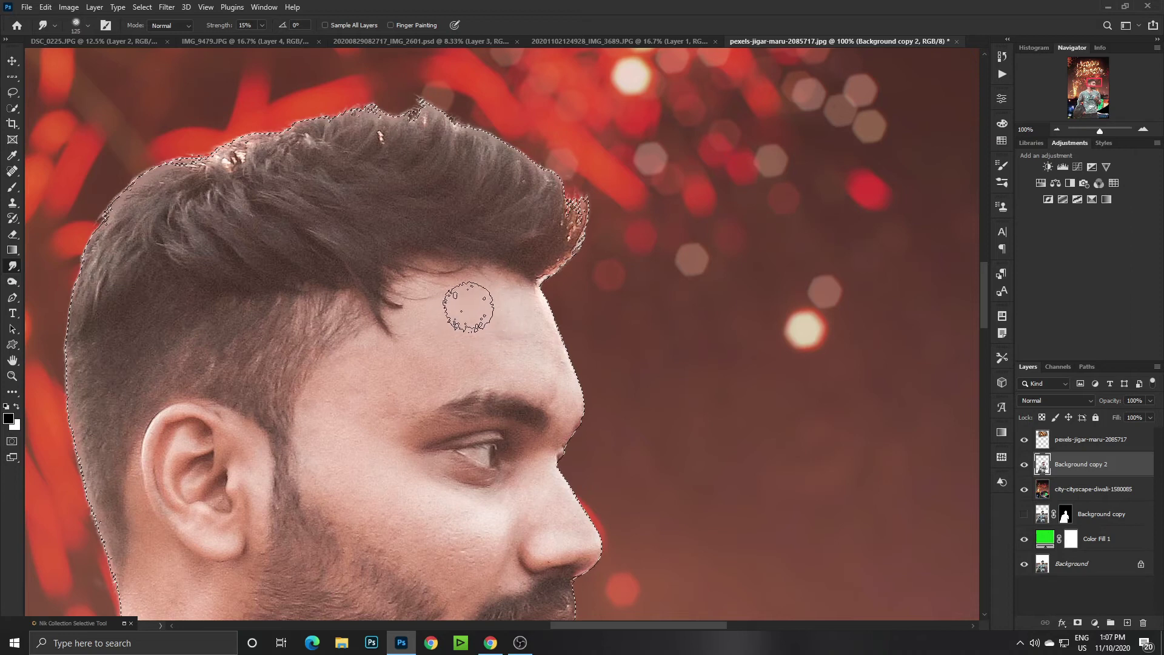
mouse_move(469, 307)
mouse_down()
mouse_move(520, 312)
mouse_move(558, 390)
mouse_move(507, 362)
mouse_move(403, 385)
mouse_move(338, 416)
mouse_move(351, 384)
mouse_move(416, 322)
mouse_move(446, 338)
mouse_move(507, 332)
mouse_move(436, 369)
mouse_move(358, 366)
mouse_move(317, 431)
mouse_move(361, 460)
mouse_move(327, 322)
mouse_move(322, 339)
mouse_move(403, 410)
mouse_move(449, 403)
mouse_move(416, 390)
mouse_move(388, 341)
mouse_move(463, 356)
mouse_move(515, 343)
mouse_move(533, 377)
mouse_move(518, 379)
mouse_move(507, 326)
mouse_move(493, 364)
mouse_move(462, 361)
mouse_move(465, 382)
mouse_up()
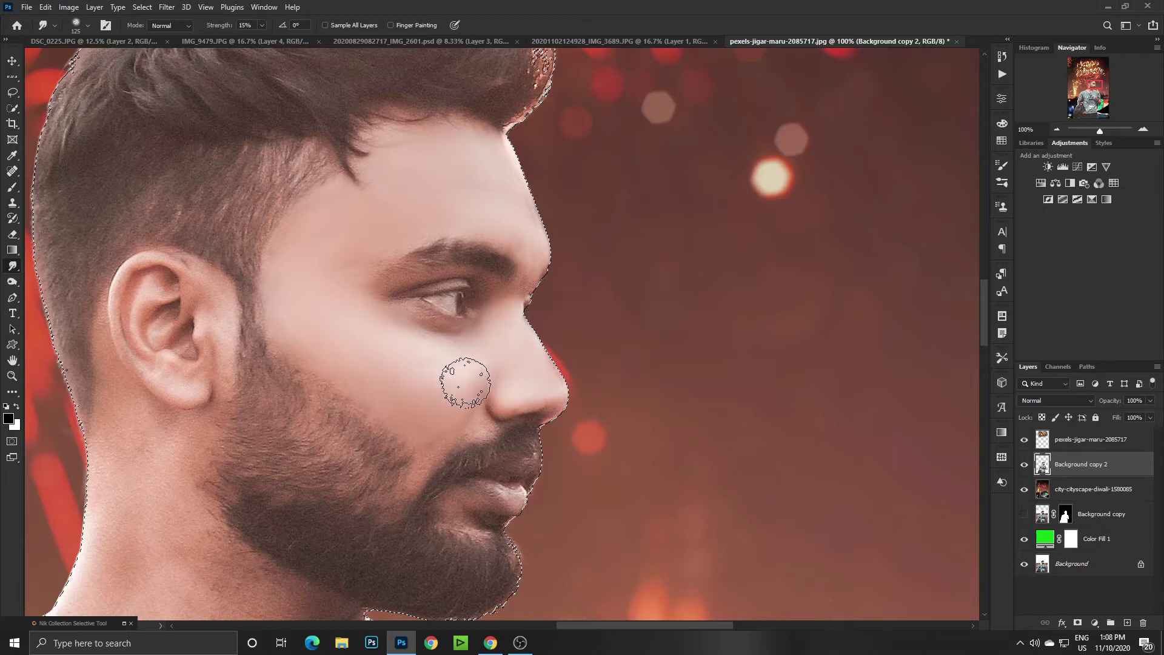
key(bracketleft)
key(bracketleft)
key(bracketleft)
key(bracketleft)
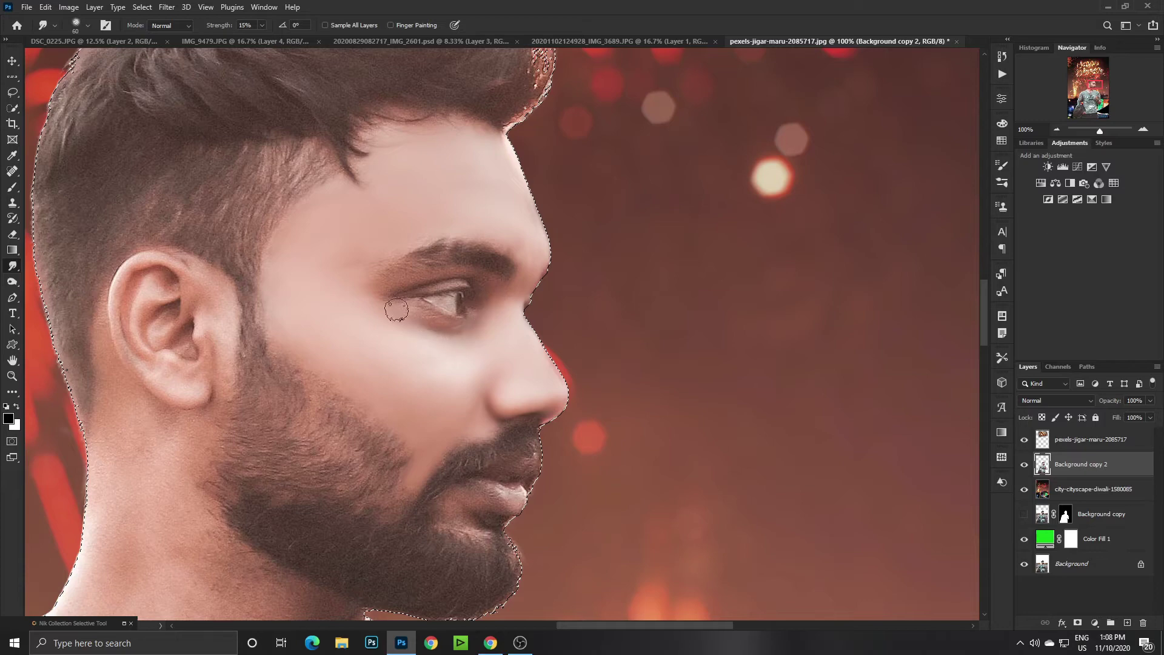
scroll(346, 430, down, 1)
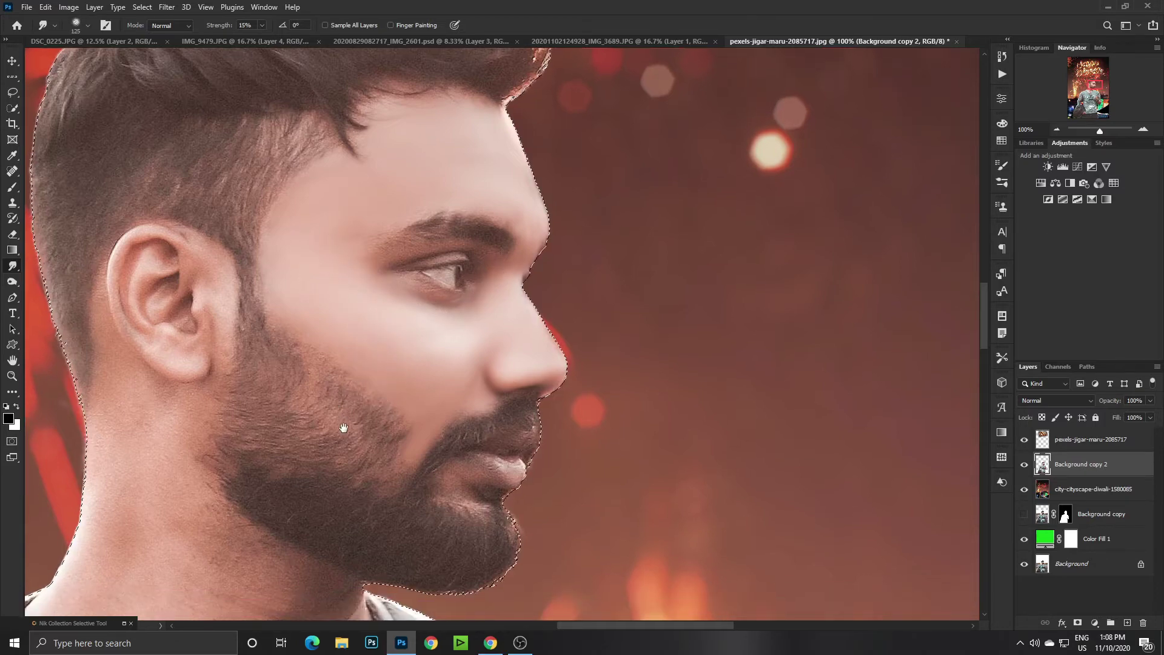
key(bracketright)
key(bracketright)
drag(369, 505, 381, 414)
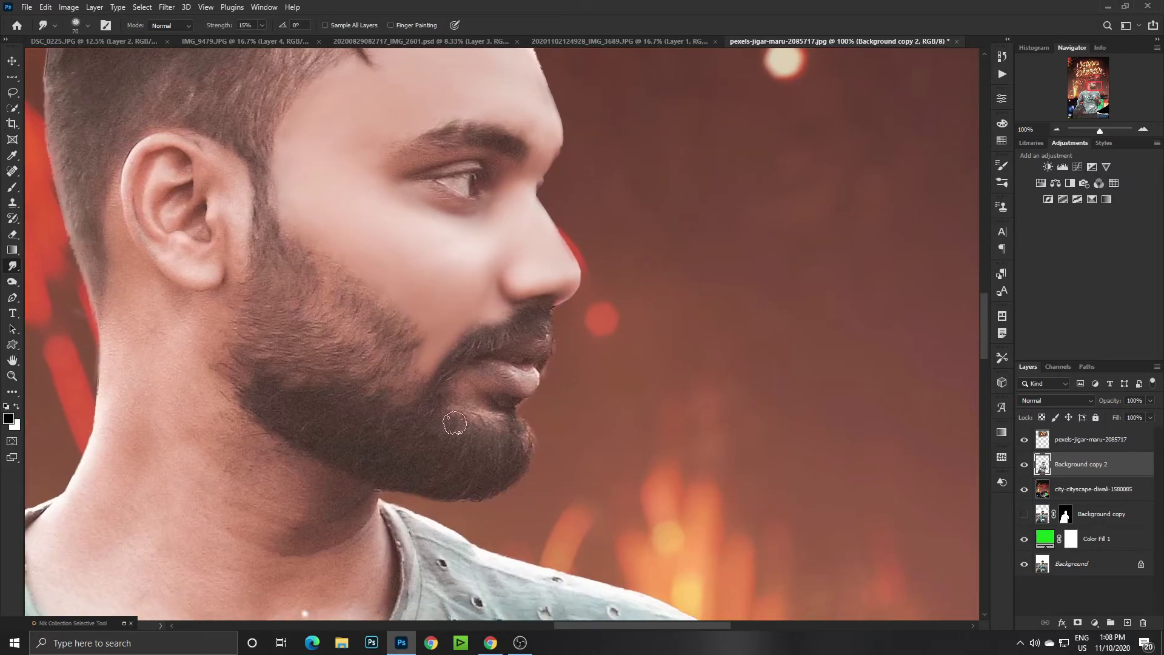
Smooth the skin shading along the side and middle of the neck.
key(bracketleft)
key(bracketleft)
key(bracketleft)
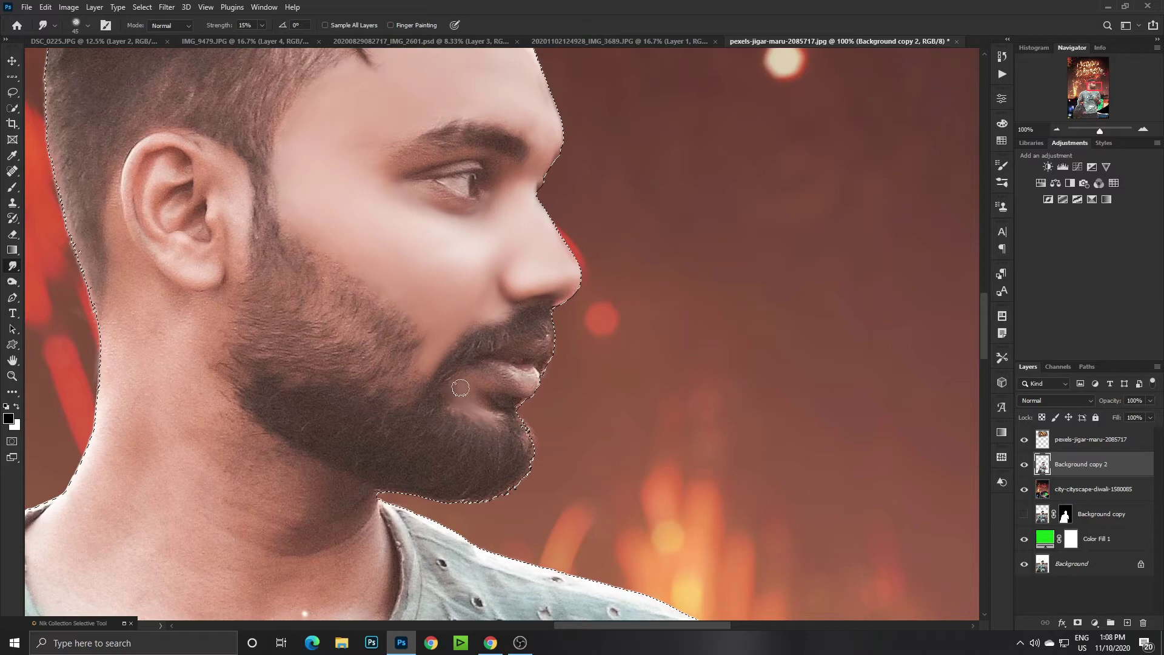
scroll(468, 371, left, 3)
scroll(453, 317, left, 2)
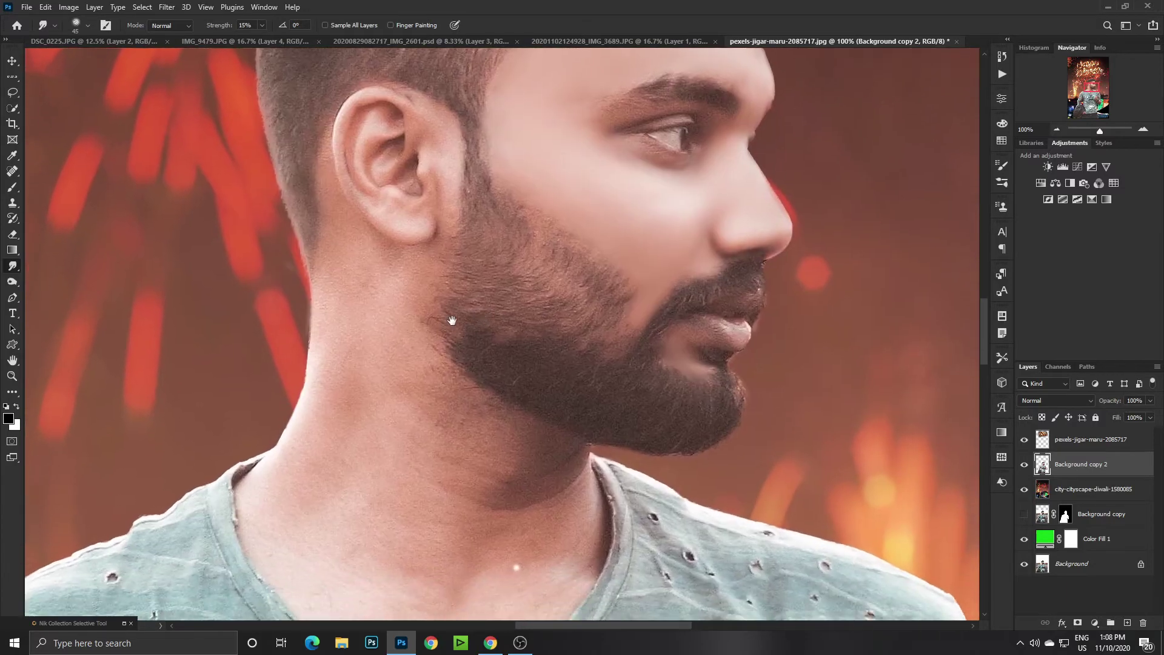
key(bracketright)
key(bracketright)
key(bracketright)
key(bracketright)
key(bracketright)
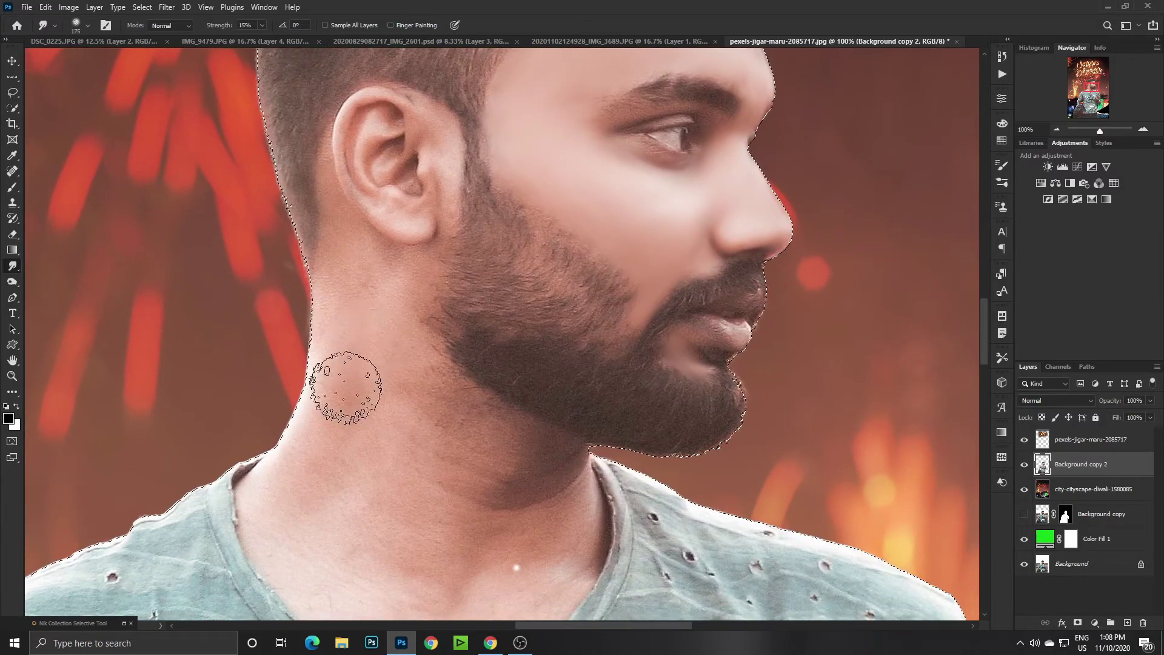
mouse_move(346, 390)
mouse_down()
mouse_move(364, 281)
mouse_move(497, 439)
mouse_up()
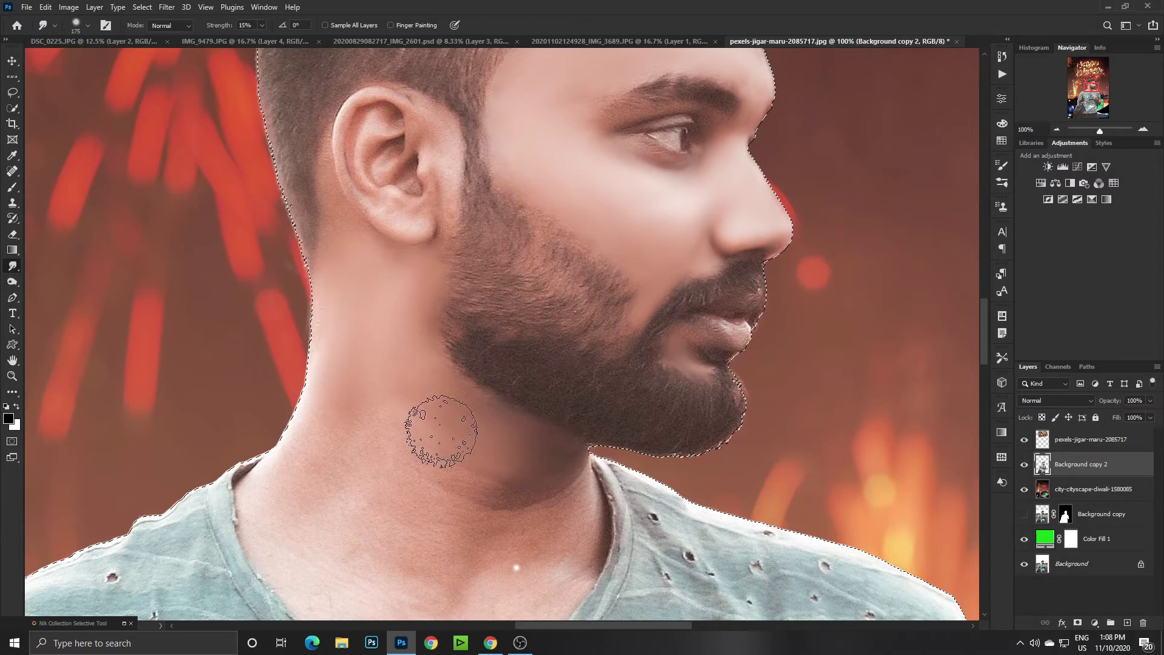
key(ctrl+d)
drag(322, 393, 340, 210)
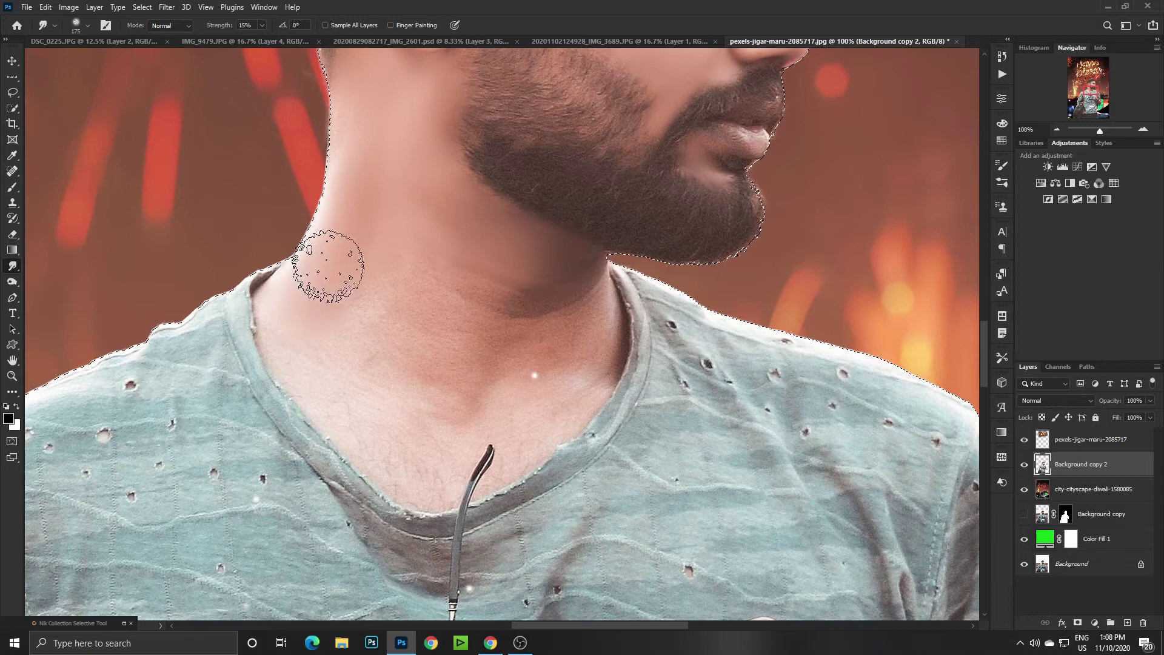
mouse_move(347, 369)
mouse_down()
mouse_move(338, 390)
mouse_move(416, 281)
mouse_move(554, 332)
mouse_move(574, 323)
mouse_move(486, 337)
mouse_move(408, 416)
mouse_move(371, 397)
mouse_up()
Soften the cheek and the skin near the ear with a smaller brush.
key(bracketleft)
key(bracketleft)
key(bracketleft)
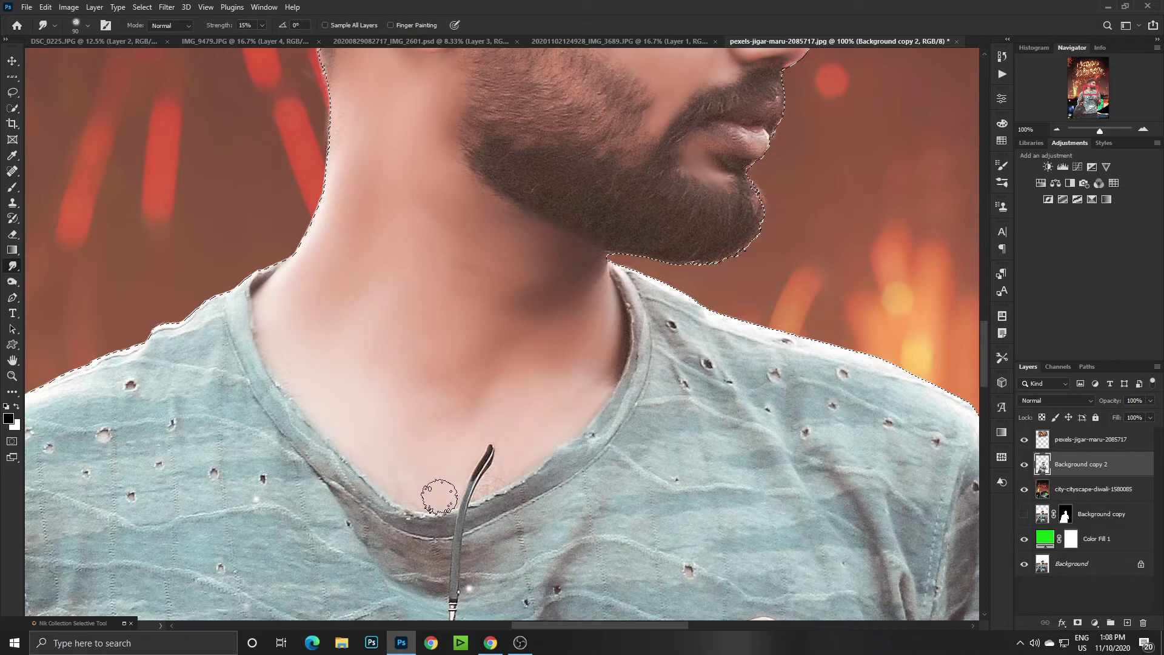
key(bracketright)
key(bracketright)
key(bracketright)
scroll(377, 315, up, 5)
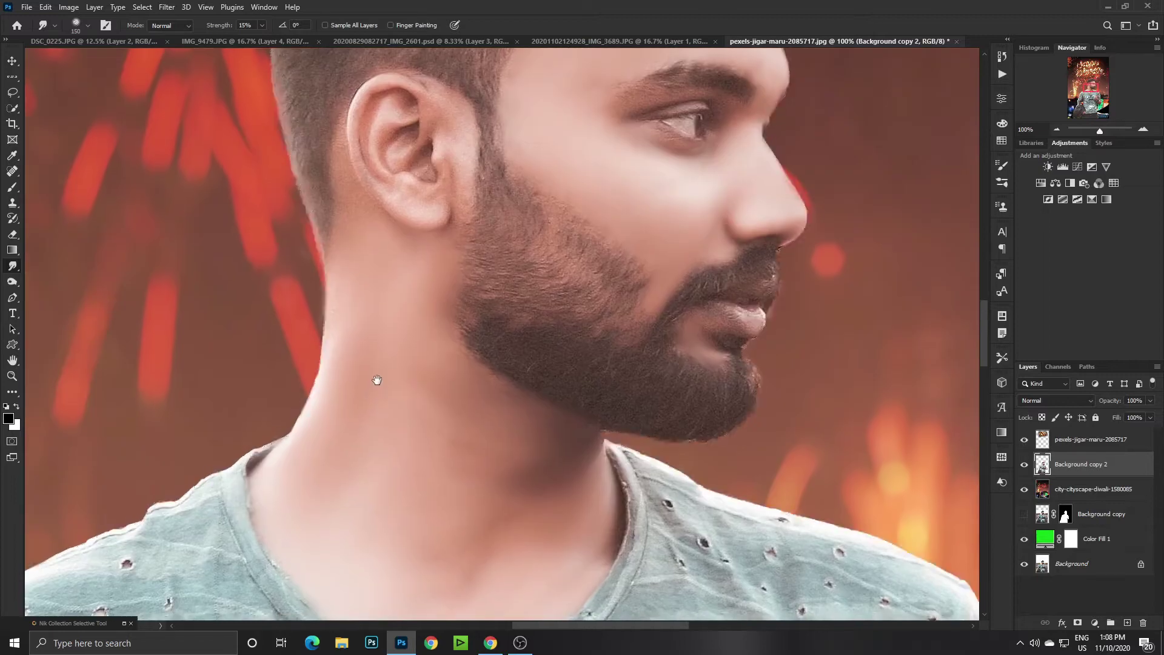
key(bracketleft)
key(bracketleft)
key(bracketleft)
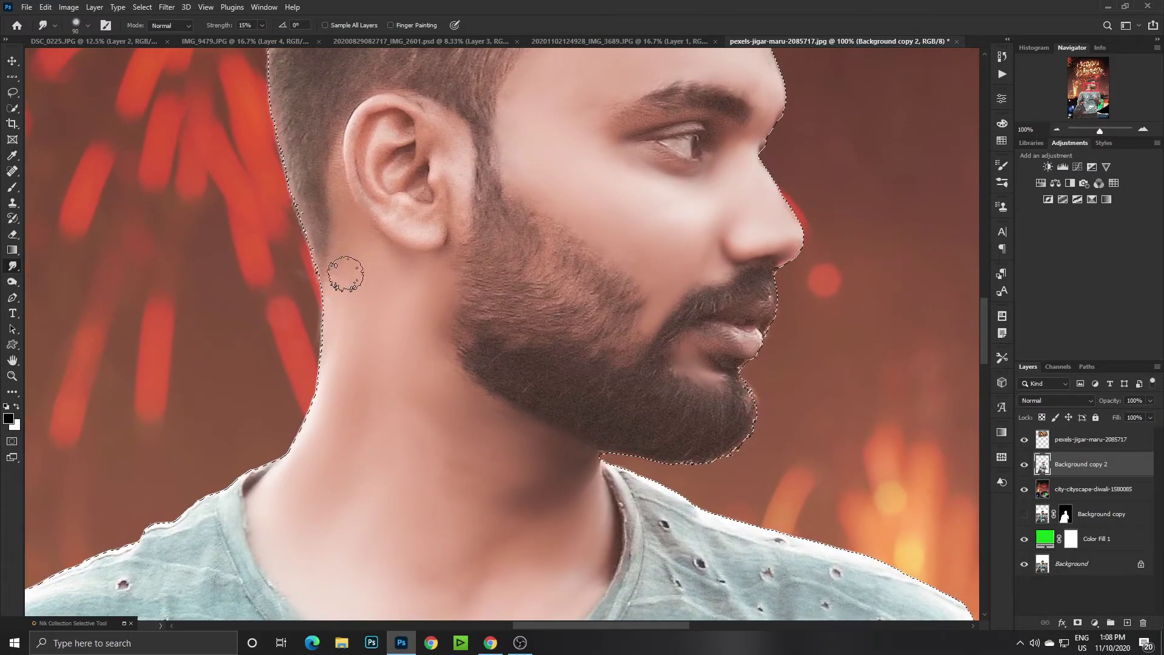
scroll(365, 239, up, 3)
key(bracketleft)
key(bracketleft)
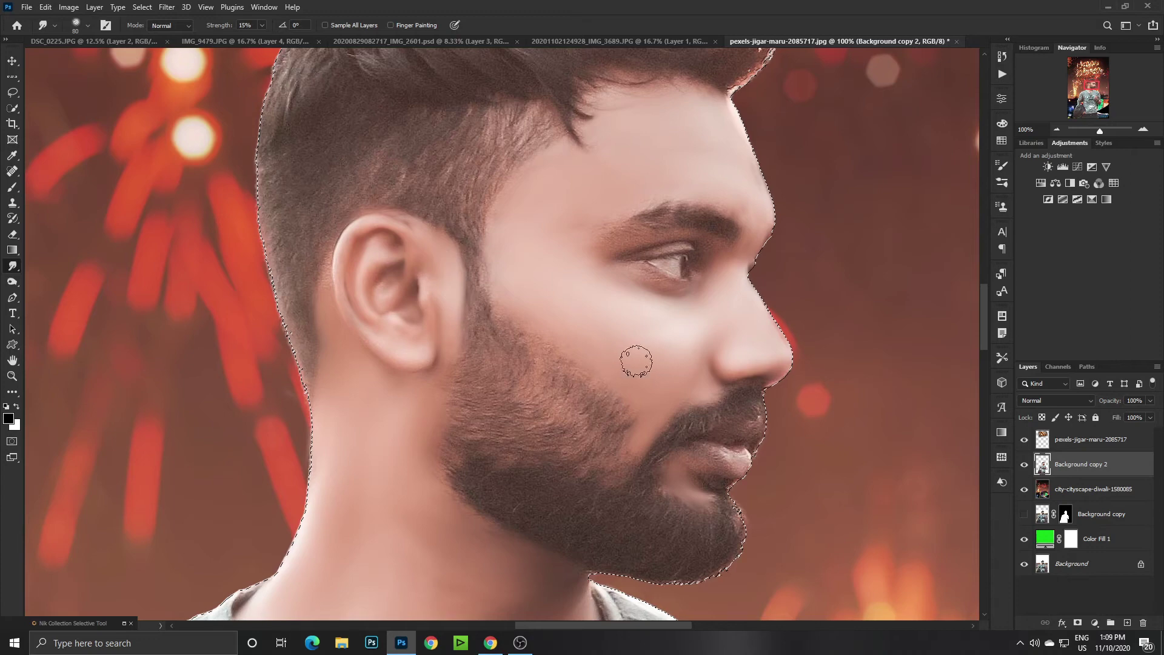
key(ctrl+minus)
key(ctrl+minus)
key(ctrl+minus)
drag(567, 443, 549, 309)
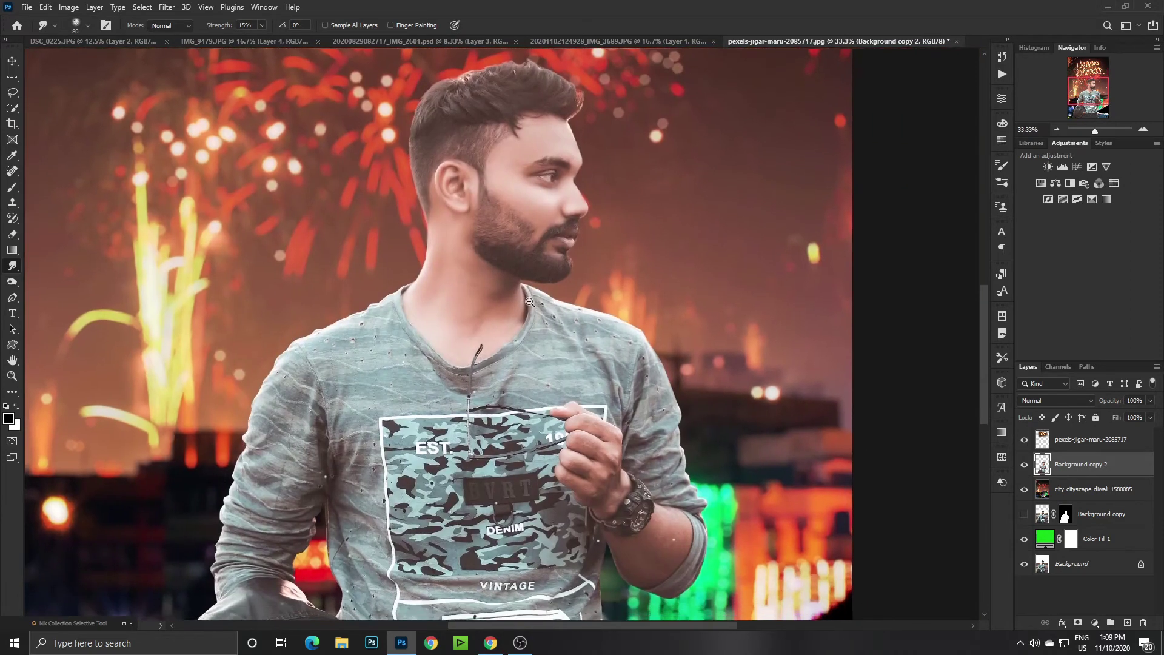
Add a new empty layer above the top pexels photo layer.
key(ctrl+minus)
key(ctrl+minus)
key(ctrl+minus)
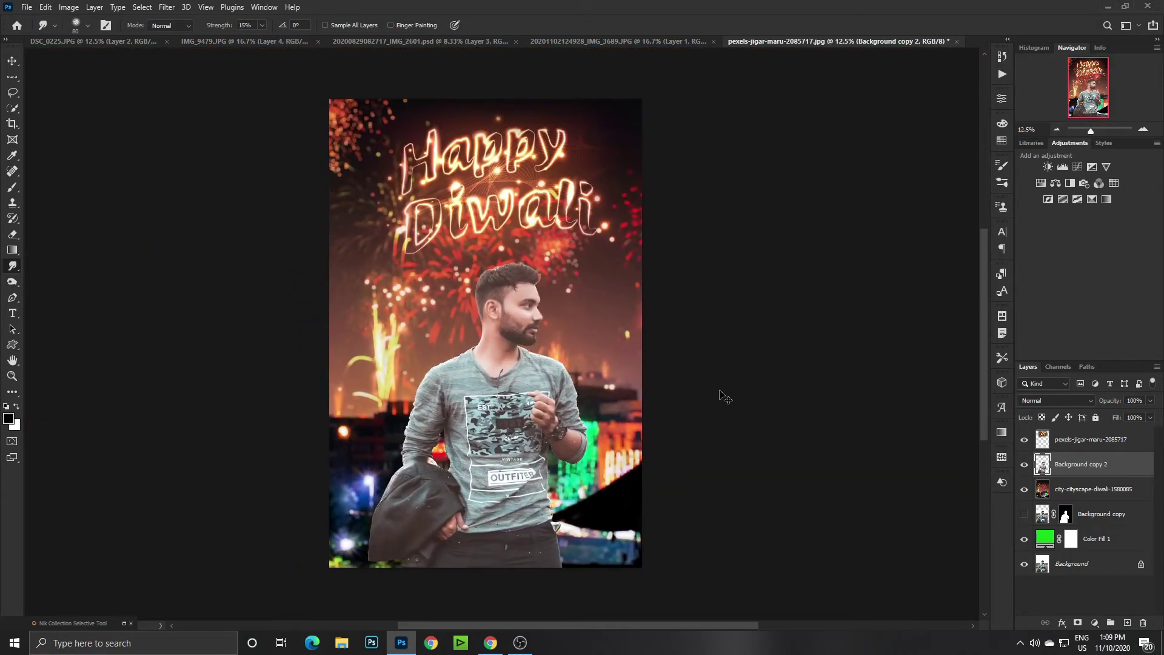
drag(615, 337, 611, 344)
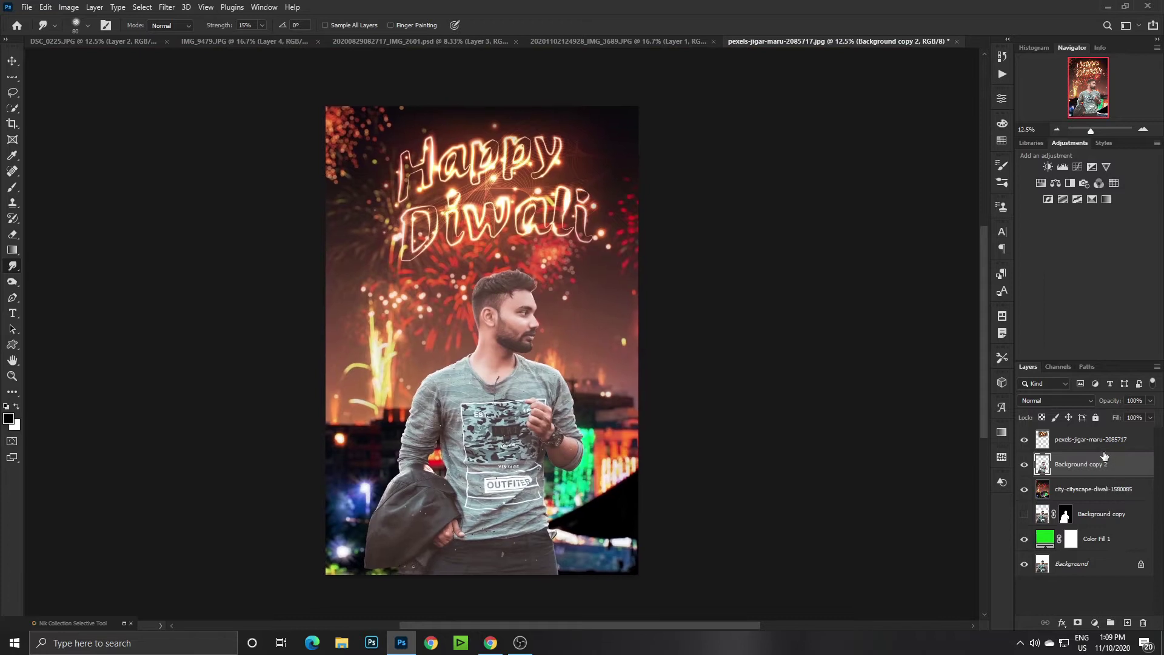
click(1094, 440)
click(1126, 623)
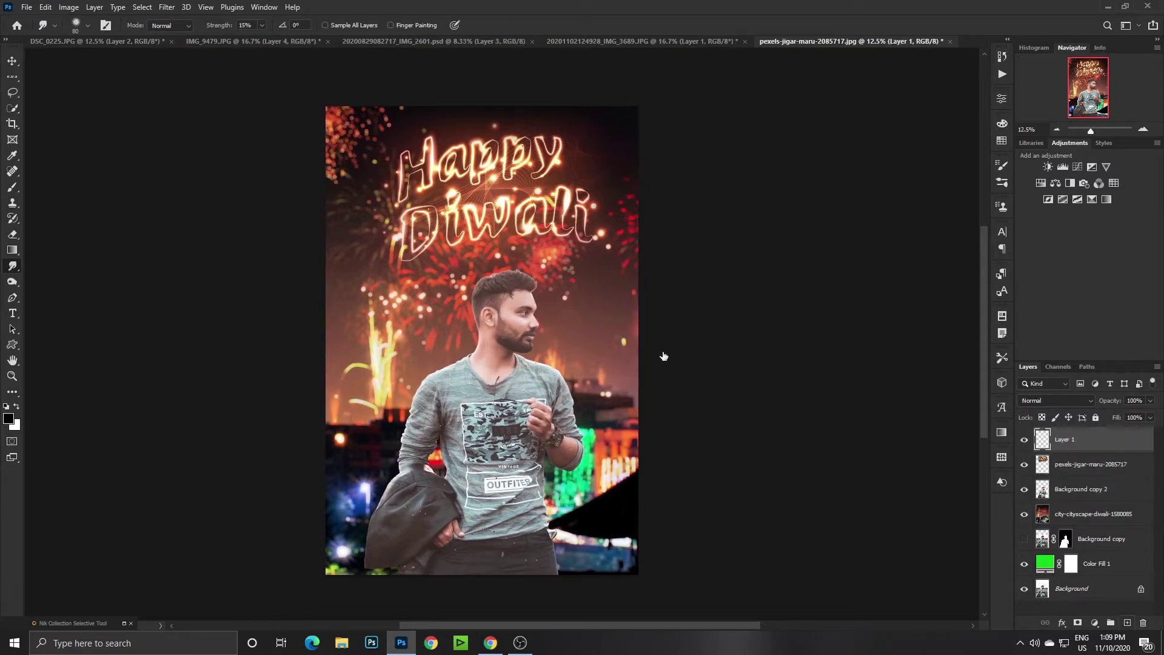
Select the Brush tool with the Soft Round preset.
click(12, 186)
right_click(570, 222)
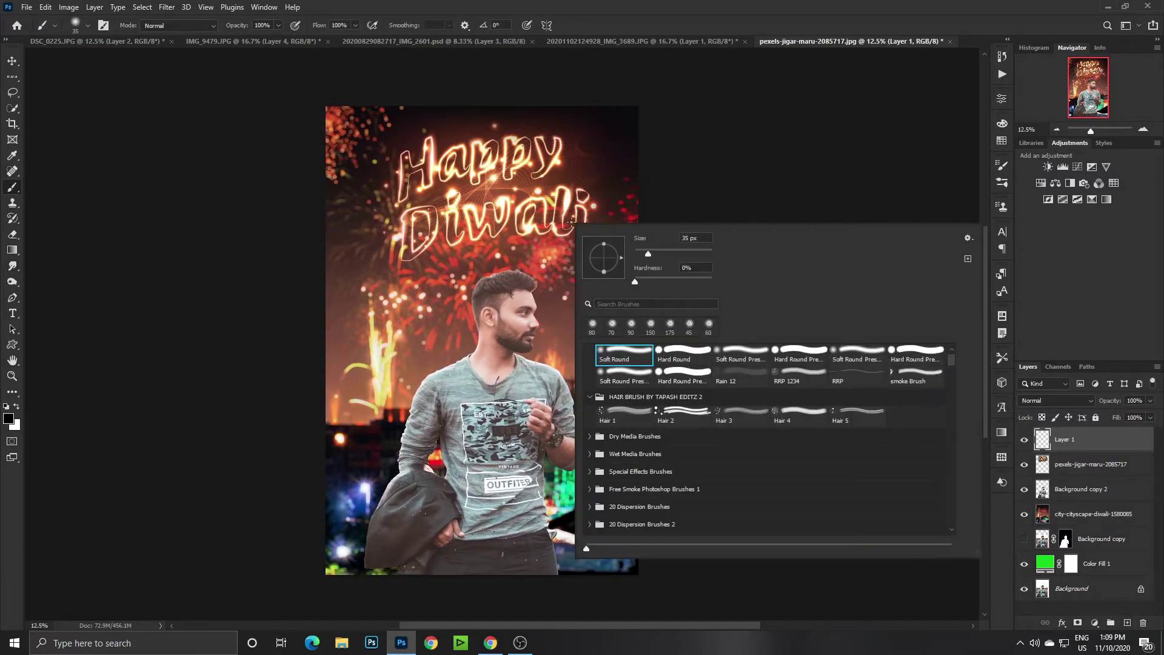
double_click(631, 365)
scroll(477, 322, up, 5)
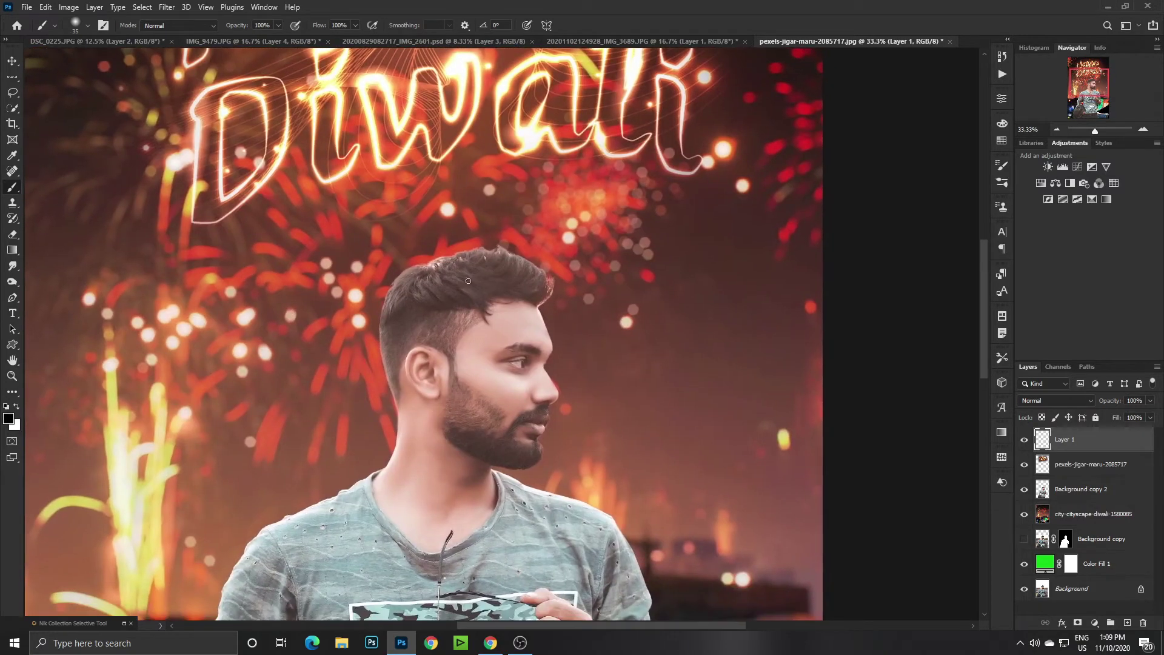
drag(477, 323, 519, 341)
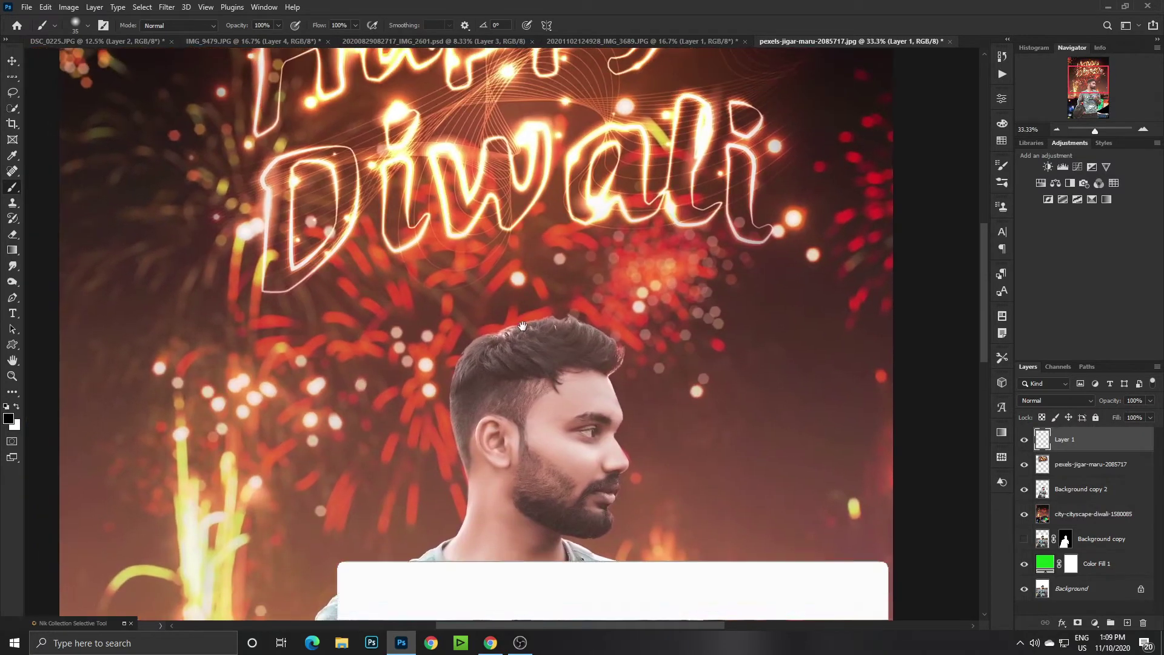
Move Layer 1 below the pexels layer and clip it to Background copy 2.
drag(1067, 439, 1068, 479)
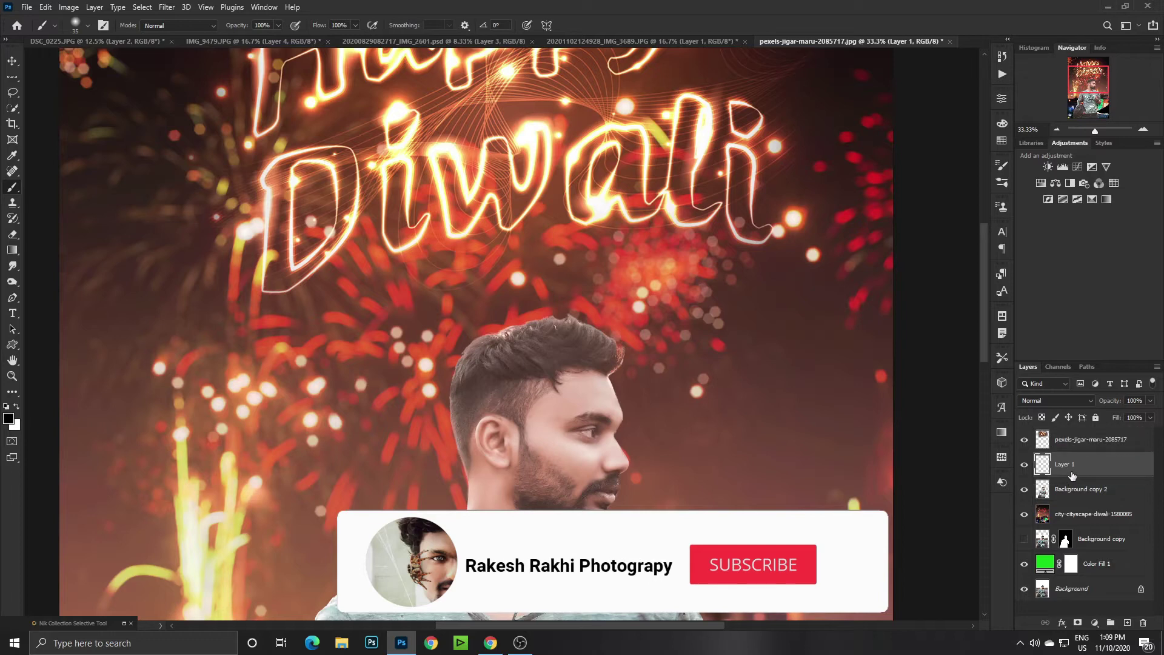
right_click(1070, 464)
click(970, 350)
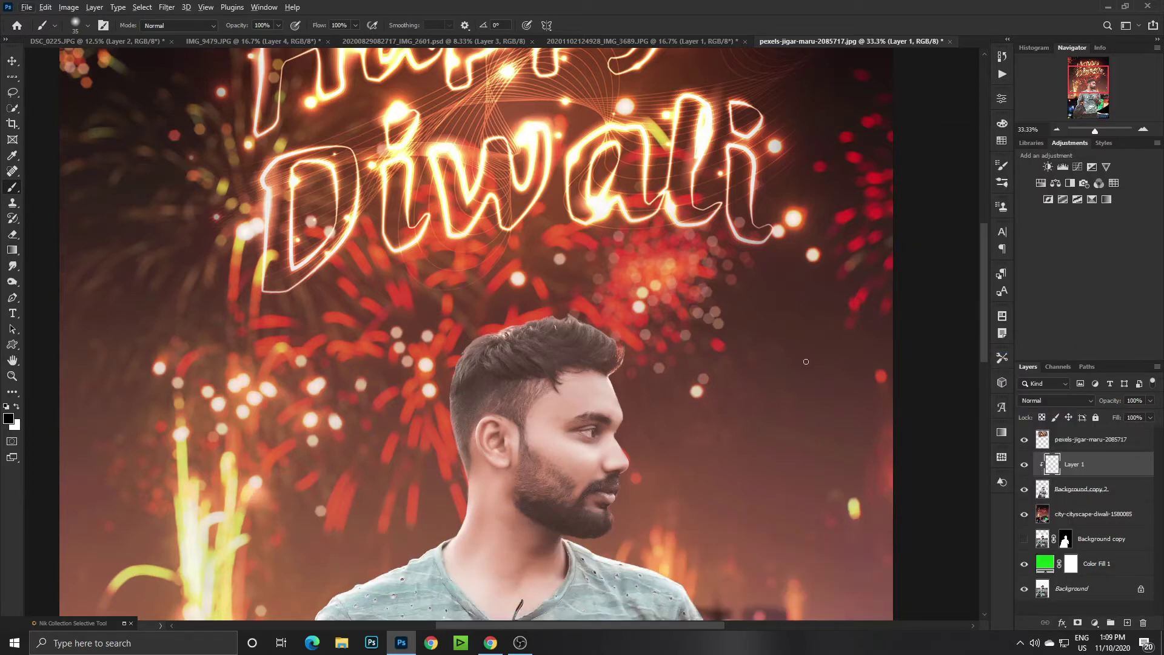
click(1067, 489)
Push the hair crest up and left with Liquify's Forward Warp and apply it.
click(167, 7)
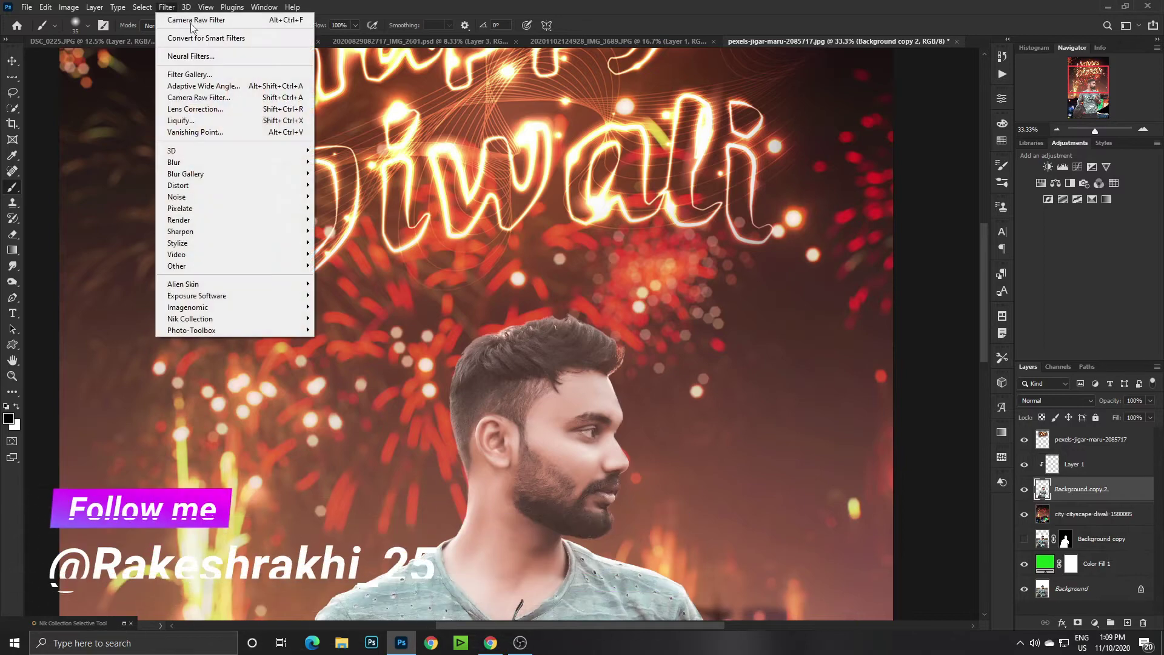
click(218, 121)
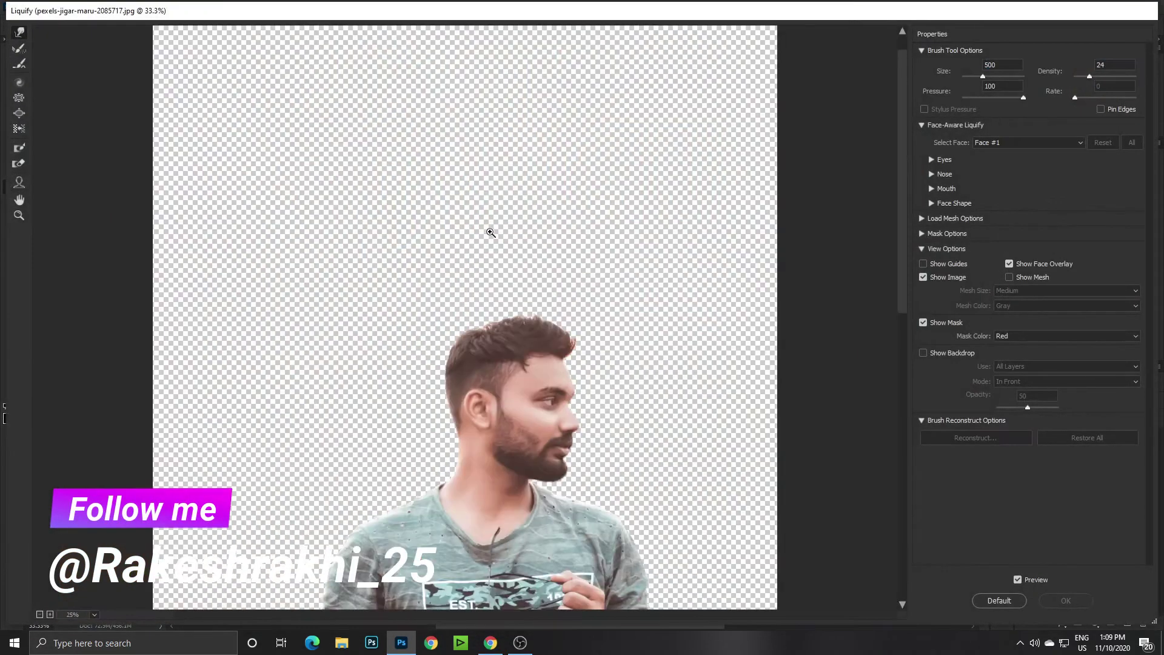
click(526, 338)
scroll(523, 343, down, 2)
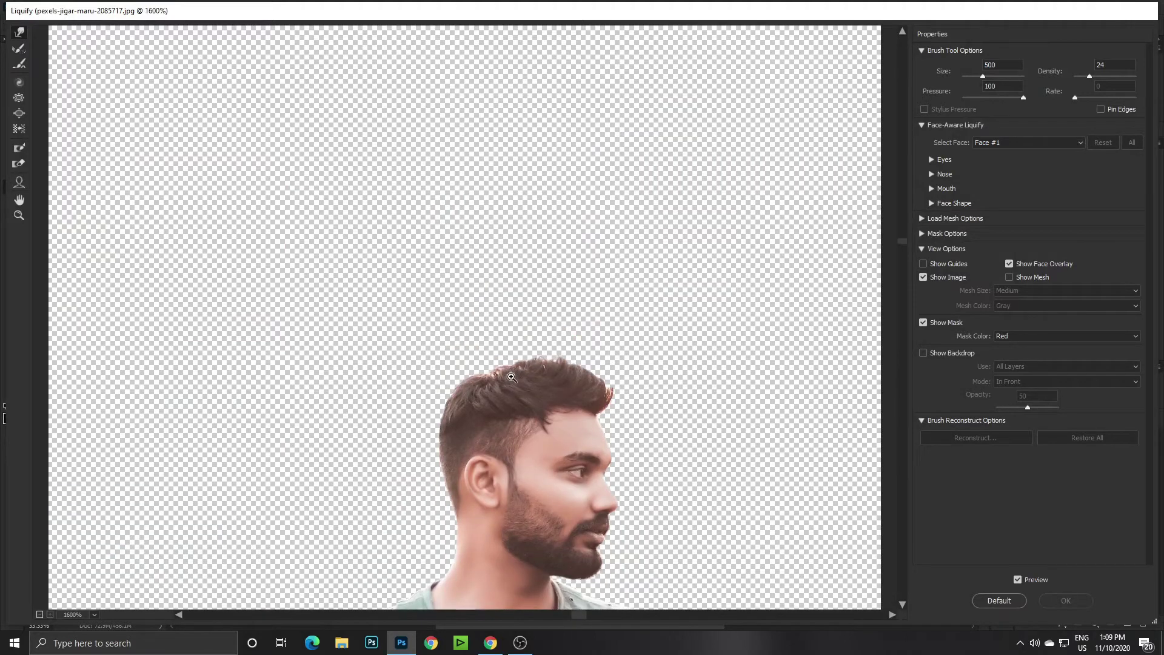
click(517, 378)
alt+click(519, 364)
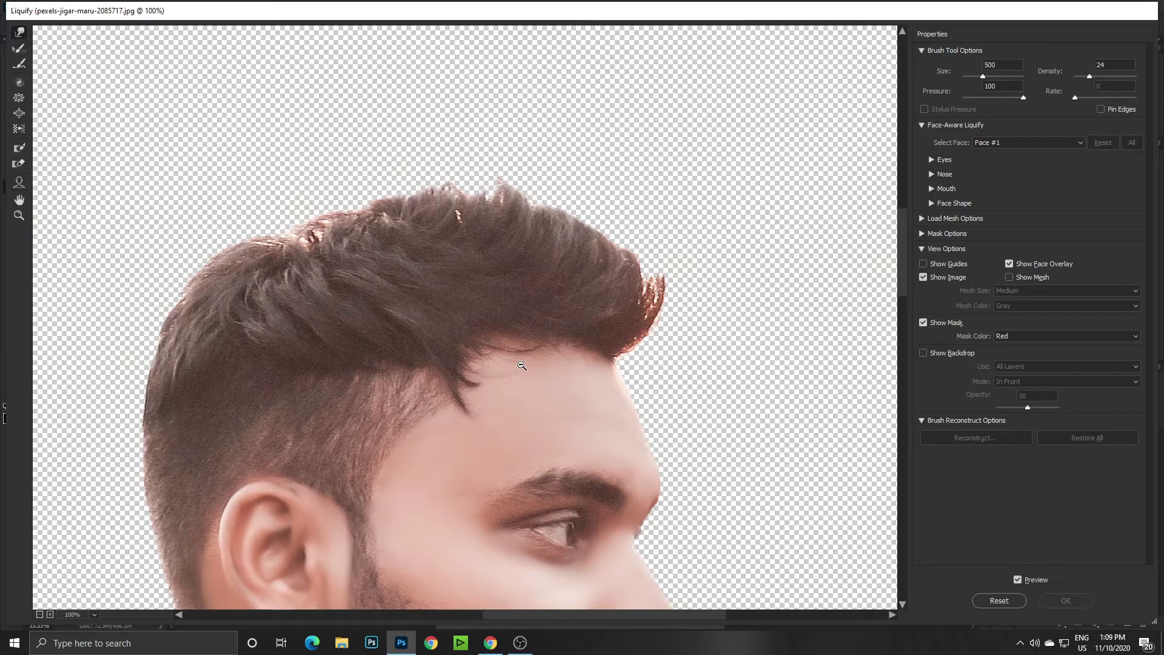
drag(521, 366, 583, 433)
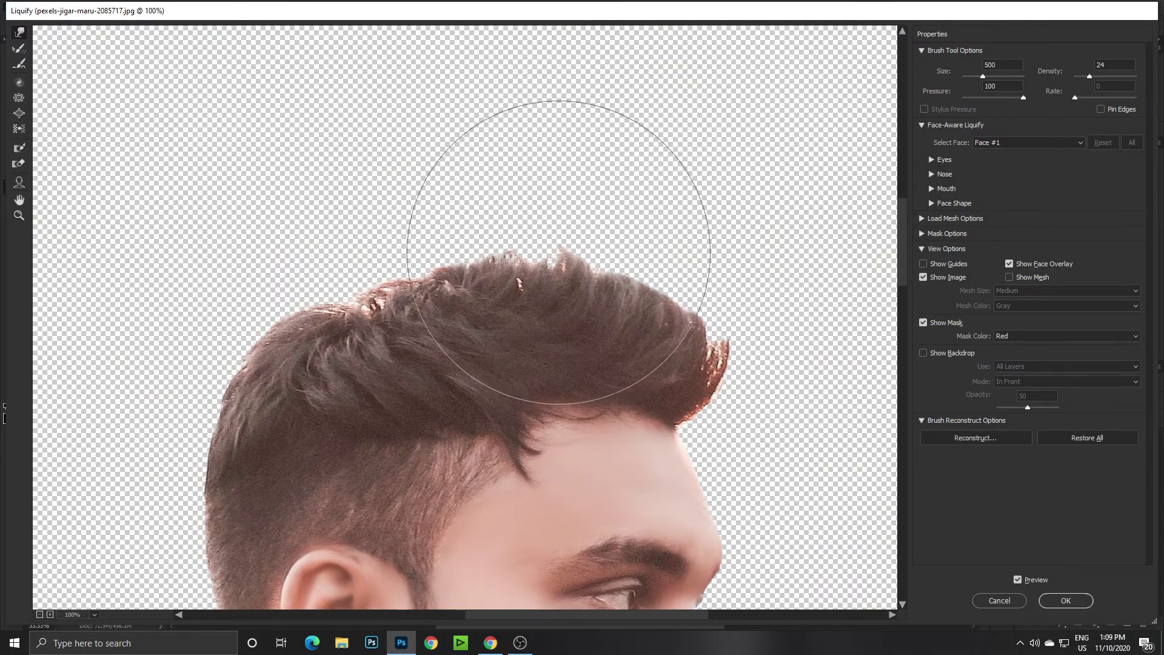
mouse_move(546, 244)
mouse_down()
mouse_move(276, 260)
mouse_move(299, 263)
mouse_move(325, 239)
mouse_up()
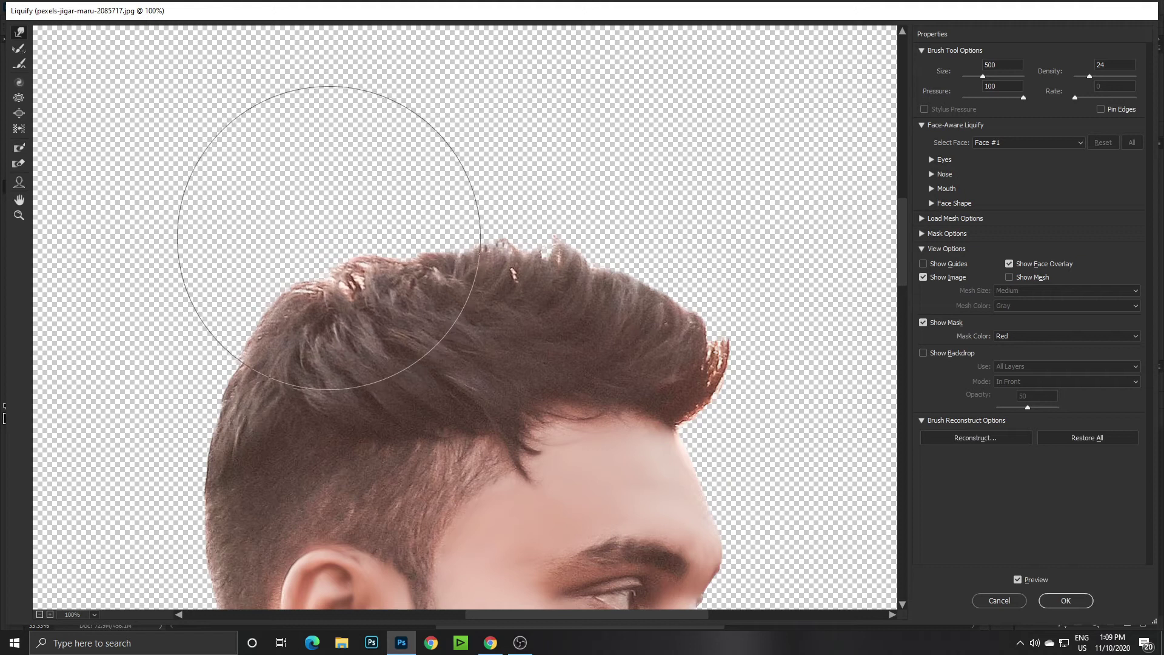
click(1083, 604)
Select Layer 1 and sample a saturated yellow from the Diwali text glow.
drag(584, 394, 575, 391)
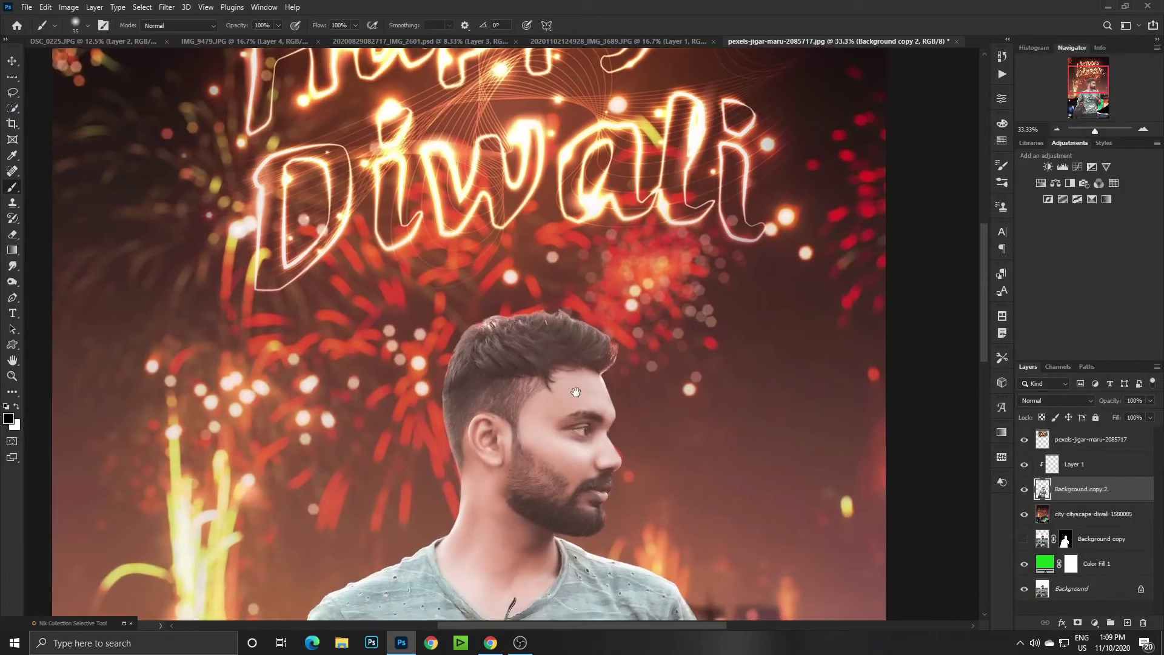
click(1059, 468)
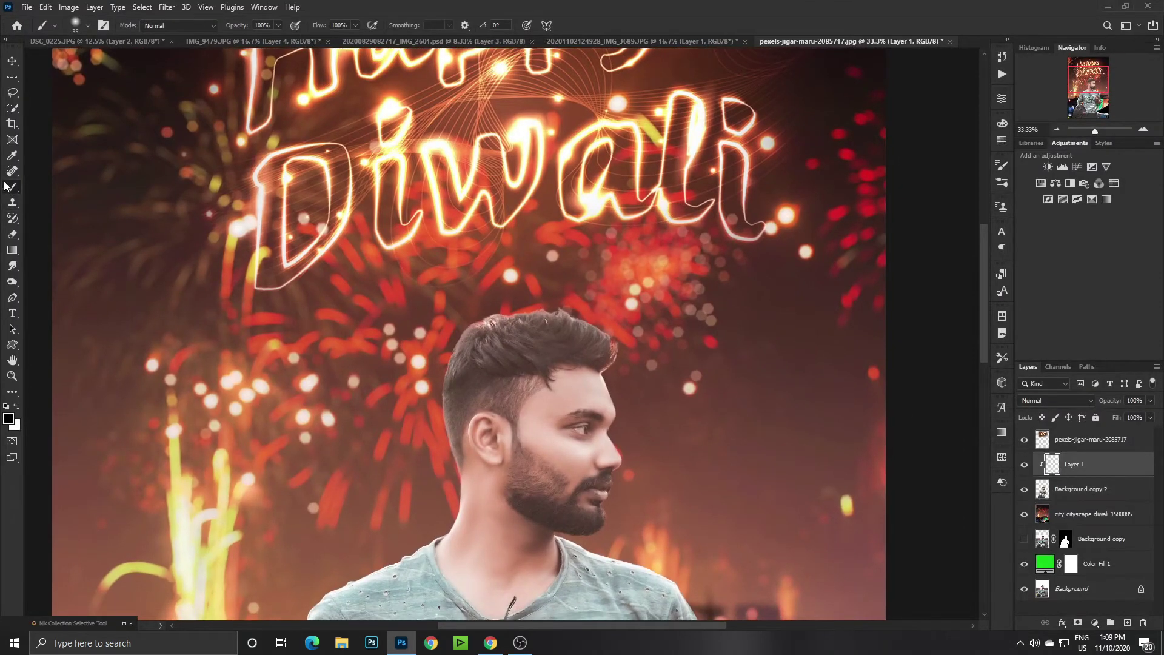
alt+click(582, 199)
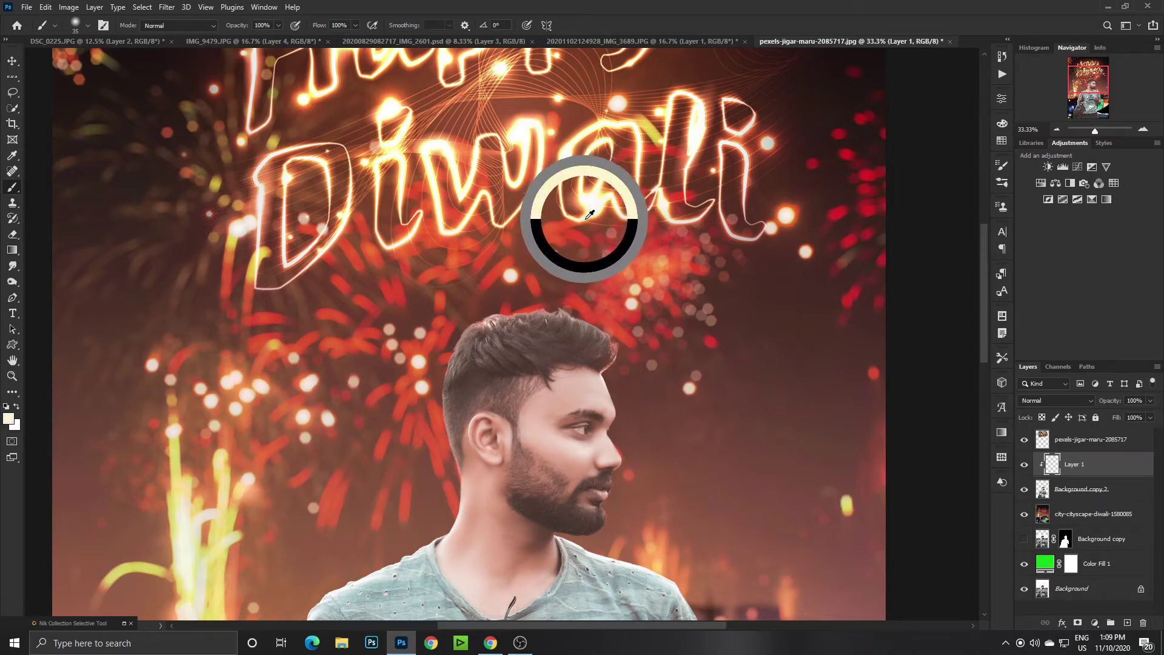
drag(586, 214, 590, 225)
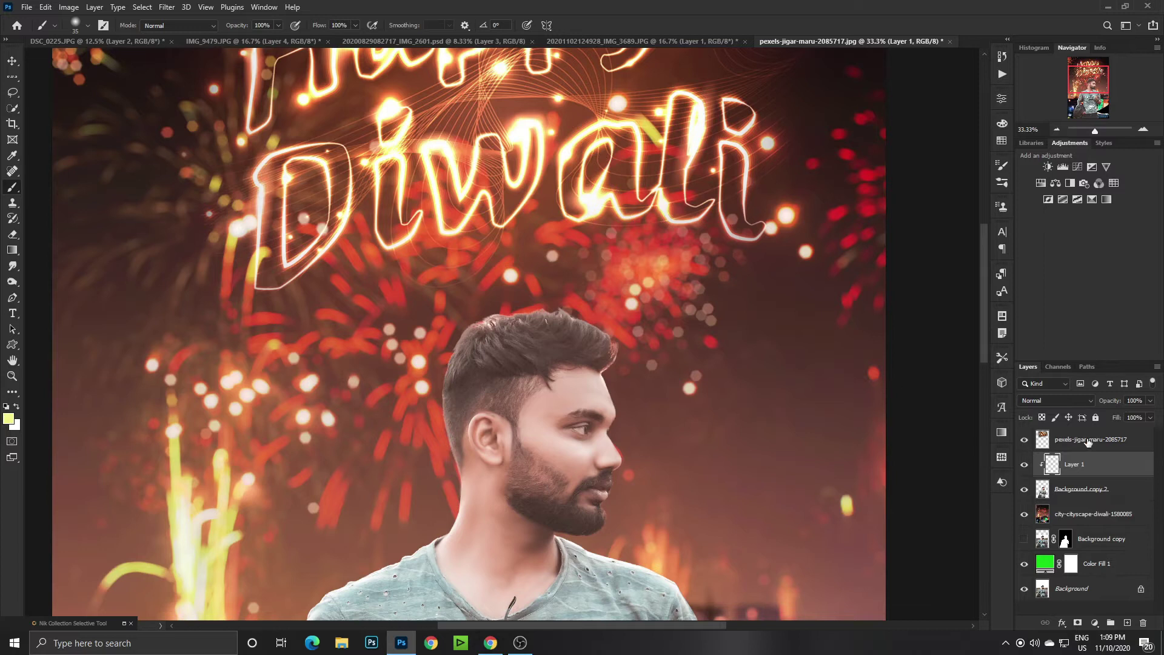
Set Layer 1 to Screen blending, testing and undoing a yellow stroke on the hair.
click(1071, 400)
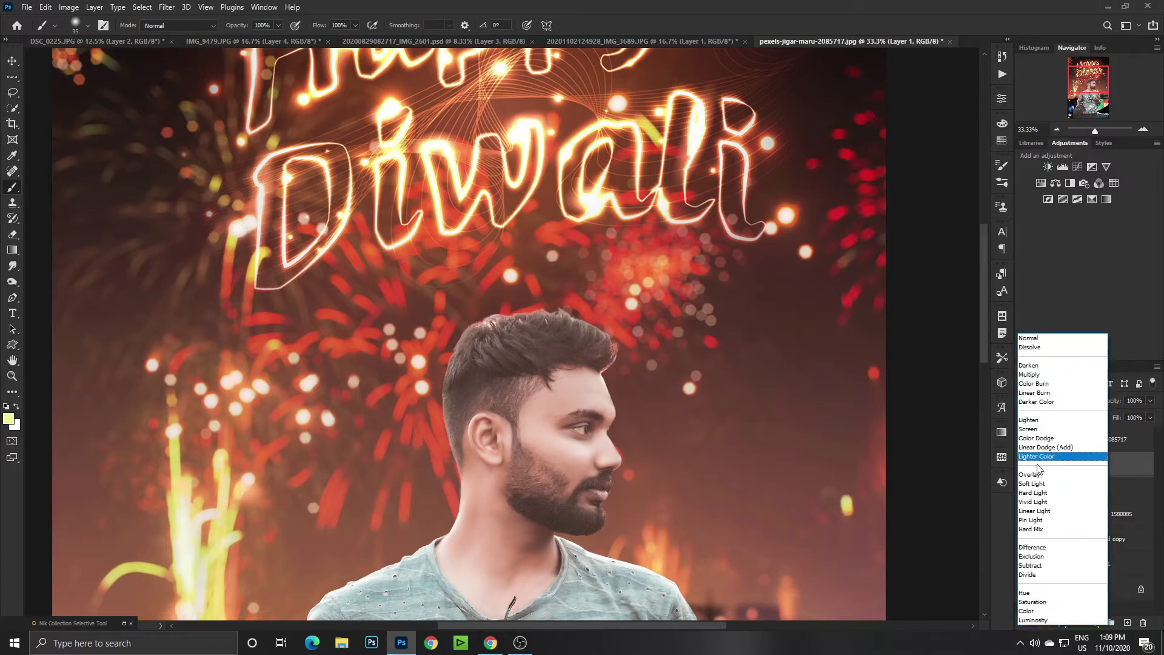
click(1030, 428)
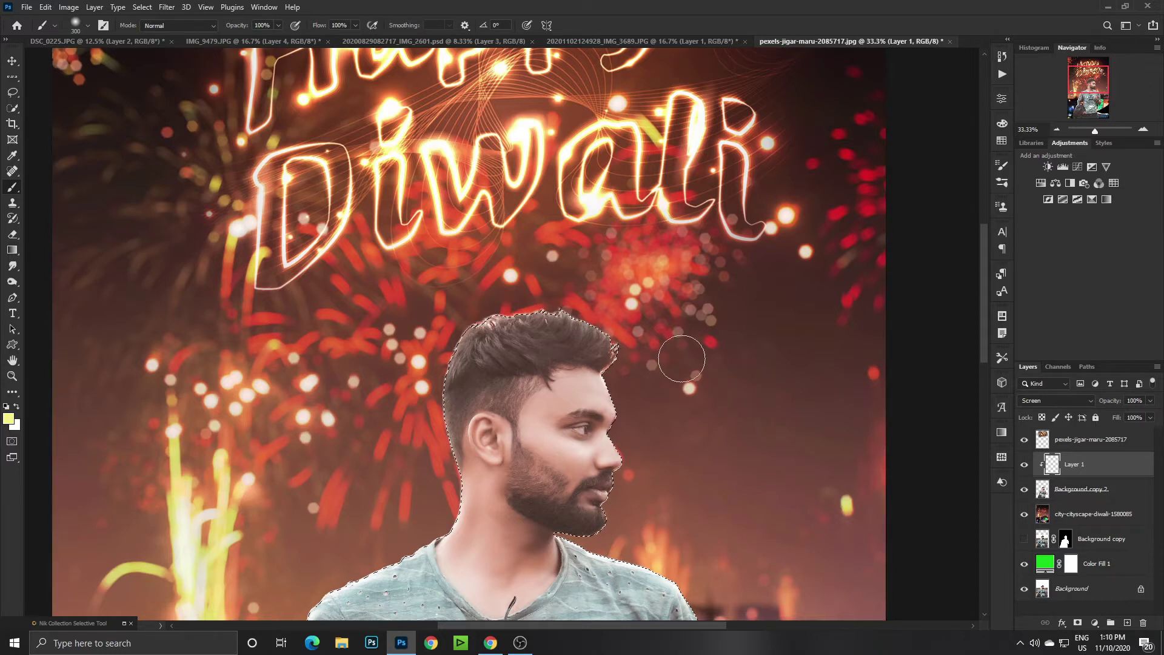
drag(636, 321, 542, 295)
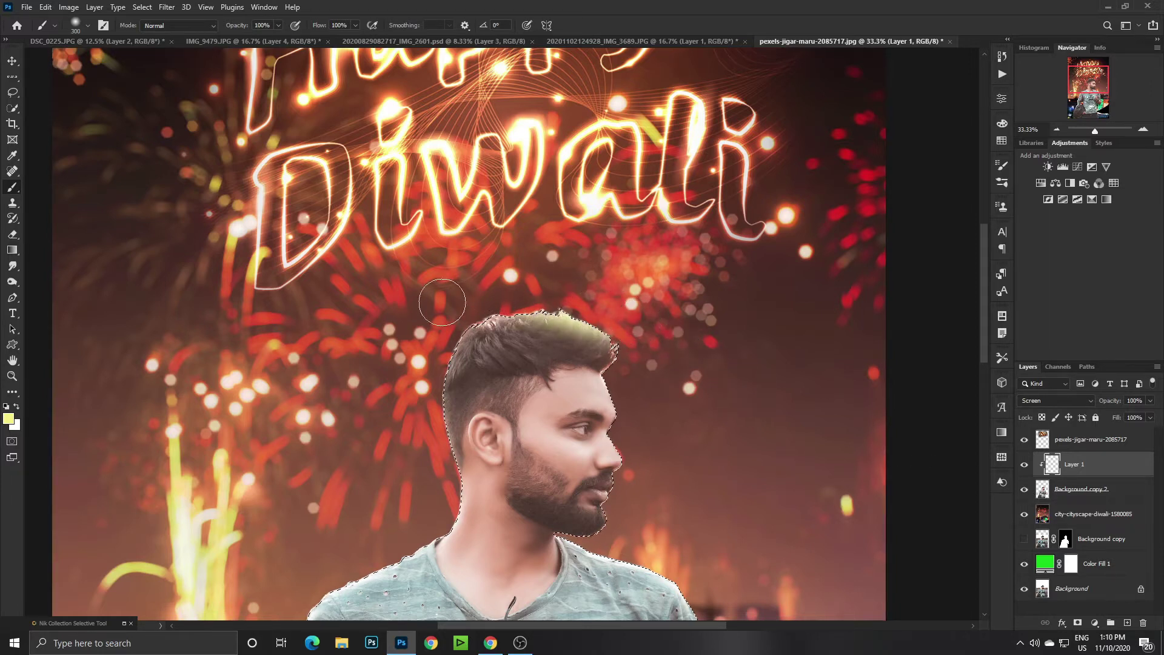
key(ctrl+z)
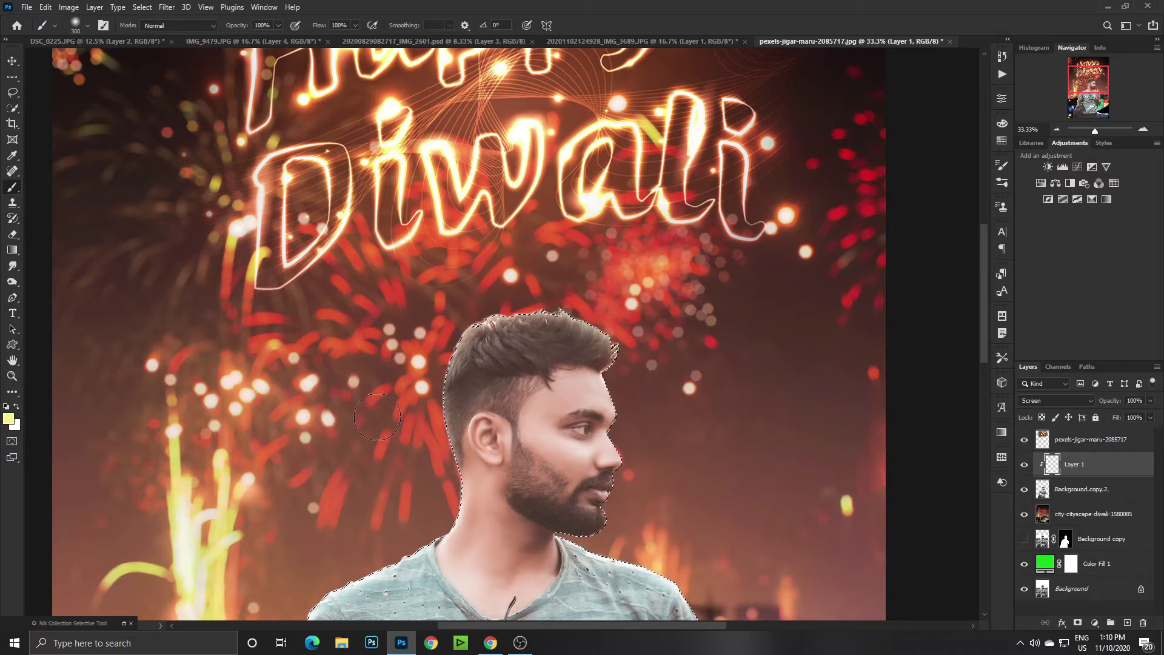
mouse_move(632, 395)
mouse_down()
mouse_move(615, 279)
mouse_move(548, 212)
mouse_up()
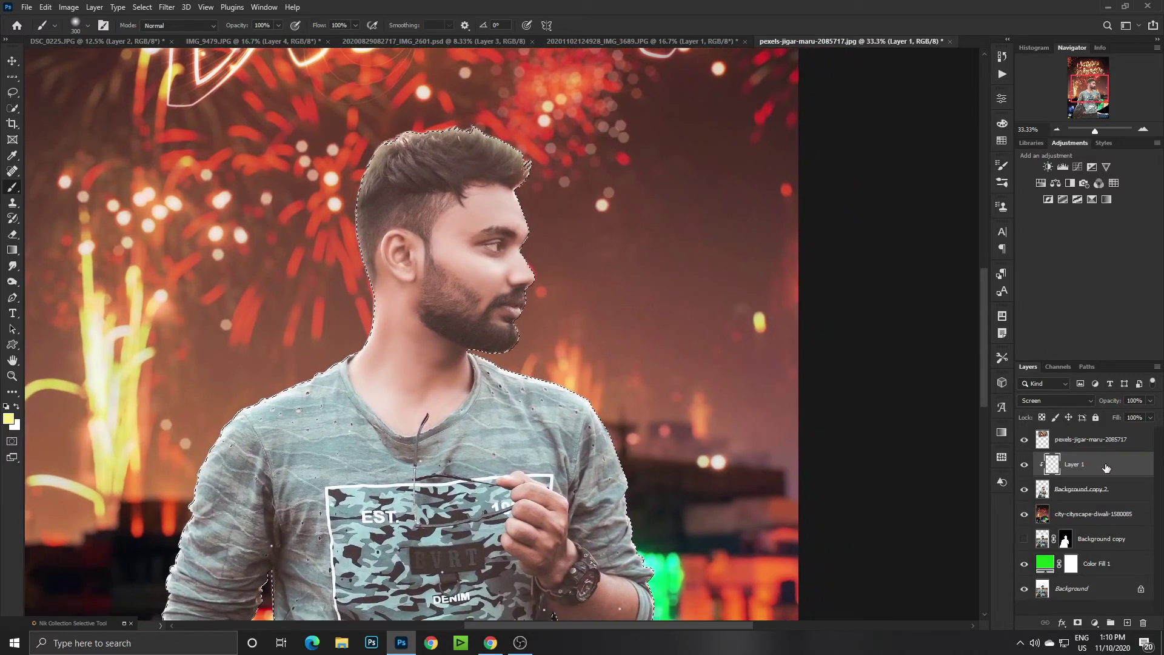
Add a new Layer 2 clipped to the man's layers.
key(ctrl+j)
right_click(1095, 467)
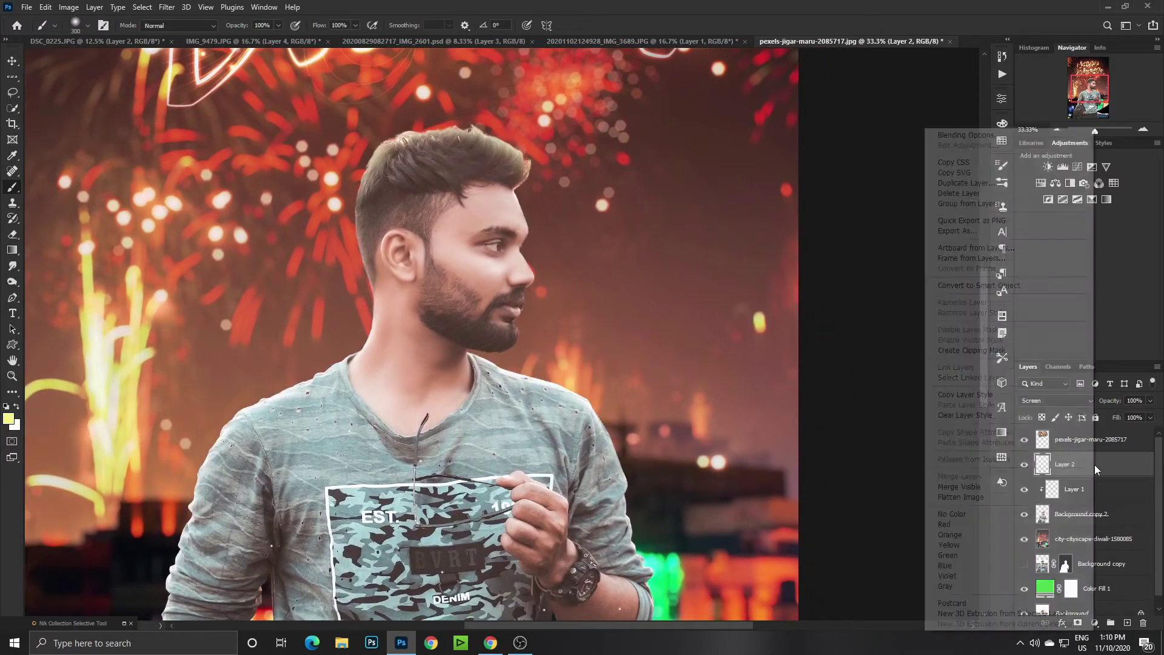
click(981, 351)
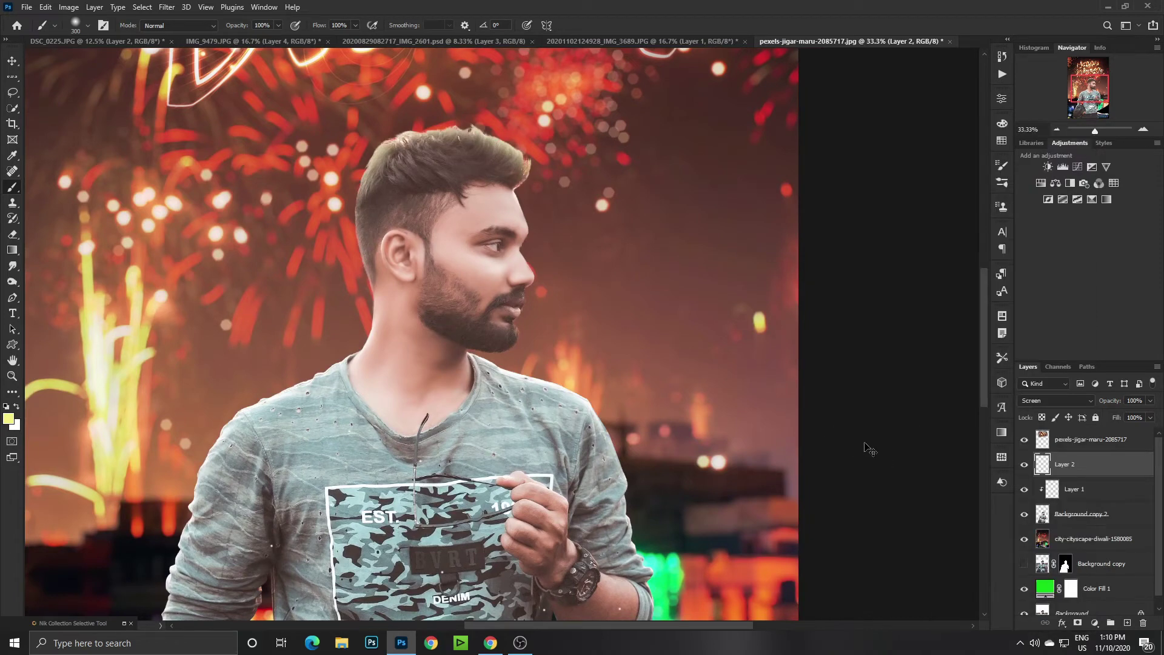
click(1126, 620)
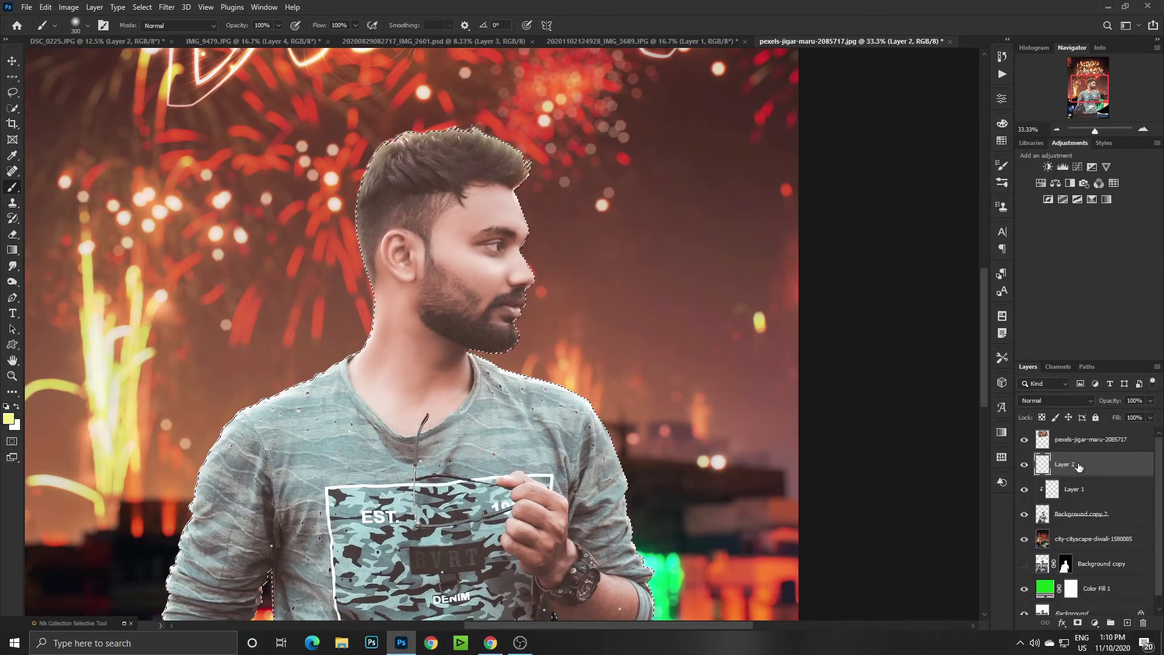
right_click(1075, 464)
click(965, 350)
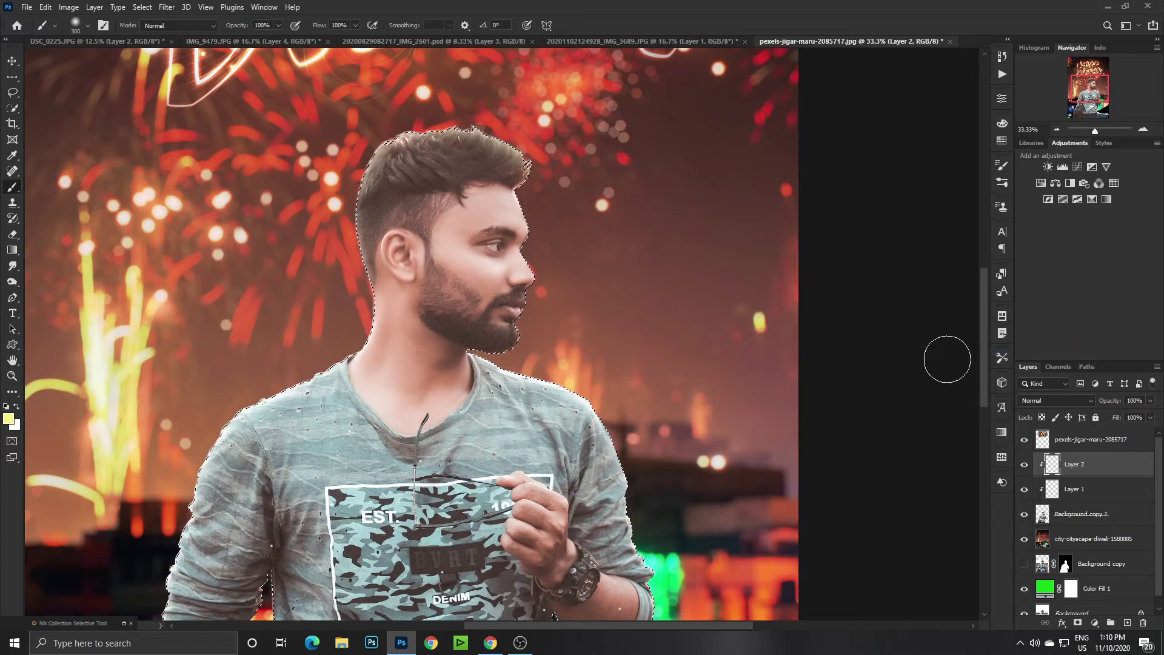
Sample orange from the fireworks background and set Layer 2 to Screen blending.
alt+click(580, 357)
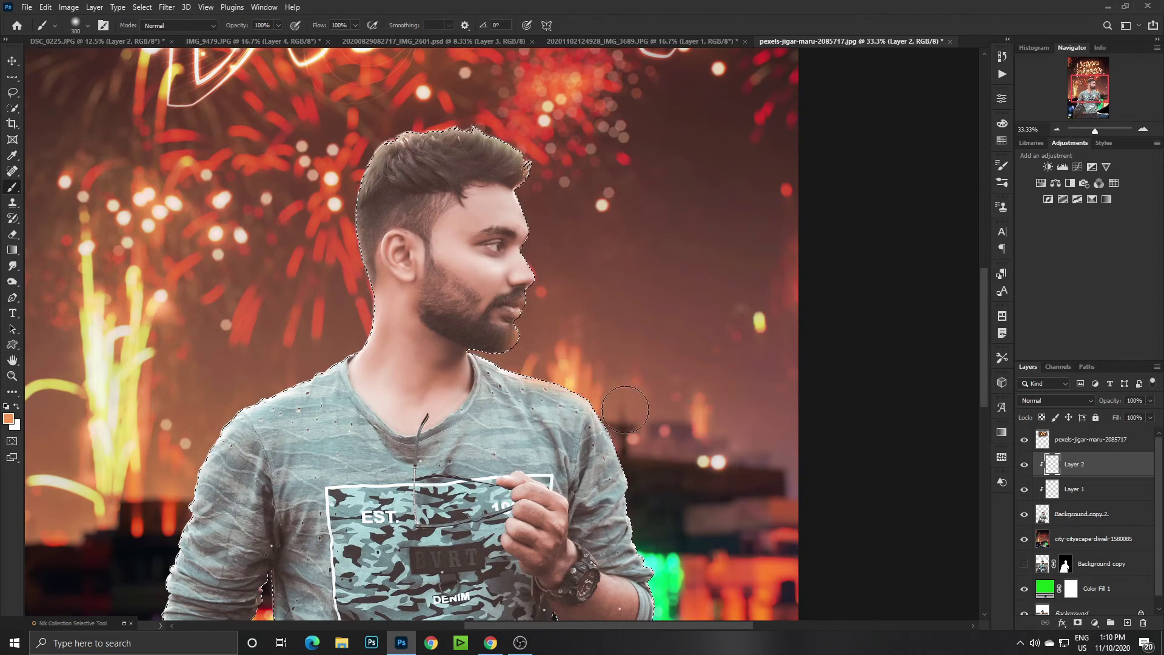
click(1058, 400)
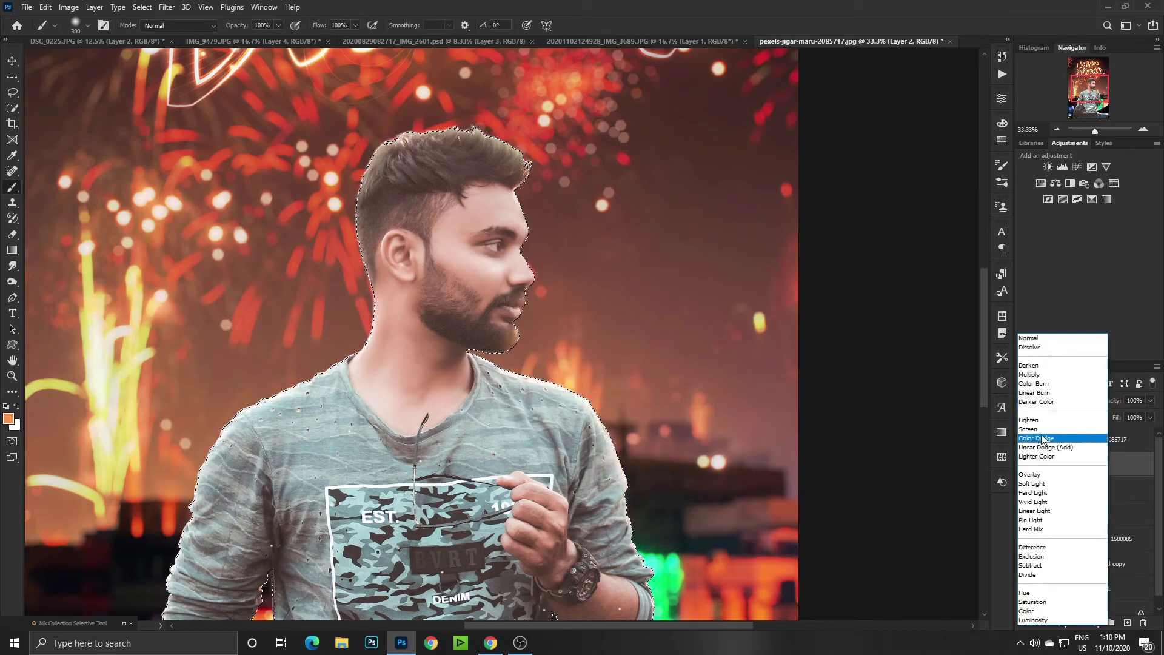
click(1056, 432)
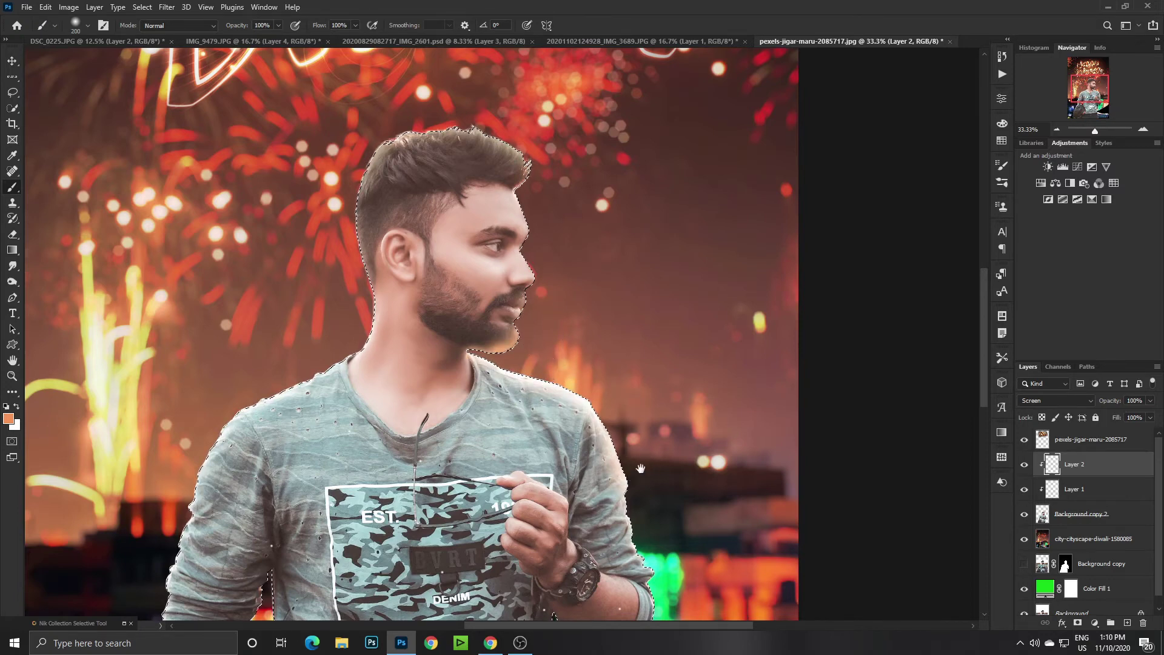
drag(641, 468, 624, 371)
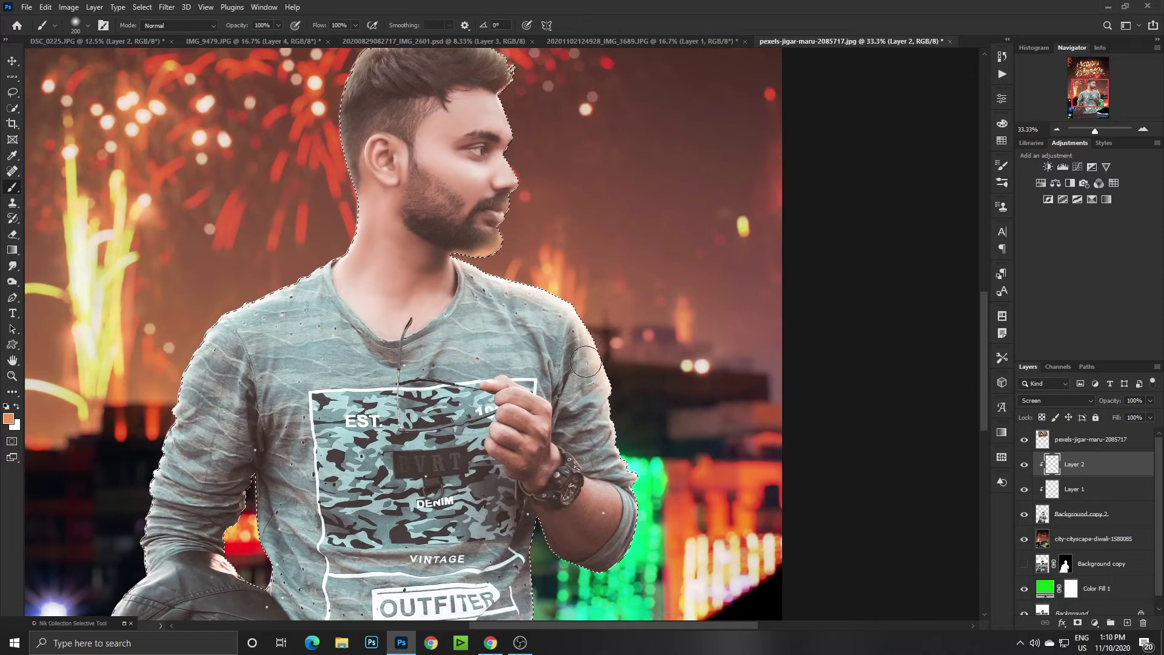
Switch to the Eraser and resize it for trimming the orange glow.
key(e)
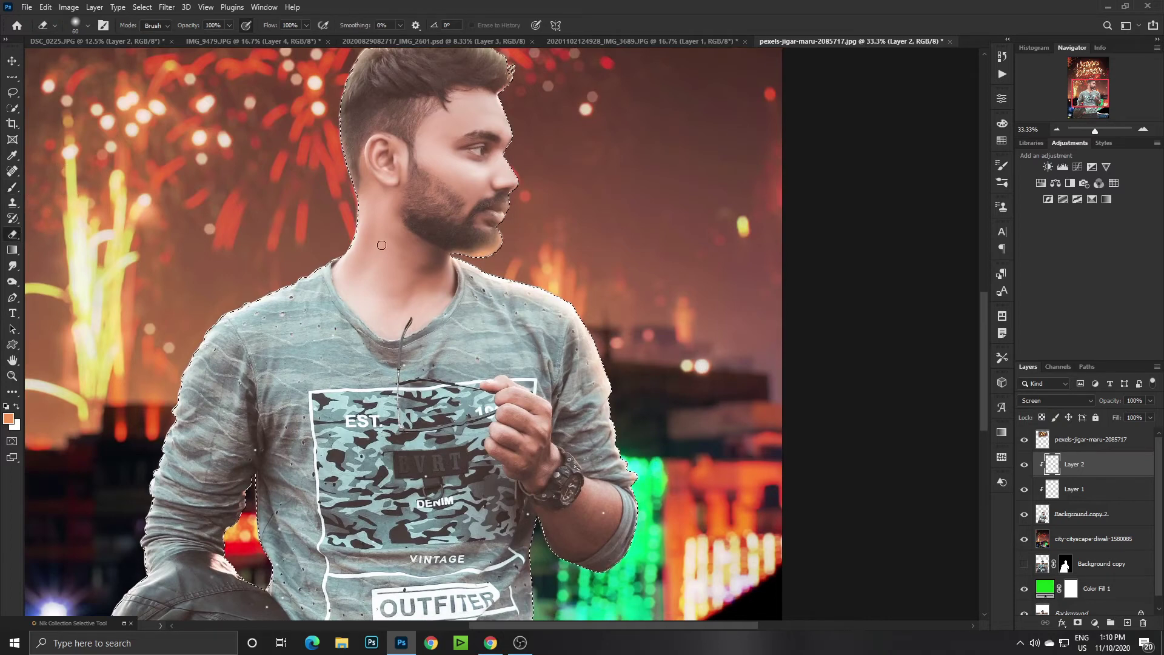
key(bracketright)
key(bracketright)
key(bracketright)
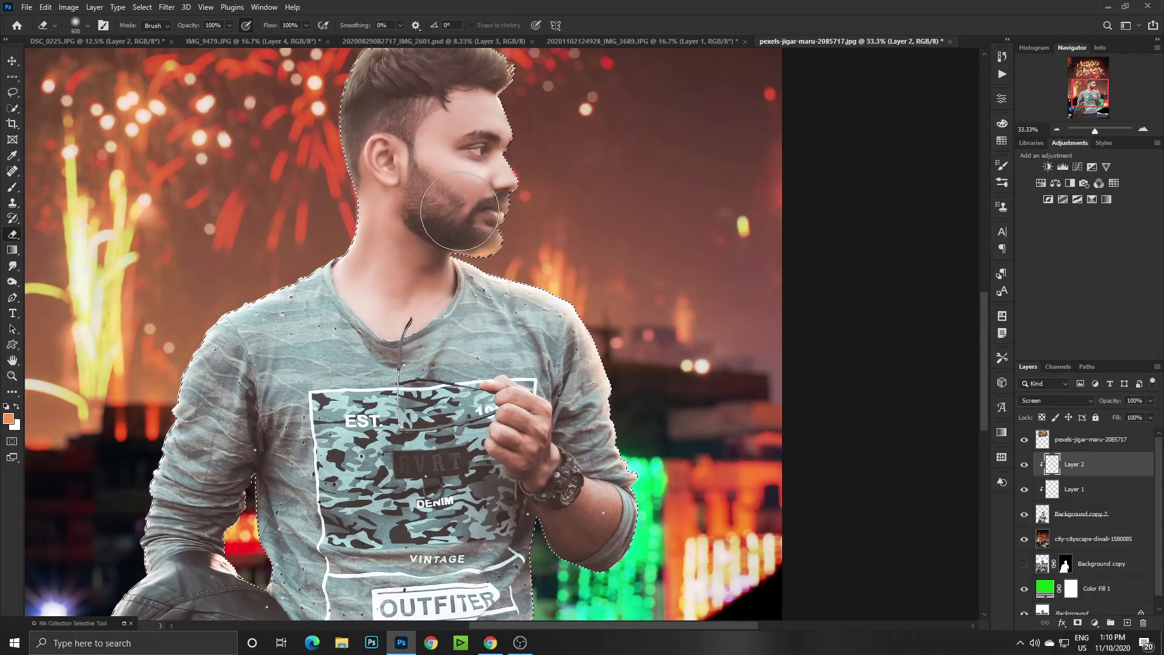
key(bracketleft)
key(bracketleft)
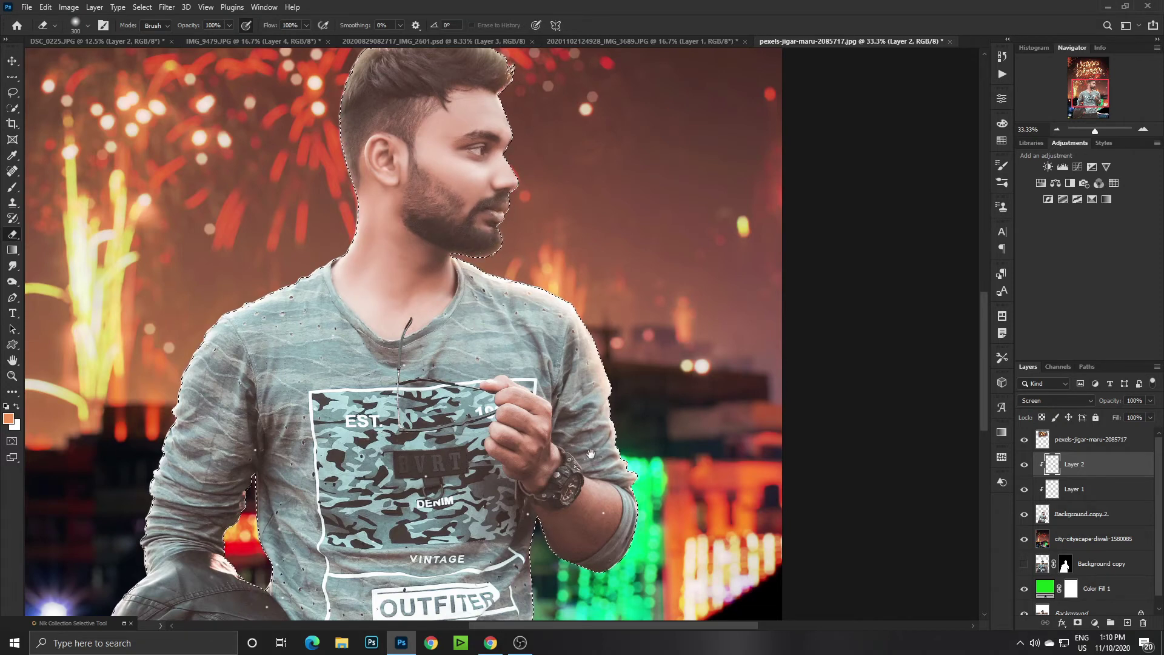
drag(590, 453, 552, 286)
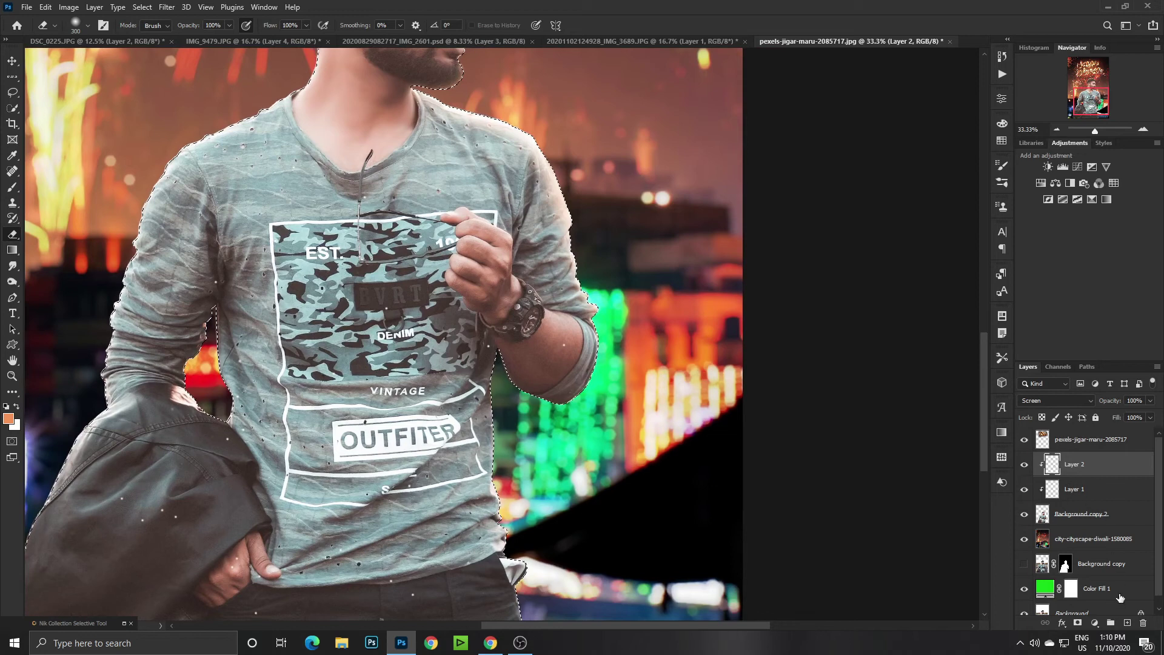
Add a Layer 3 clipped to the man and set to Screen blending.
click(1127, 623)
right_click(1093, 460)
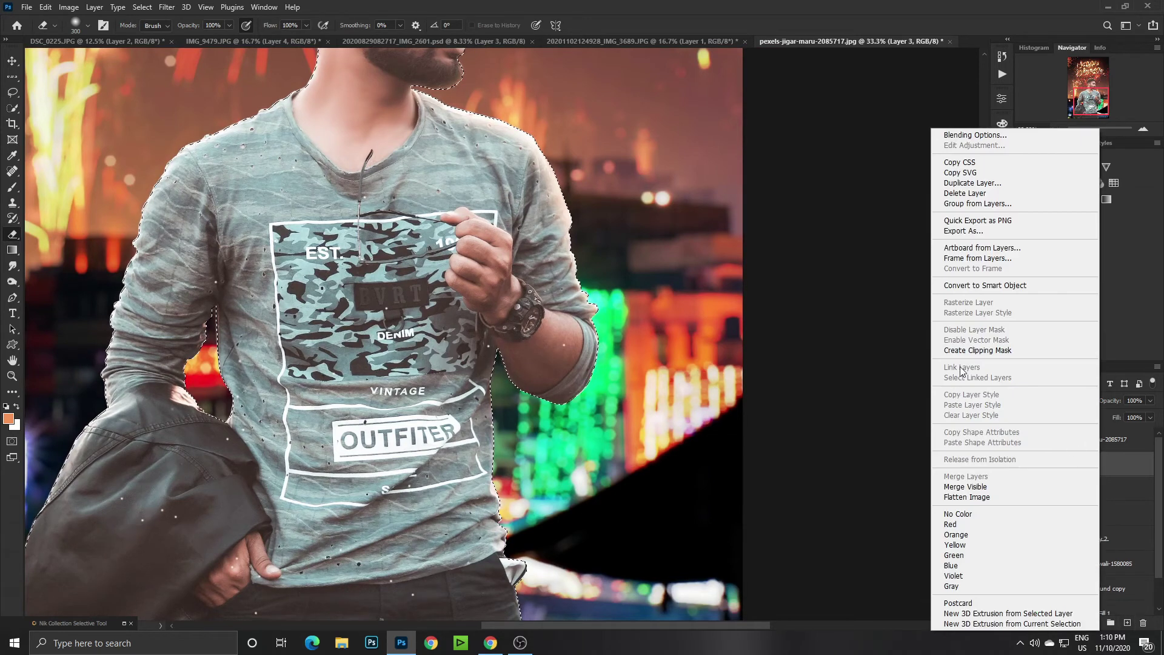
click(978, 350)
click(1054, 402)
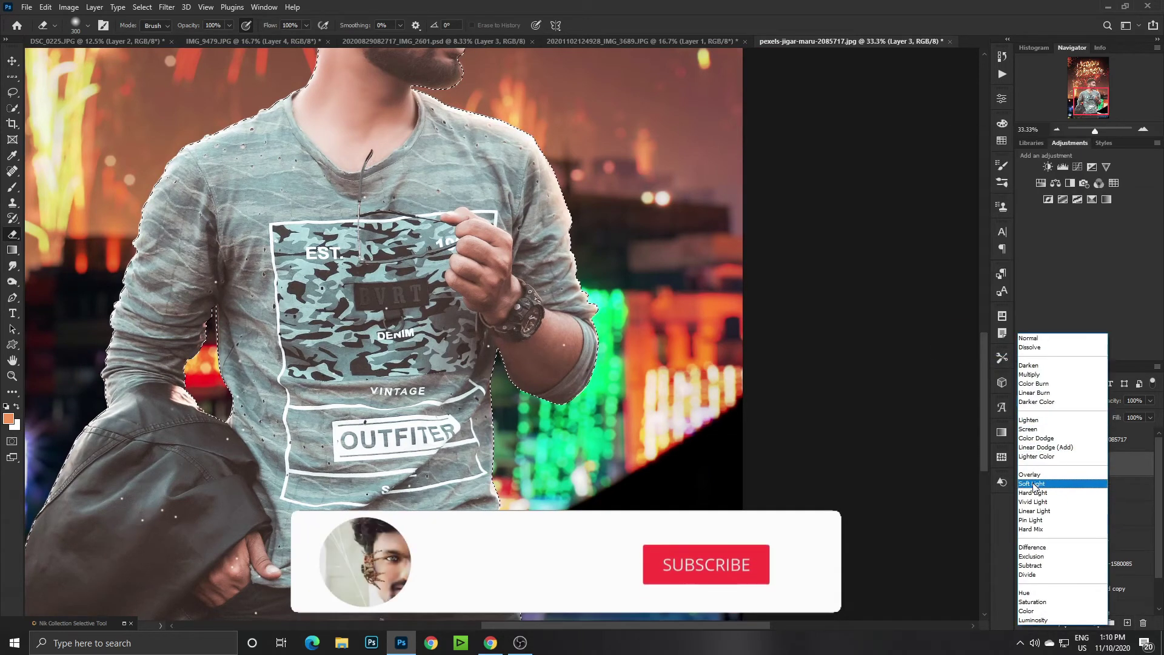
click(1029, 428)
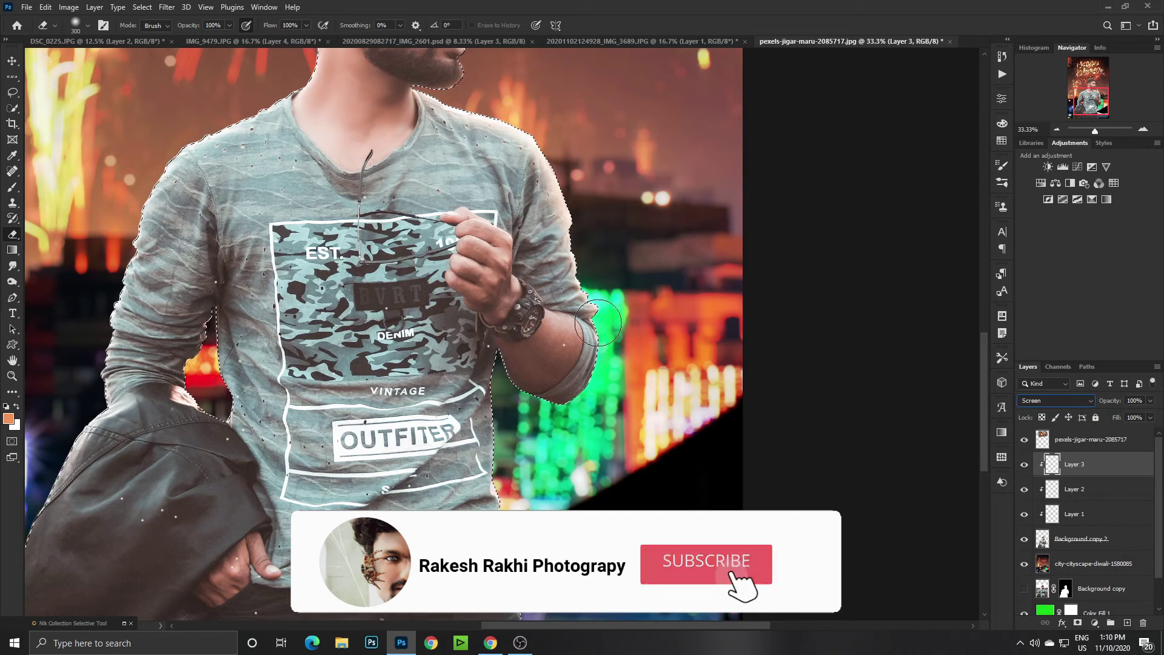
Sample bright green from the lights and paint glow along the right arm's edge.
click(11, 187)
alt+click(623, 295)
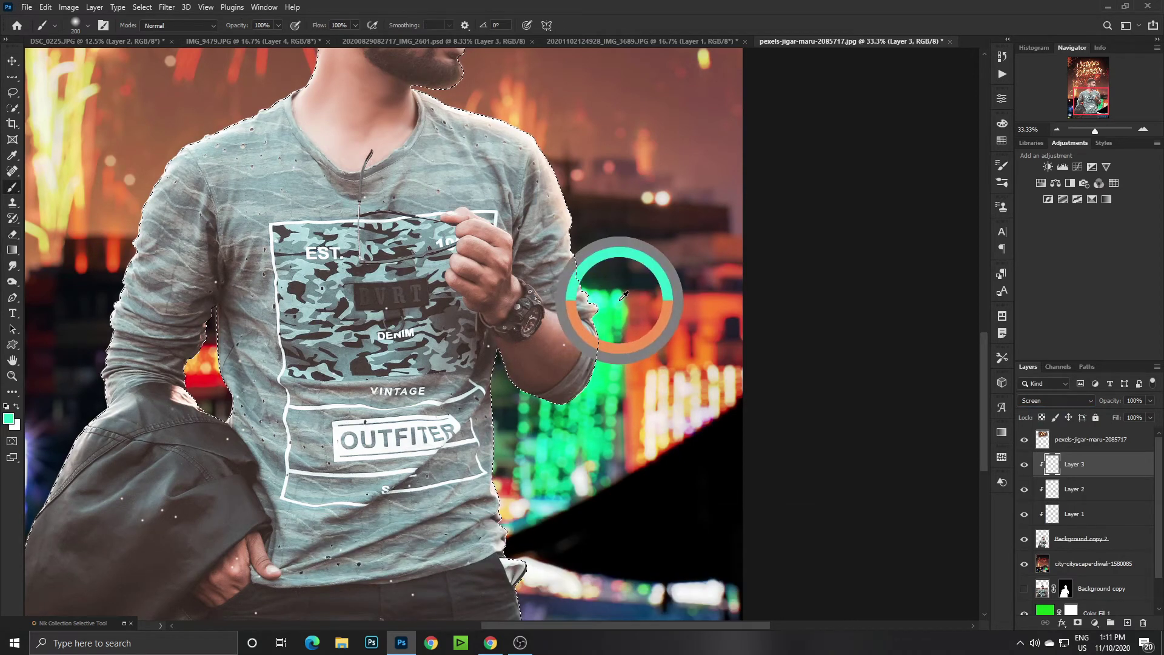
drag(622, 295, 619, 306)
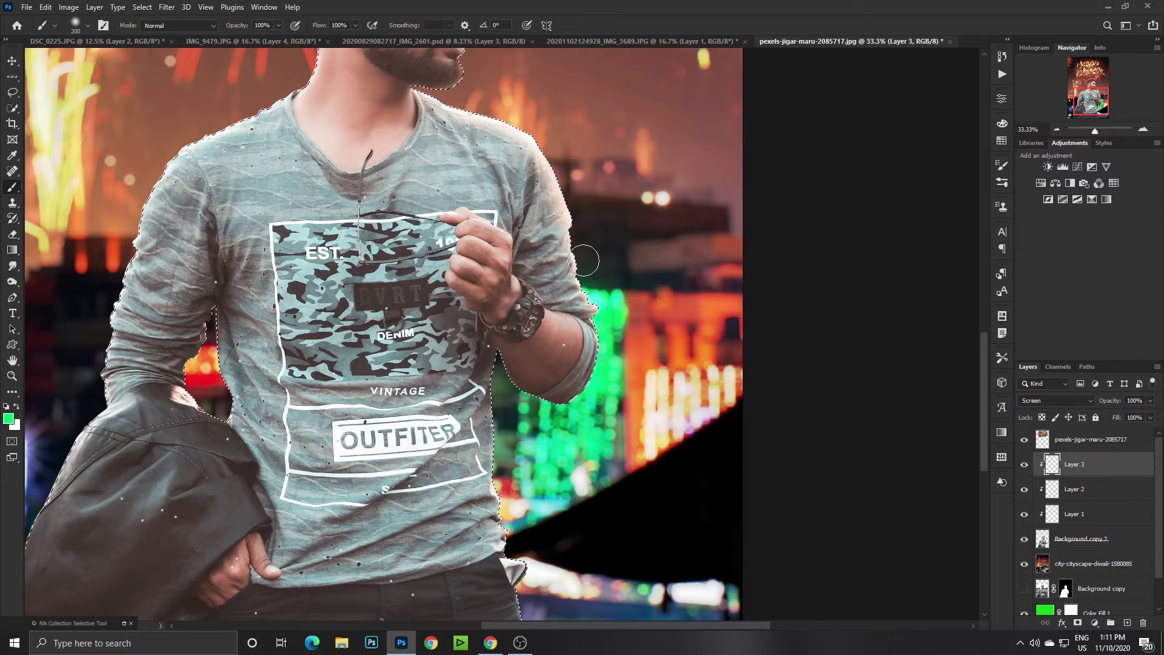
key(bracketright)
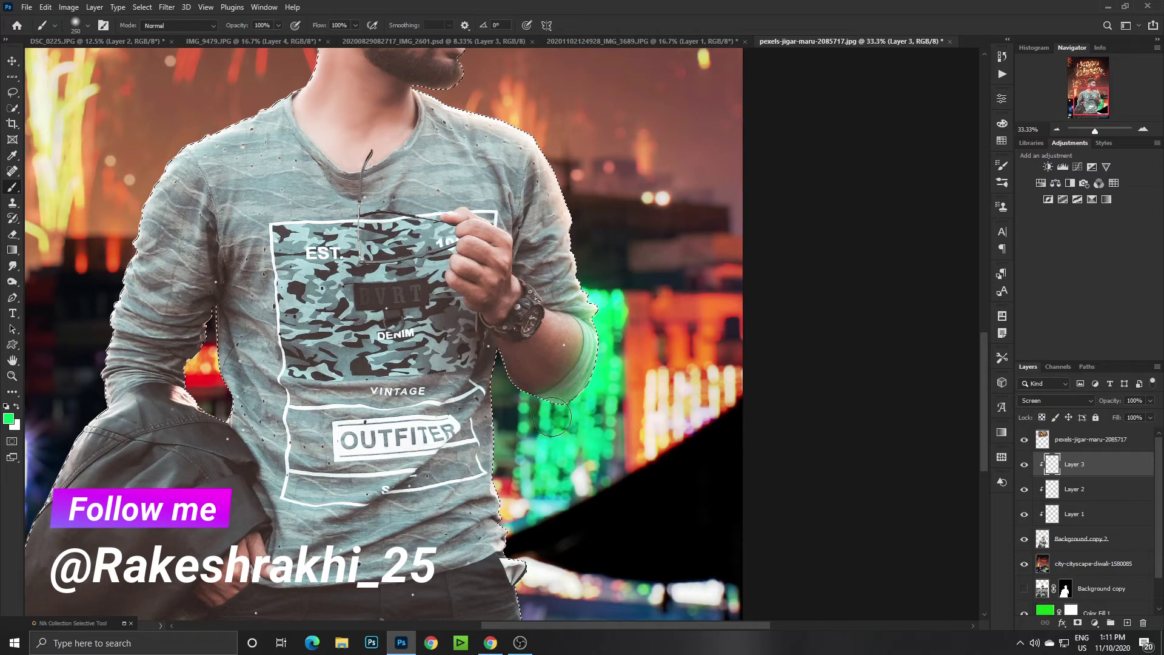
drag(519, 399, 504, 364)
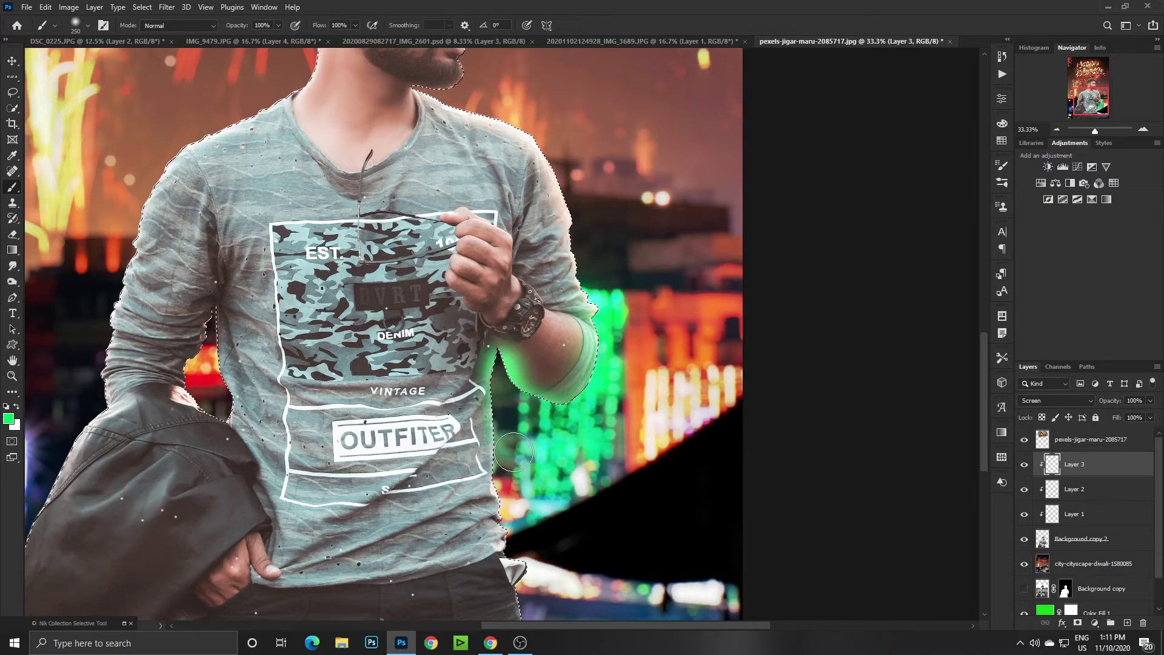
Paint green glow along the lower shirt edge and lower Layer 3 to 55% opacity.
scroll(519, 420, down, 3)
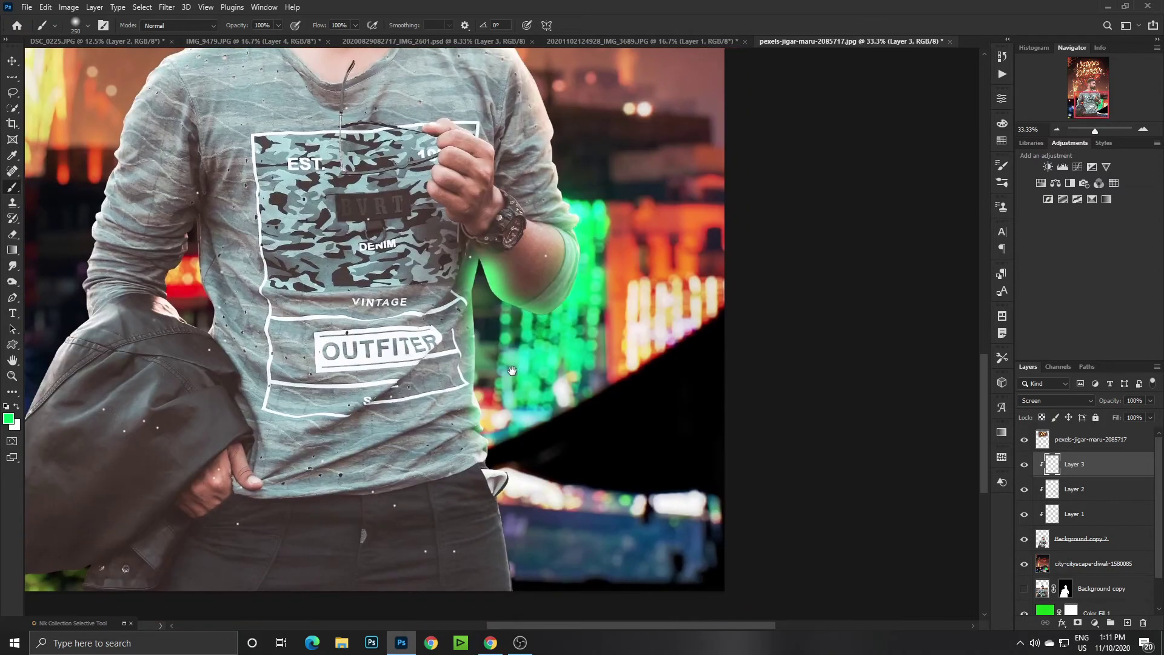
key(bracketright)
key(bracketright)
key(bracketright)
drag(498, 467, 529, 510)
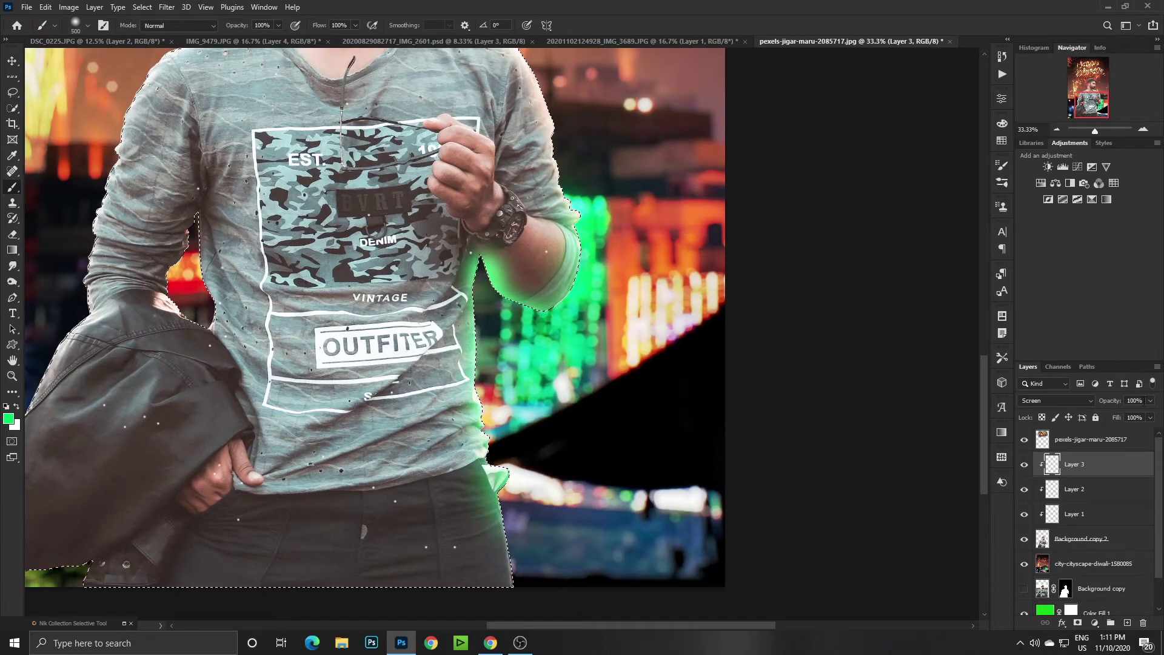
drag(1149, 400, 1127, 412)
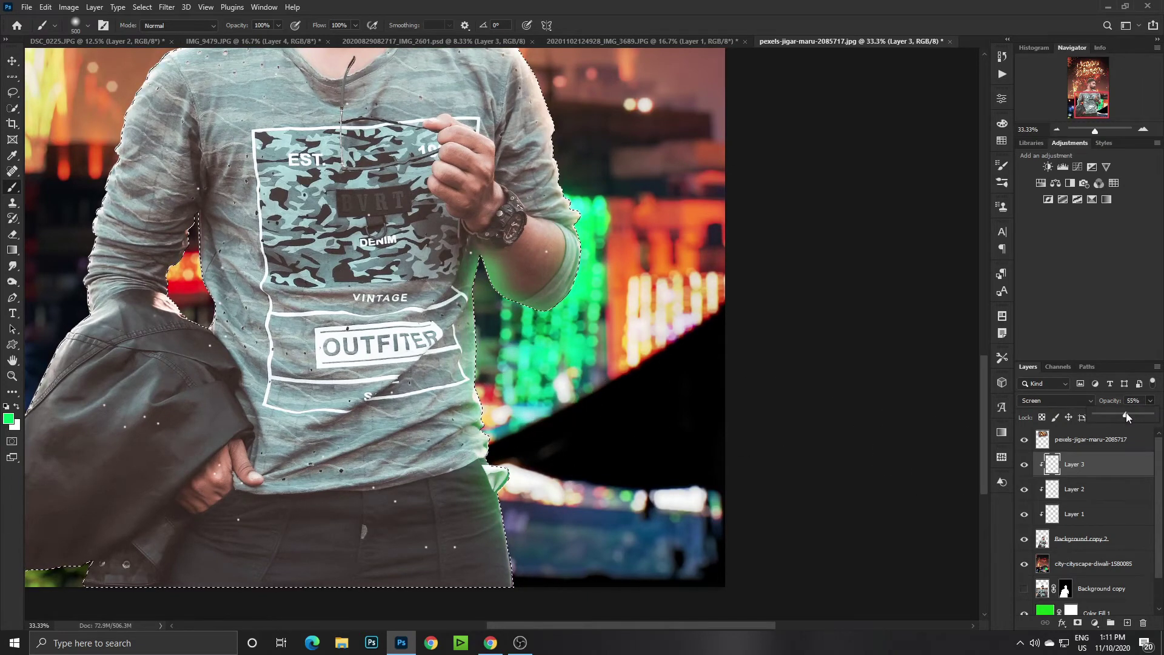
click(1127, 622)
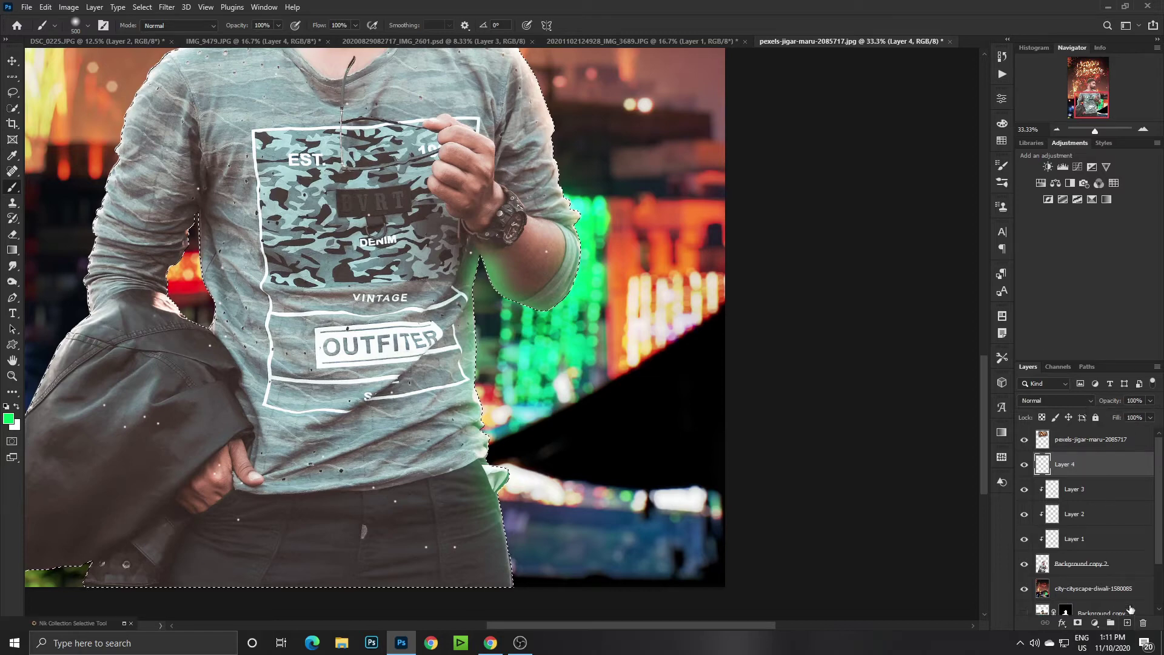
Clip Layer 4 to the man, set it to Screen, and sample a dark blue.
right_click(1091, 464)
click(975, 350)
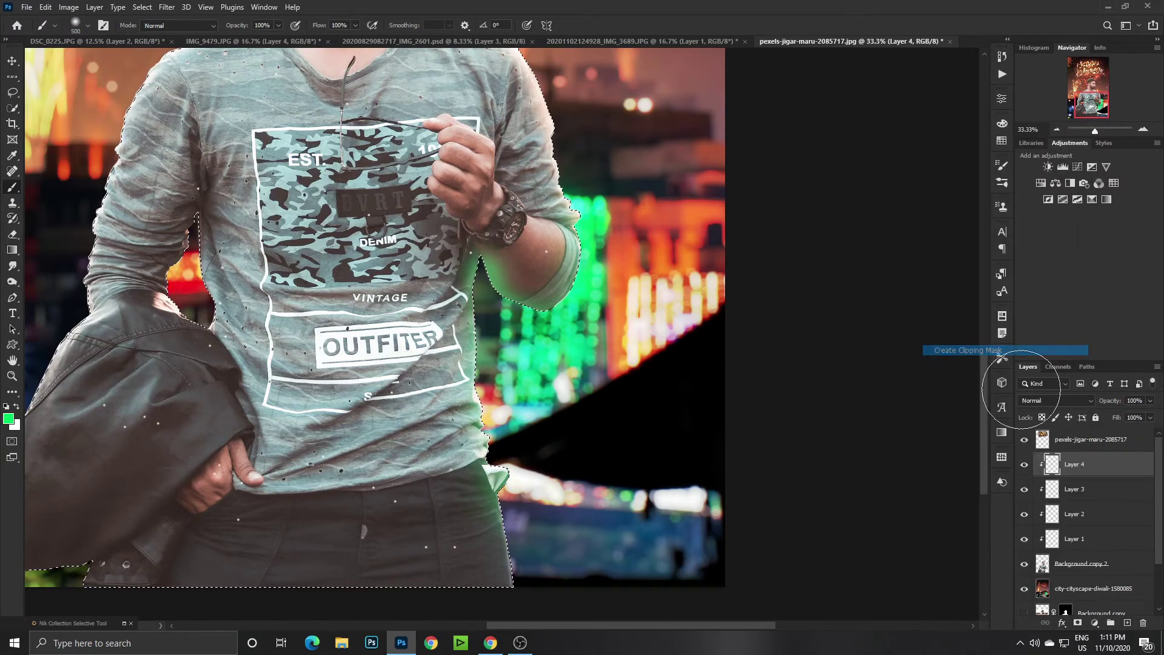
click(1056, 400)
click(1043, 427)
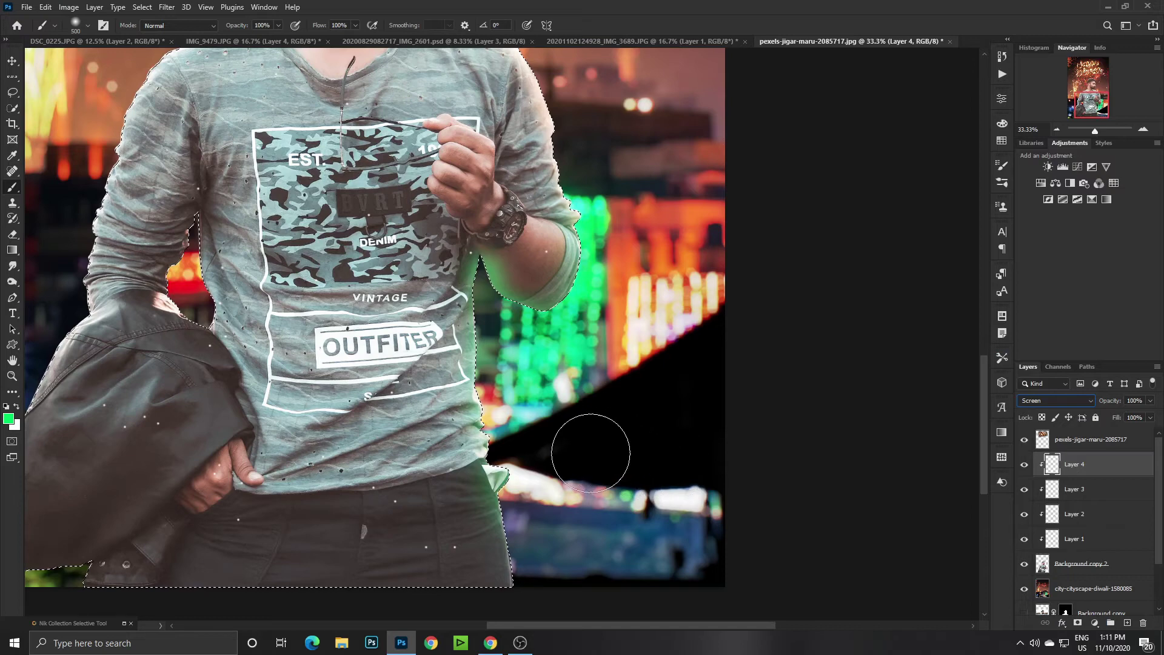
alt+click(603, 507)
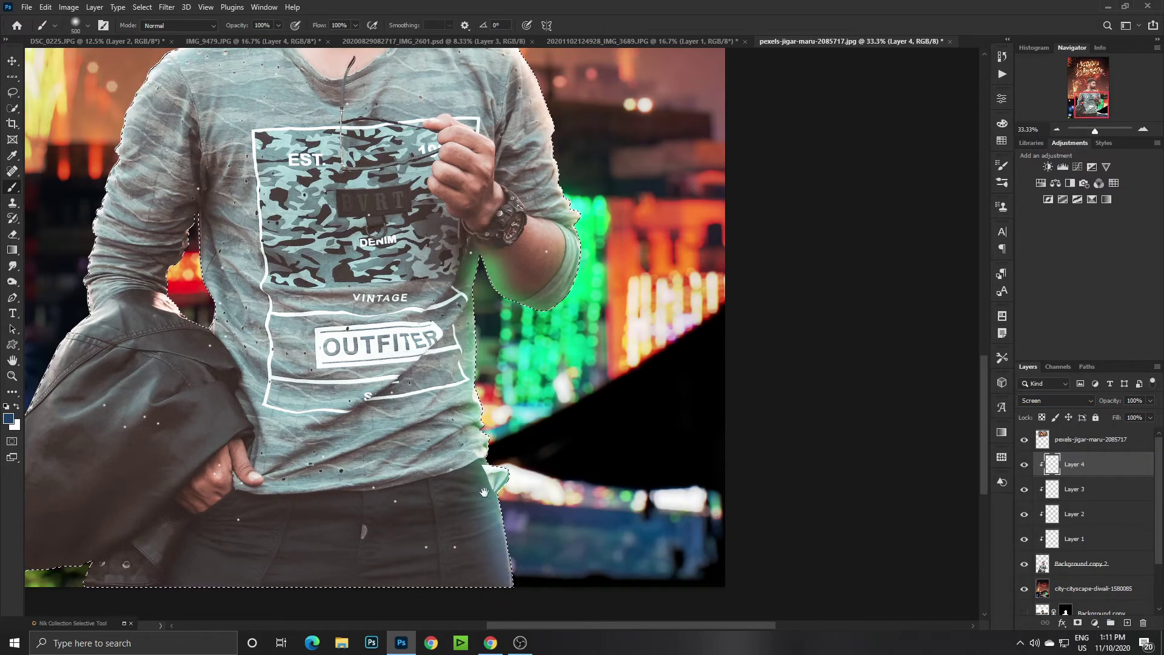
scroll(539, 530, down, 3)
scroll(679, 377, left, 5)
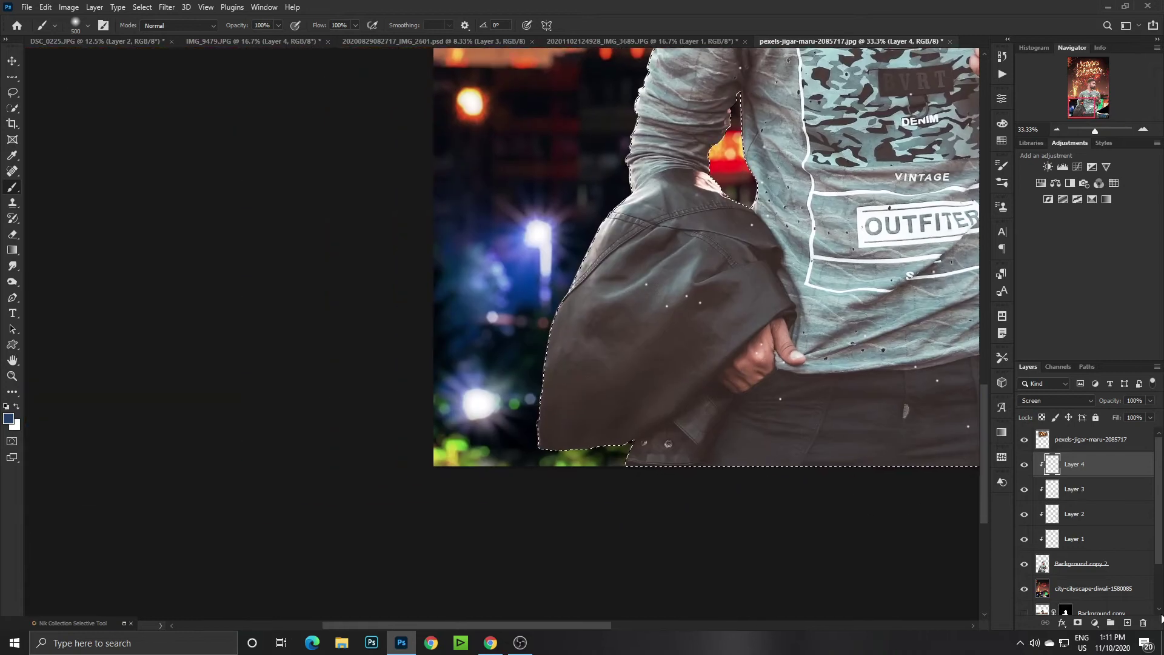
Add Layer 5 in Screen mode and sample blue from the background bokeh.
click(1128, 622)
right_click(1086, 464)
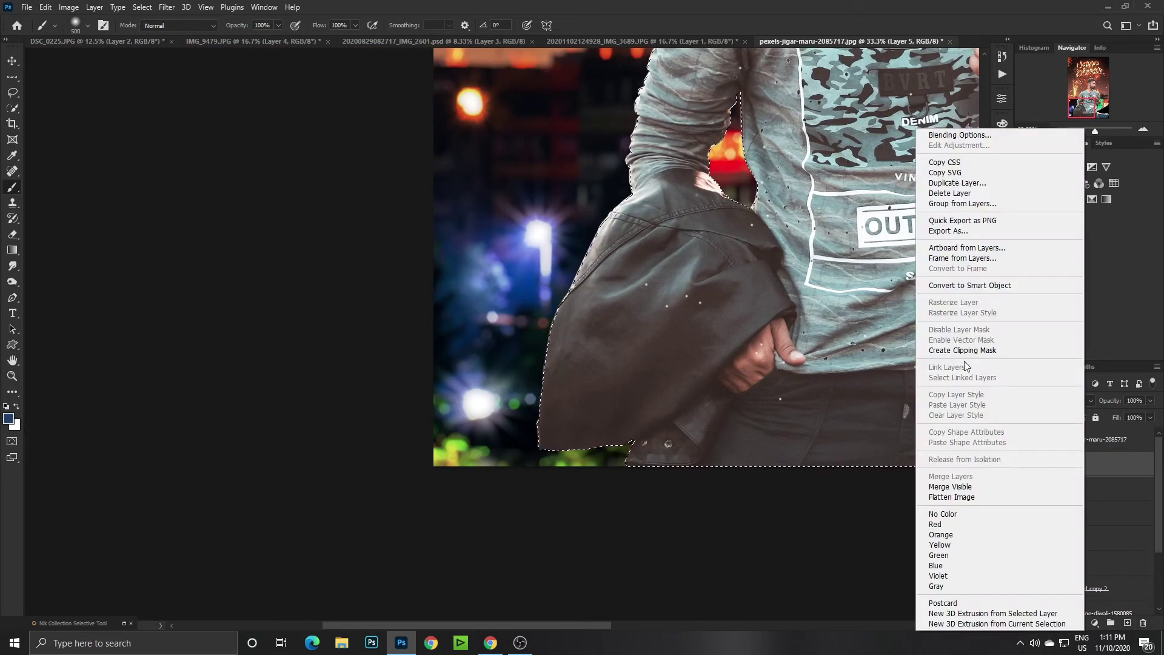
key(Escape)
click(1040, 399)
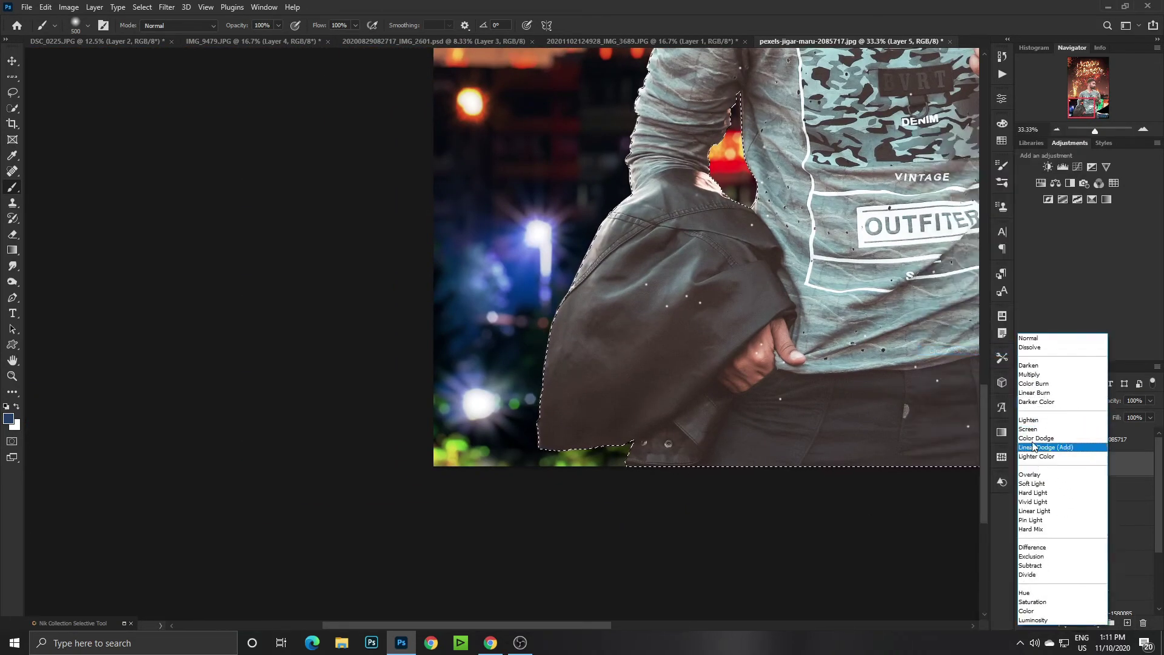
click(1031, 429)
alt+click(511, 295)
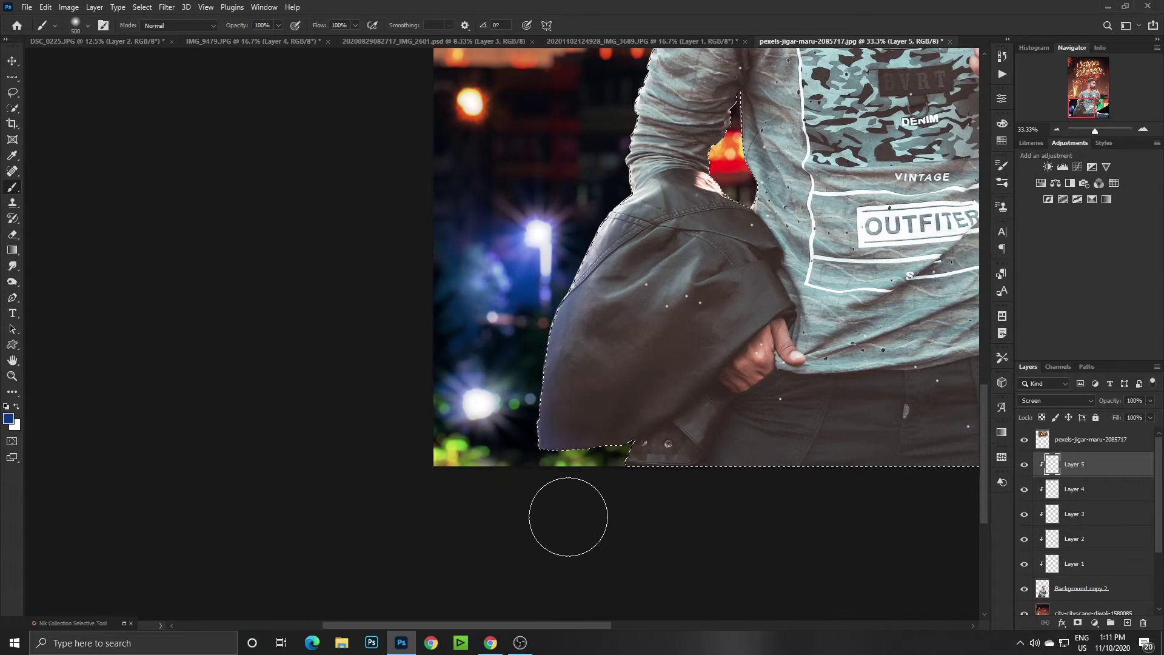
drag(563, 356, 414, 485)
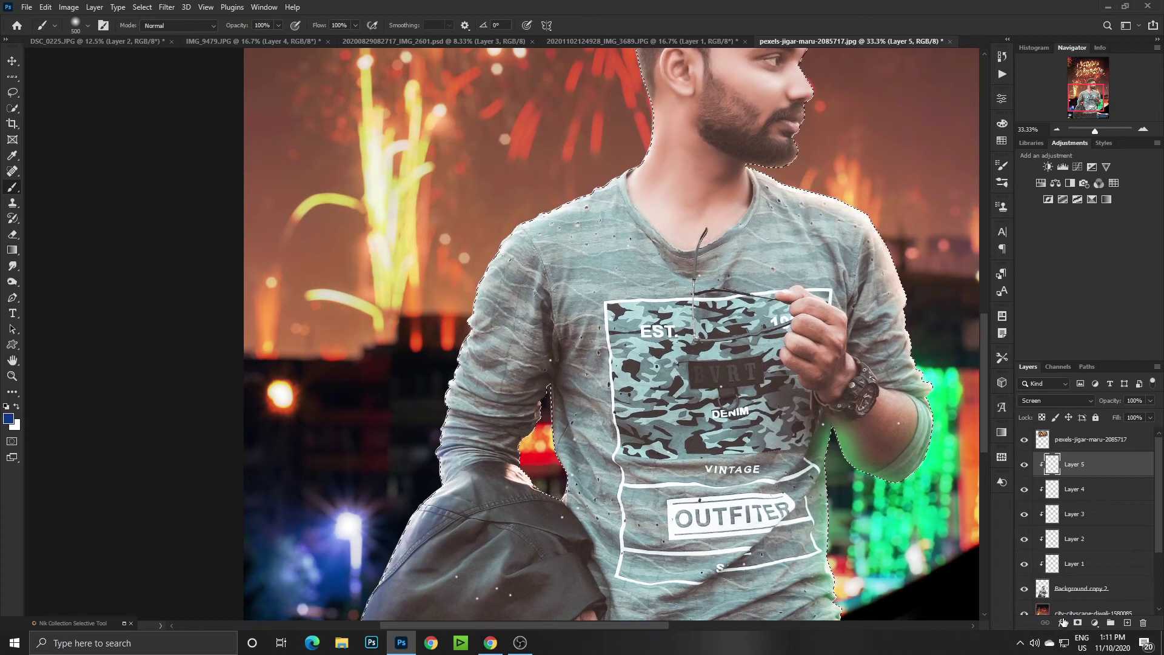
Add Layer 6 clipped to the man in Screen mode, with red sampled from the fireworks.
click(1127, 622)
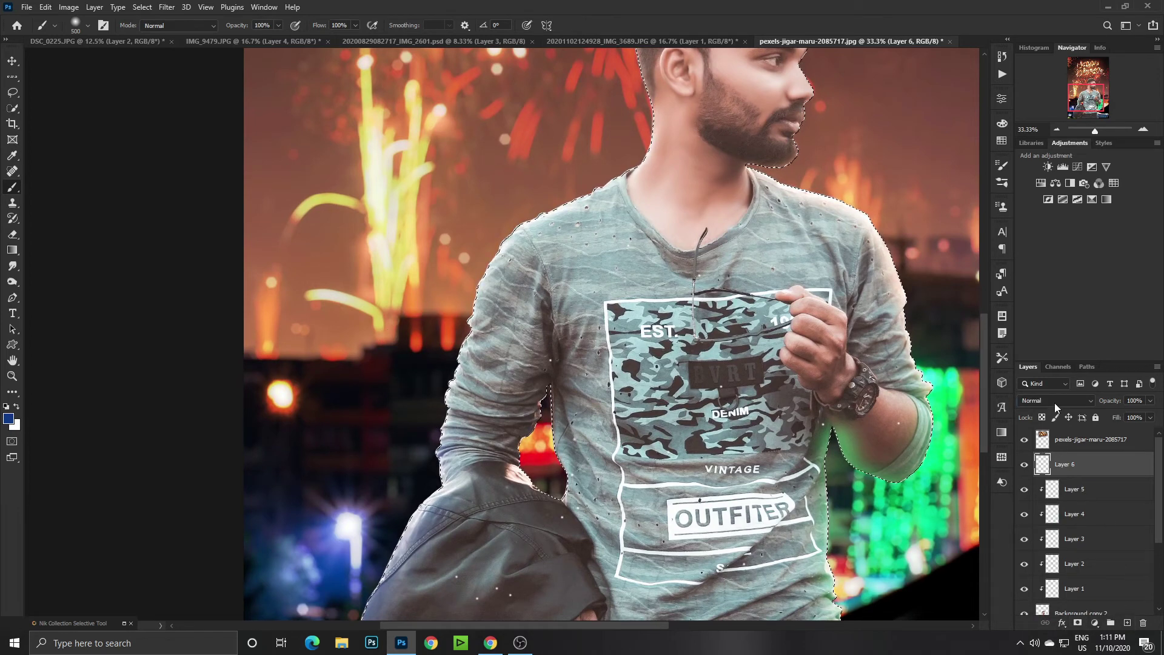
click(1054, 402)
click(1055, 431)
right_click(1099, 465)
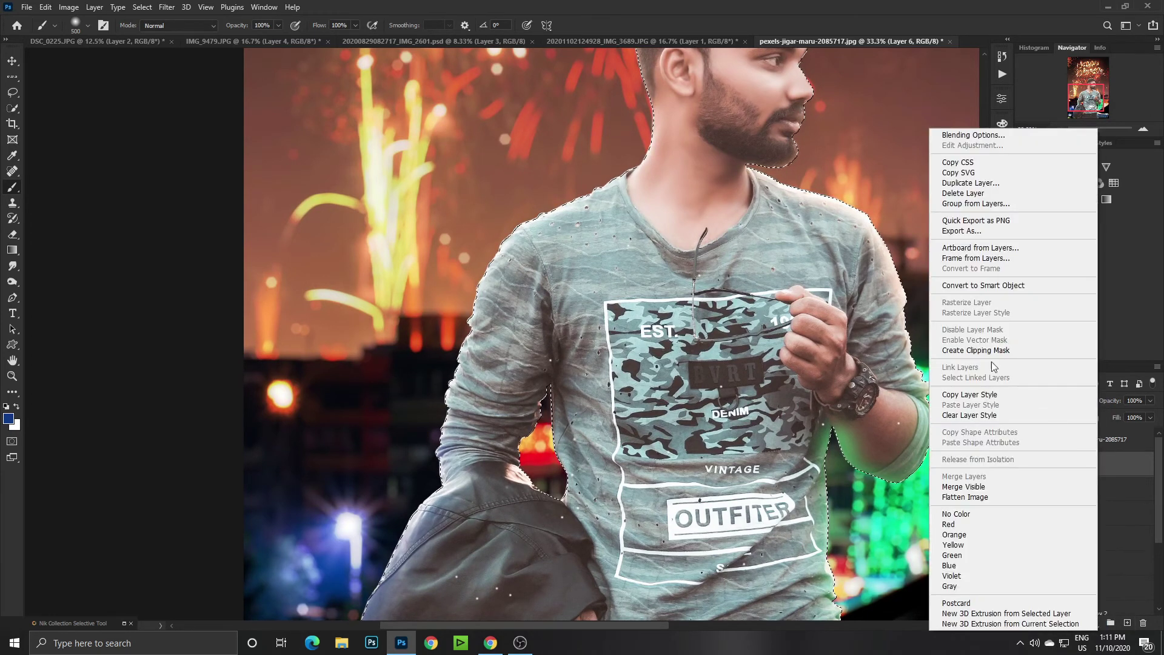
click(976, 350)
alt+click(425, 341)
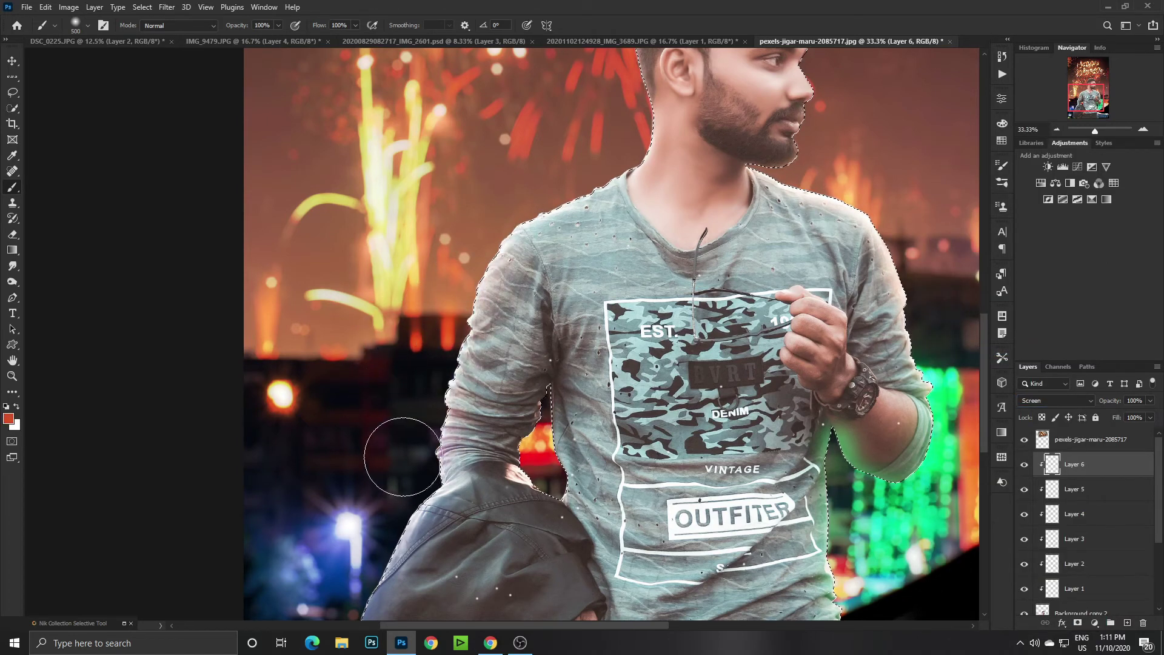
Compare Layer 6's red light across the full composition and reselect Background copy 2.
drag(434, 292, 407, 376)
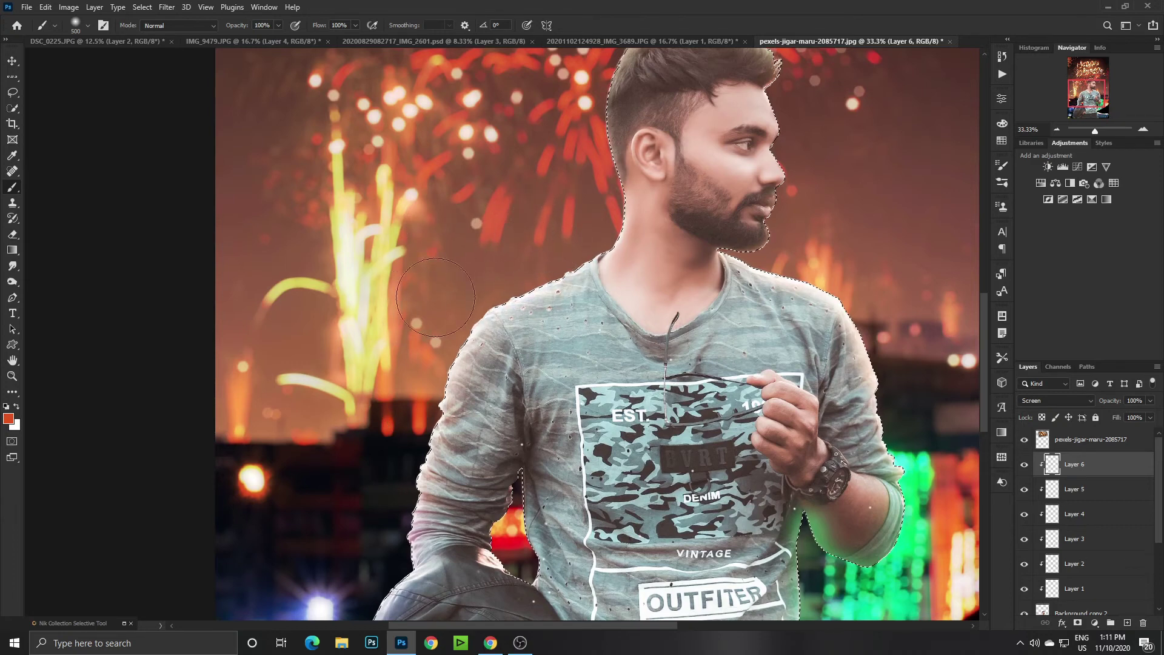
drag(552, 156, 542, 213)
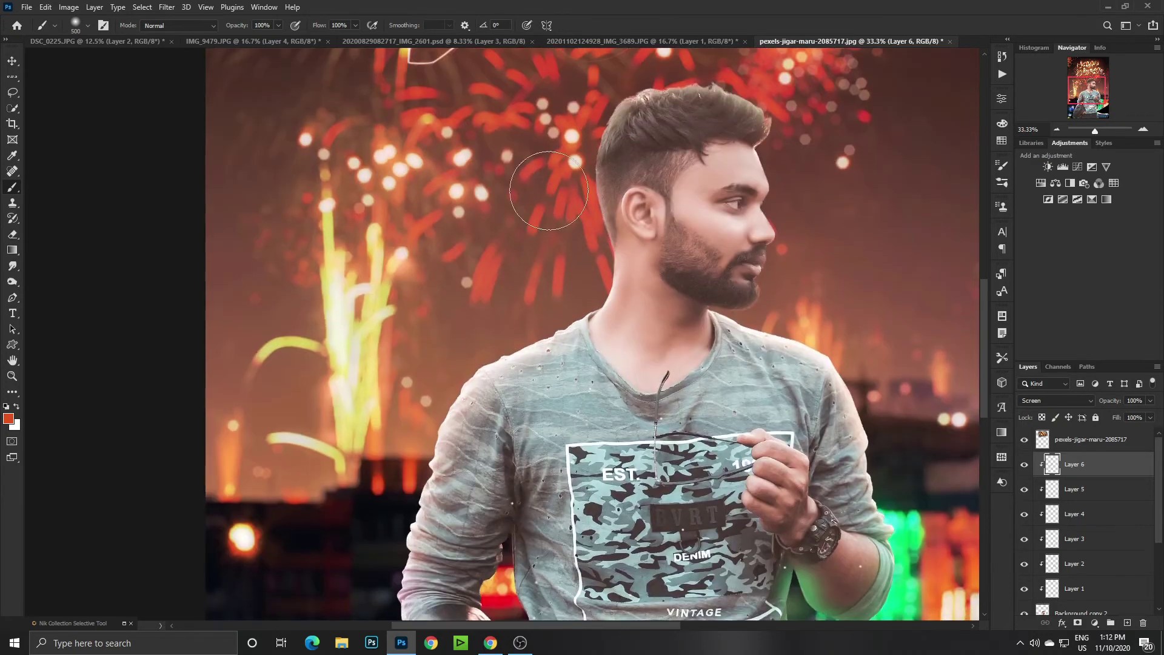
scroll(572, 265, down, 3)
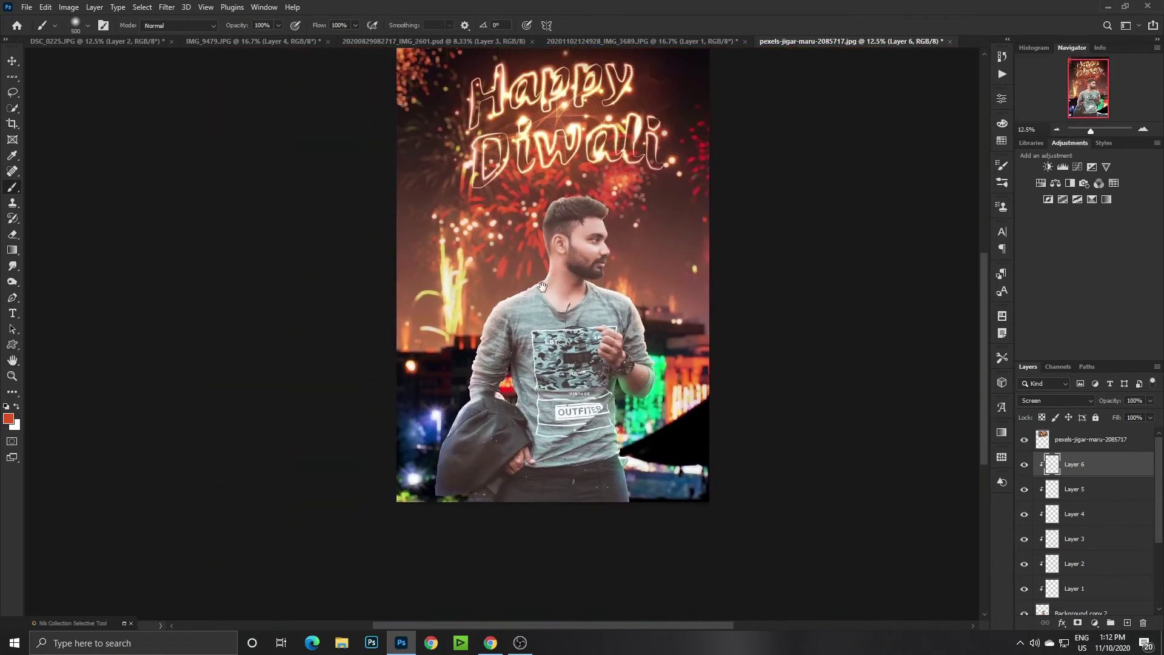
drag(530, 316, 522, 357)
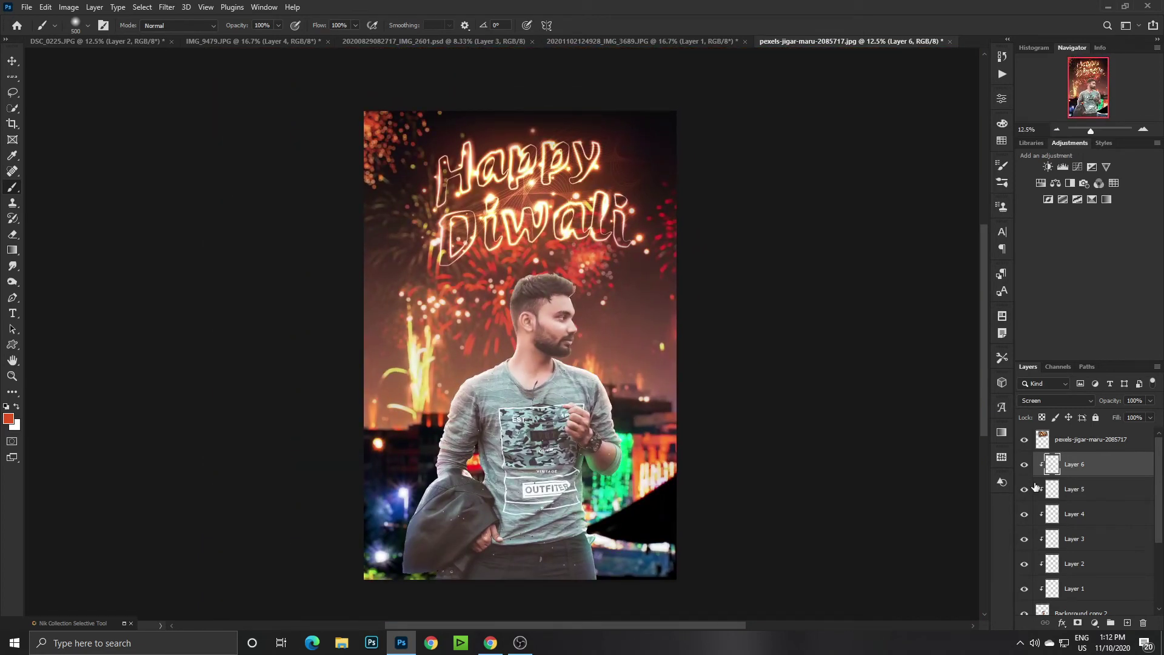
click(1025, 466)
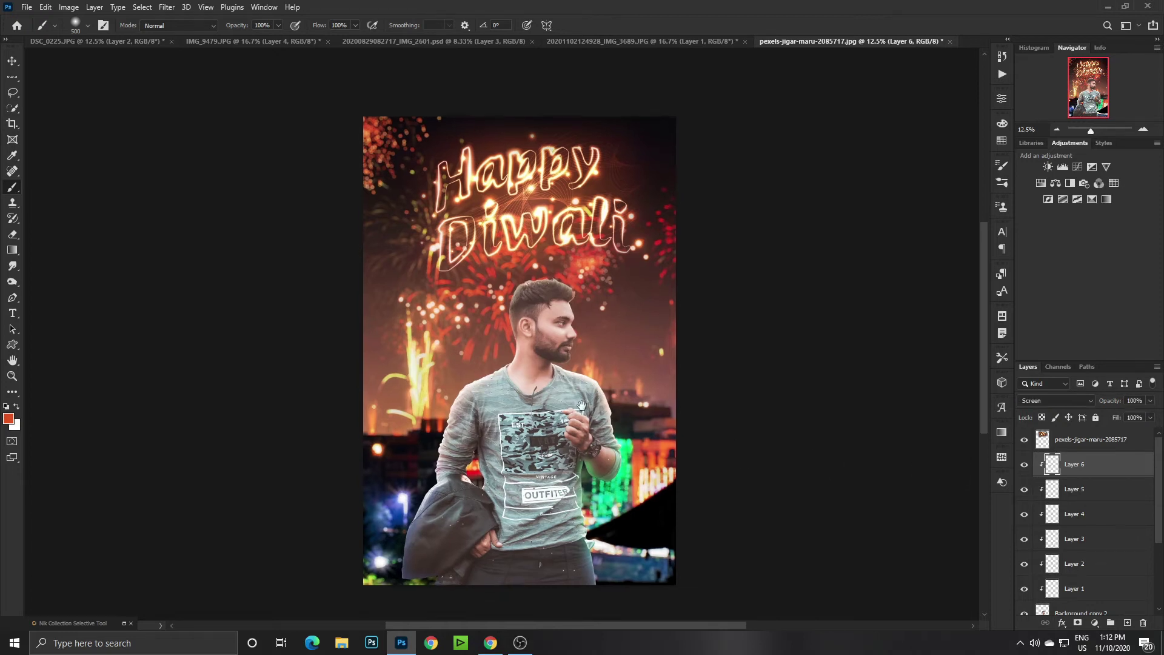
drag(652, 402, 632, 397)
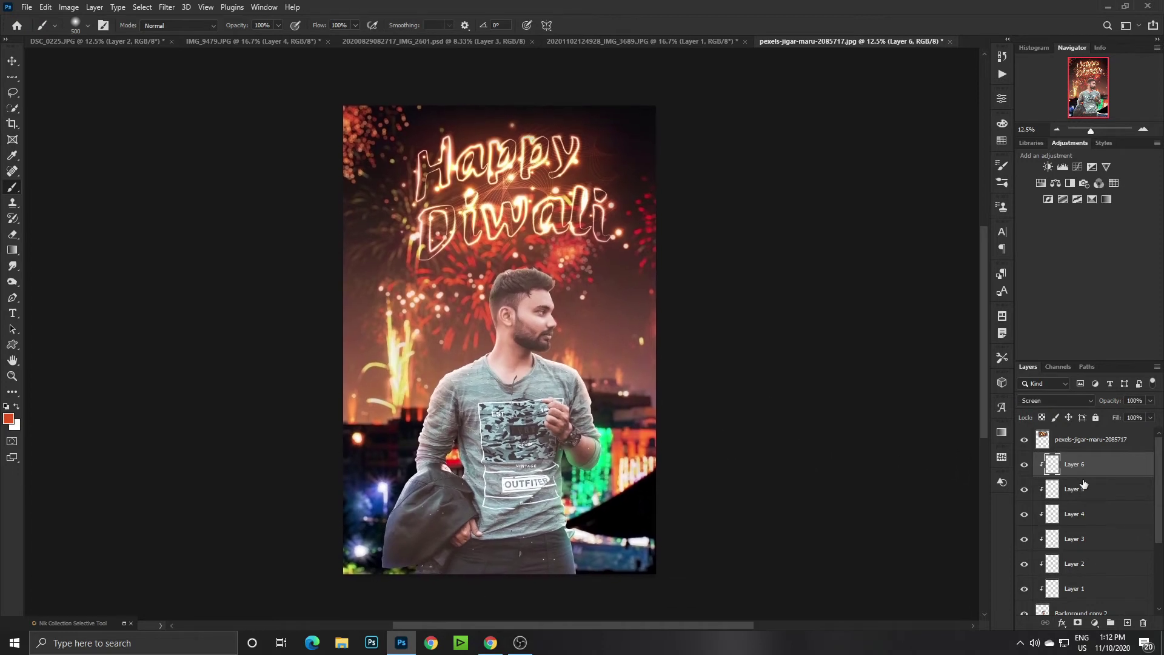
scroll(1080, 515, down, 3)
click(1041, 528)
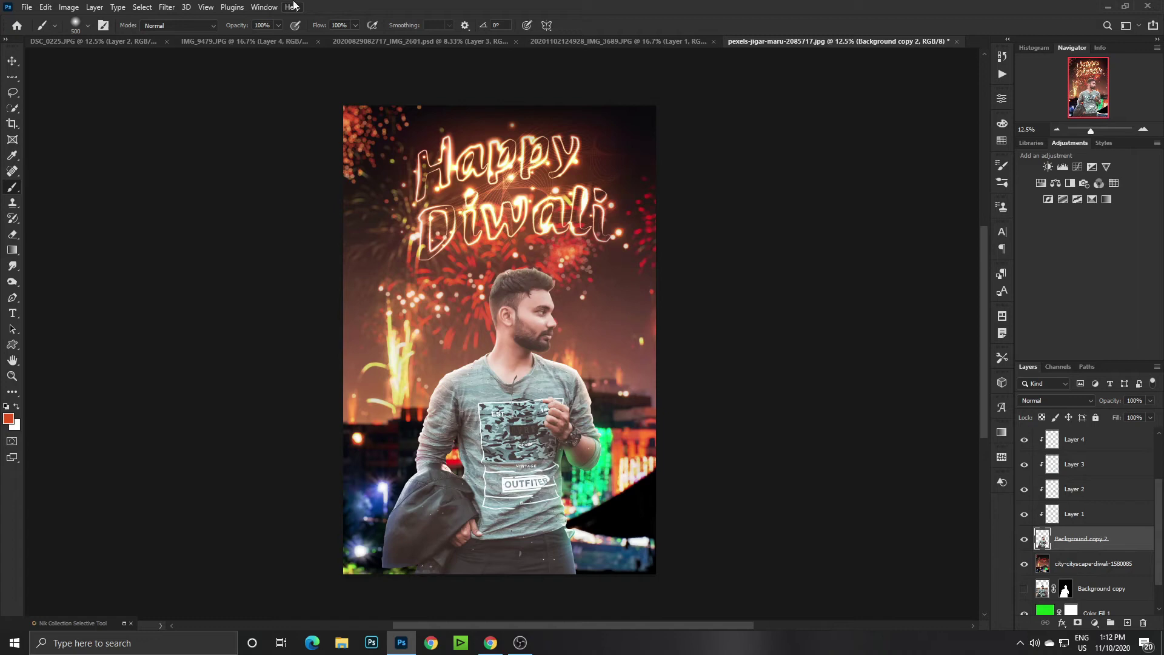
In the Camera Raw Filter, deepen the man's Blacks to -26.
click(168, 7)
click(188, 98)
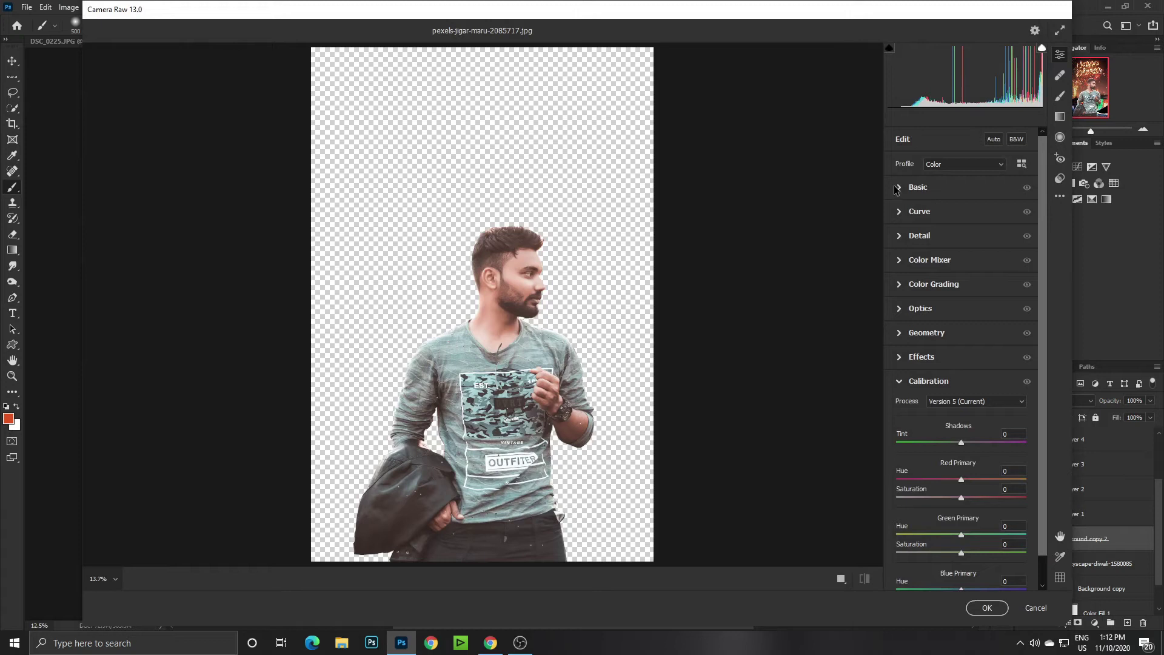
click(897, 187)
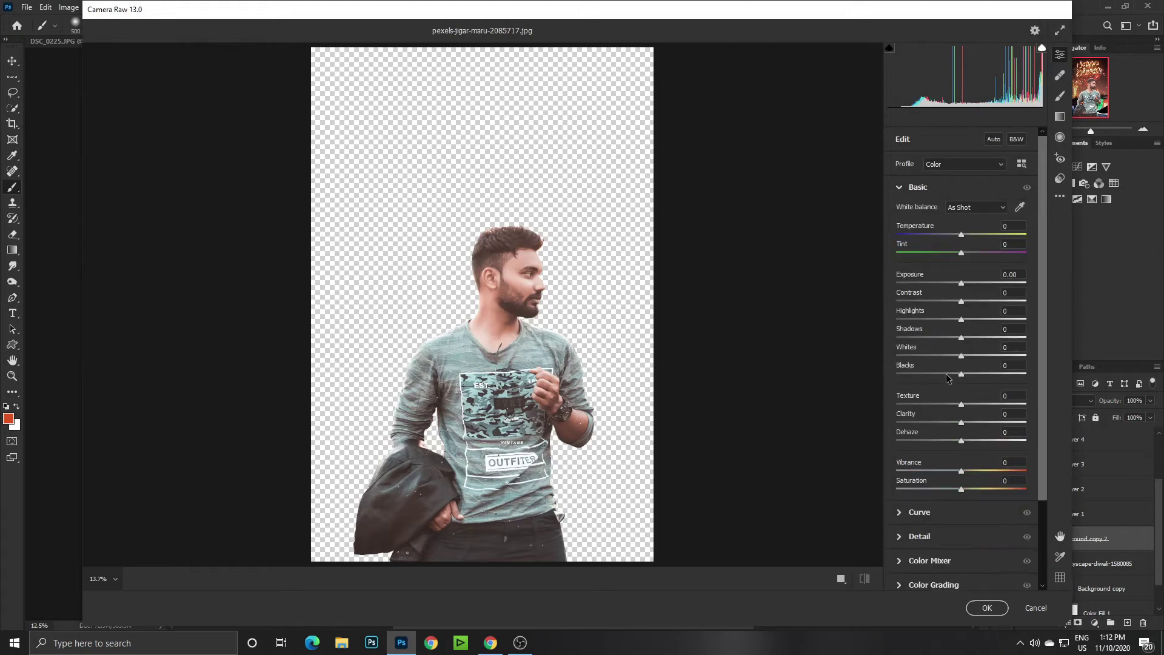
drag(948, 376, 944, 376)
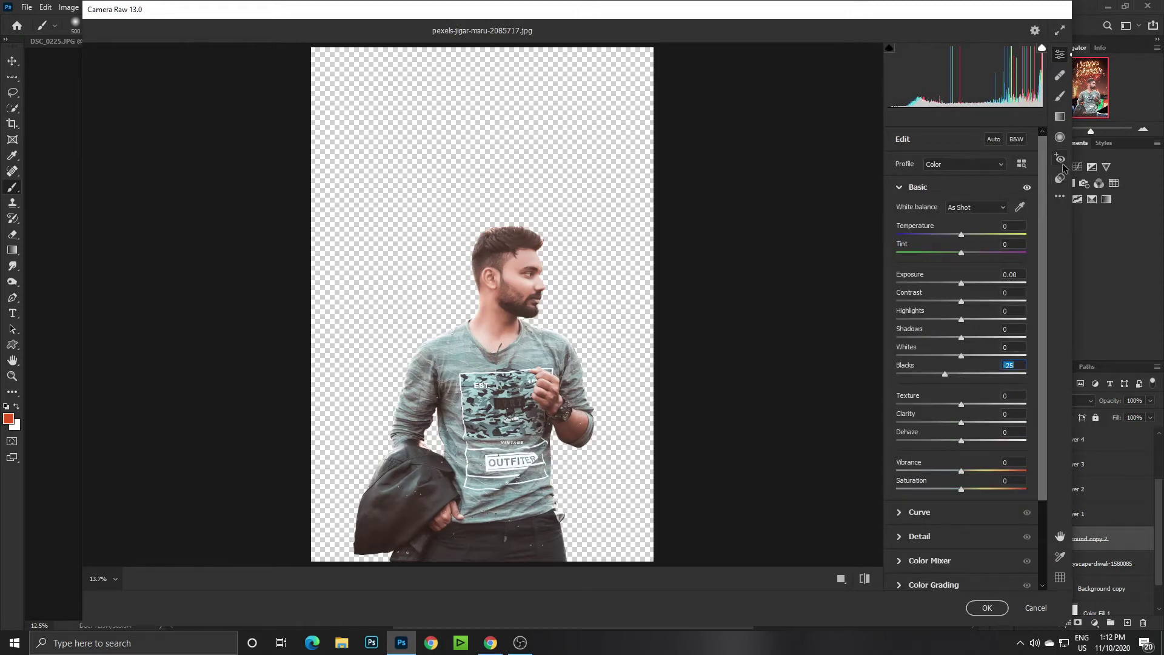
Add -0.85 exposure graduated filters from the right, left, bottom and top, and apply.
click(1060, 116)
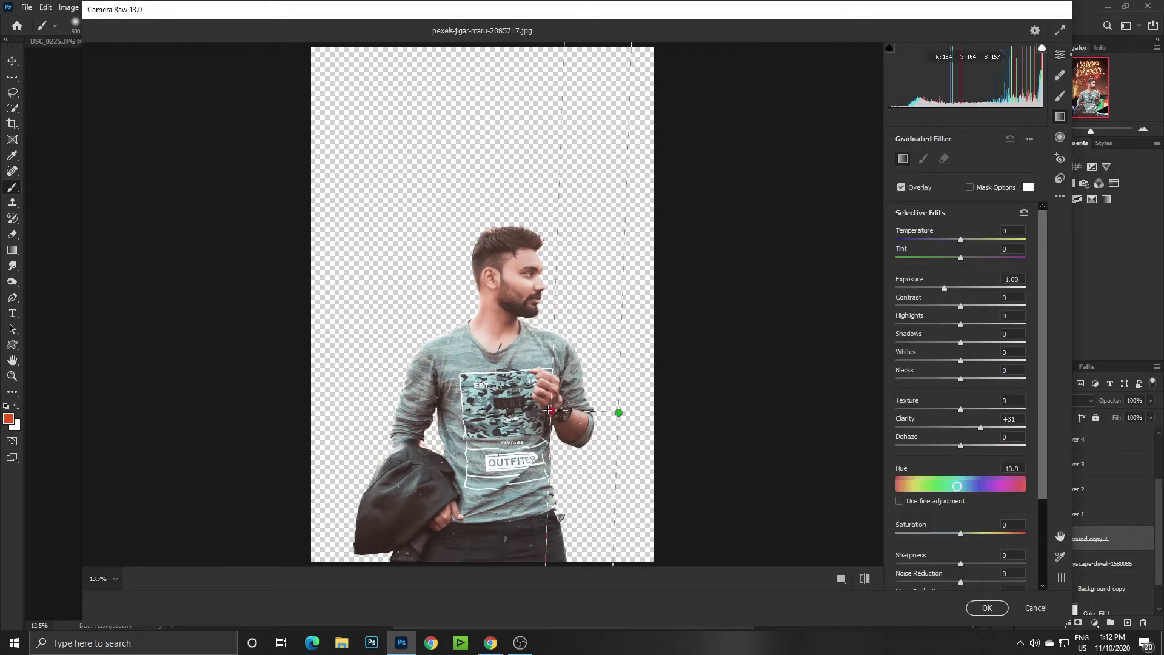
drag(548, 410, 516, 411)
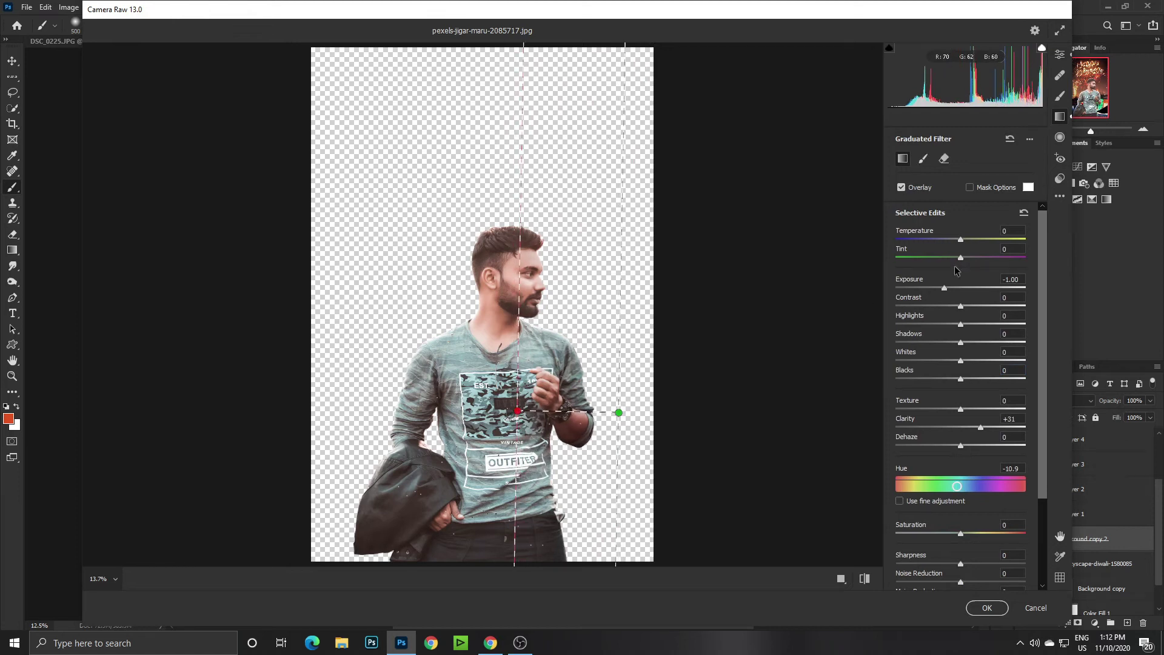
drag(944, 292, 948, 293)
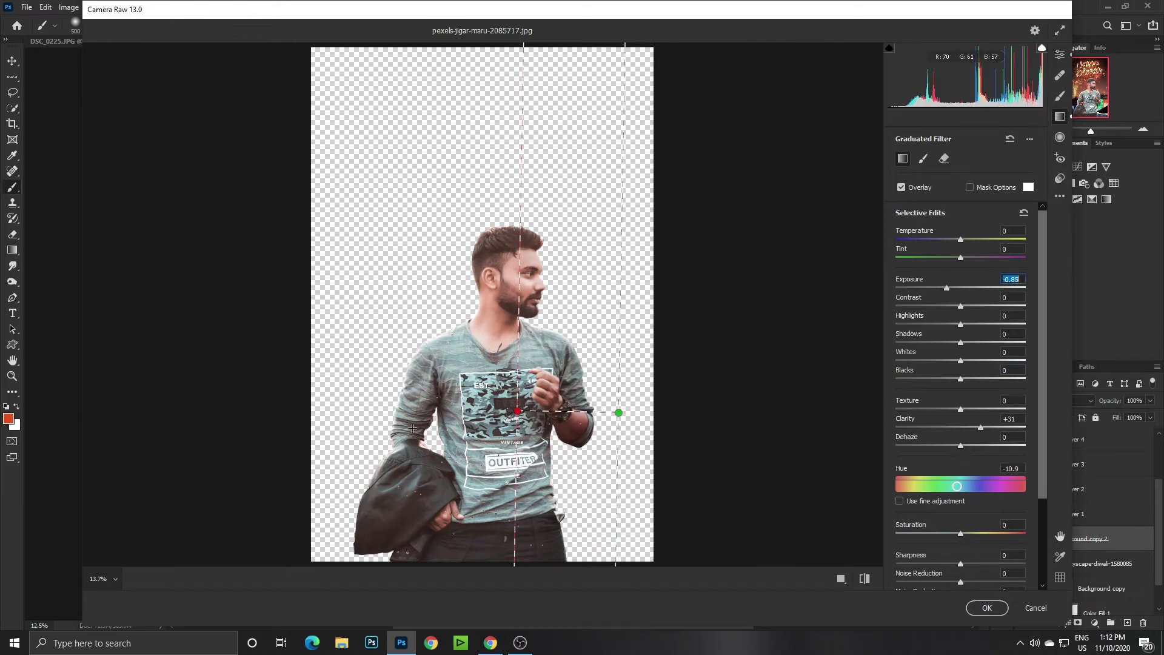
drag(368, 393, 519, 402)
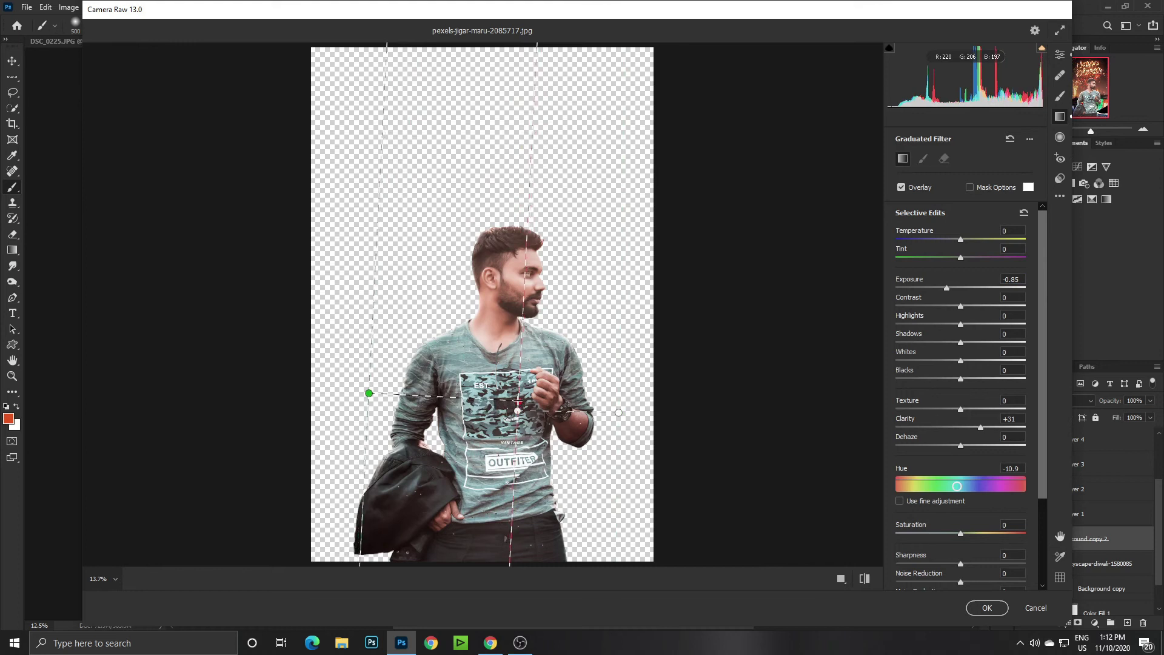
drag(502, 562, 502, 414)
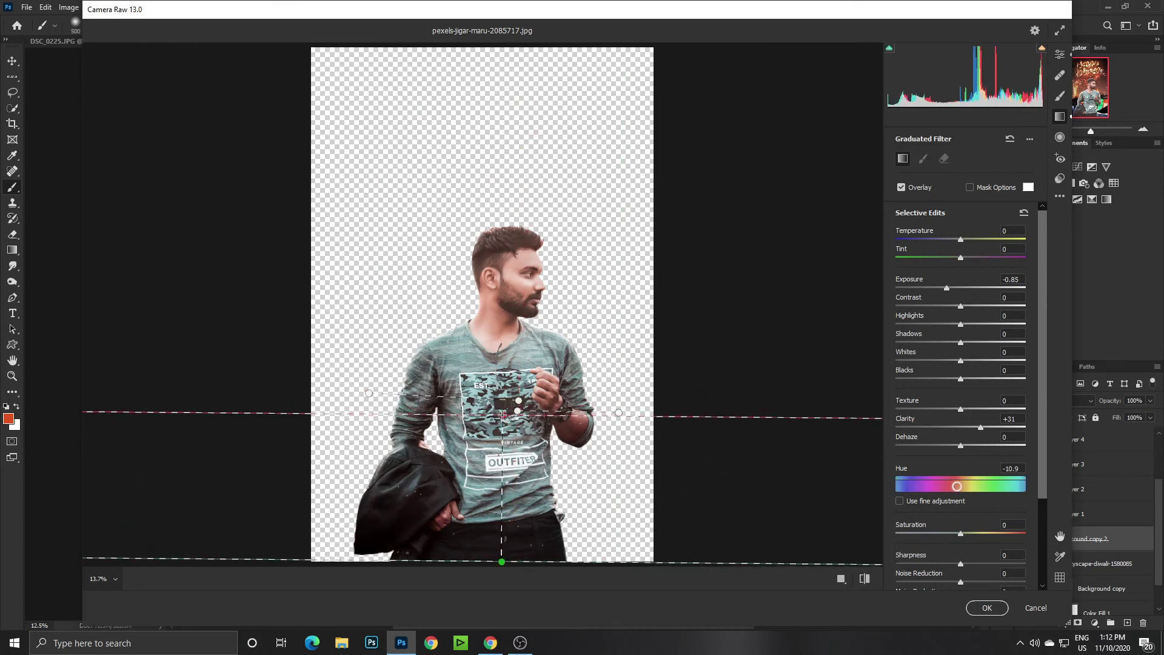
drag(517, 147, 518, 201)
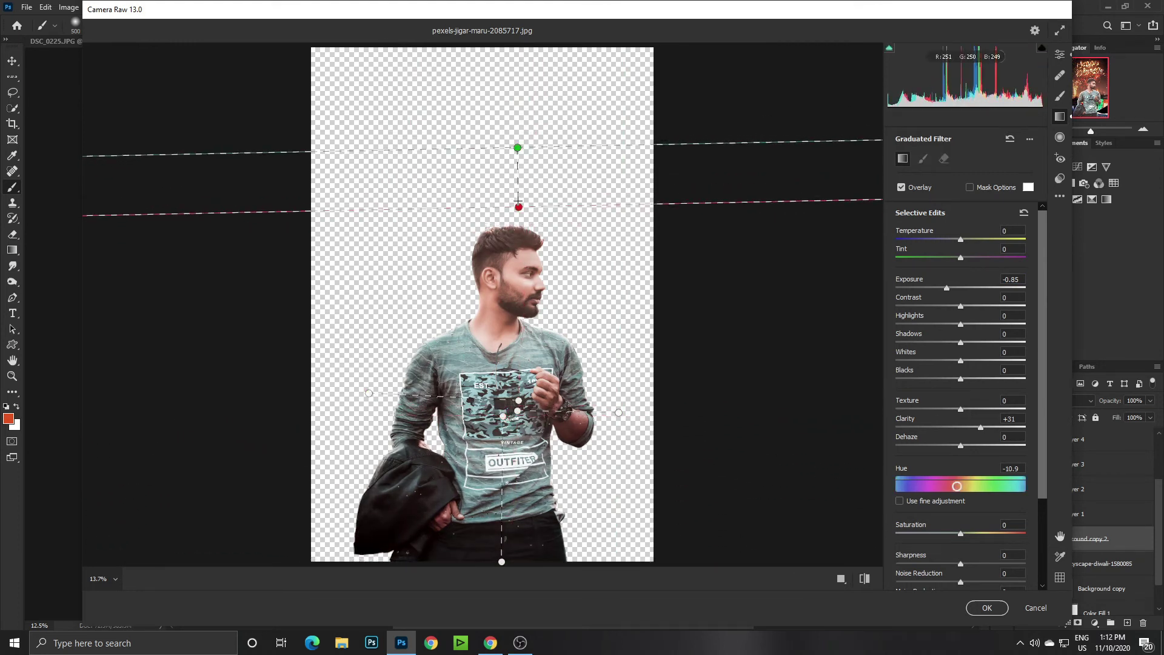
click(988, 608)
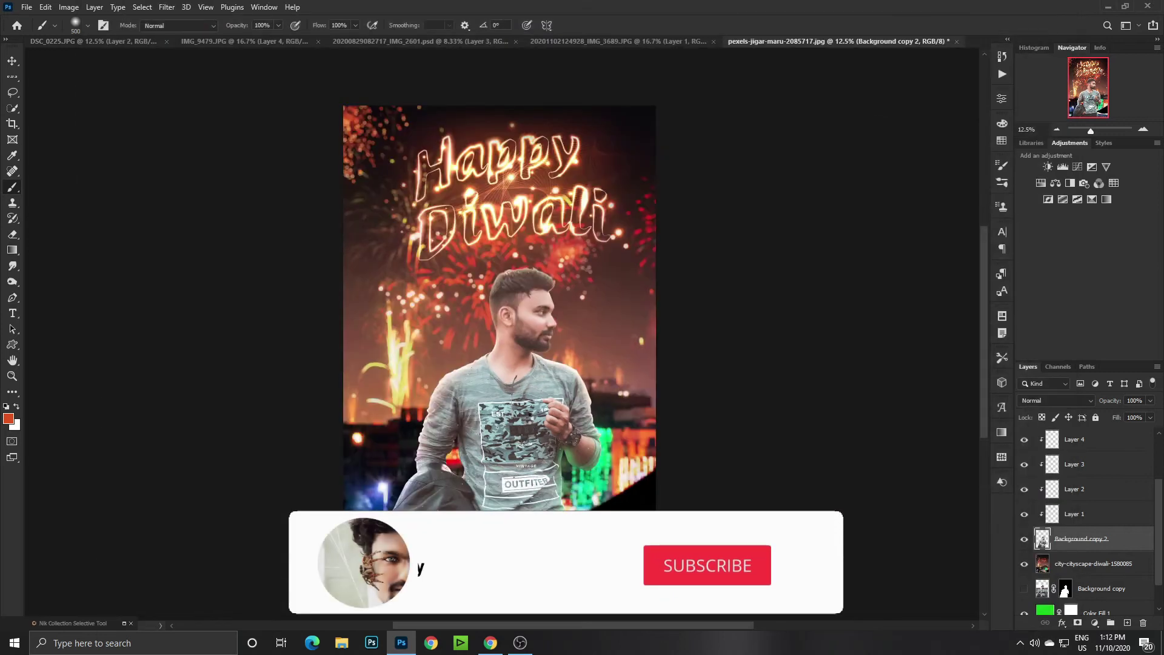
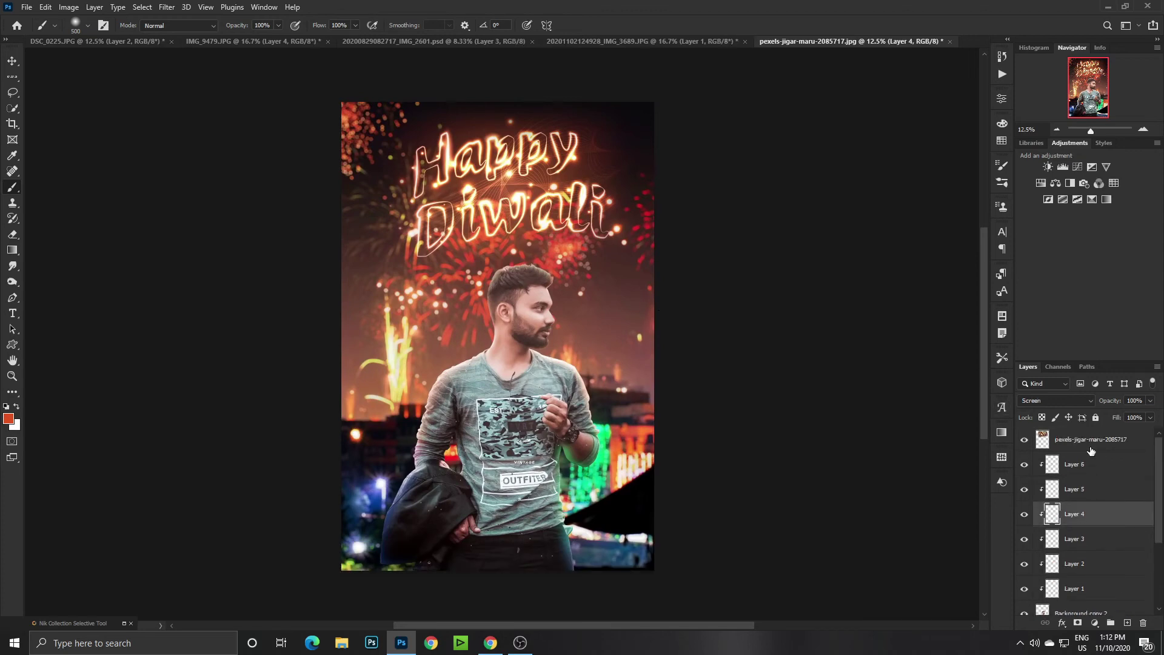
Place the fireworks-fountain image above the top photo layer, enlarged across the middle.
click(1091, 450)
ctrl+alt+click(540, 339)
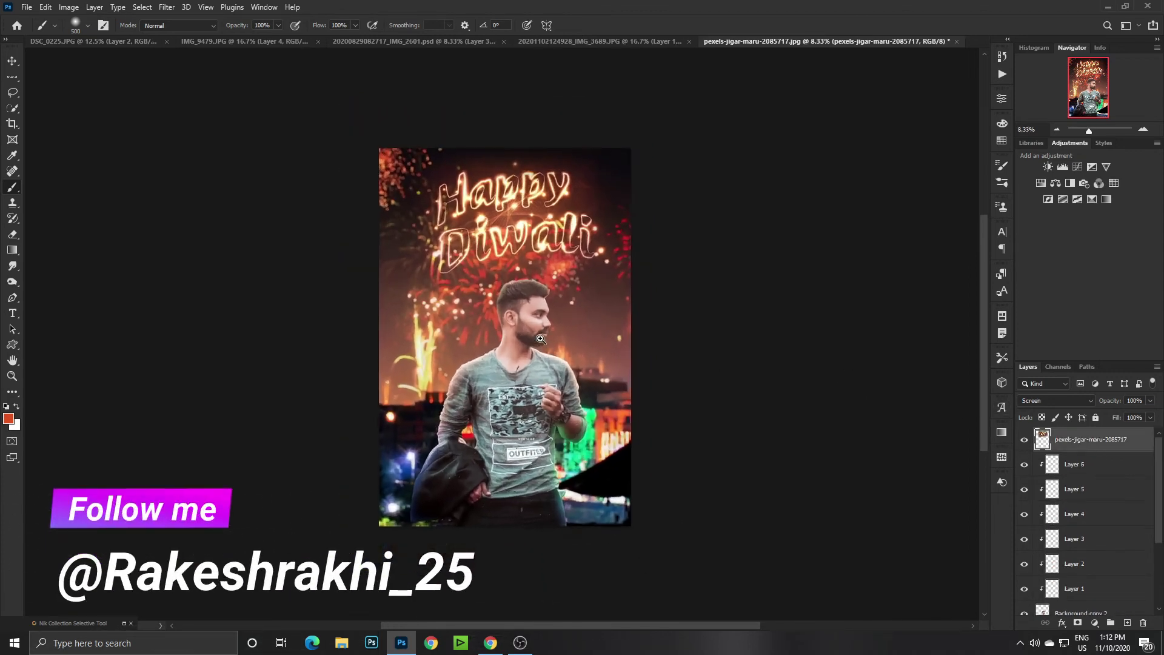
click(27, 7)
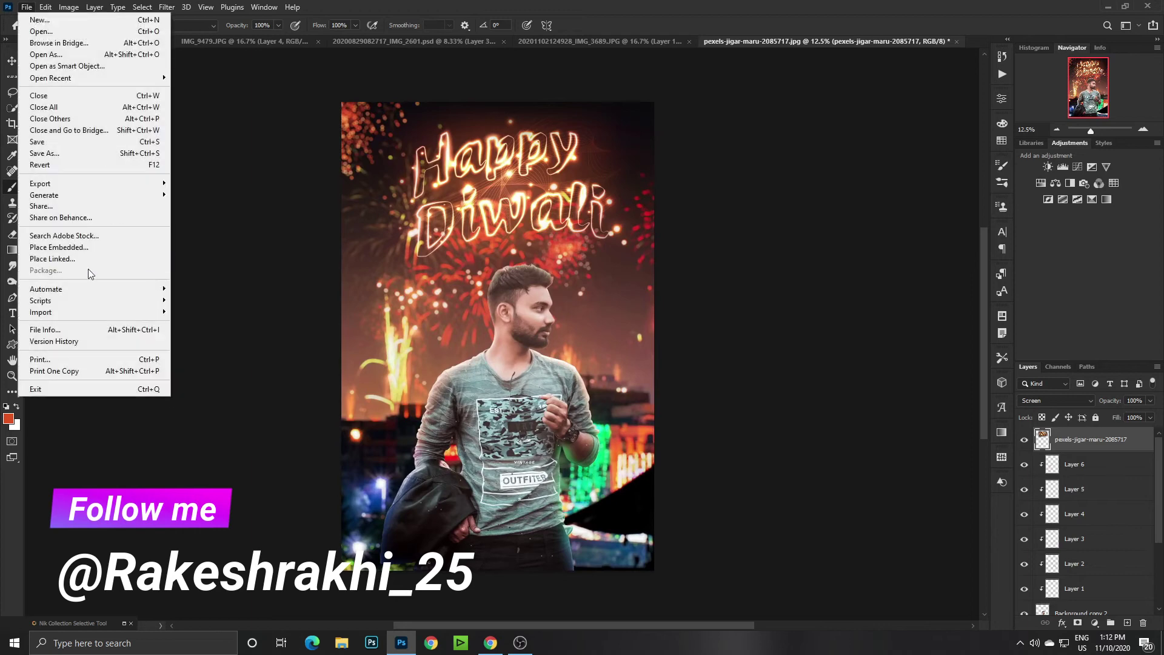
click(91, 271)
mouse_move(516, 319)
mouse_down()
mouse_move(656, 271)
mouse_move(692, 271)
mouse_up()
key(Return)
Rasterize the fireworks layer and set its blend mode to Screen.
right_click(1065, 438)
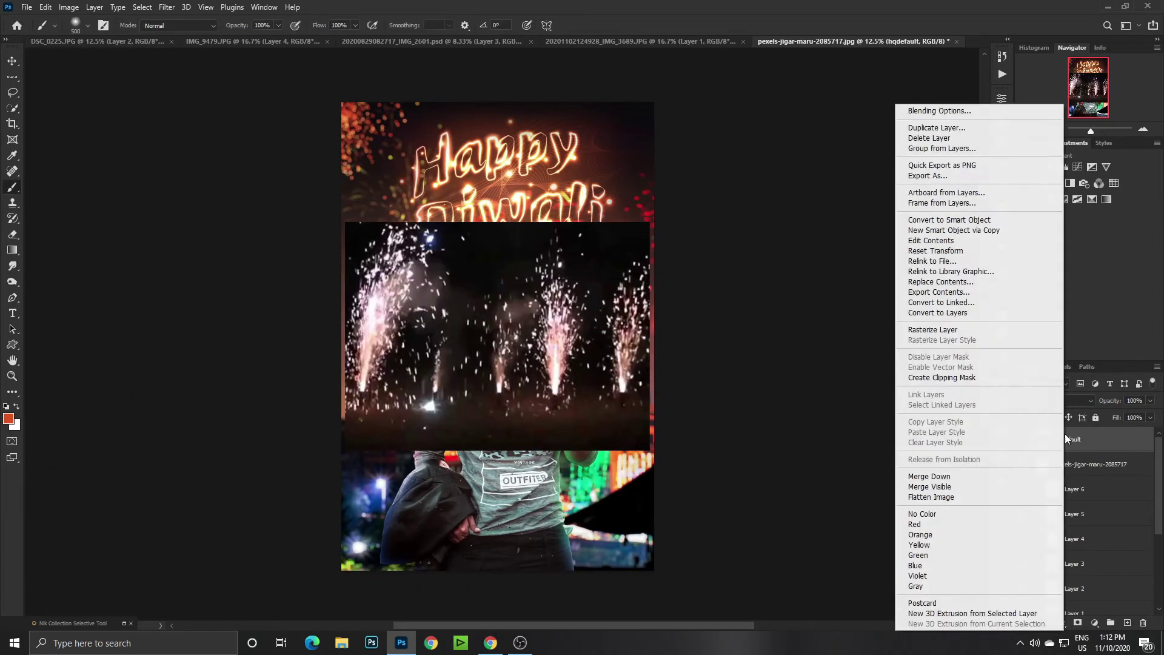
click(931, 329)
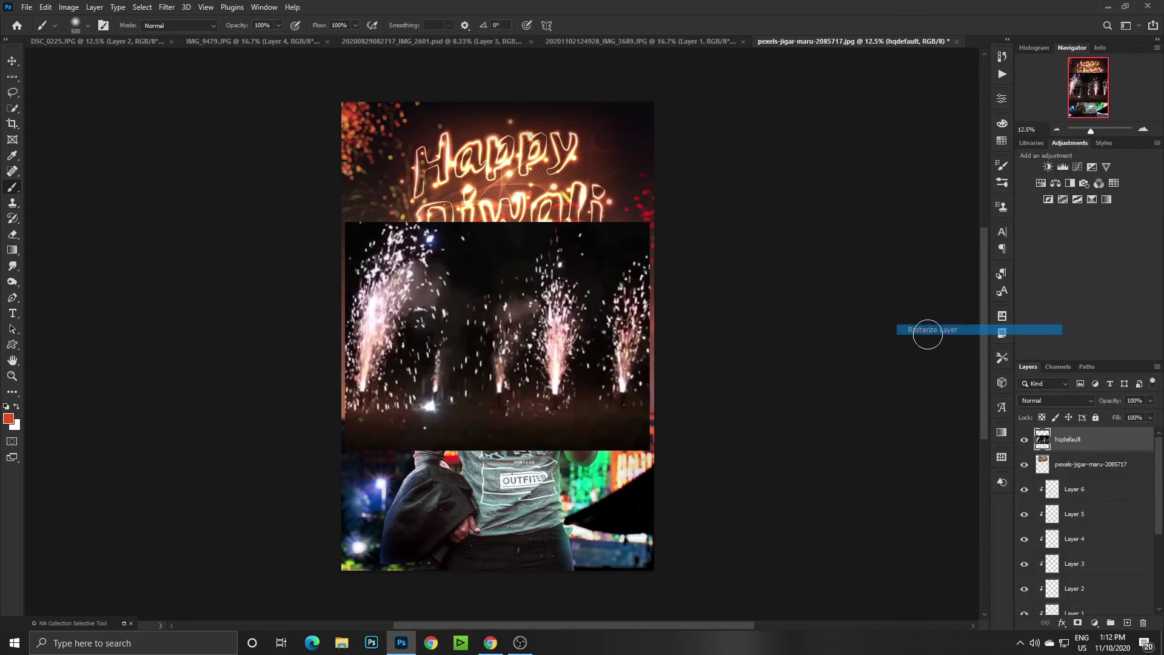
click(1056, 402)
click(1049, 408)
scroll(586, 383, down, 1)
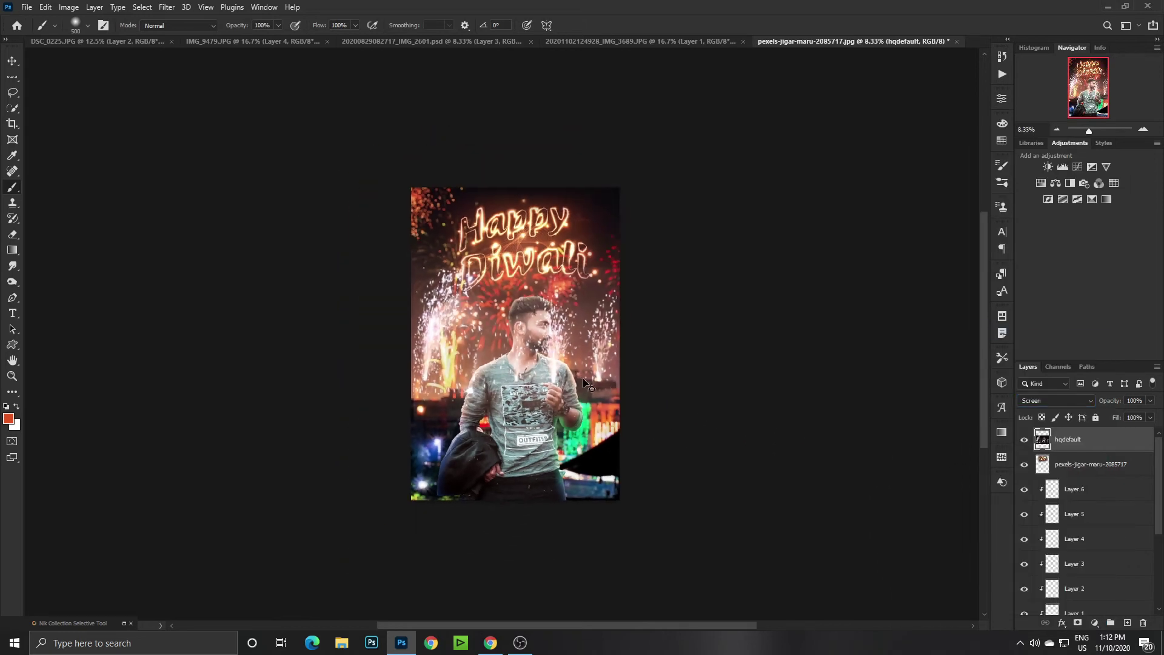
Scale the fireworks to about 225% and move it to cover the lower photo.
key(ctrl+t)
drag(562, 309, 562, 424)
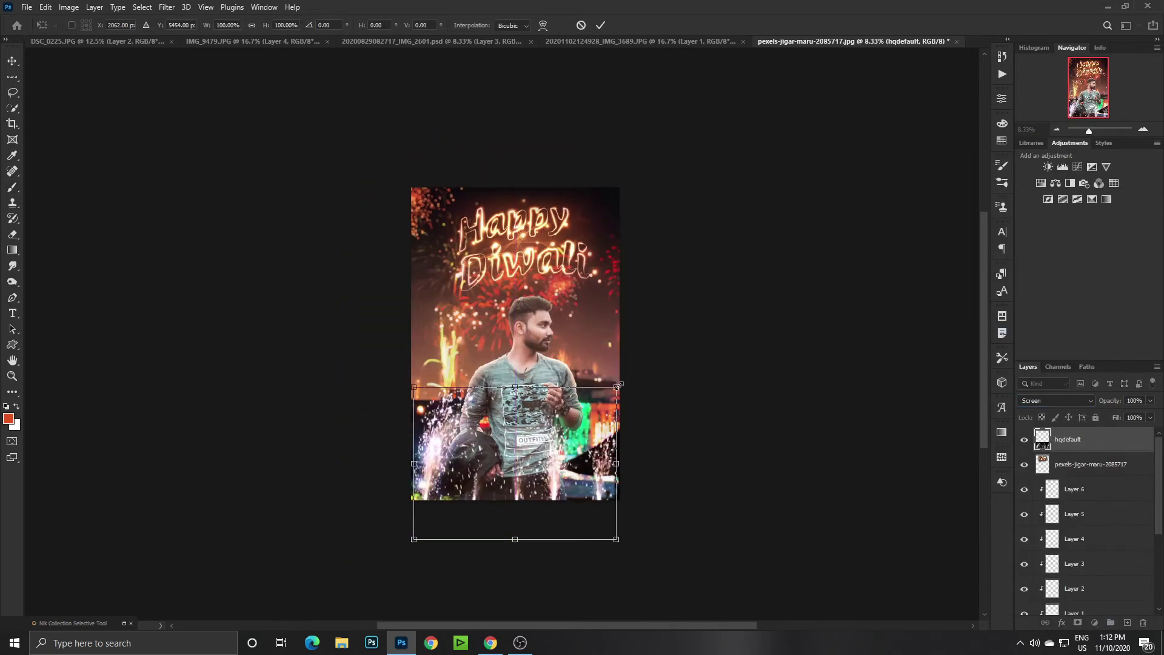
drag(620, 383, 792, 333)
drag(593, 443, 623, 420)
key(Return)
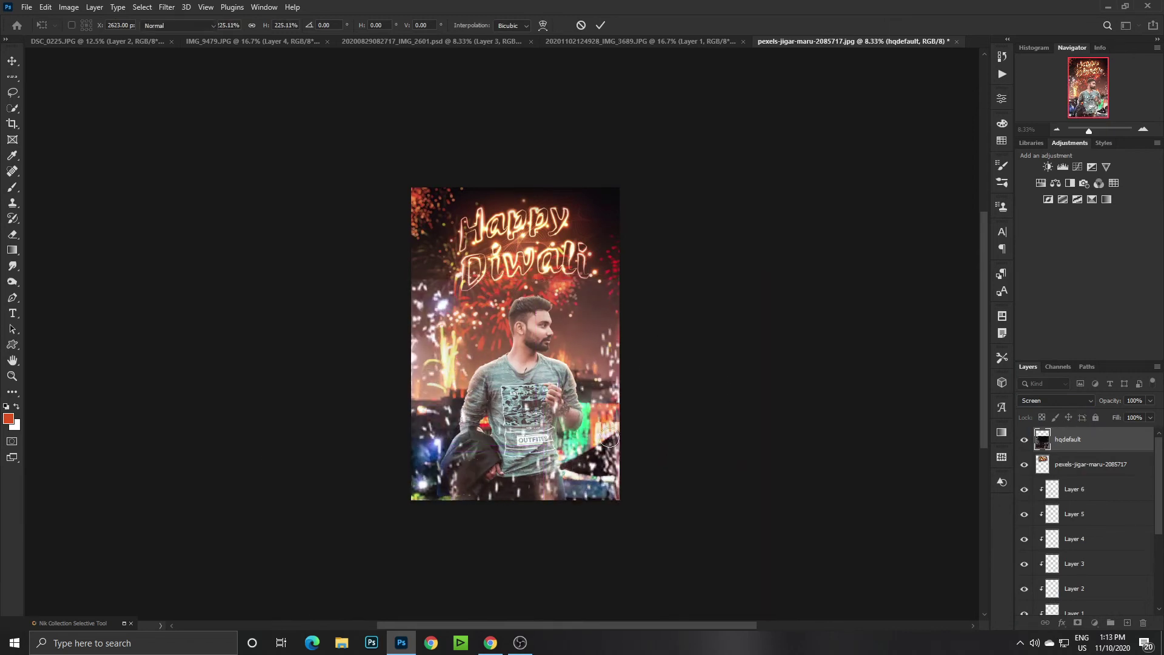
key(b)
key(ctrl+plus)
drag(542, 350, 525, 354)
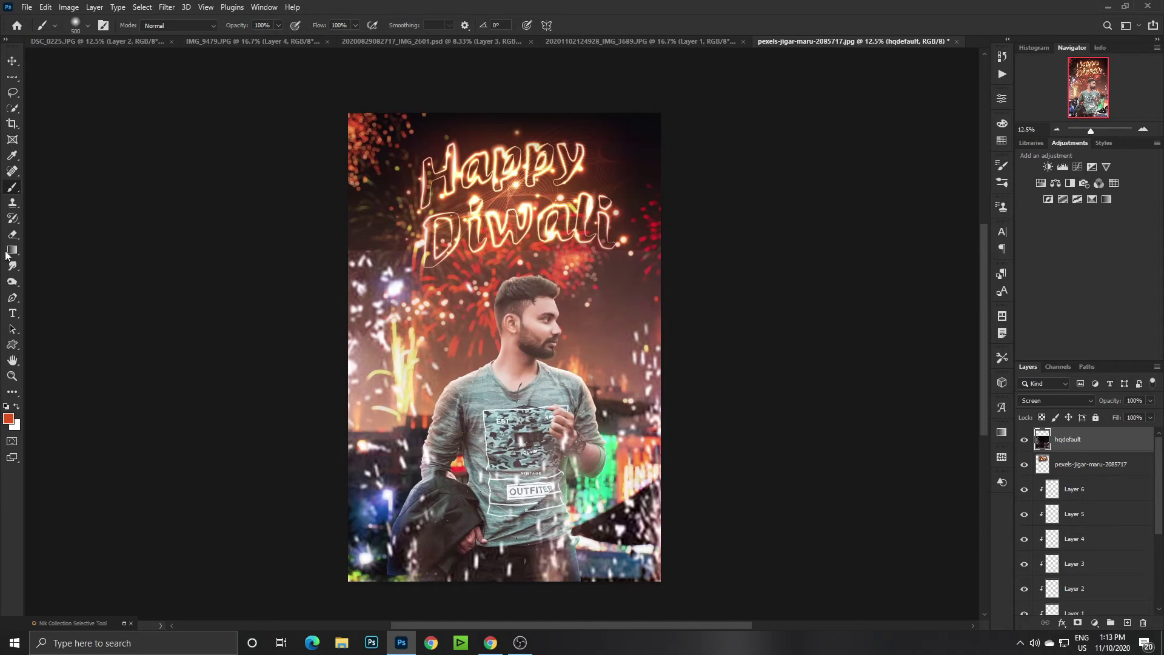
Mask out the fireworks over the man's head and left of the Diwali text, then apply the mask.
click(10, 235)
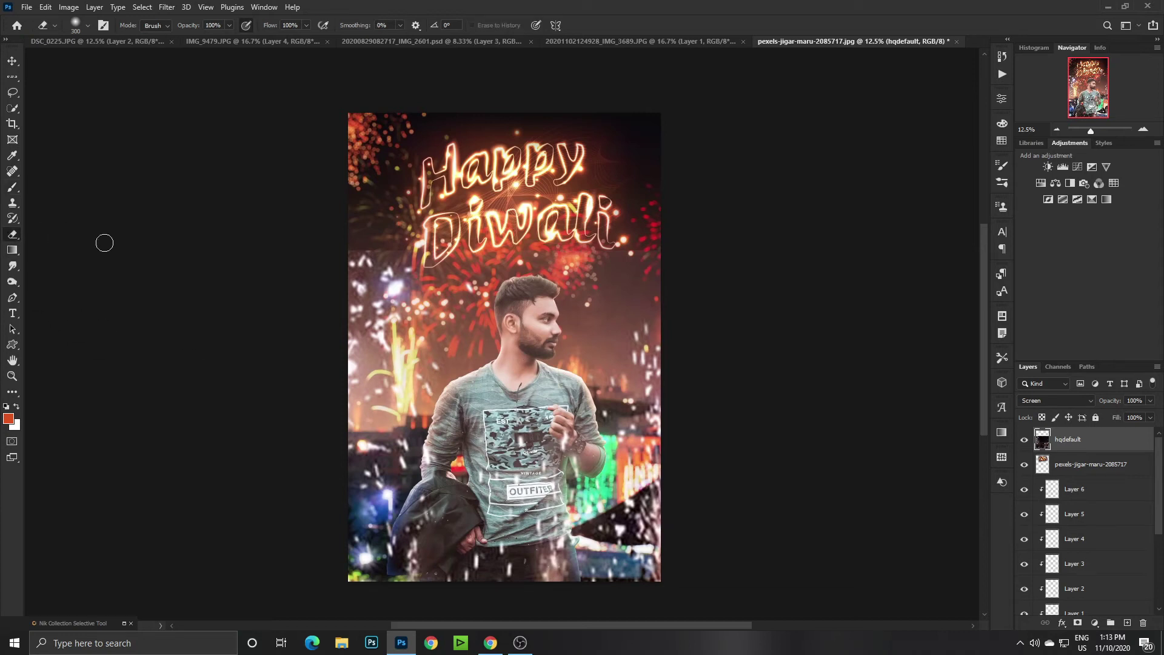
click(1095, 623)
click(858, 526)
click(1078, 623)
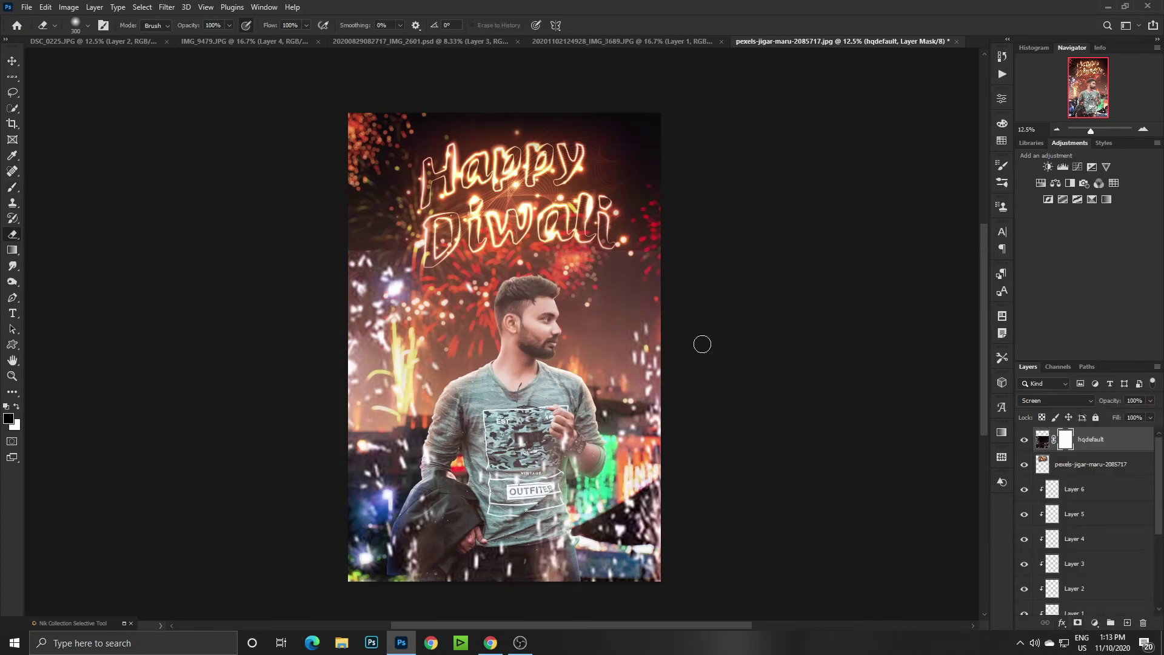
key(bracketright)
key(bracketright)
key(bracketright)
click(11, 188)
key(bracketright)
key(bracketright)
key(bracketright)
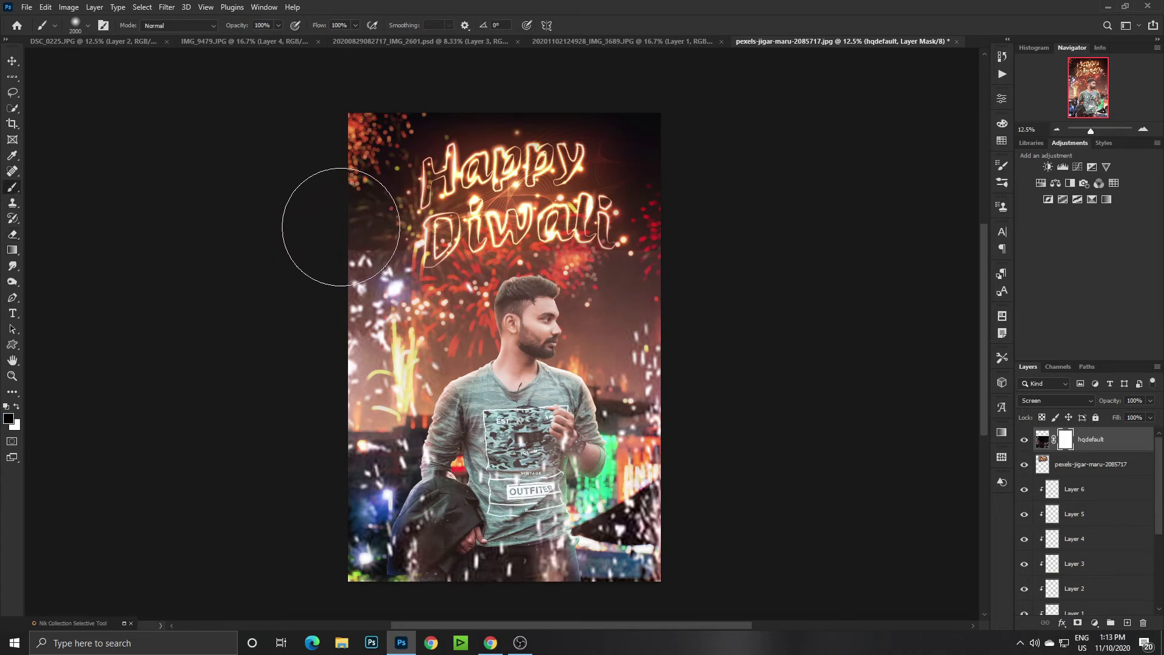
drag(338, 220, 390, 228)
drag(554, 318, 425, 352)
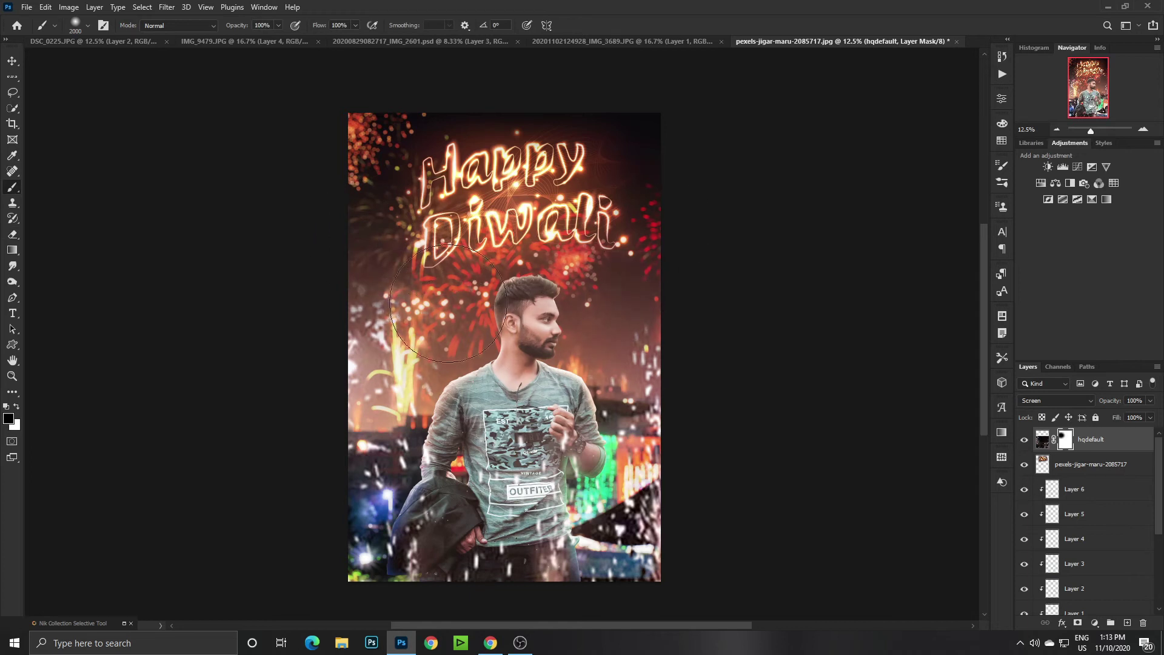
right_click(1069, 441)
click(1067, 473)
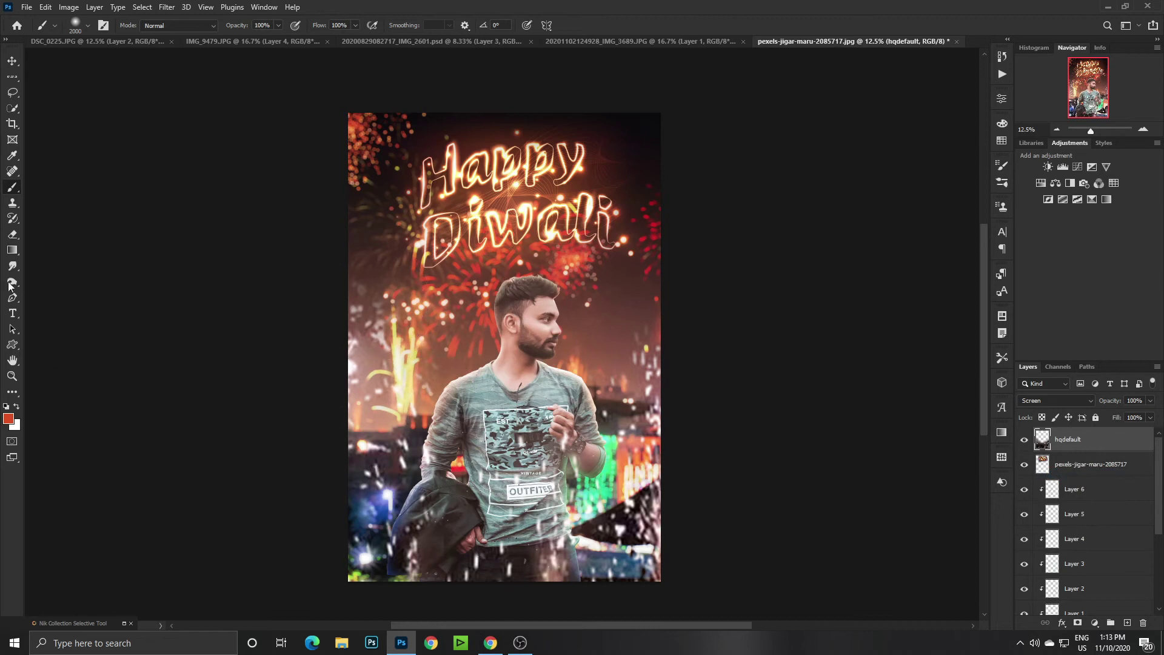
Soften the remaining sparkles with an 18-pixel Gaussian Blur.
click(13, 236)
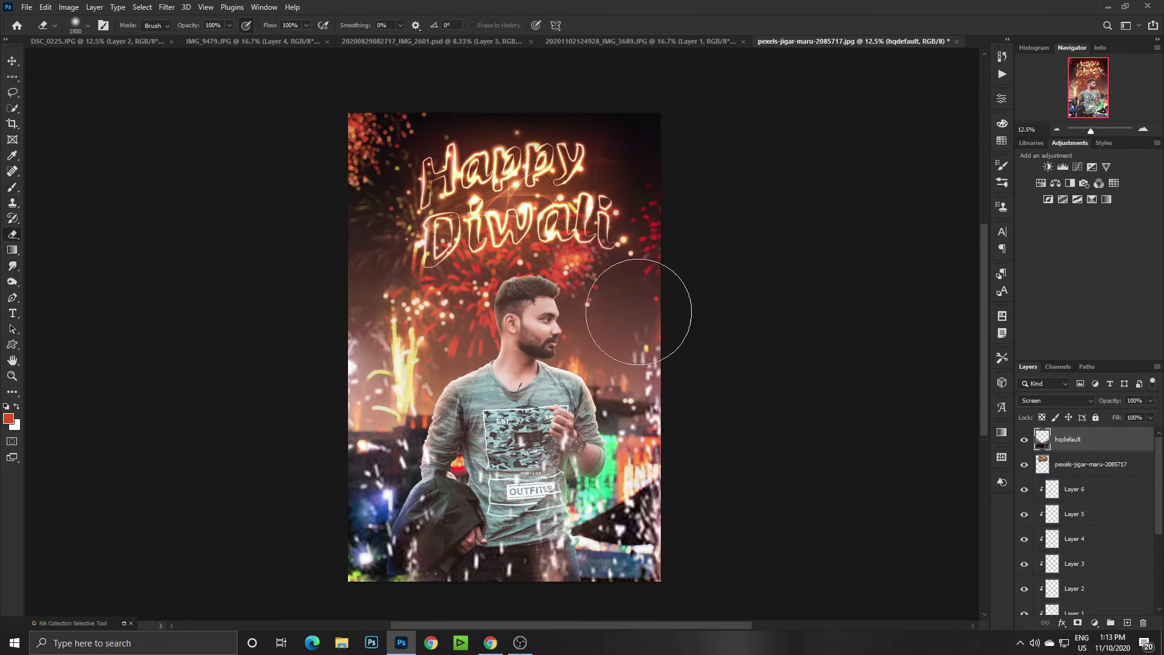
click(167, 8)
mouse_move(173, 162)
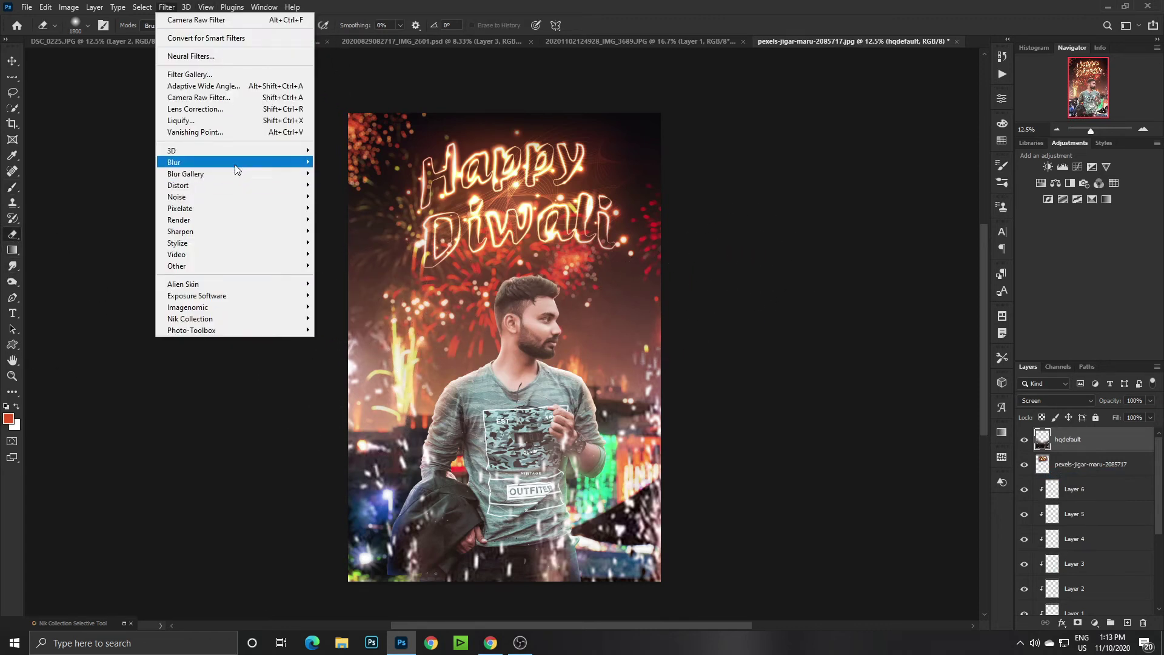
click(344, 208)
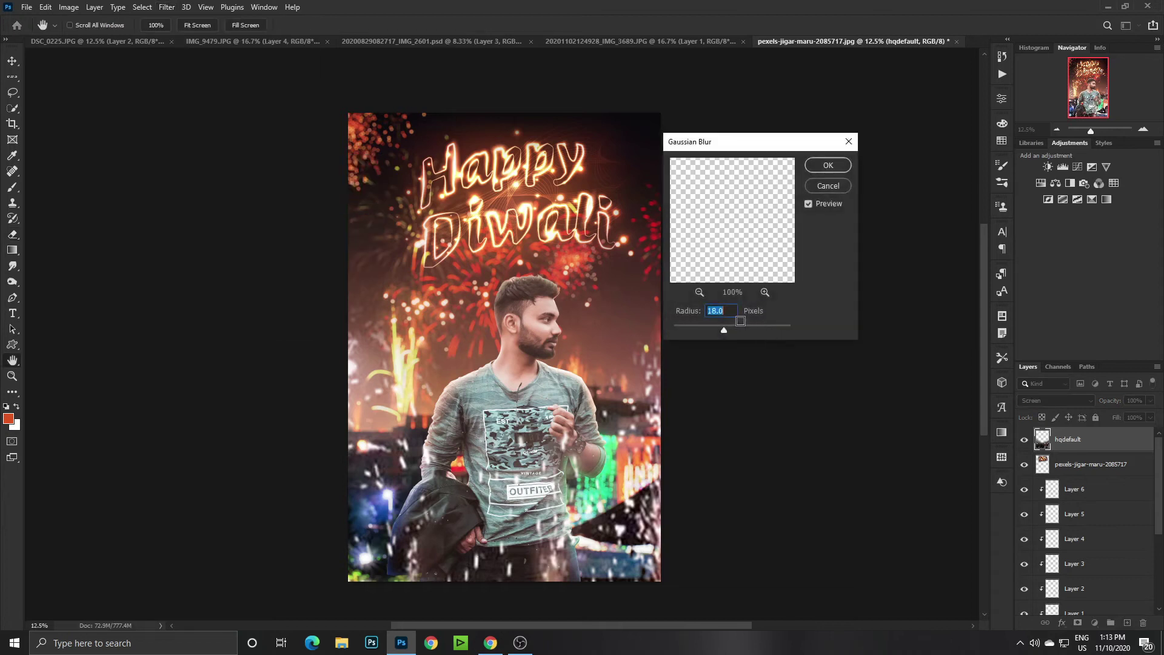
click(828, 166)
mouse_move(636, 331)
mouse_down()
mouse_move(631, 343)
mouse_move(631, 325)
mouse_up()
scroll(1068, 479, down, 3)
Select the Background copy 2 layer, switch to the Blur tool and zoom in.
scroll(1073, 485, down, 2)
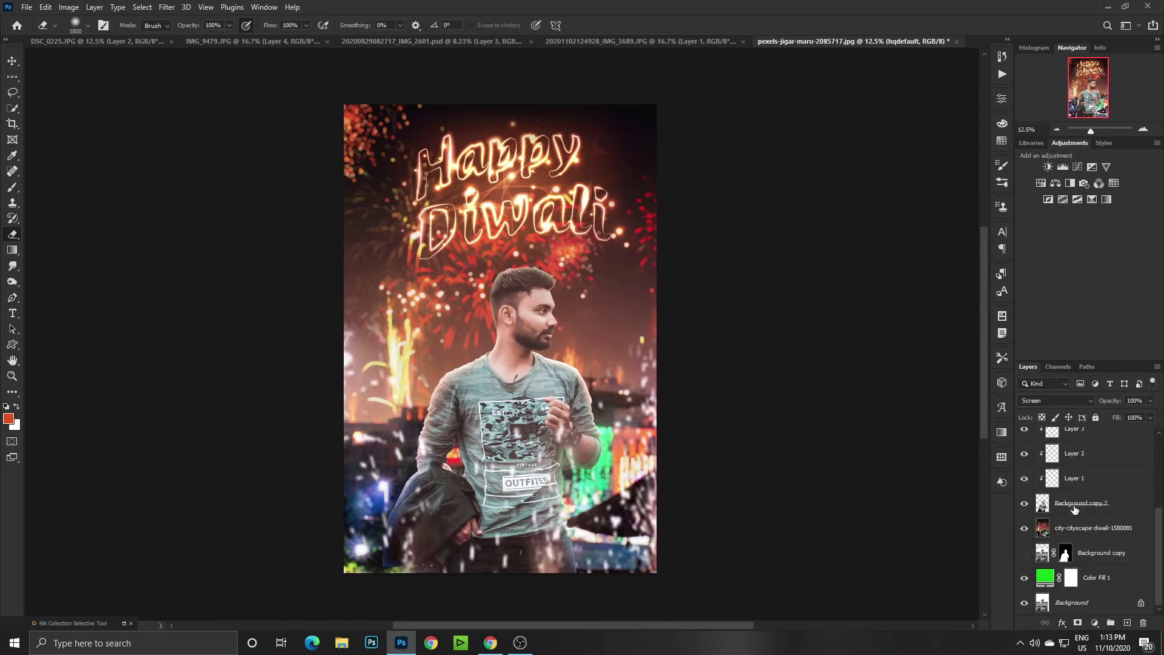
click(1077, 512)
right_click(14, 266)
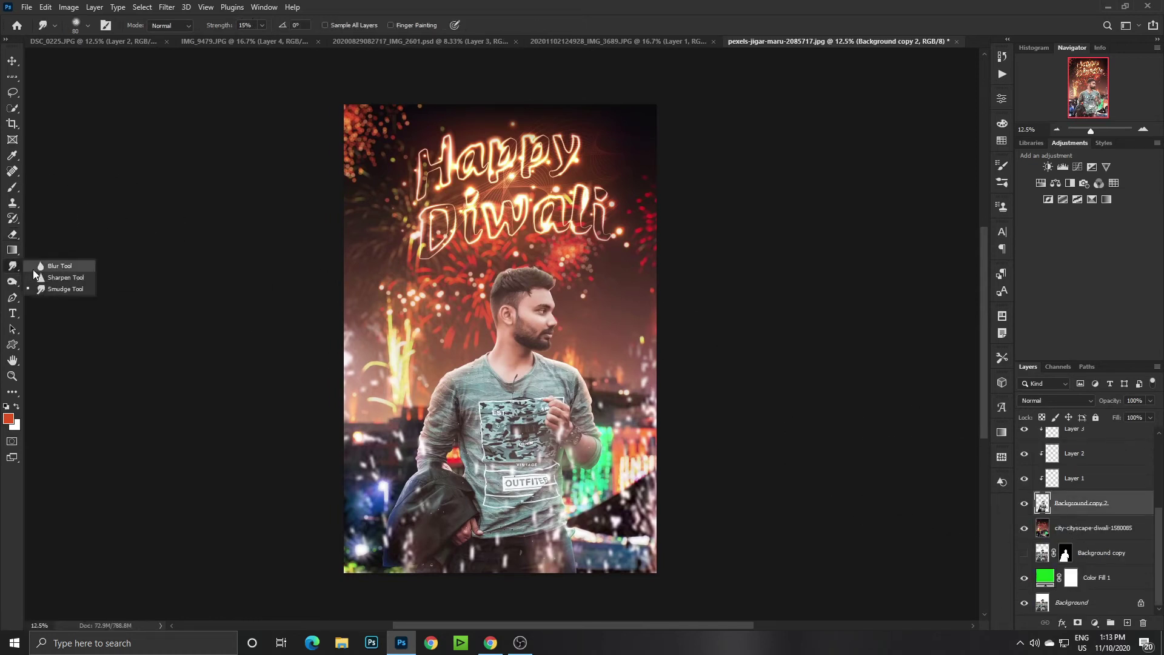
click(55, 267)
scroll(324, 534, up, 1)
scroll(432, 458, up, 1)
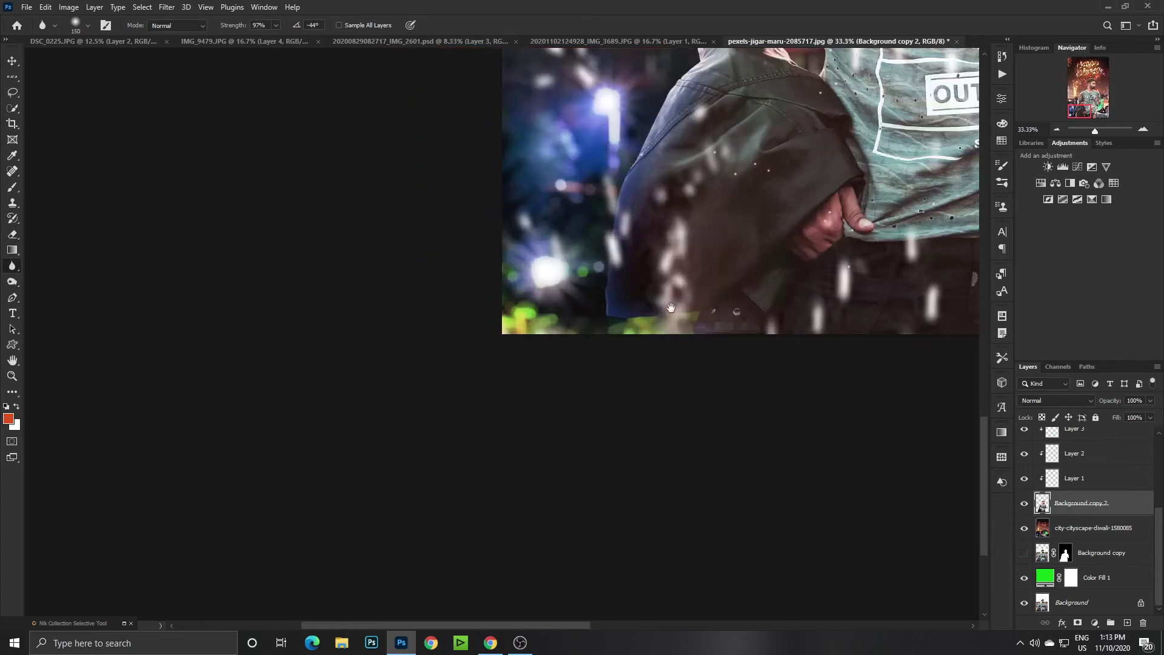
scroll(455, 449, up, 1)
scroll(485, 437, up, 1)
scroll(514, 423, up, 1)
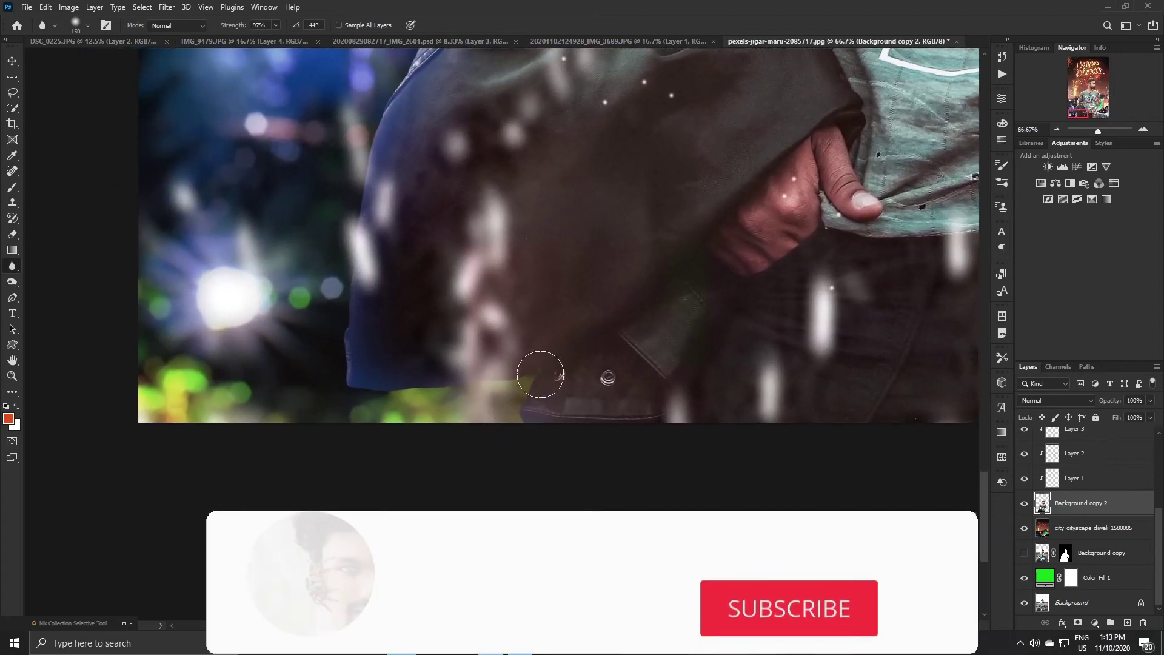
Pan over the man's shoulder, face, chest print, forearm, lower shirt and trousers.
drag(359, 288, 327, 481)
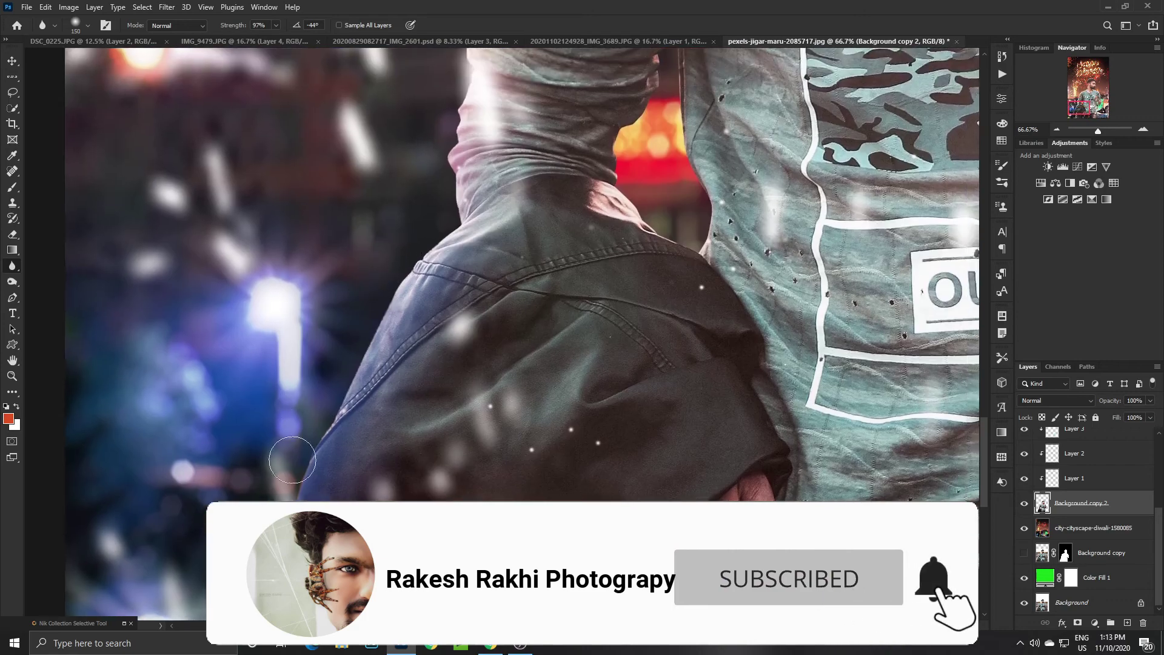
drag(448, 128, 448, 377)
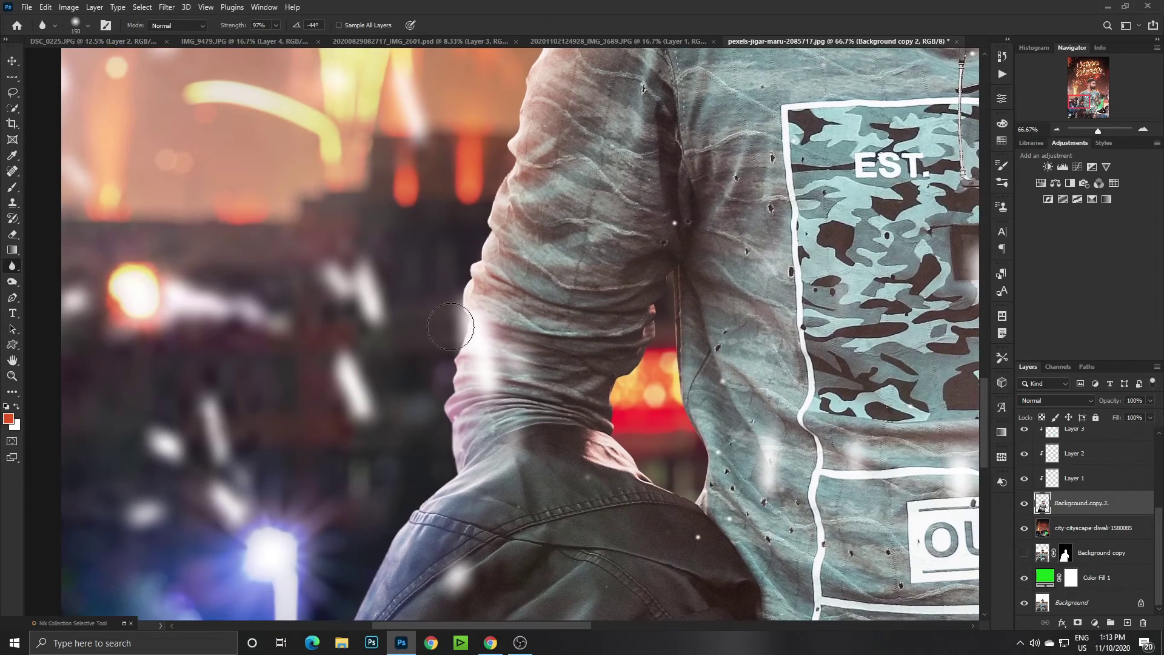
drag(553, 77, 502, 280)
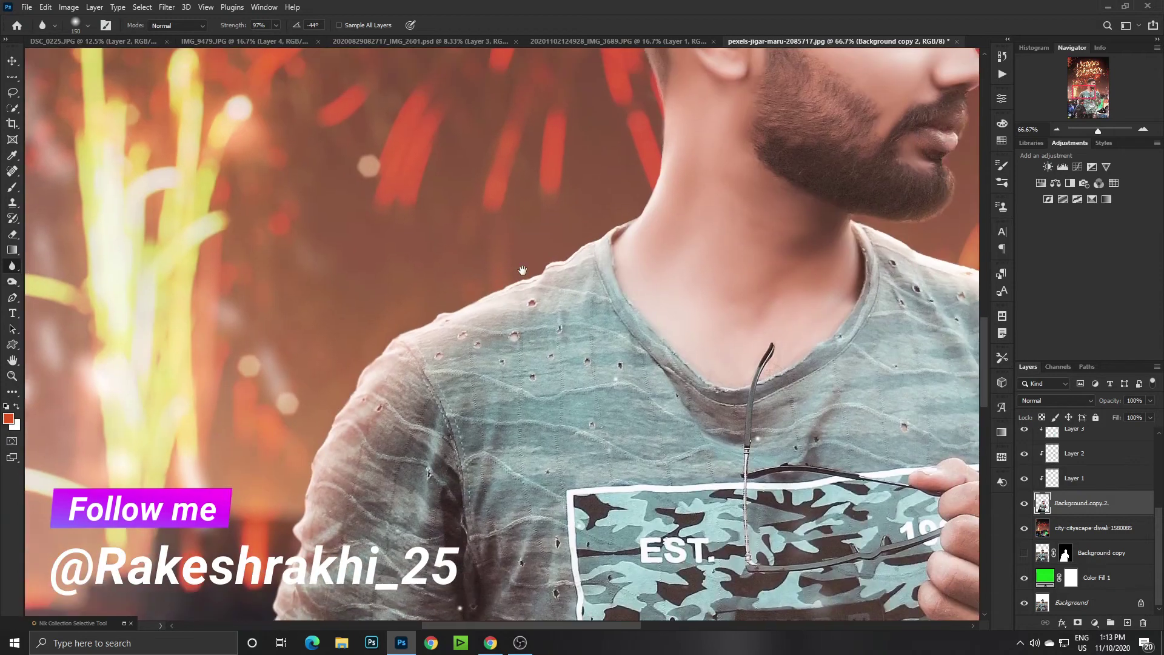
drag(686, 89, 519, 268)
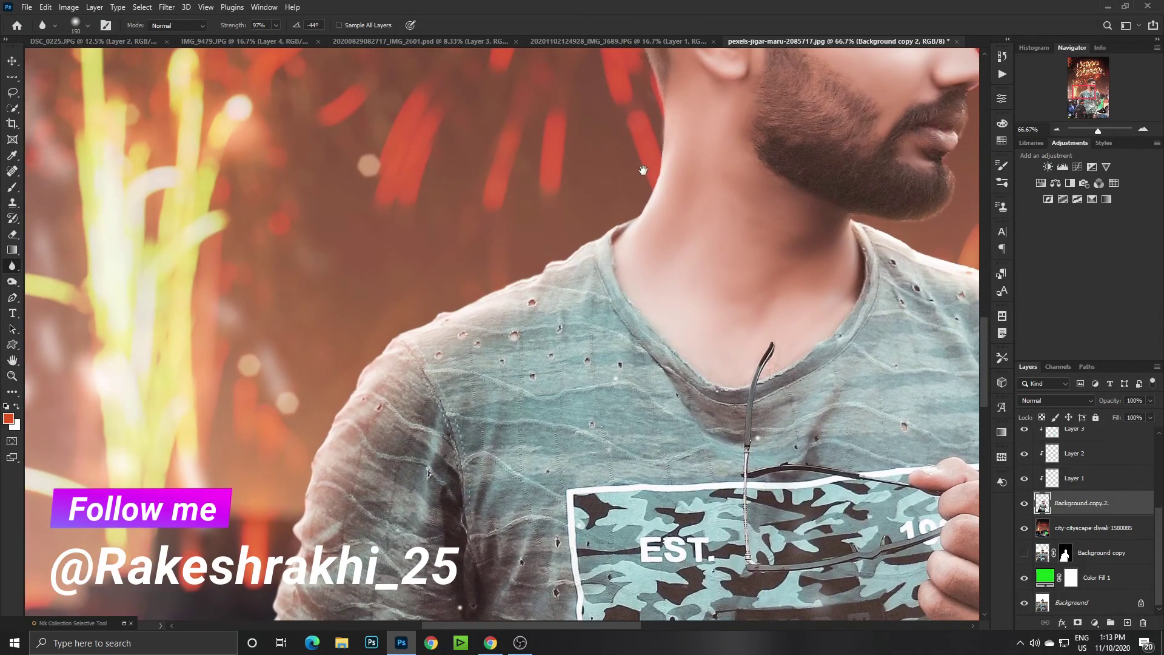
drag(643, 169, 581, 336)
drag(590, 245, 256, 143)
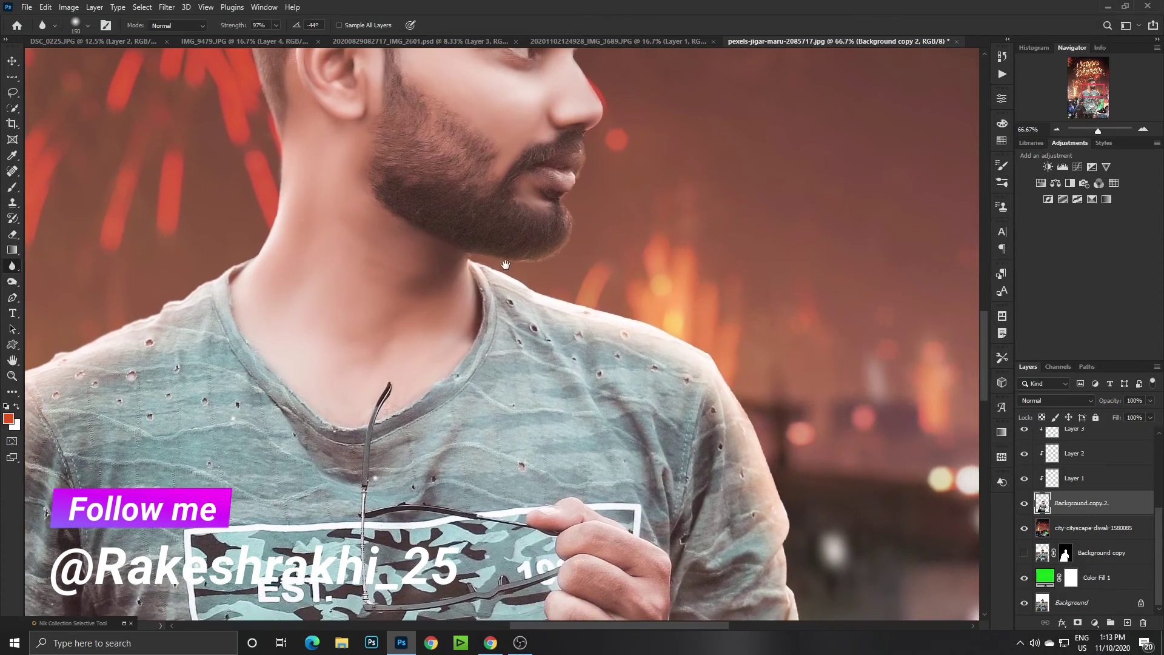
drag(719, 352, 692, 255)
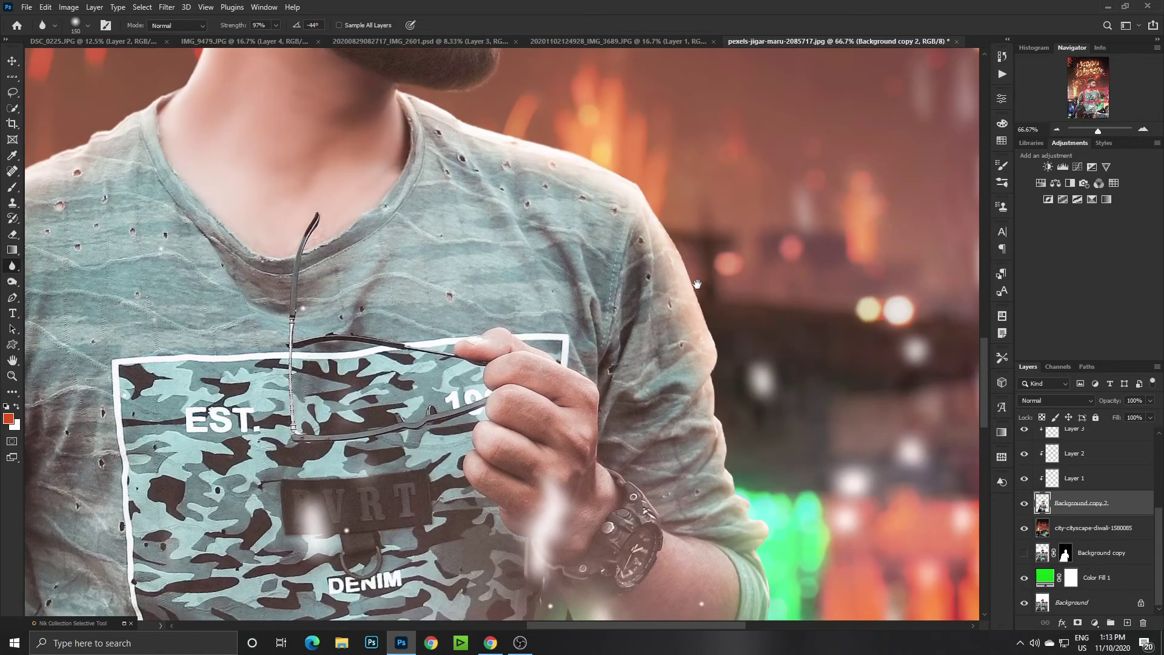
drag(758, 522, 716, 291)
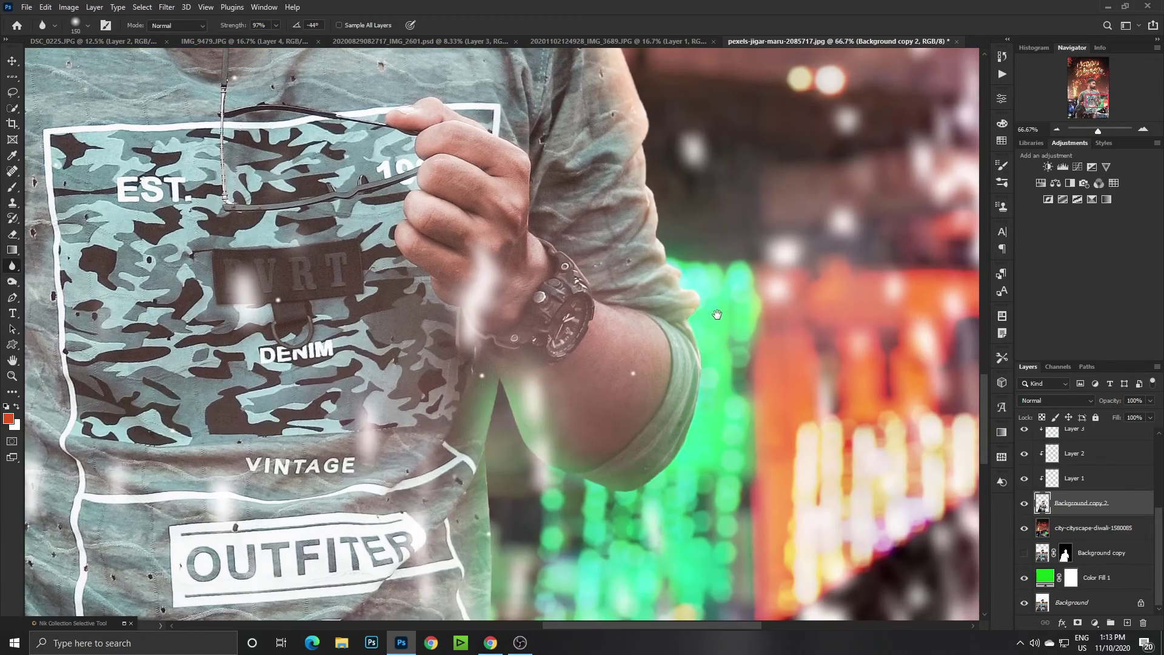
drag(715, 424, 669, 393)
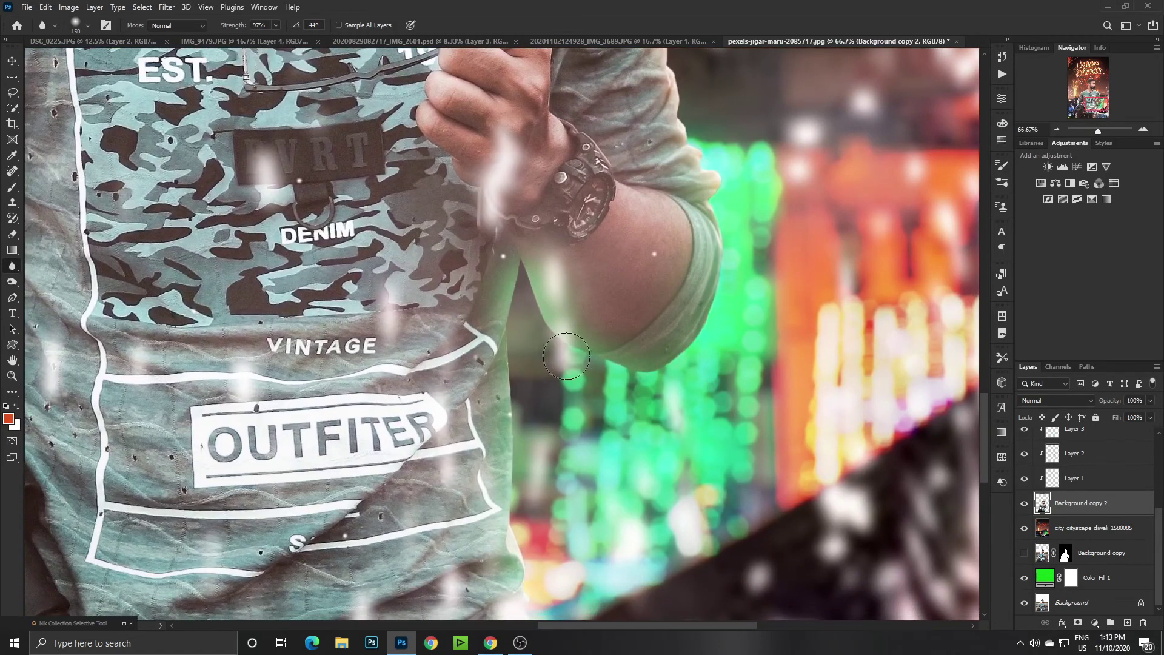
drag(530, 507, 572, 236)
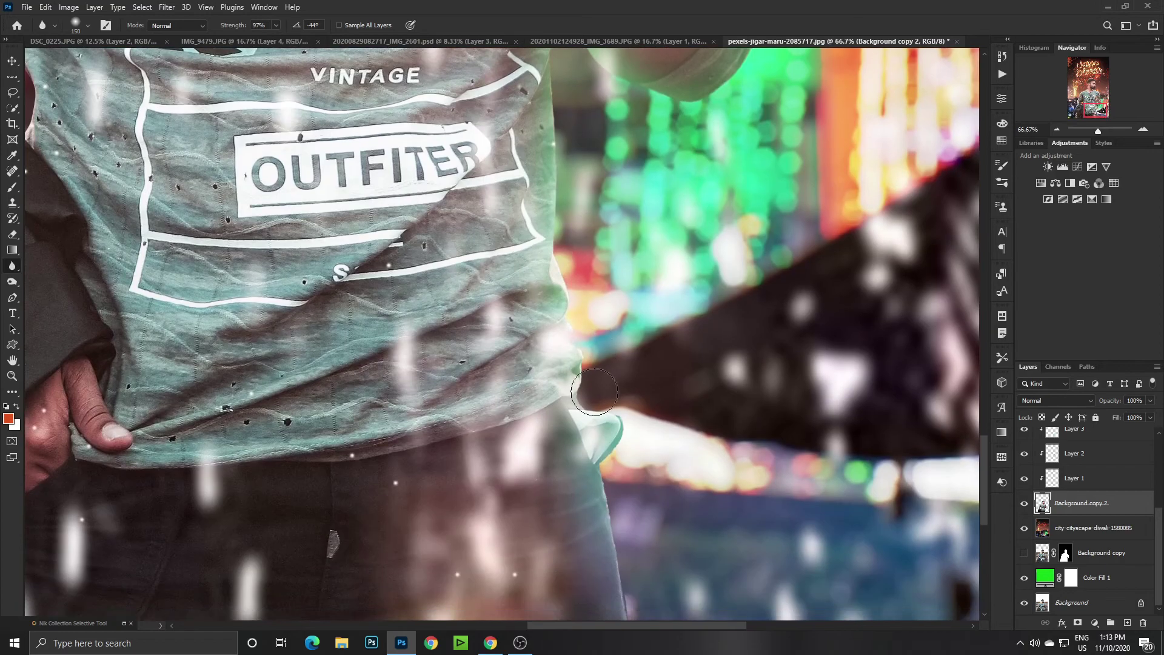
drag(615, 438, 609, 323)
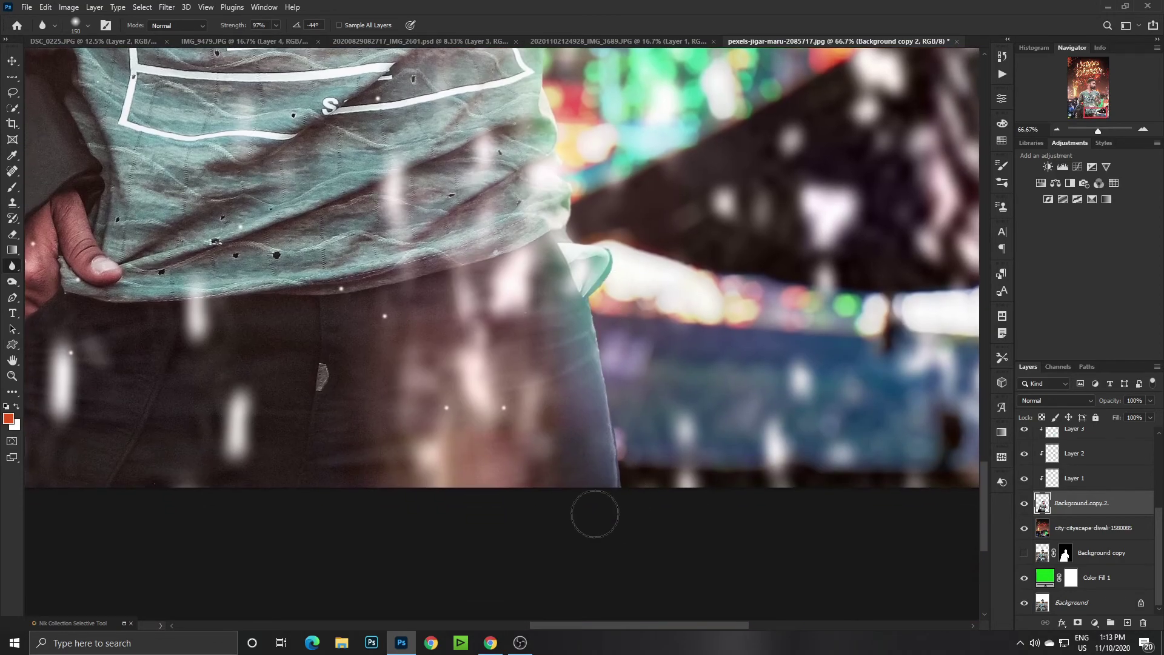
Zoom back out to 12.5% to see the whole poster.
scroll(502, 206, down, 1)
scroll(503, 206, down, 1)
scroll(502, 207, down, 1)
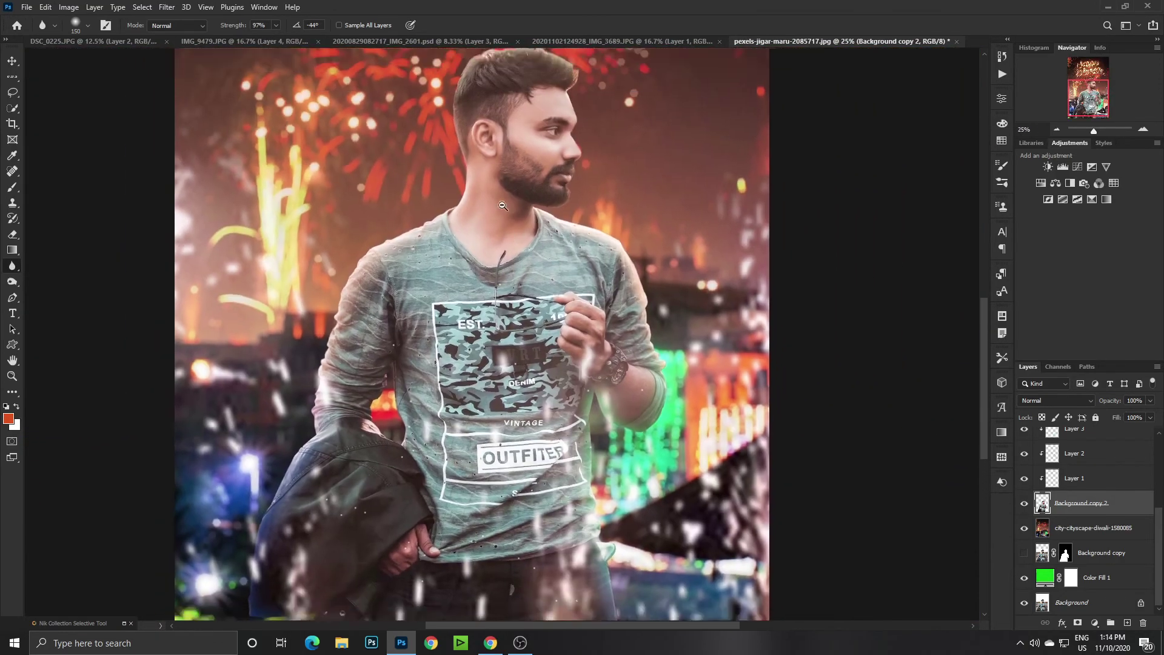
scroll(503, 206, down, 1)
scroll(503, 206, down, 1)
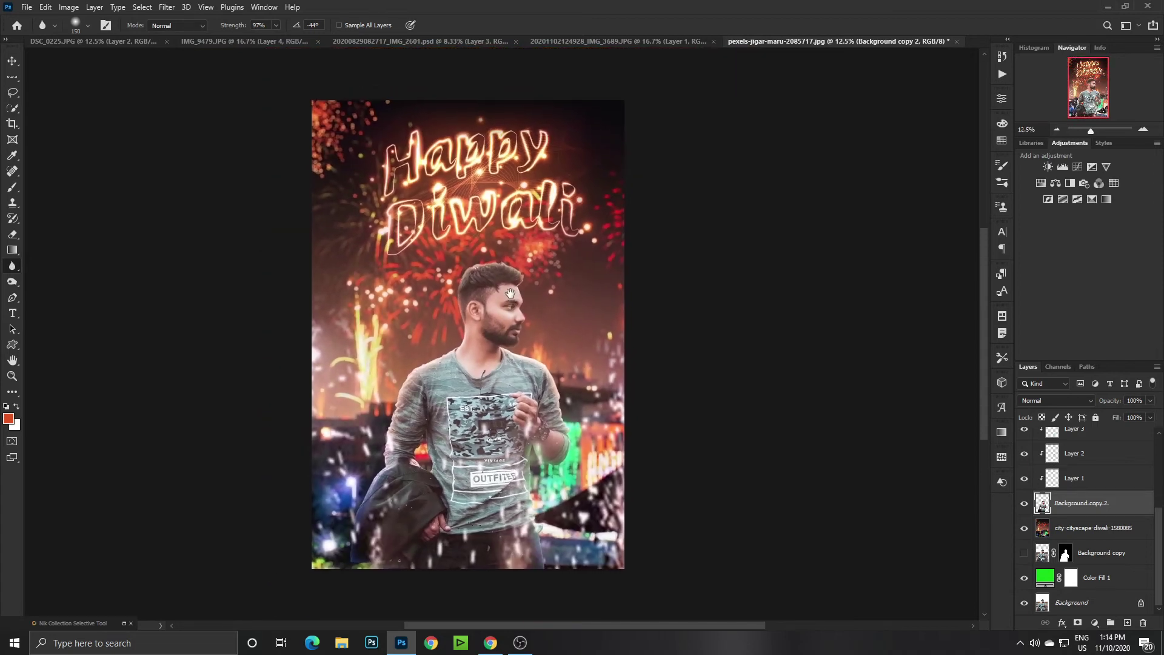
scroll(1086, 455, up, 3)
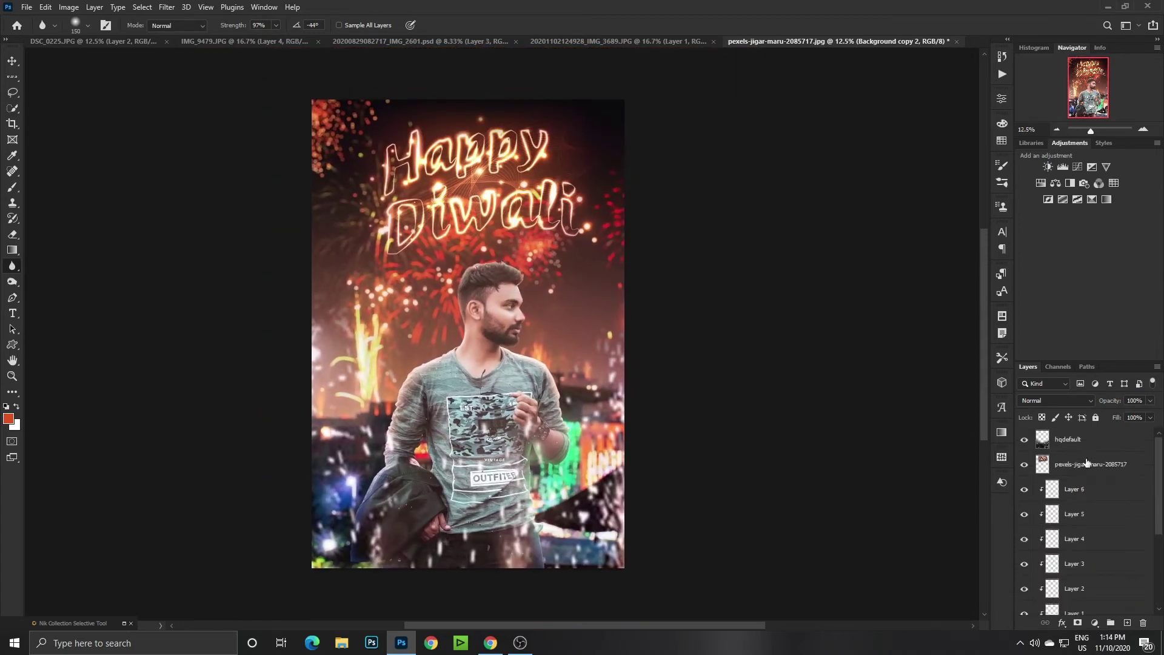
scroll(1087, 463, down, 3)
Paint a soft orange glow, sampled from the text, on a new layer above hqdefault.
scroll(1087, 463, up, 3)
click(1097, 440)
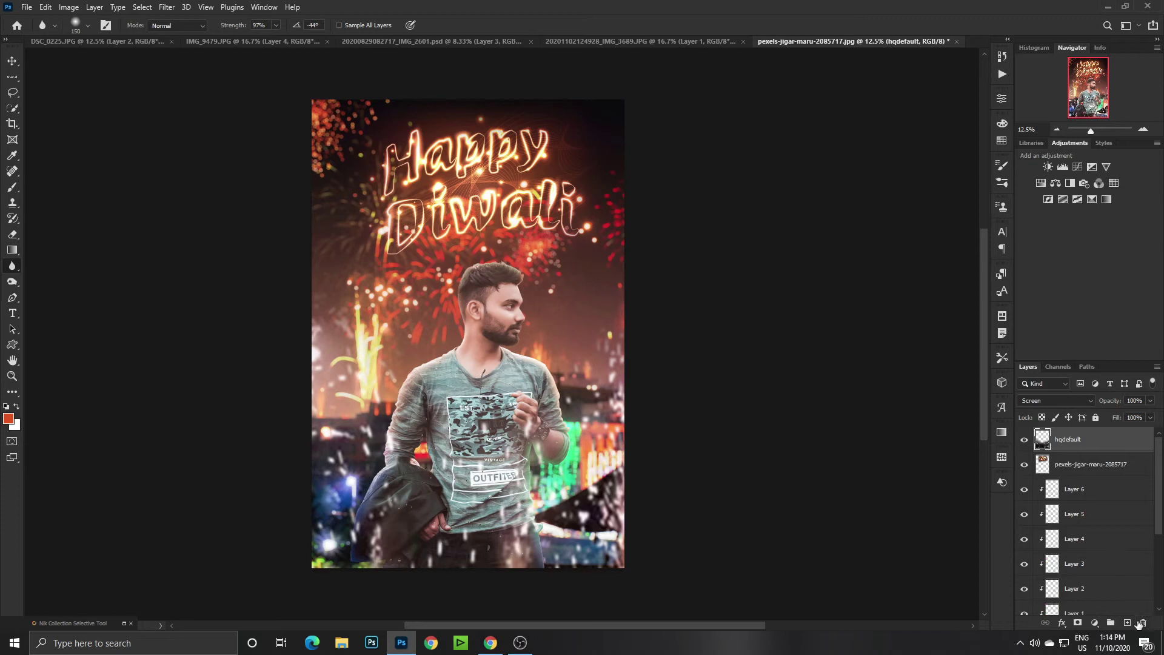
ctrl+click(1128, 623)
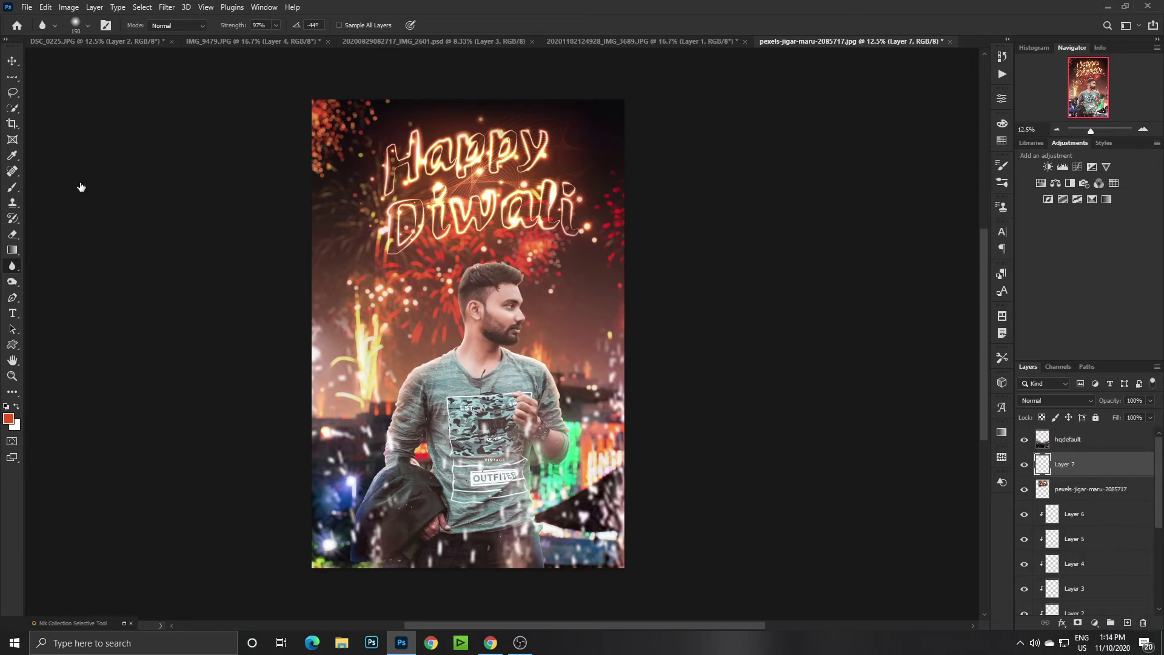
click(12, 187)
alt+click(492, 206)
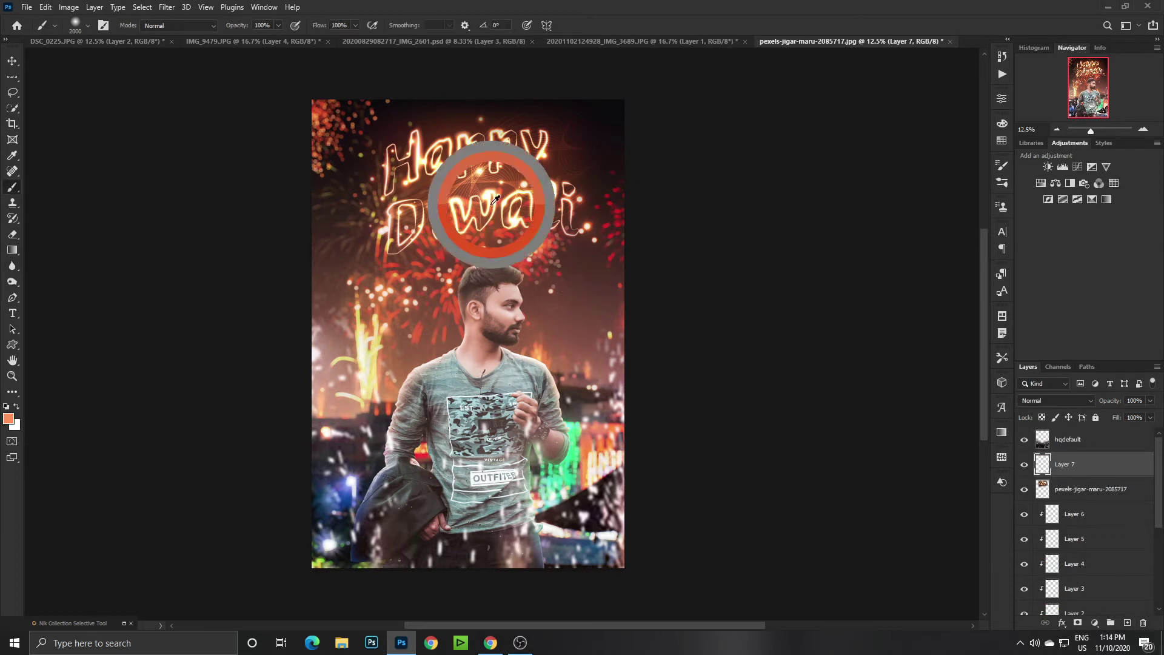
click(490, 237)
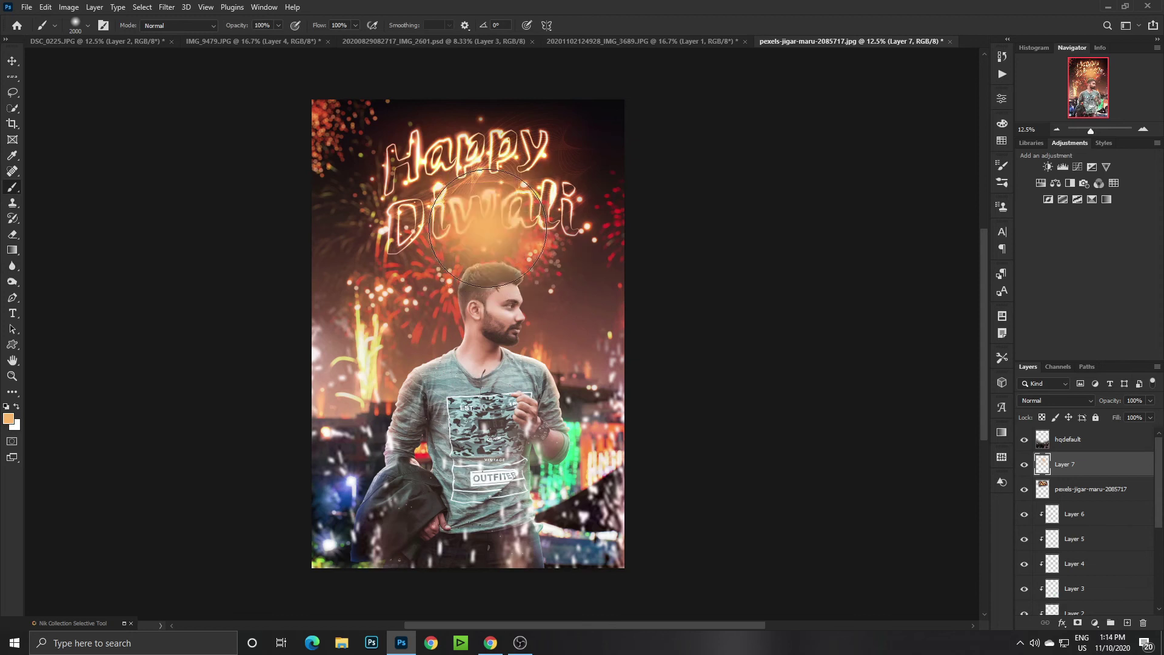
Set the glow layer to Screen, scale it to 124% and lower its opacity to about 52%.
click(1072, 402)
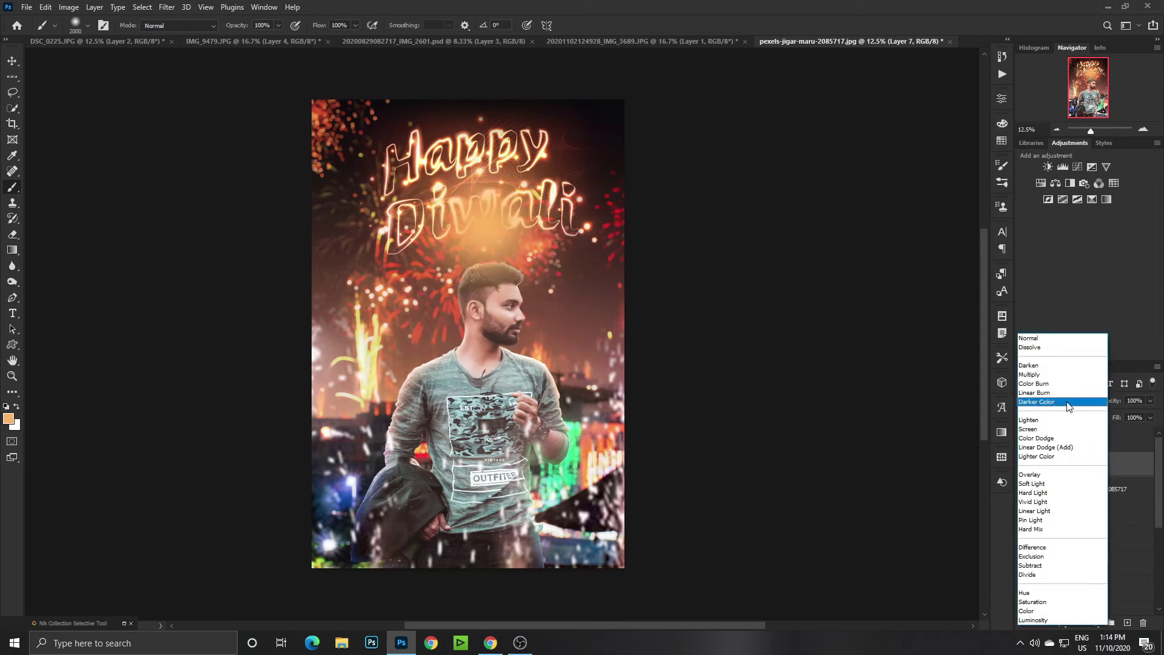
click(1043, 426)
key(ctrl+t)
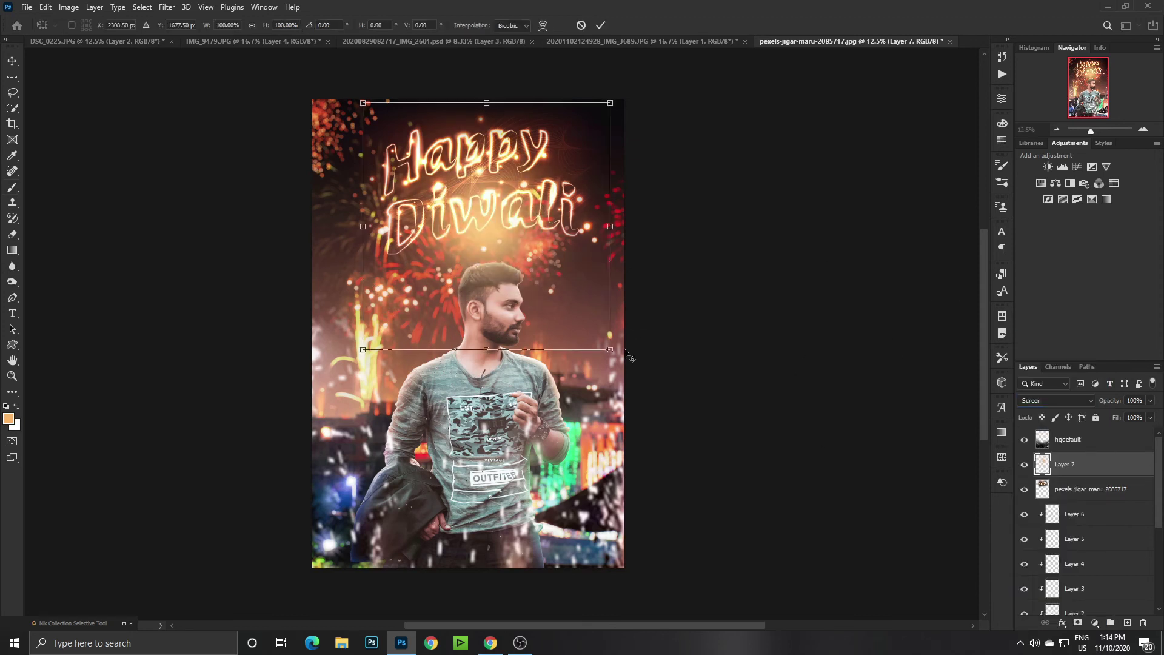
drag(616, 354, 638, 381)
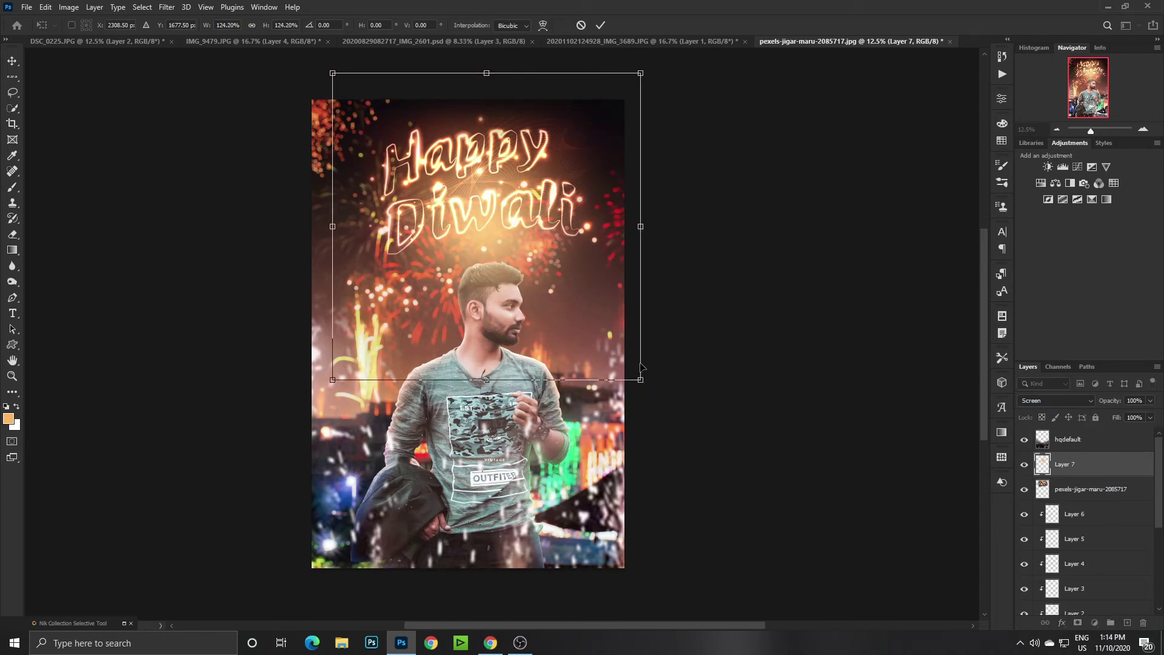
key(Return)
drag(1150, 401, 1127, 413)
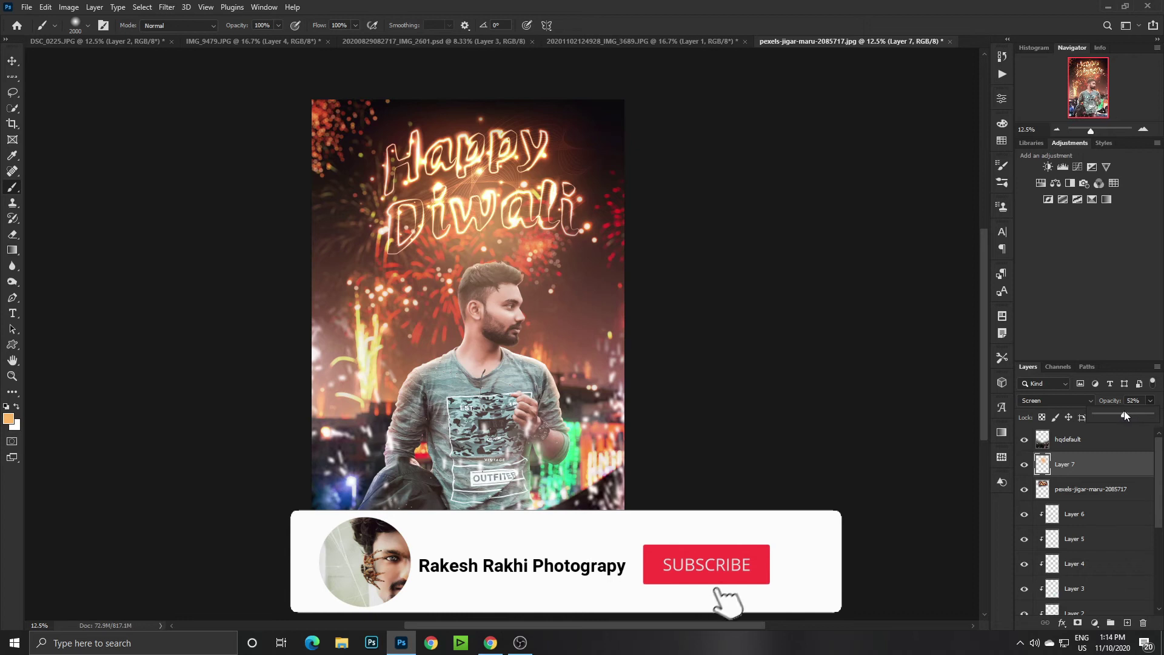
scroll(1084, 493, down, 3)
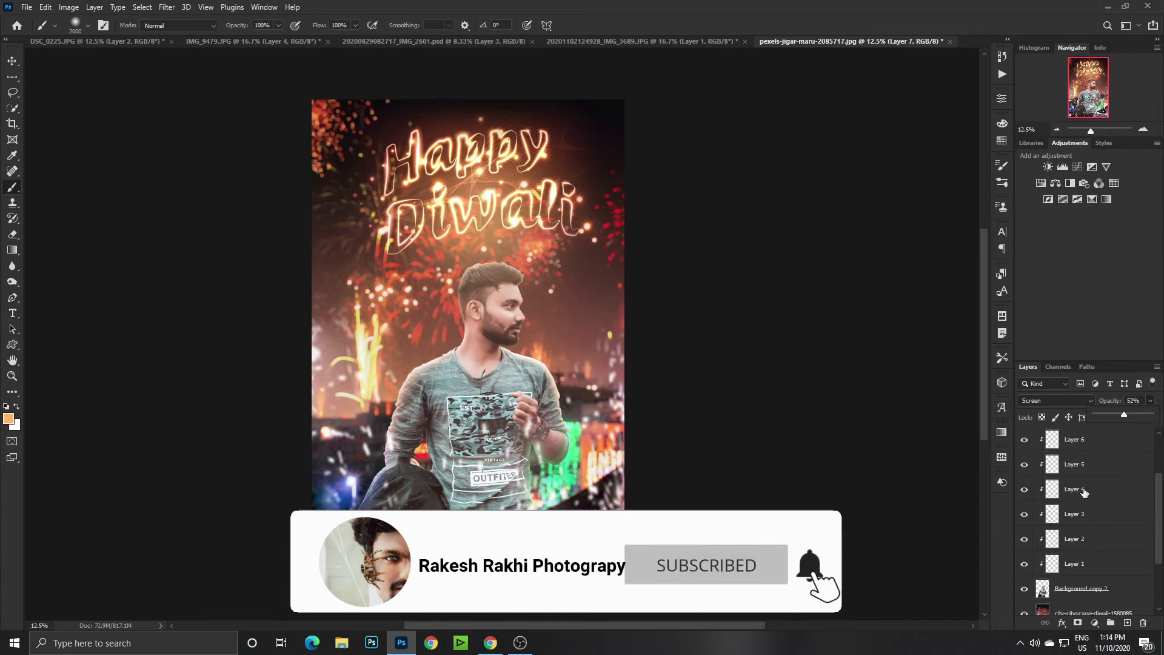
scroll(1085, 493, down, 1)
click(1083, 563)
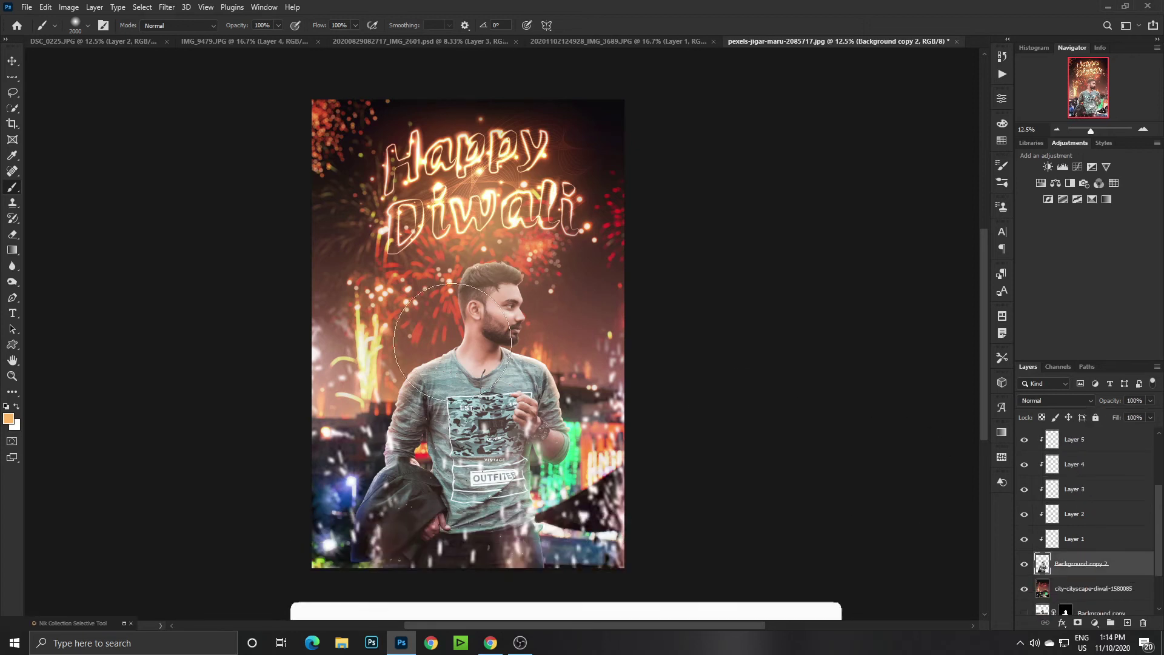
Burn beside the man's face with a 1400 brush, then stamp all visible layers into Layer 8.
right_click(13, 282)
click(61, 289)
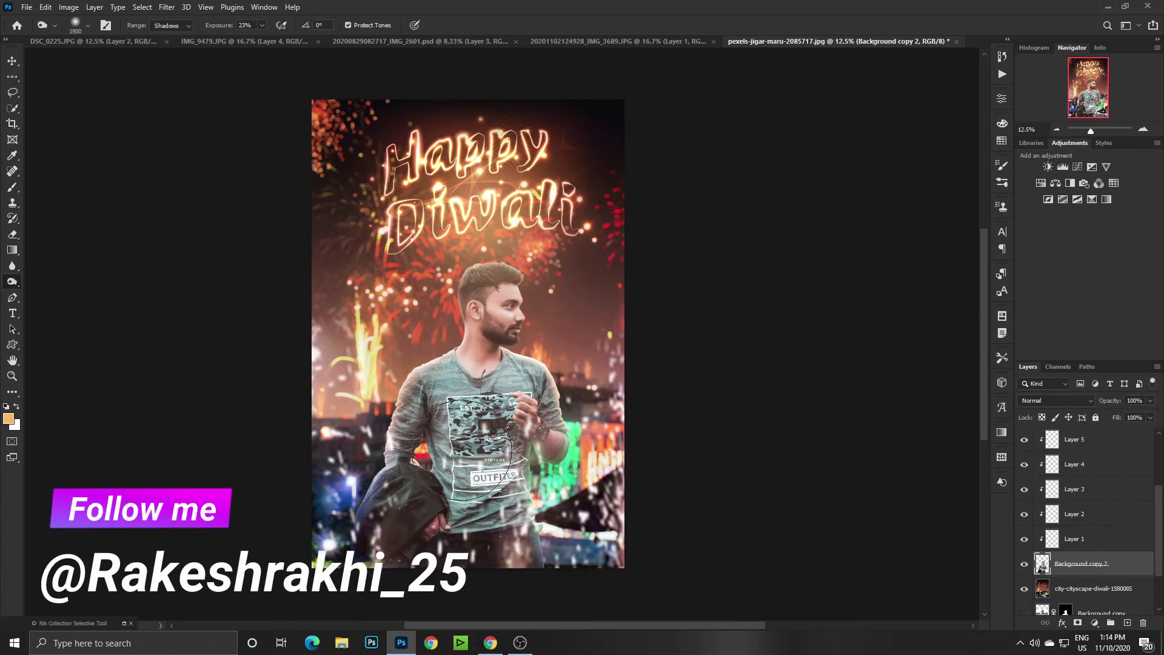
key(bracketleft)
key(bracketleft)
key(bracketleft)
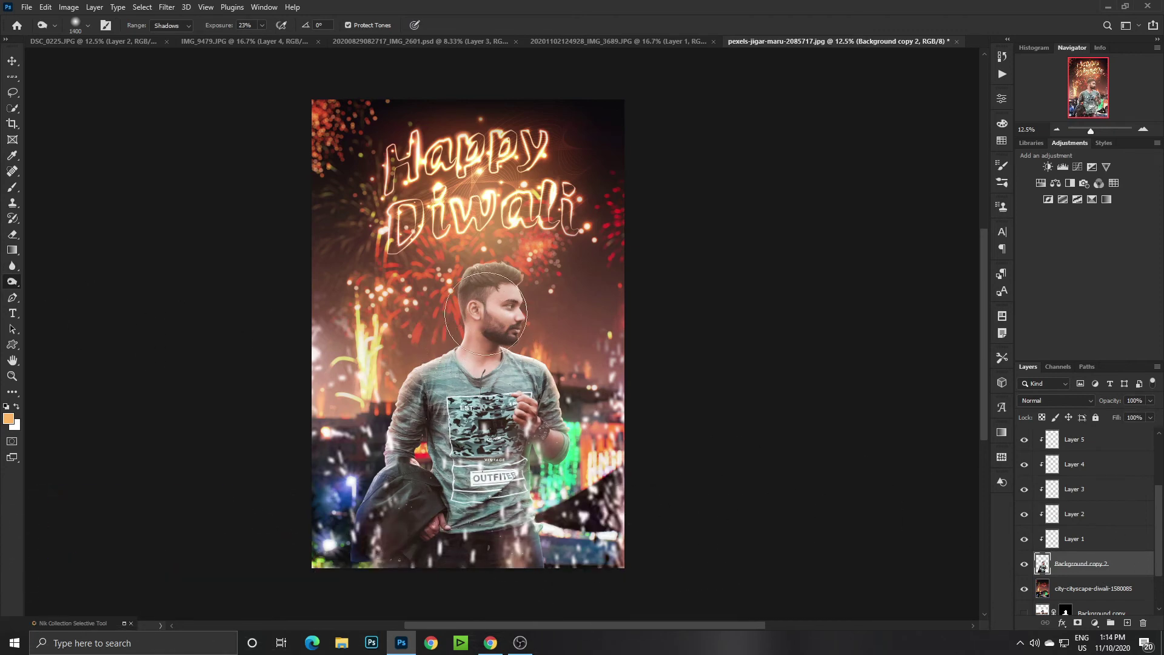
drag(531, 257, 553, 291)
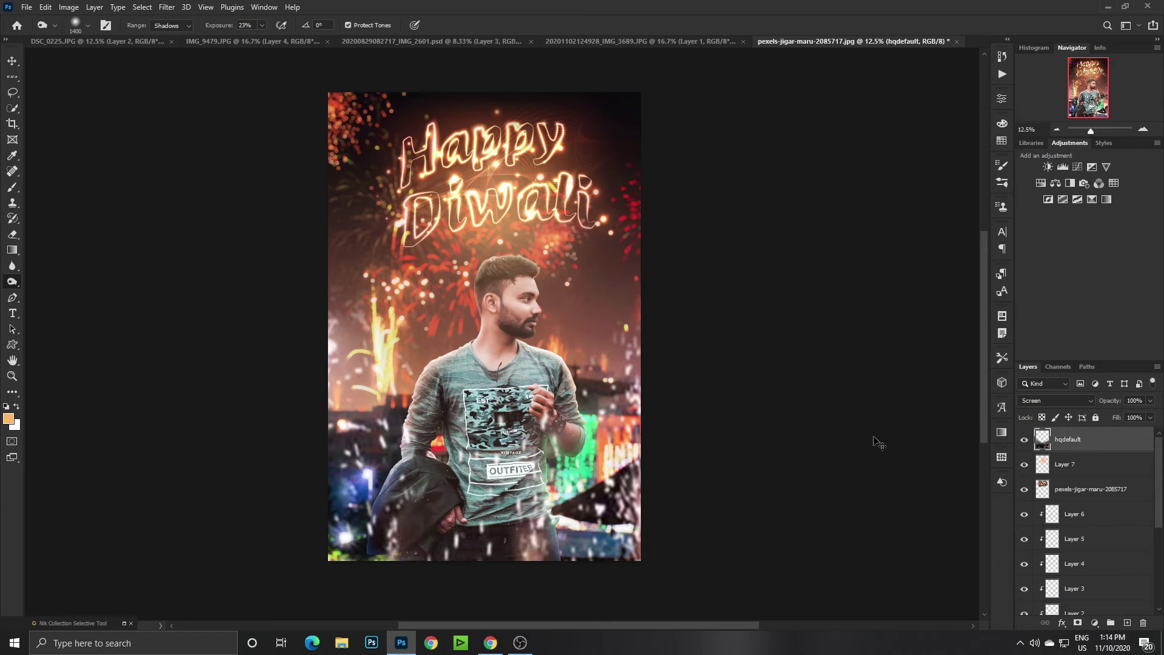
key(ctrl+shift+alt+e)
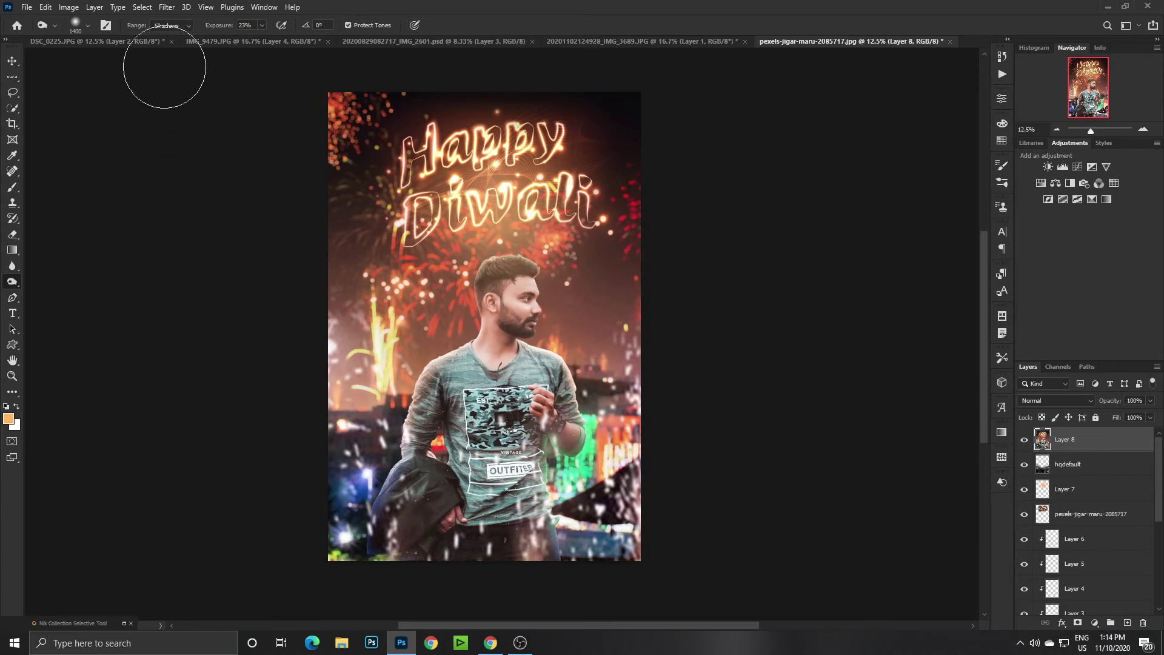
In the Camera Raw Filter, set Temperature +3, Tint +9 and raise Highlights.
click(165, 7)
click(187, 96)
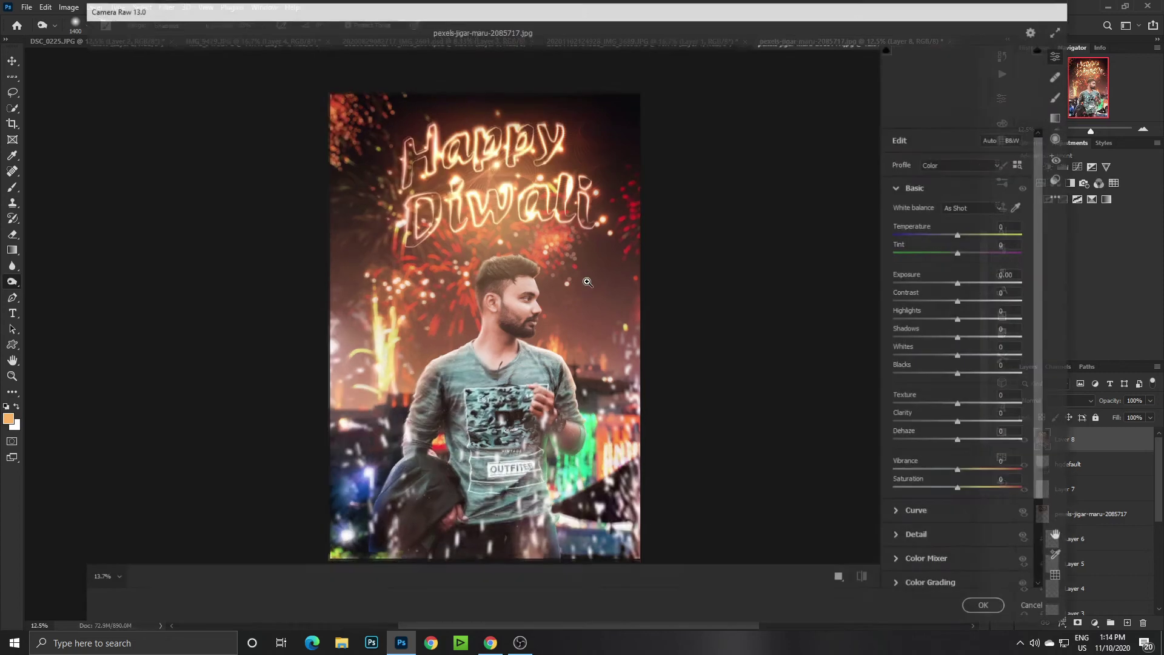
drag(962, 239, 965, 243)
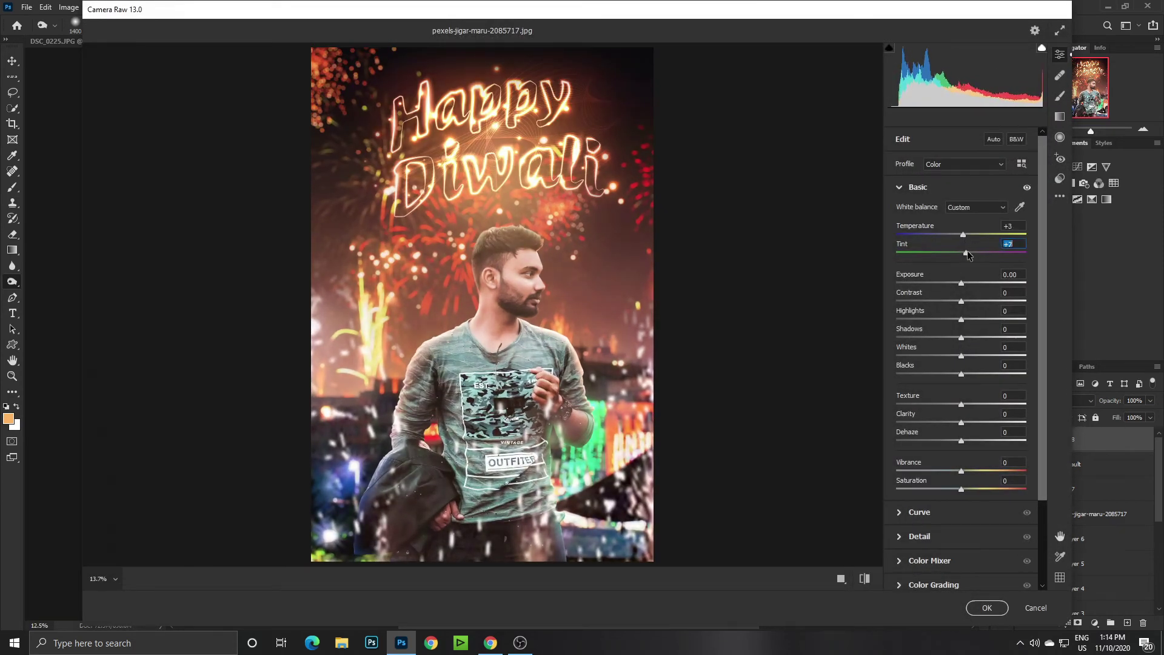
drag(968, 254, 970, 258)
mouse_move(960, 320)
mouse_down()
mouse_move(974, 331)
mouse_move(939, 347)
mouse_move(966, 363)
mouse_move(951, 375)
mouse_up()
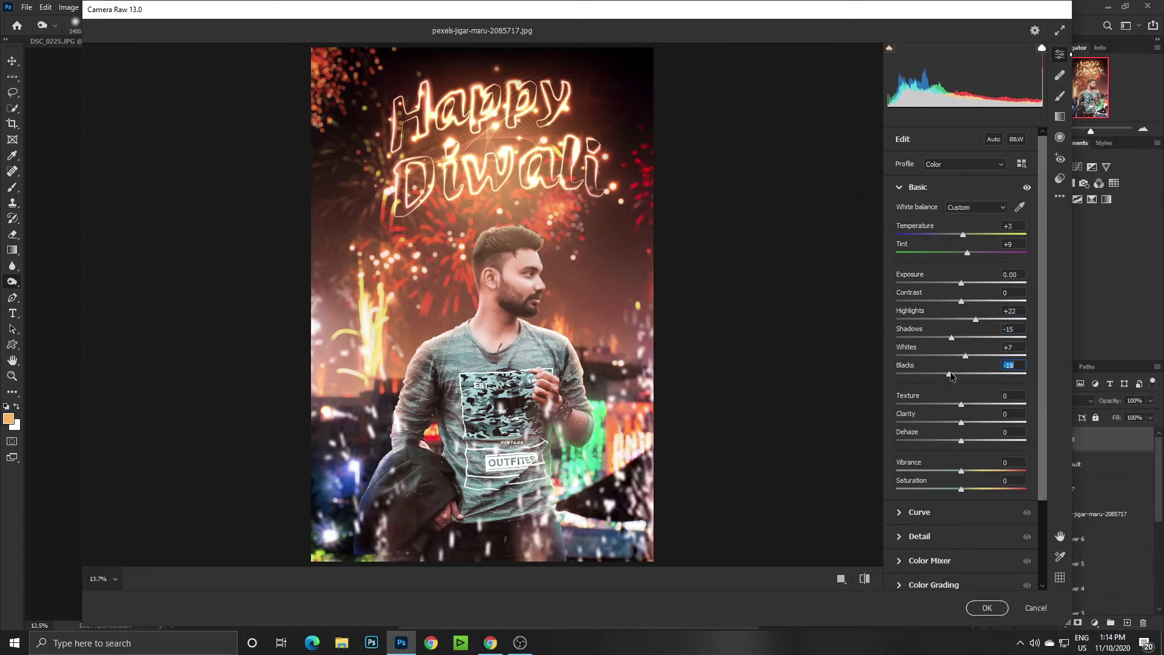
Shift the green and red primary hues under Calibration and apply the grade.
scroll(957, 417, down, 3)
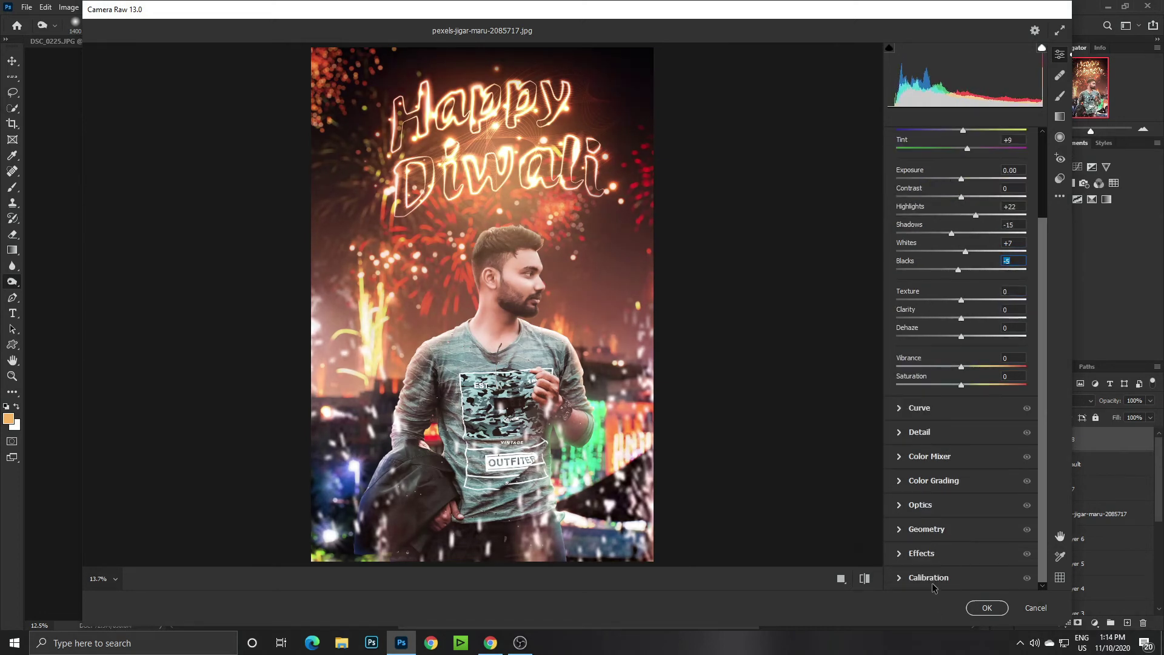
click(928, 578)
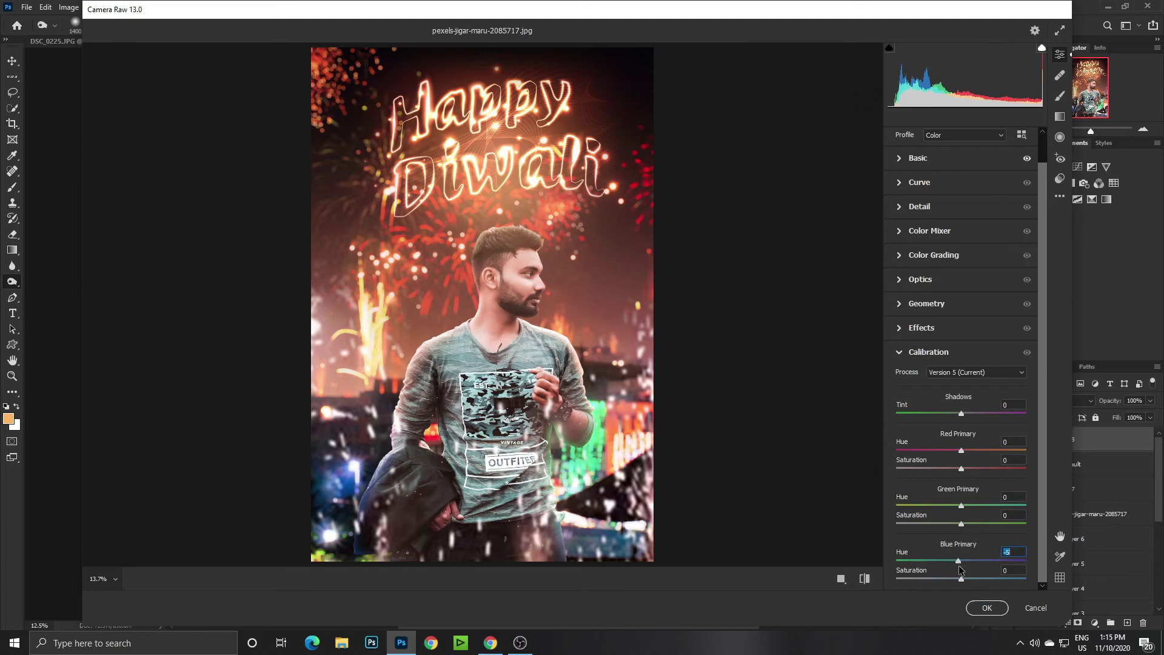
mouse_move(947, 507)
mouse_down()
mouse_move(1011, 514)
mouse_move(940, 519)
mouse_up()
drag(964, 453, 967, 462)
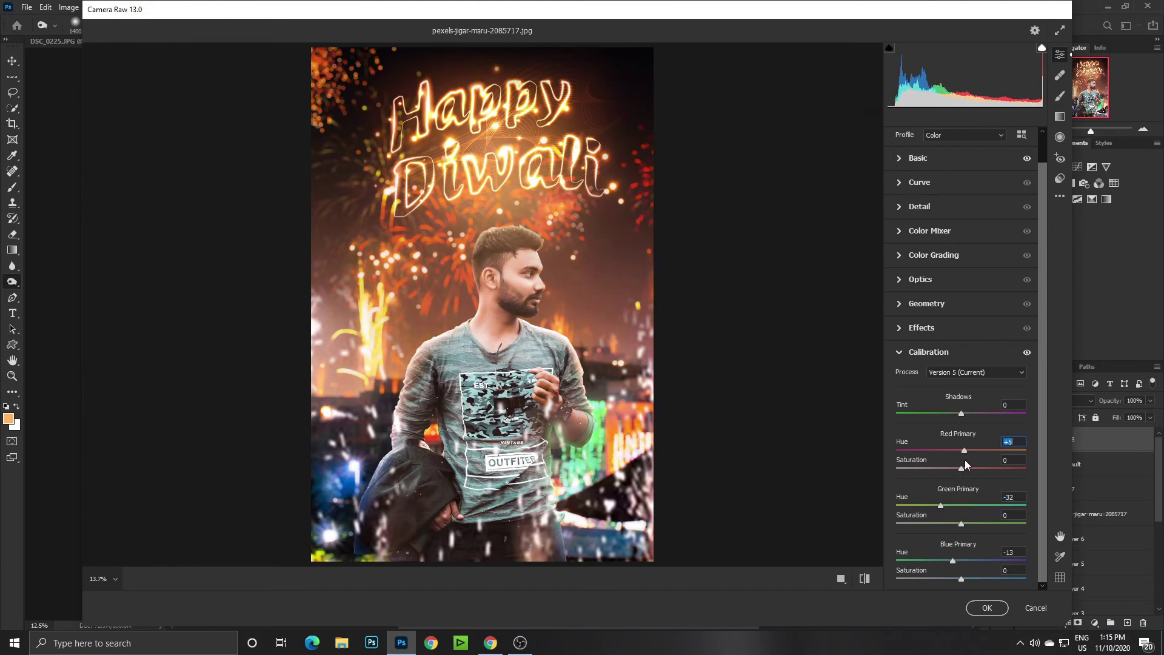
click(988, 608)
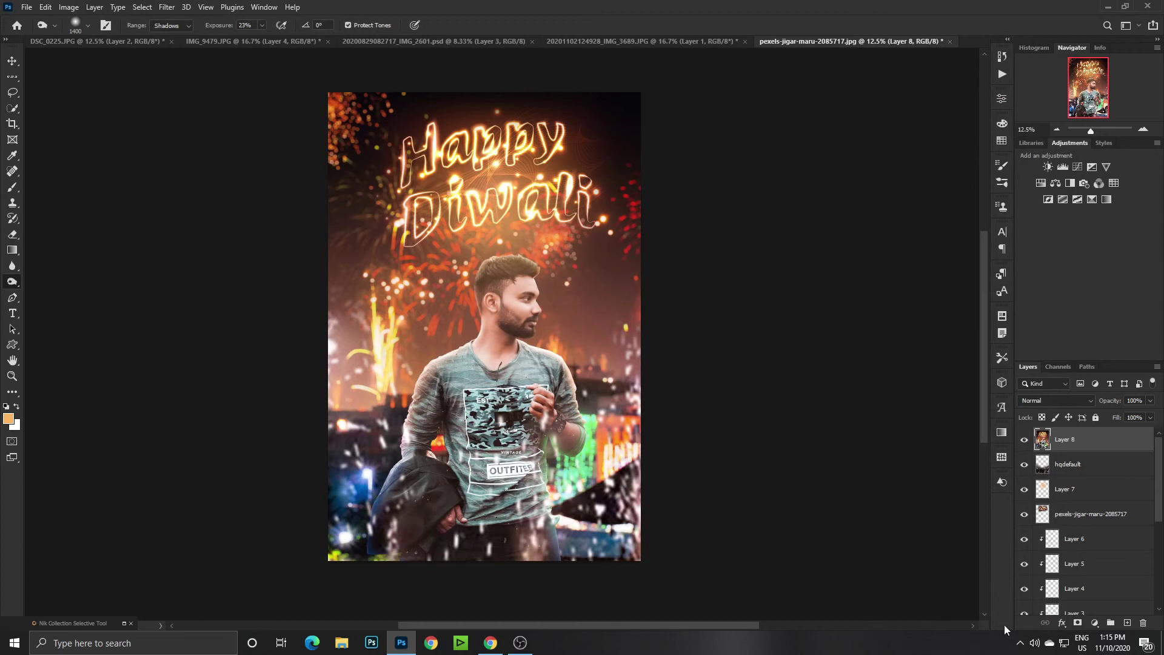
Add a Selective Color layer adding a touch of black to the Blacks range.
click(1094, 623)
click(1084, 616)
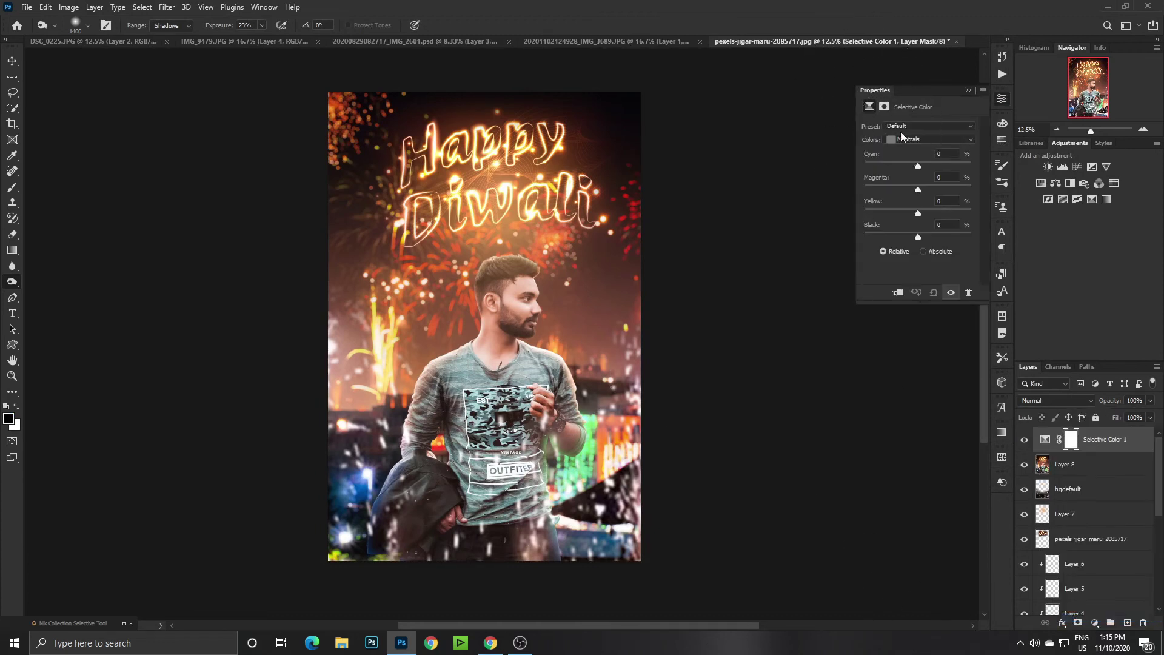
click(931, 139)
click(909, 227)
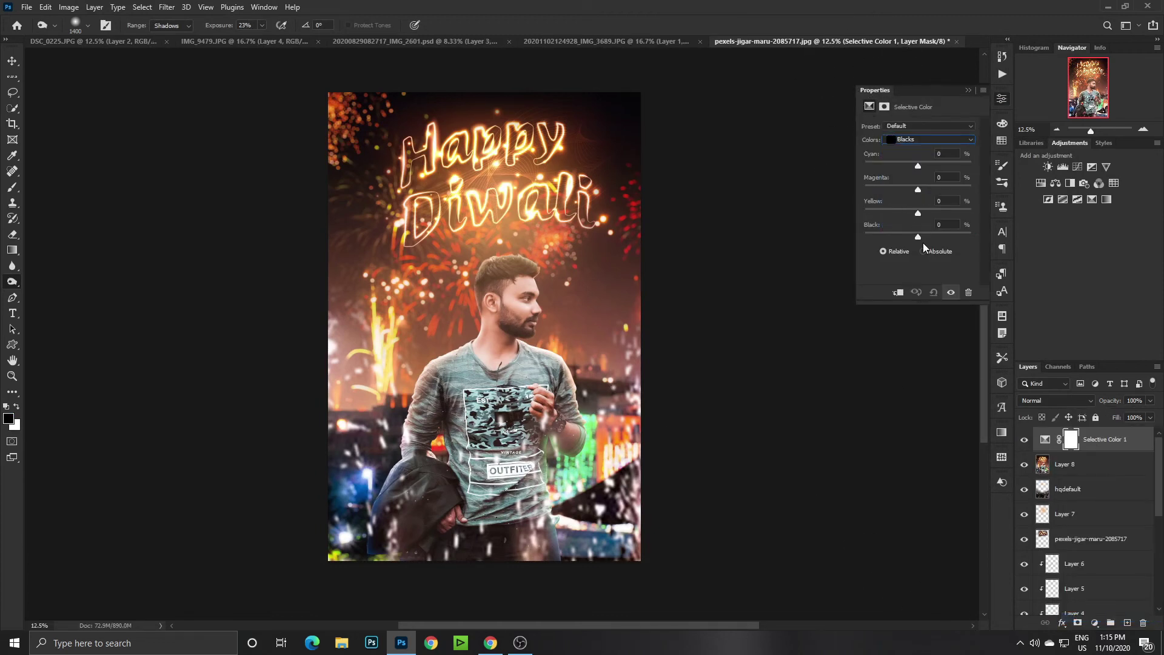
drag(918, 236, 921, 239)
click(969, 91)
Add a Curves layer that deepens the shadows, then select it with Selective Color 1.
click(1078, 167)
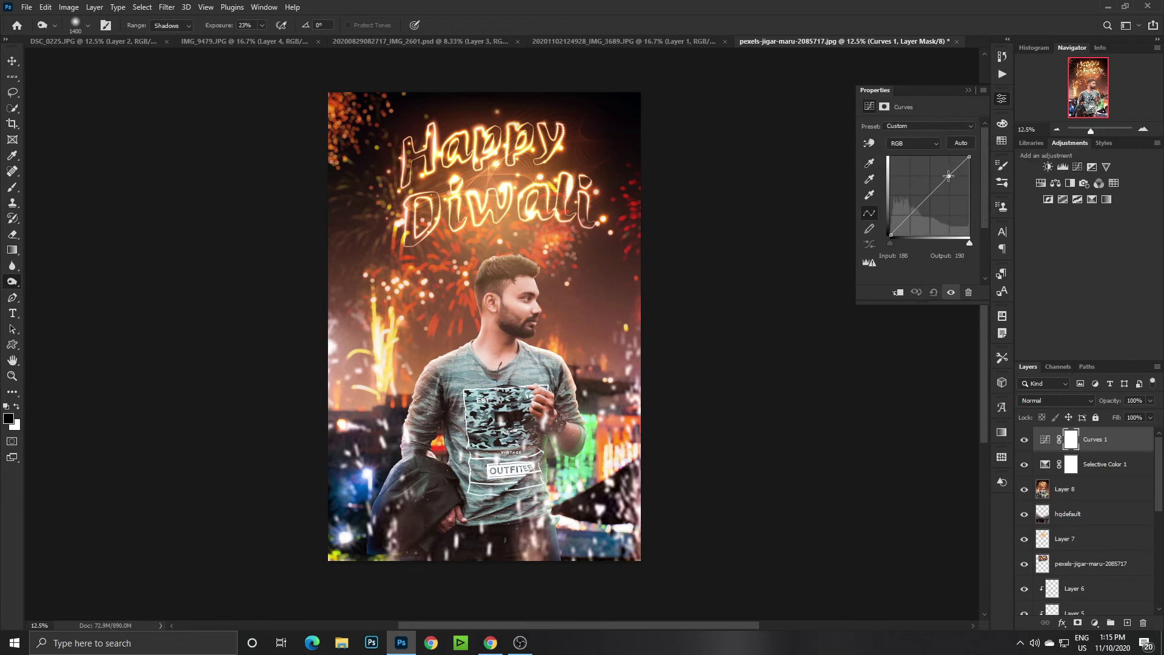
drag(949, 176, 947, 174)
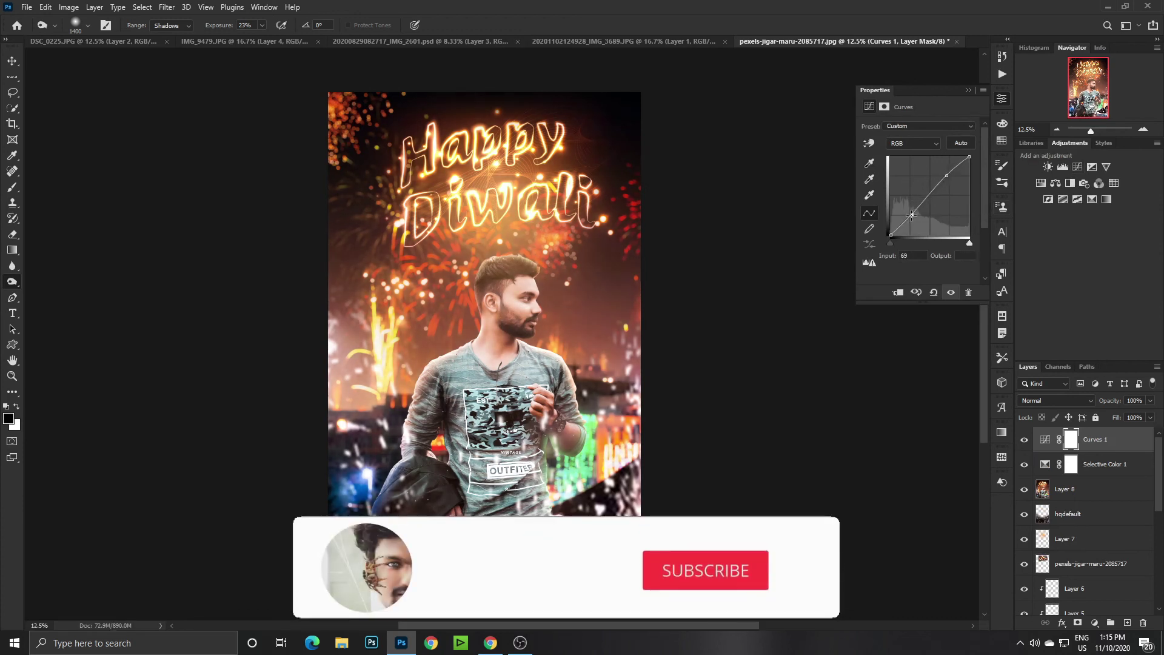
drag(912, 210, 909, 215)
click(968, 91)
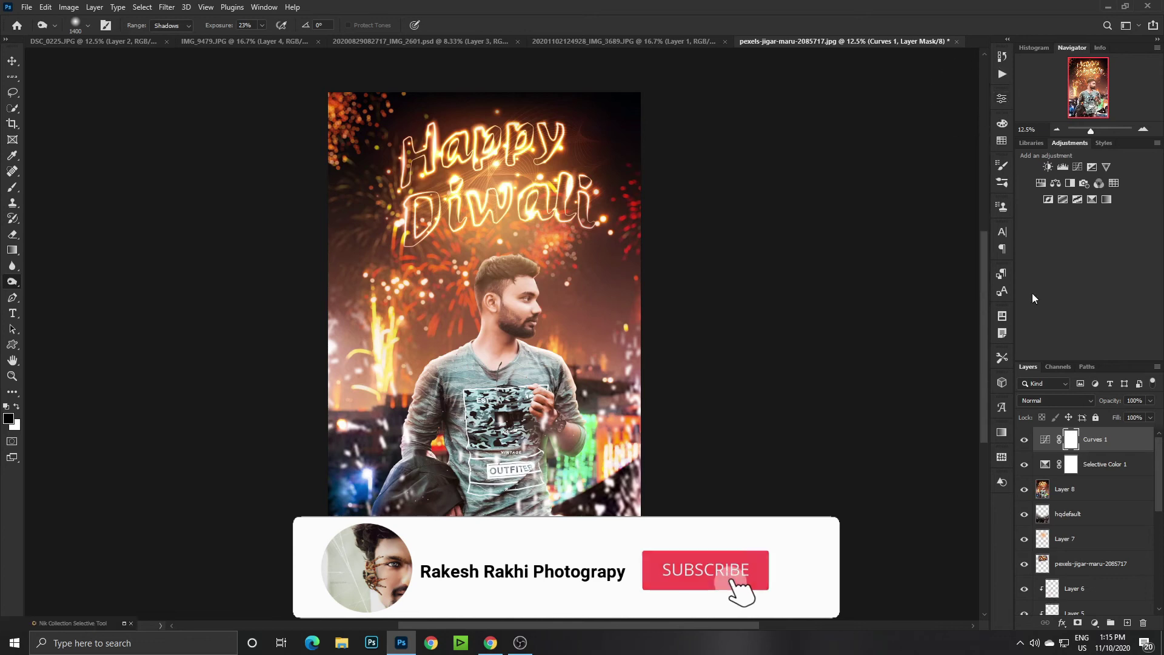
shift+click(1103, 465)
Merge Layer 8 with the Selective Color and Curves adjustment layers.
shift+click(1080, 489)
right_click(1079, 489)
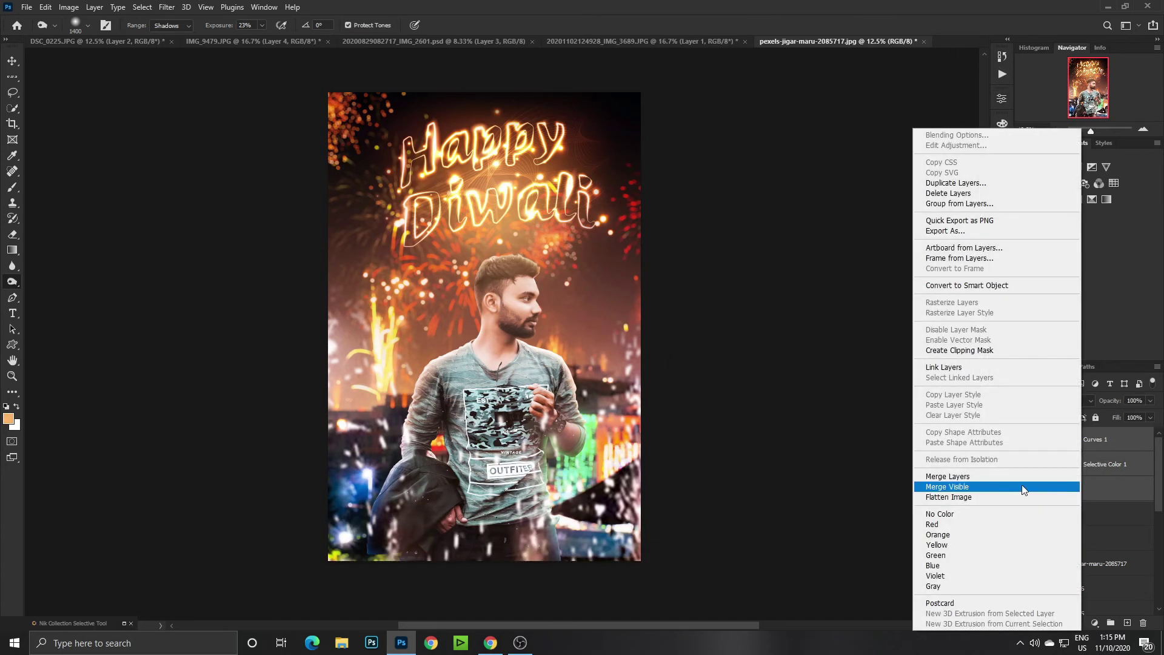
click(994, 479)
drag(551, 315, 556, 319)
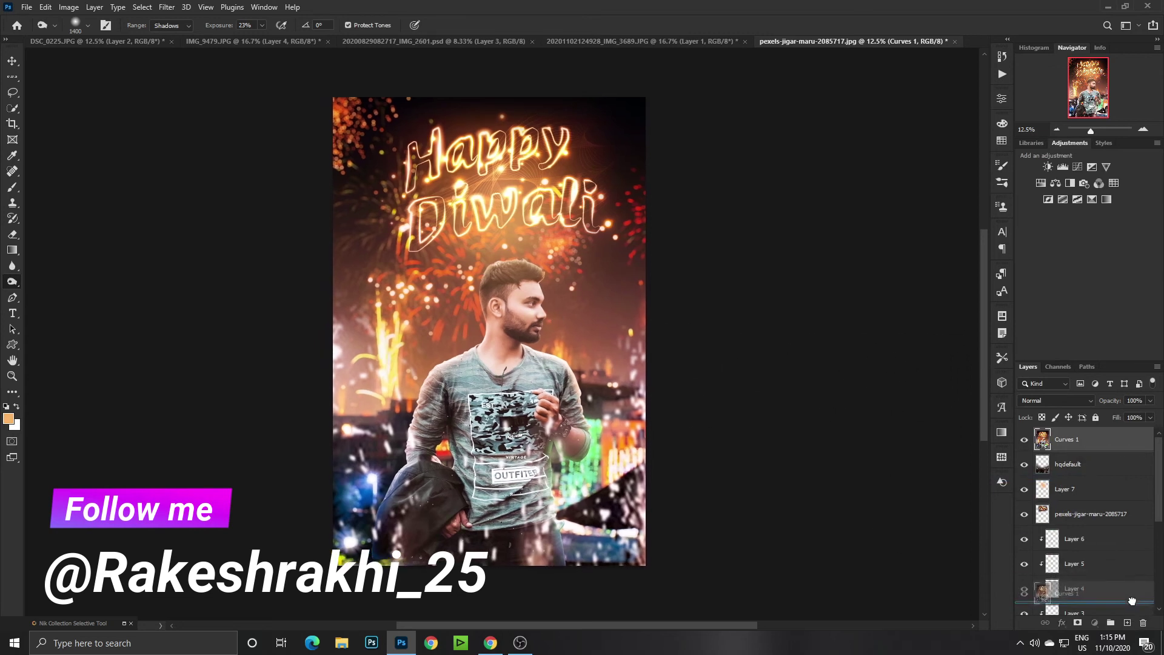
Duplicate the merged Curves 1 layer, try SkinFiner, cancel it and delete the copy.
drag(1086, 451, 1128, 623)
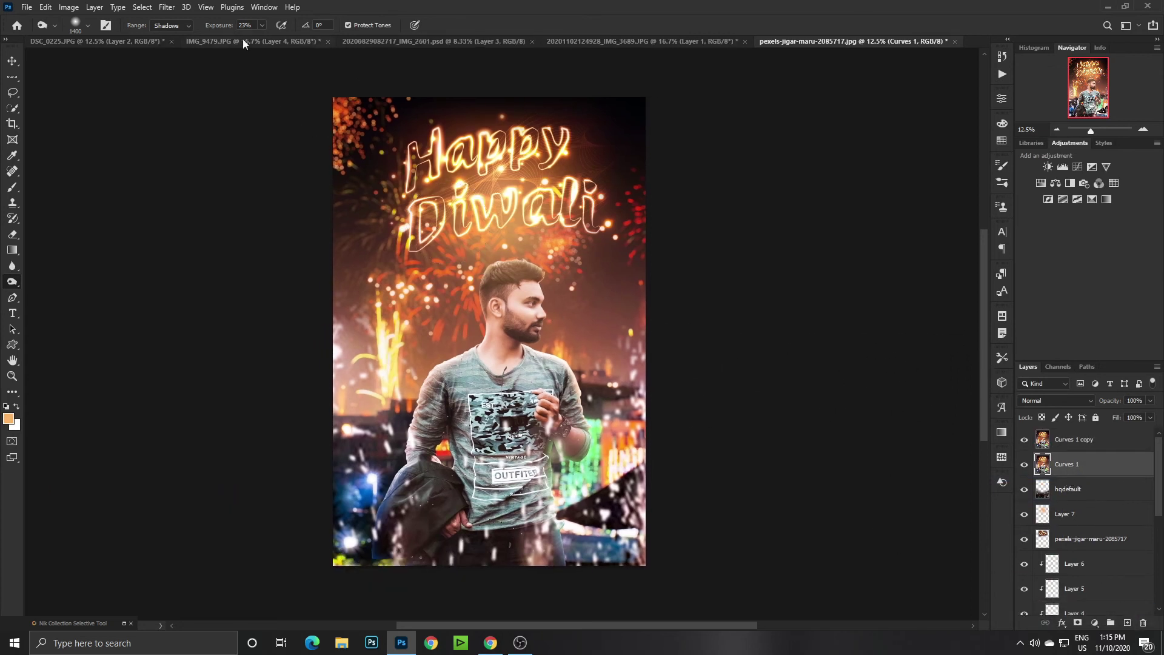
click(166, 7)
mouse_move(191, 330)
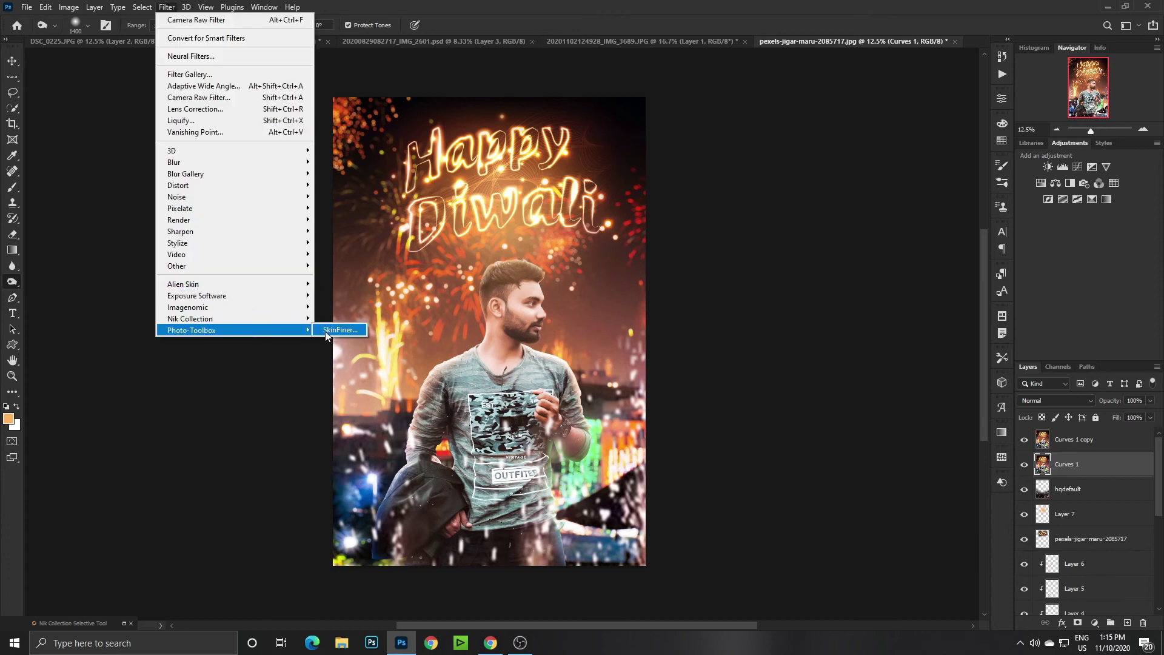
click(328, 330)
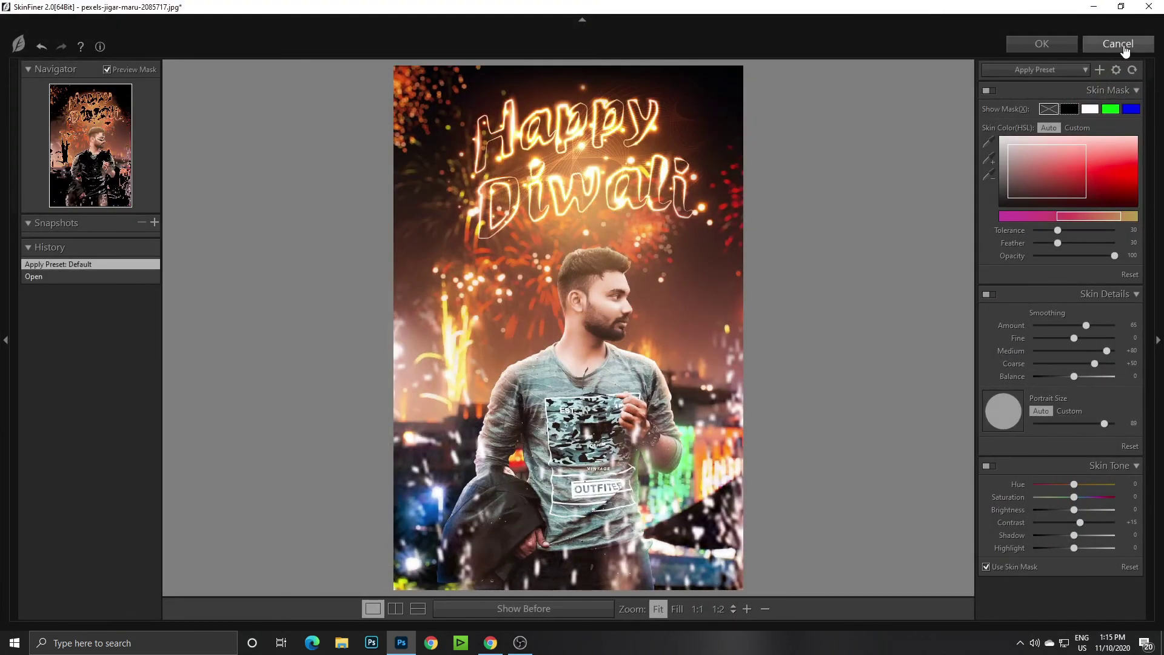
click(1118, 43)
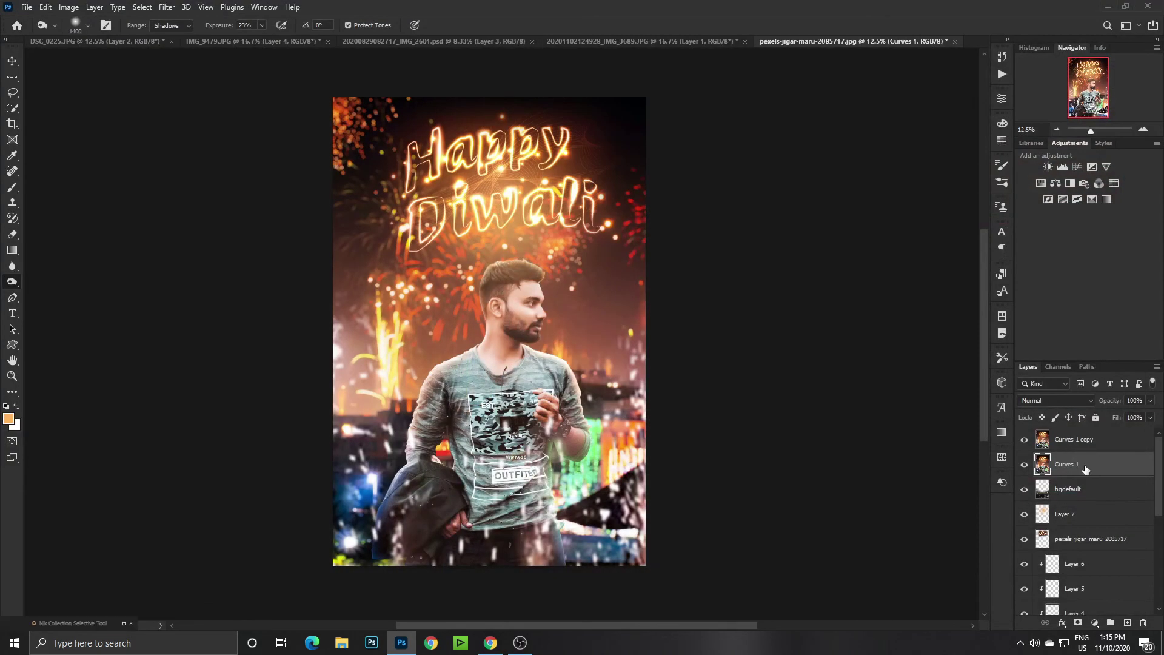
click(1094, 442)
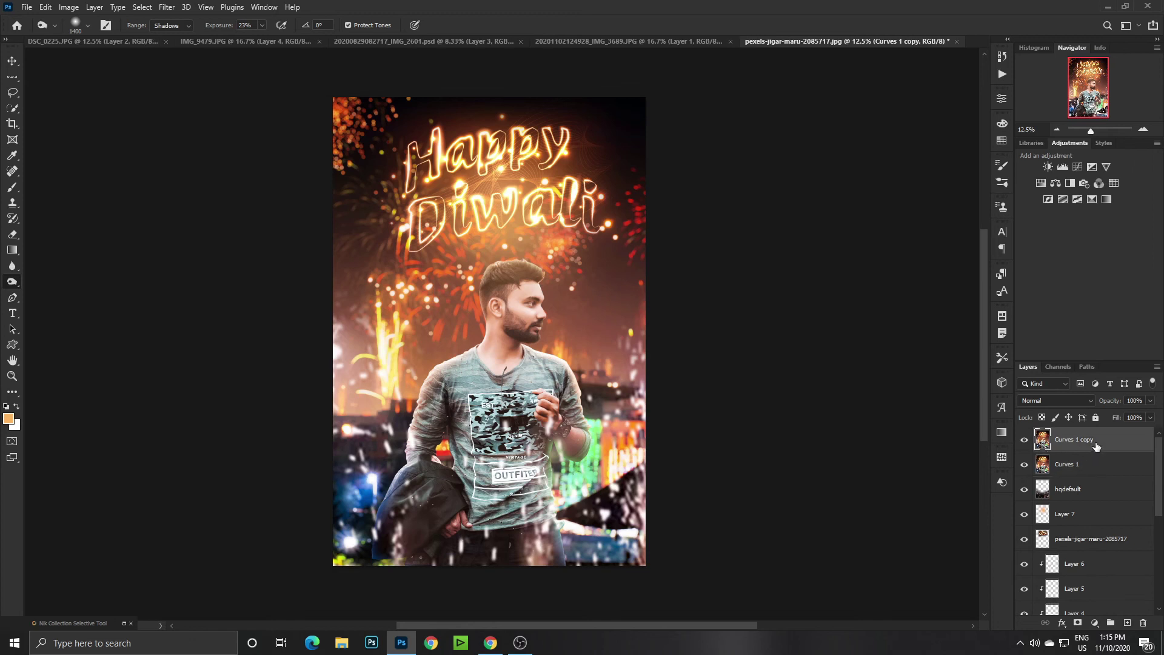
key(Delete)
Load the man's cutout outline as a selection and copy him onto a new top layer.
scroll(1088, 535, down, 2)
scroll(1077, 527, down, 3)
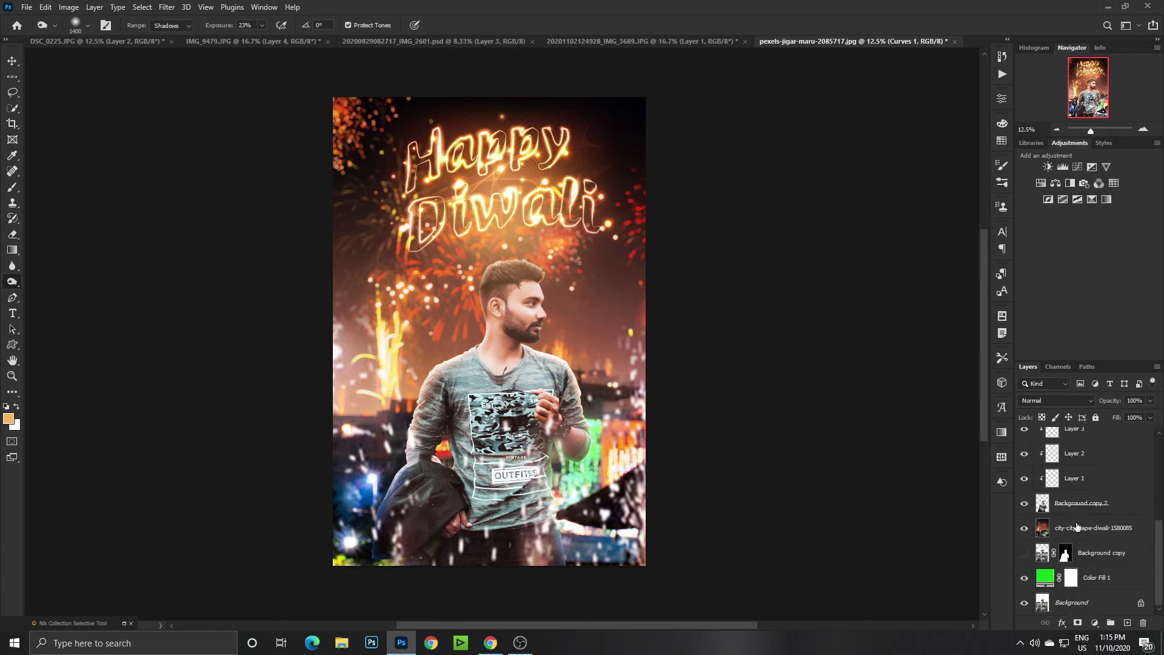
ctrl+click(1042, 502)
scroll(1078, 485, up, 3)
key(ctrl+shift+c)
key(ctrl+v)
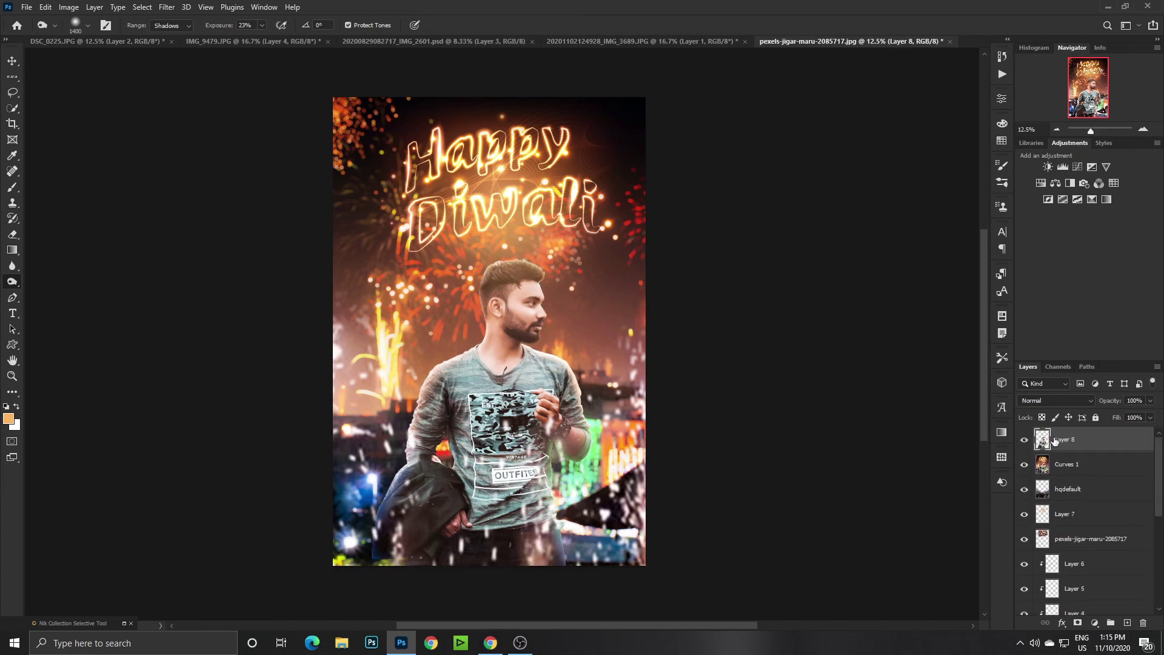
Apply SkinFiner with Smoothing Amount 52 to the man's layer, then duplicate it as Layer 8 copy.
click(172, 7)
mouse_move(191, 330)
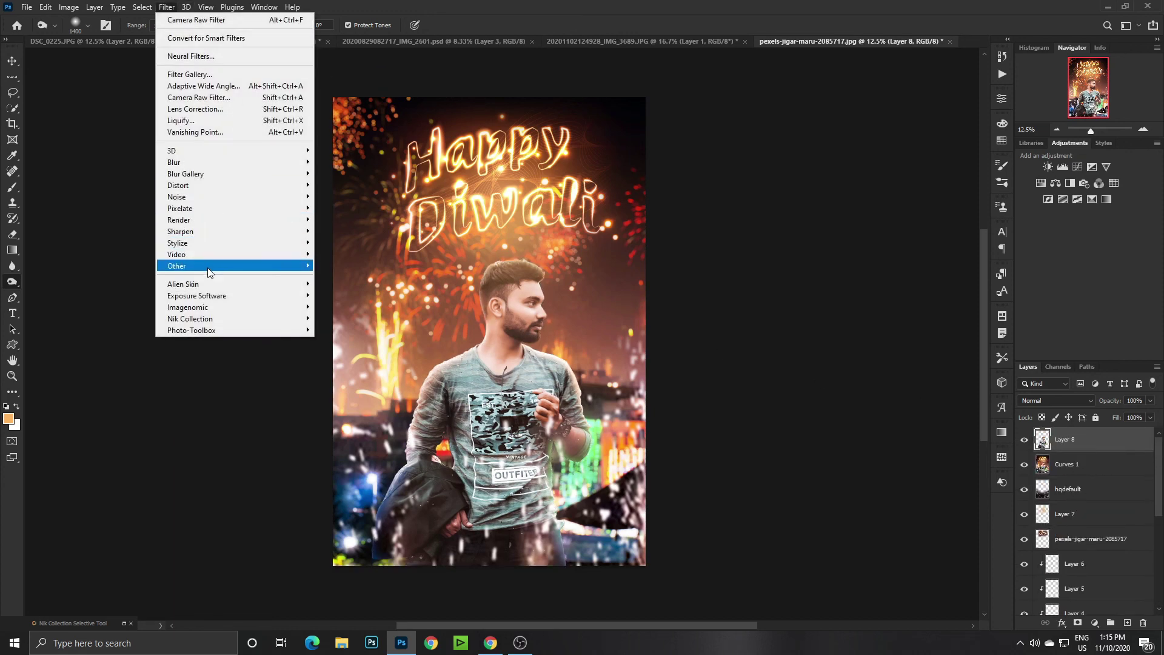
click(335, 332)
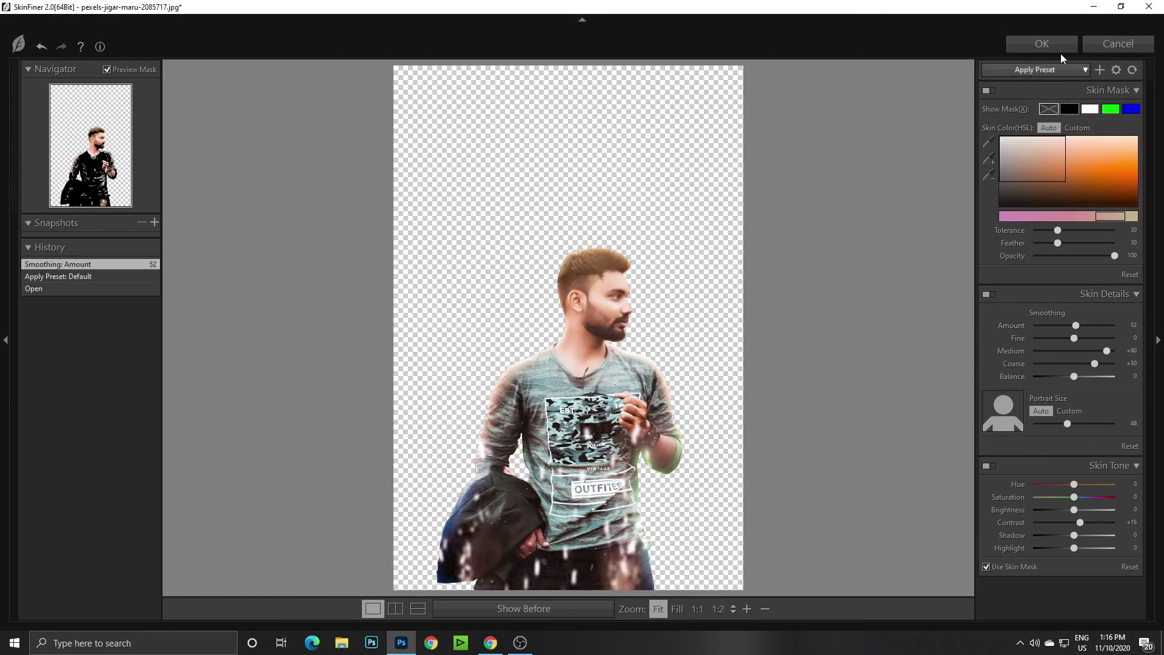
click(1041, 44)
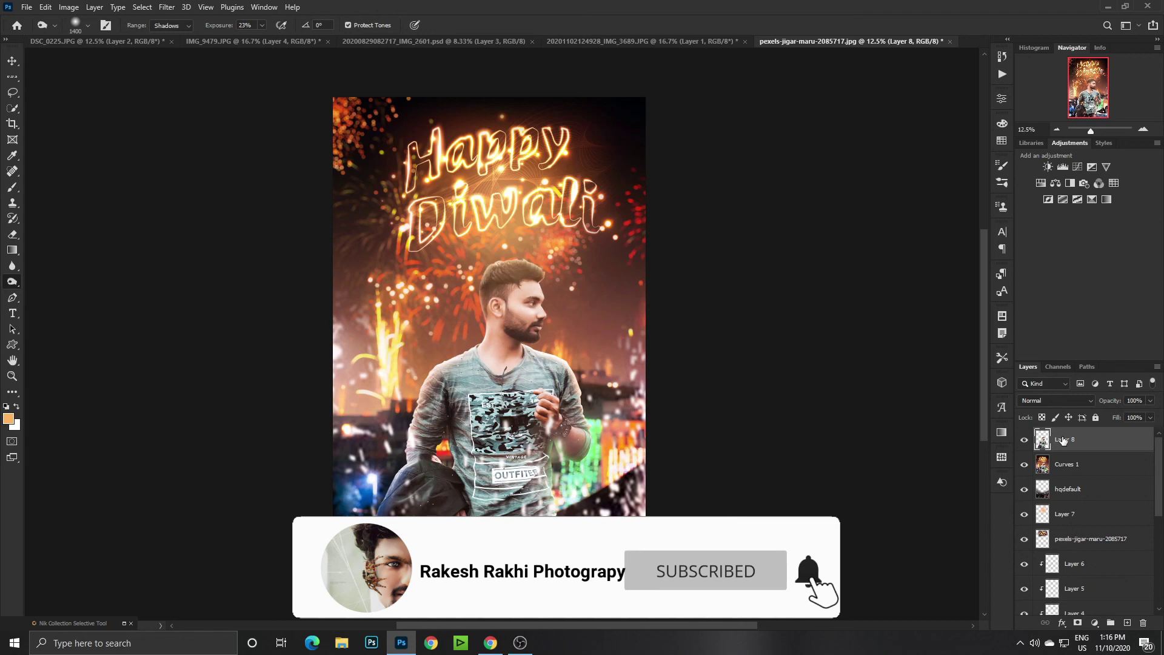
key(ctrl+j)
Apply a 4.0-pixel High Pass to Layer 8 copy and blend it in Soft Light, after trying Overlay.
click(167, 7)
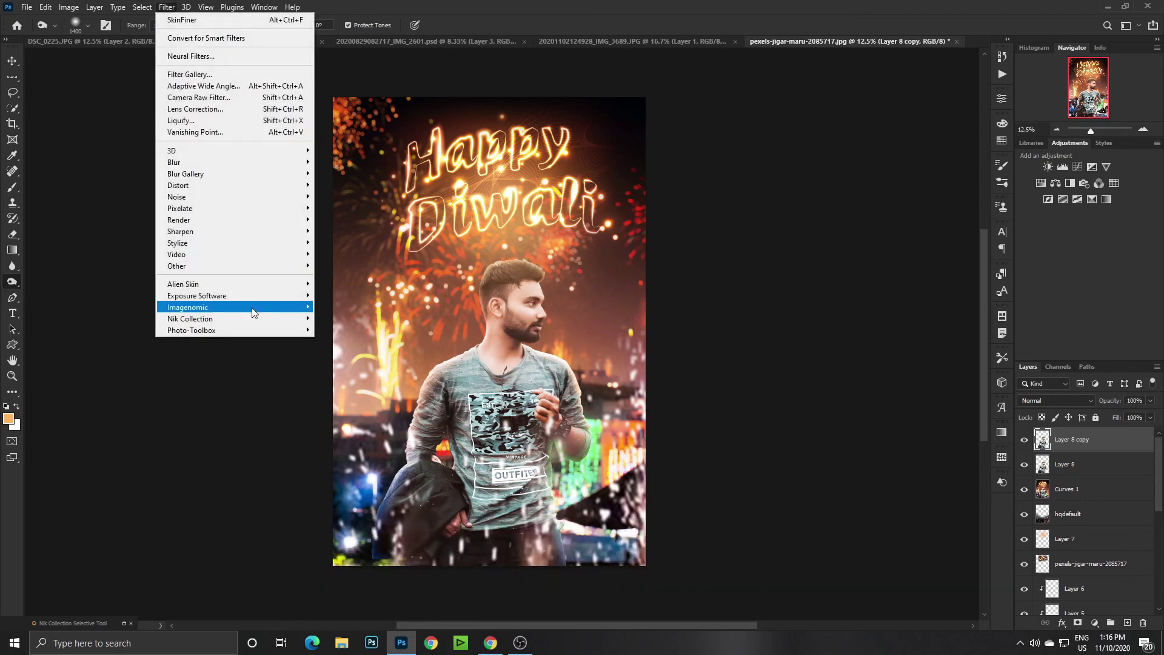
click(339, 277)
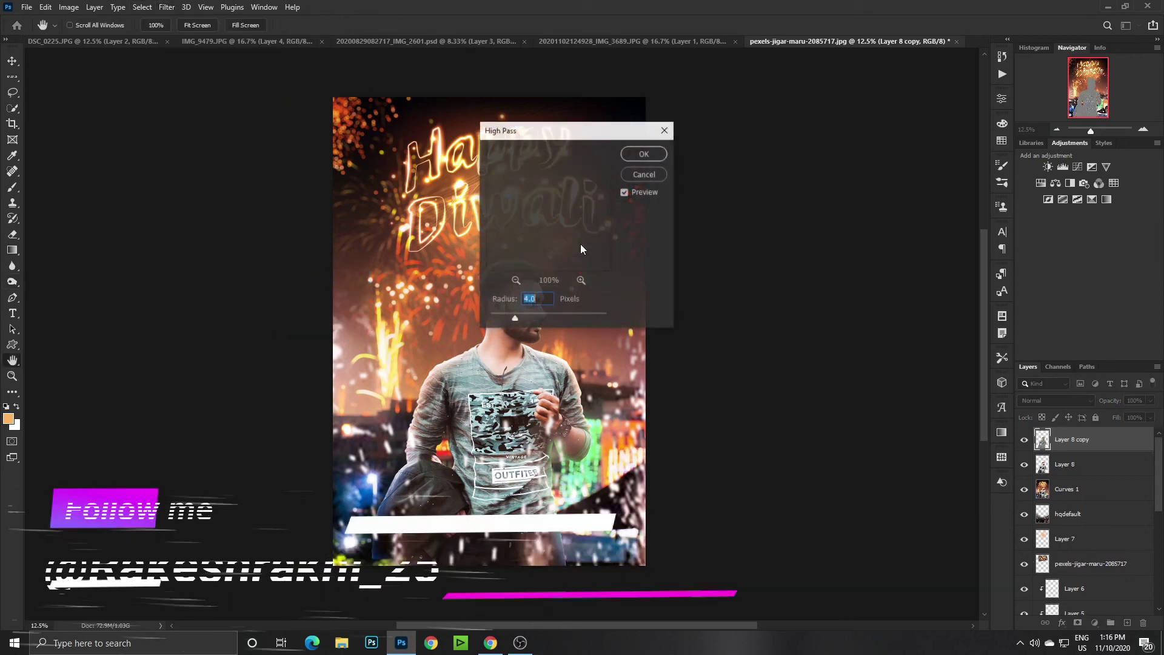
click(643, 152)
click(1081, 403)
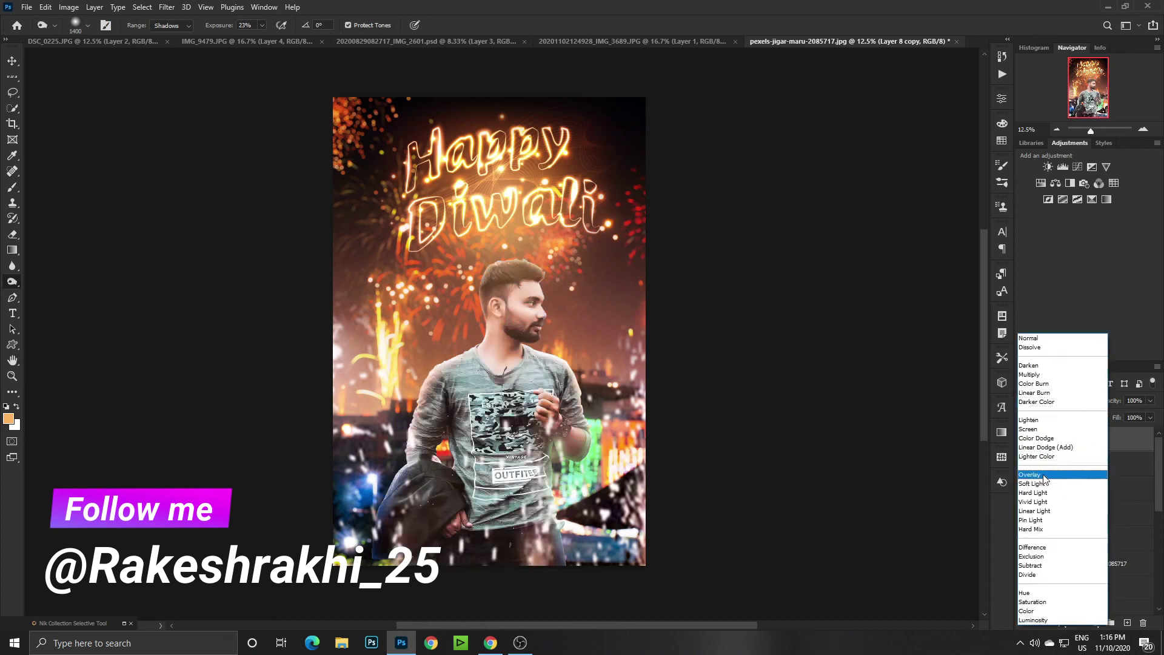
click(1043, 474)
ctrl+click(533, 293)
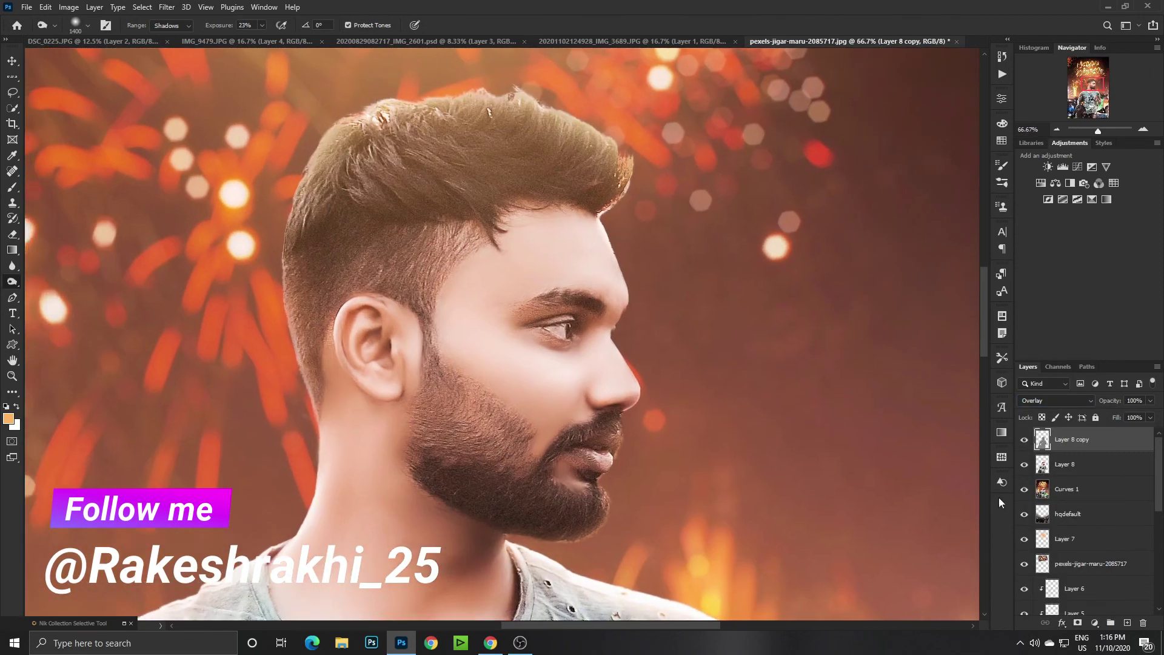
click(1070, 401)
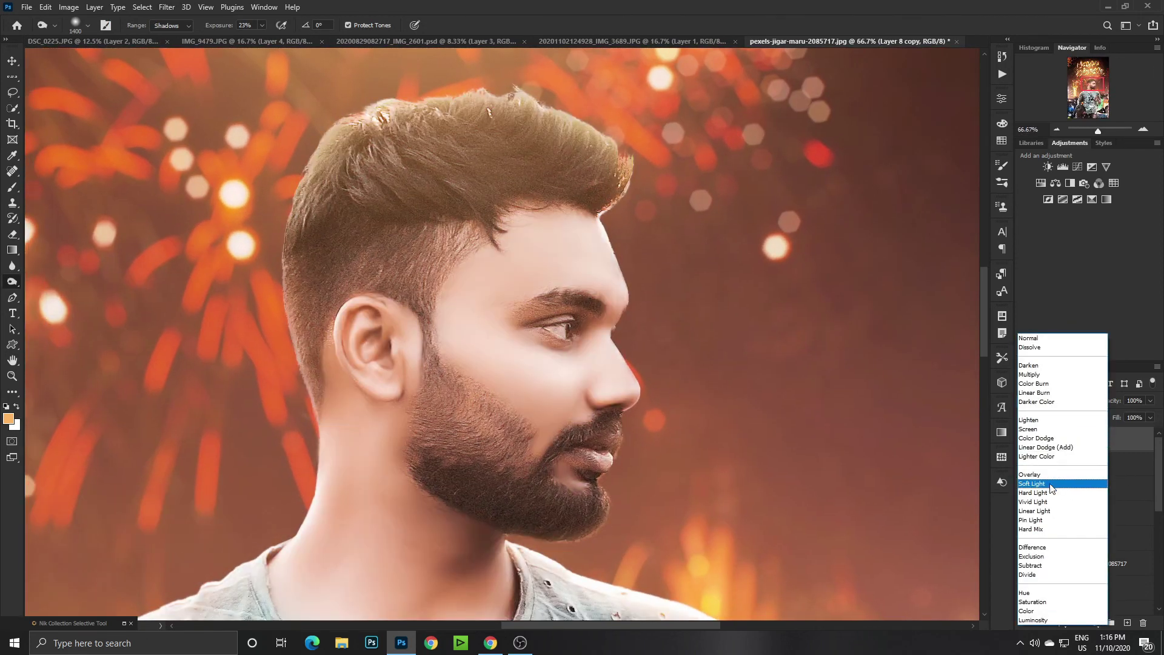
click(1051, 484)
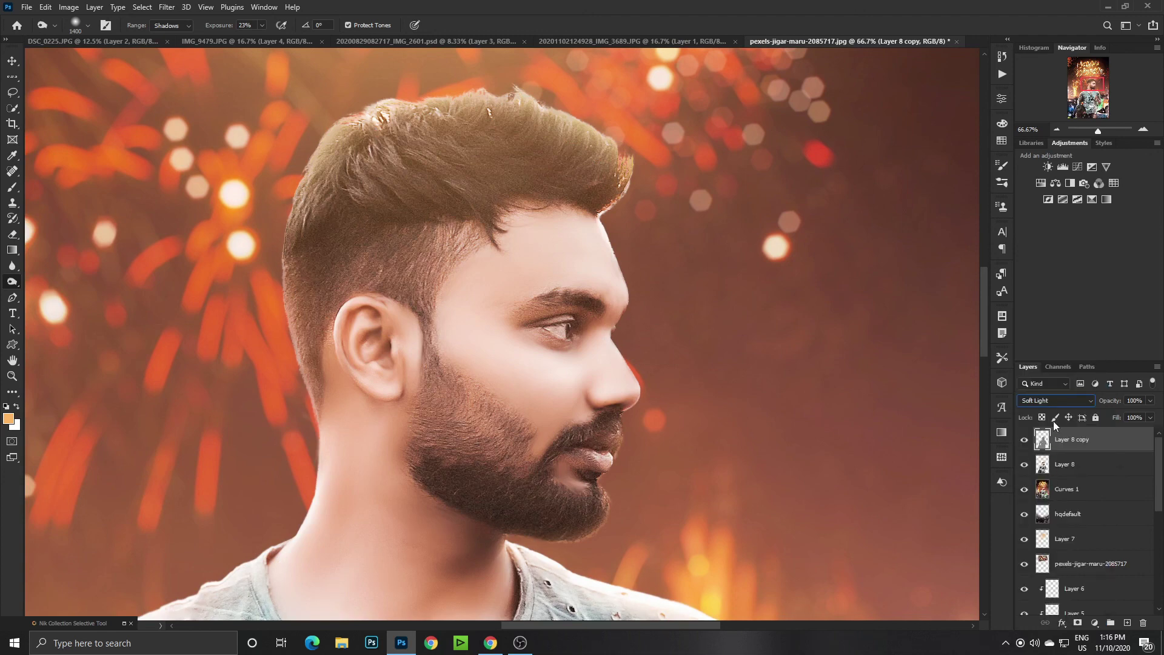
scroll(627, 323, down, 5)
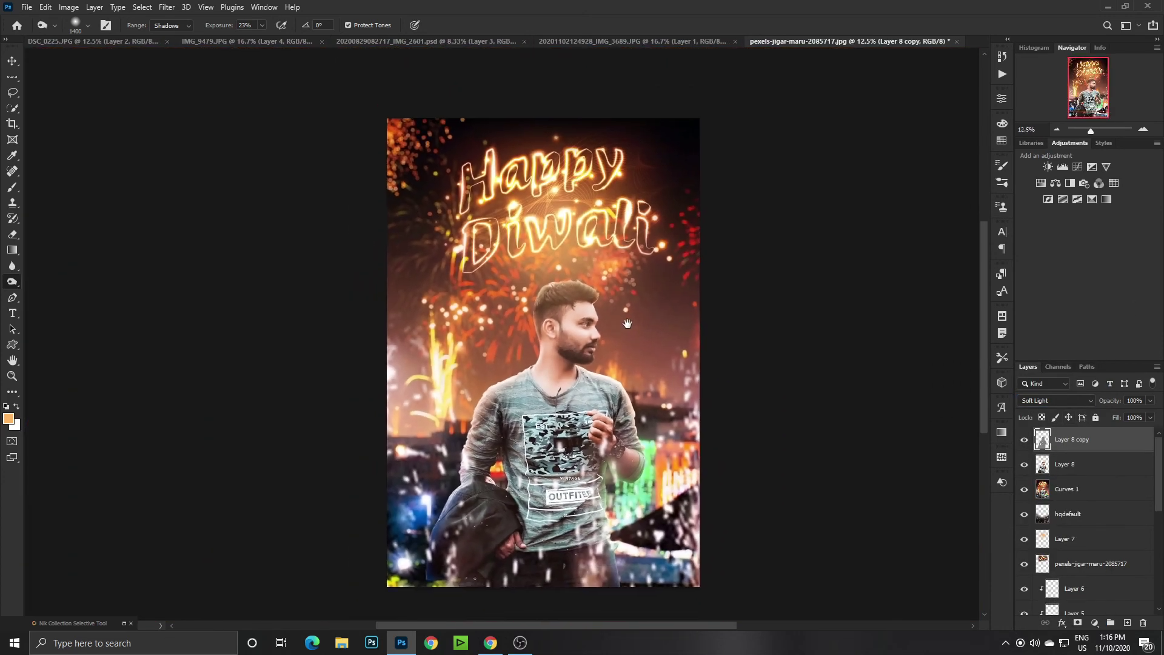
Merge the sharpening layers, from Layer 8 copy through Curves 1, into the man's layer.
shift+click(1062, 482)
right_click(1063, 484)
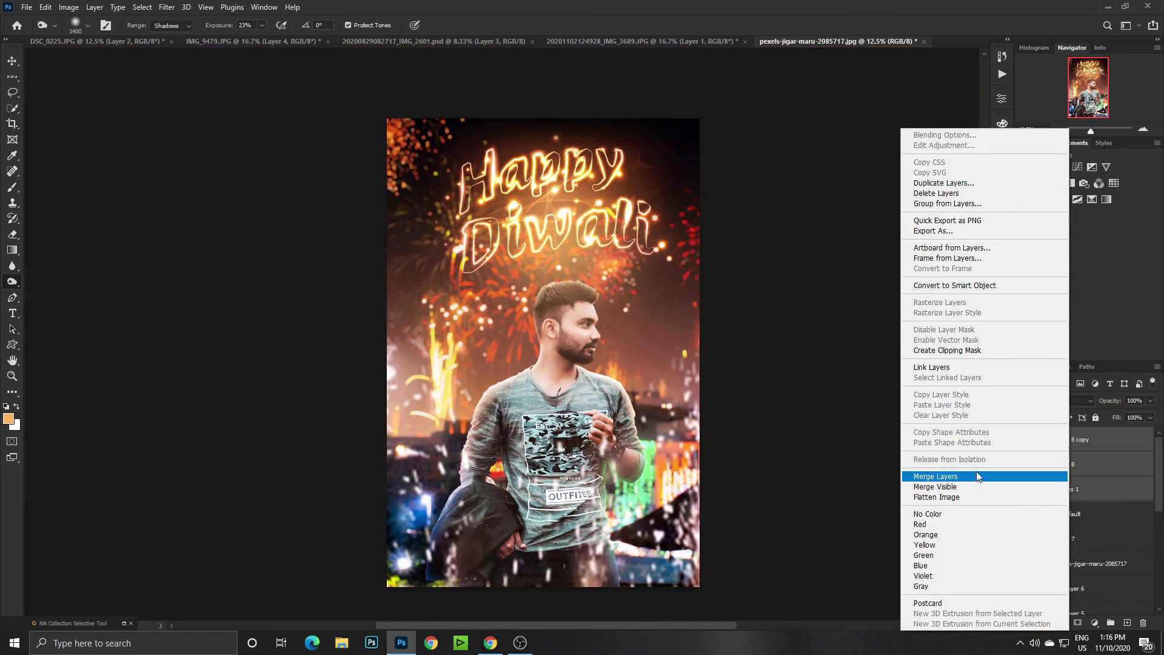
click(936, 476)
drag(607, 374, 561, 351)
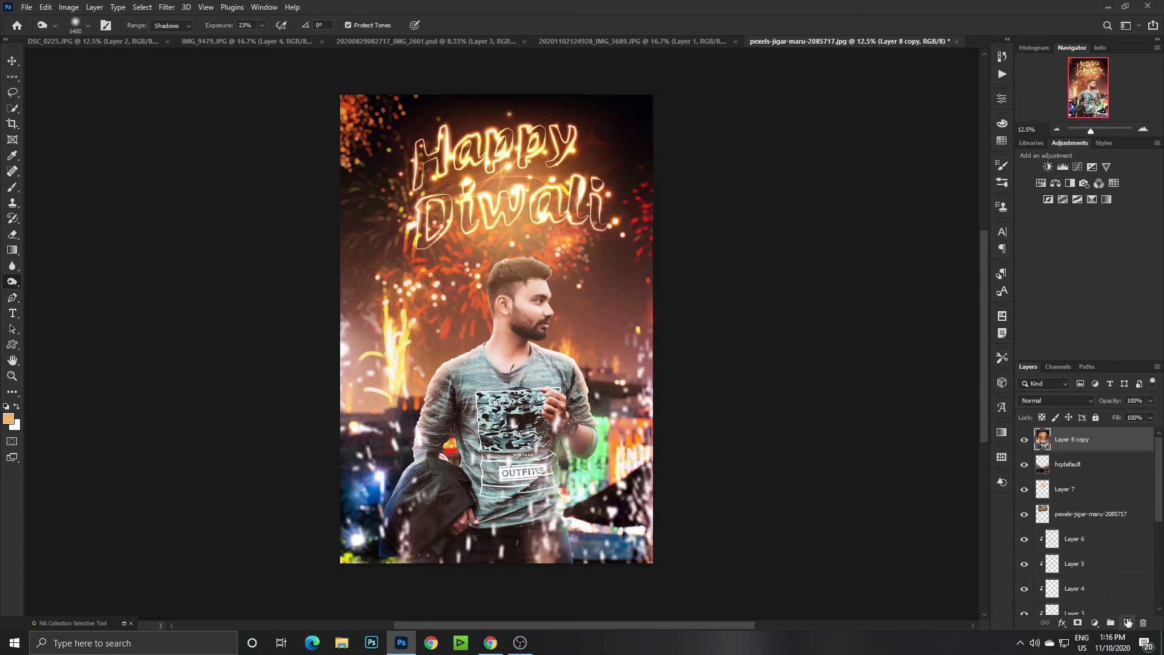
Add a new empty layer and ready the logo stamp brush at size 500 in white.
click(1128, 623)
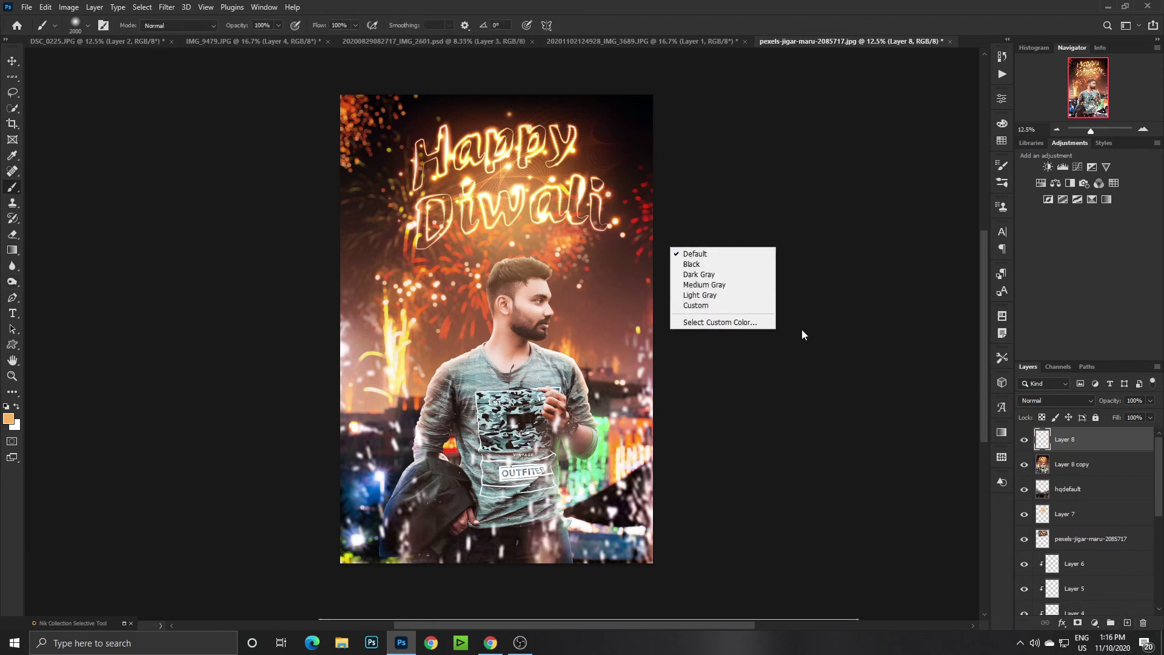
right_click(801, 333)
click(520, 323)
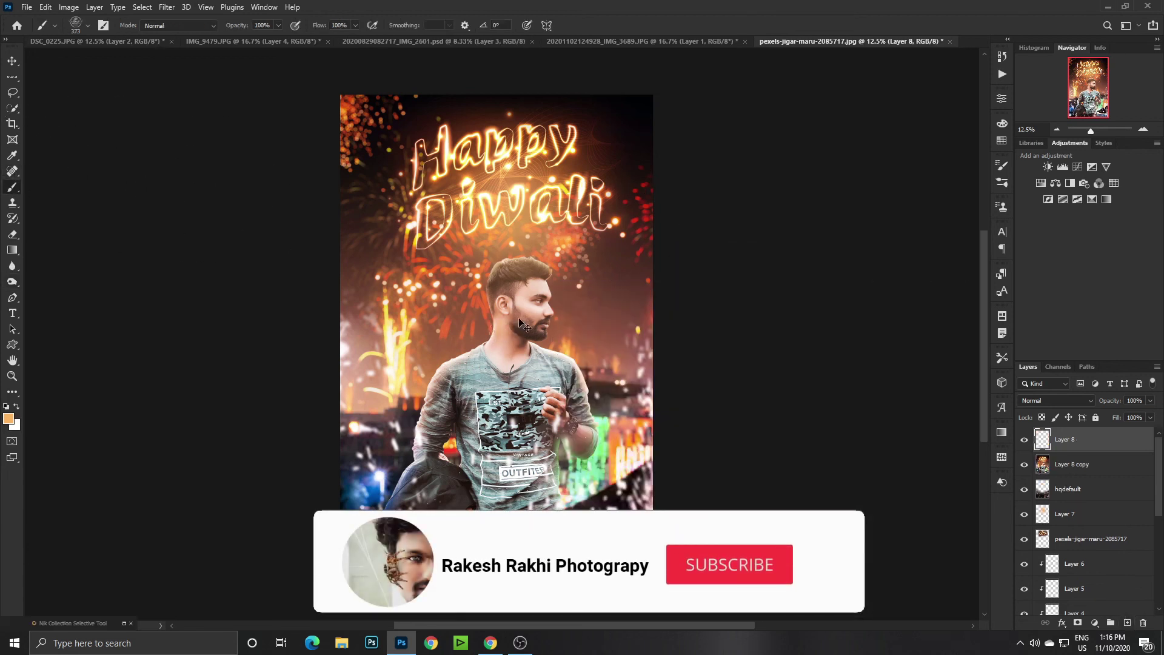
key(bracketright)
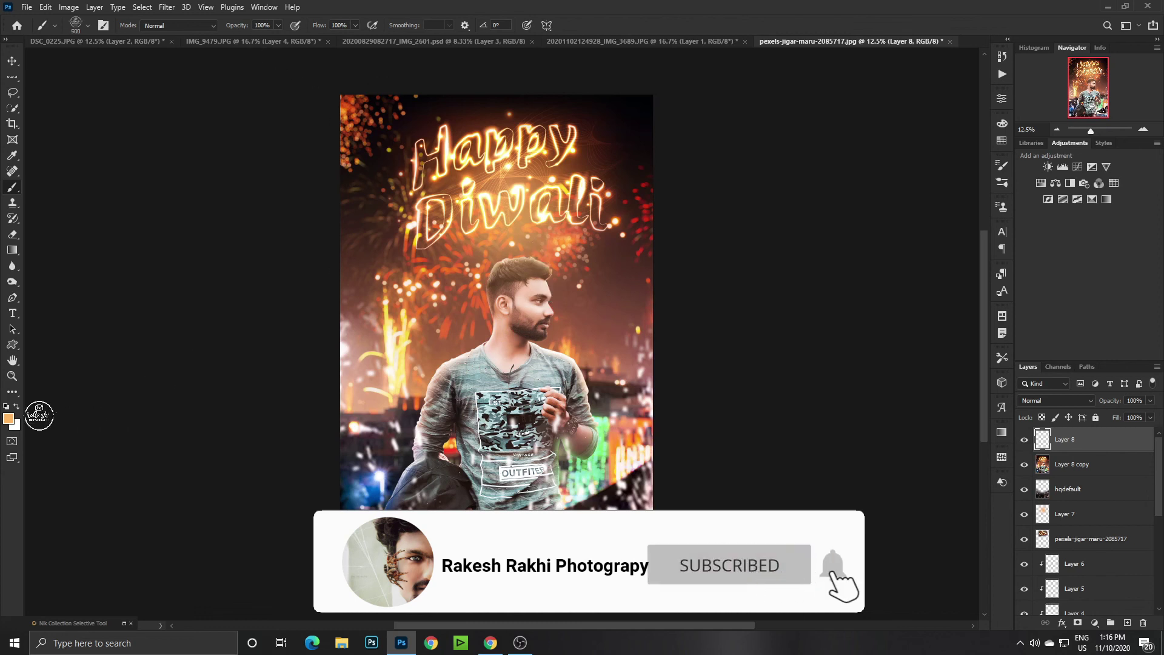
click(6, 407)
key(x)
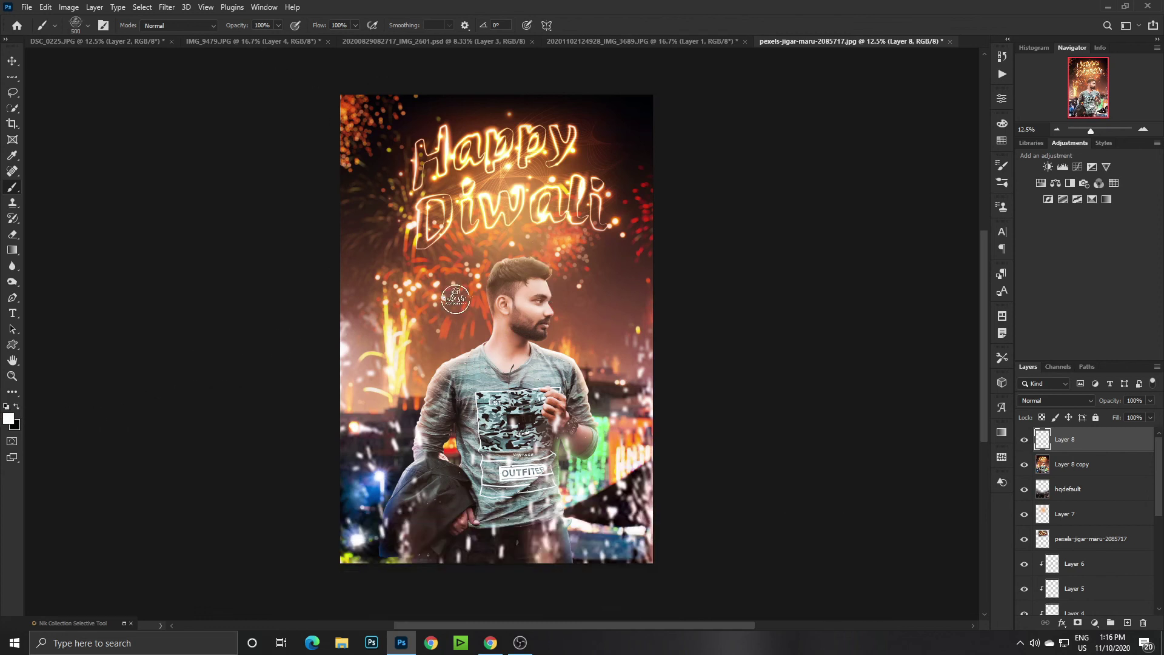